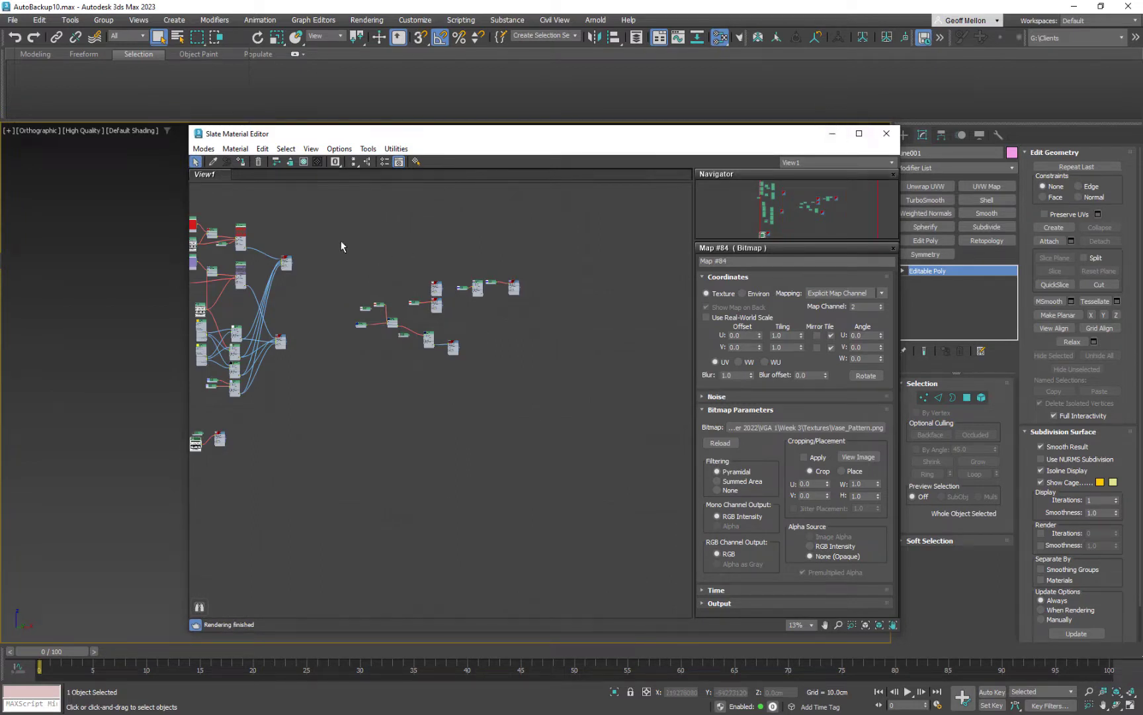
# Delete the separate cluster of small nodes to the right of the two main material networks
pyautogui.moveTo(331, 244); pyautogui.dragTo(610, 412)
pyautogui.moveTo(533, 363); pyautogui.dragTo(567, 339, button='middle')
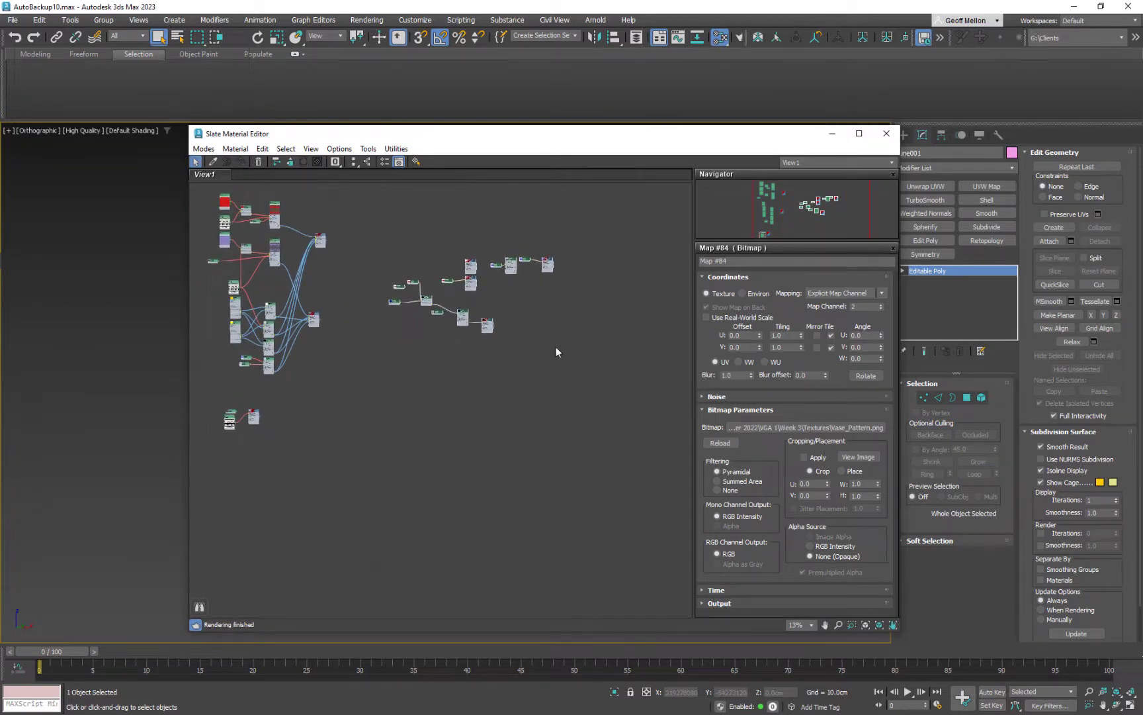
pyautogui.press('Delete')
pyautogui.moveTo(454, 352); pyautogui.dragTo(631, 388, button='middle')
pyautogui.scroll(7, 522, 324)
pyautogui.moveTo(501, 318); pyautogui.dragTo(444, 308, button='middle')
pyautogui.scroll(-4, 556, 499)
pyautogui.moveTo(539, 319); pyautogui.dragTo(344, 340, button='middle')
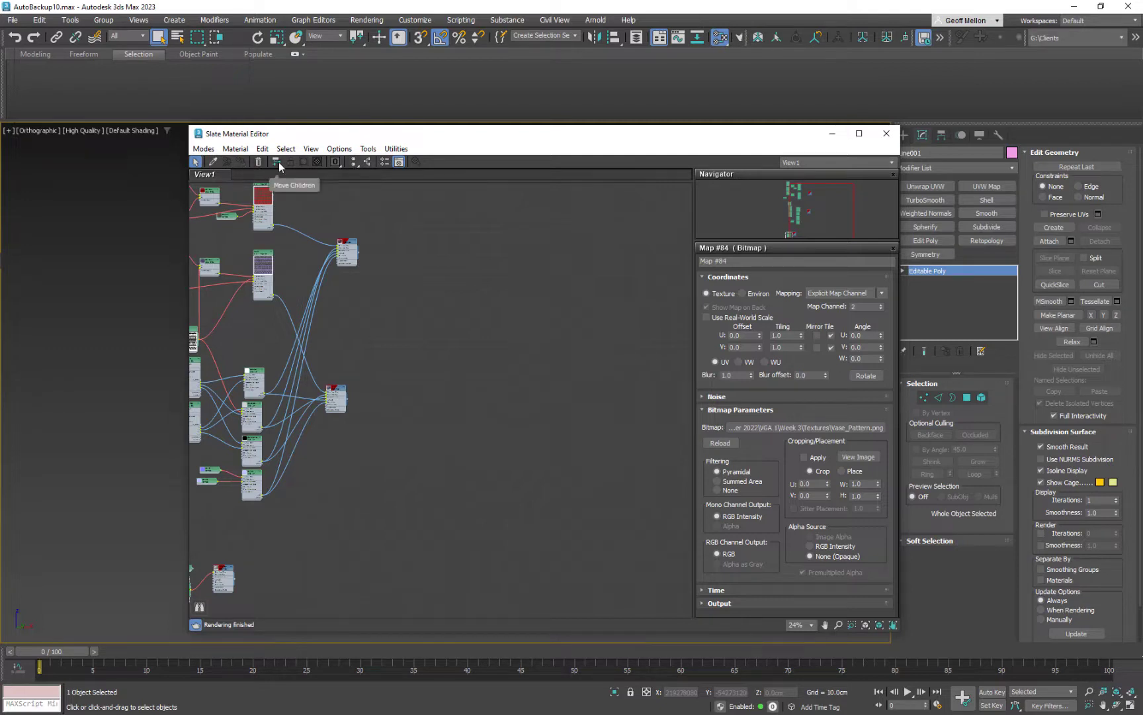
# Show the Material/Map Browser, look through its scene materials and sample slots, and close it again
pyautogui.click(385, 161)
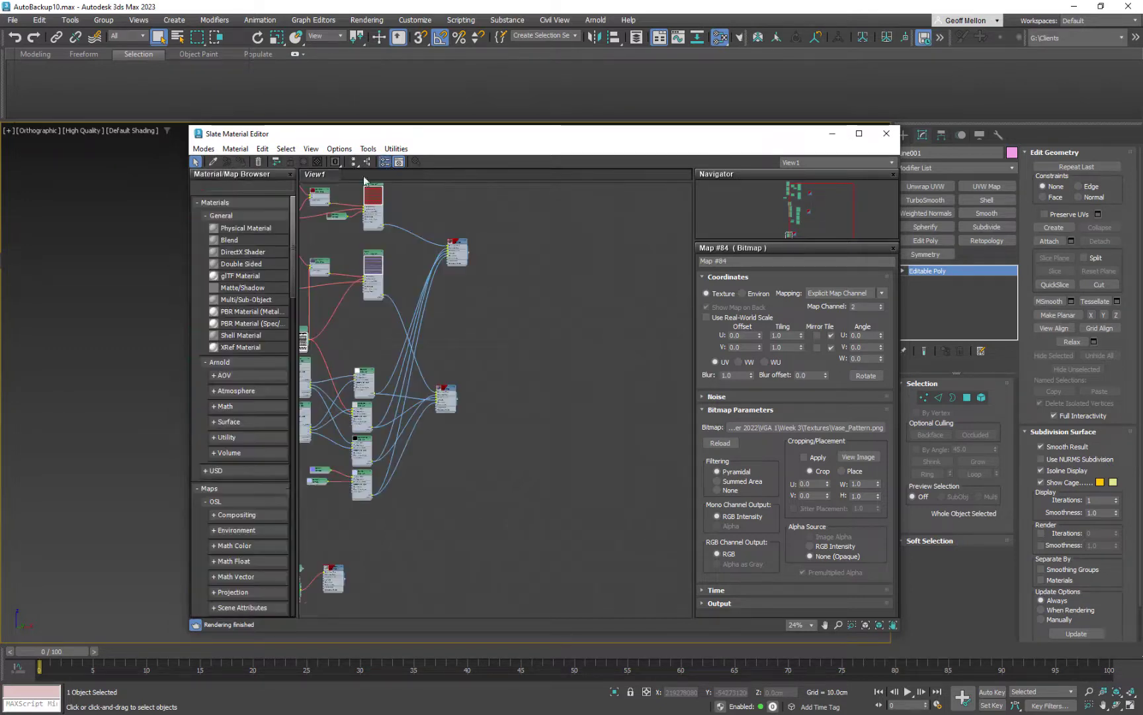
pyautogui.scroll(-15, 240, 544)
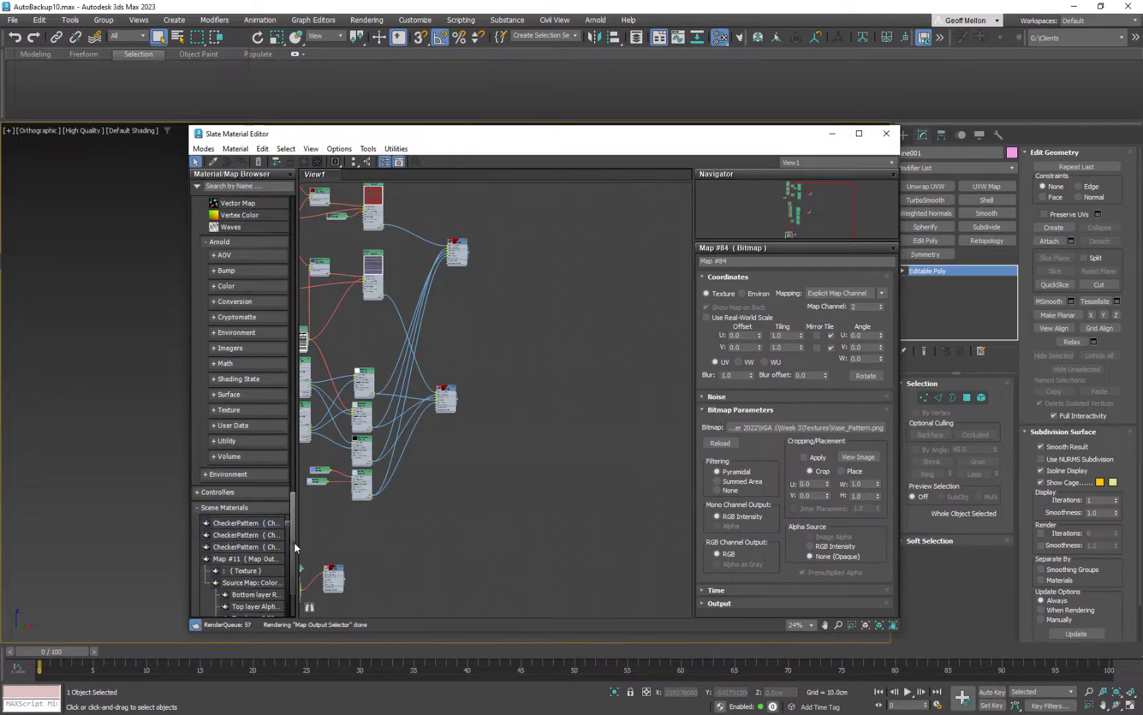
pyautogui.scroll(-3, 295, 582)
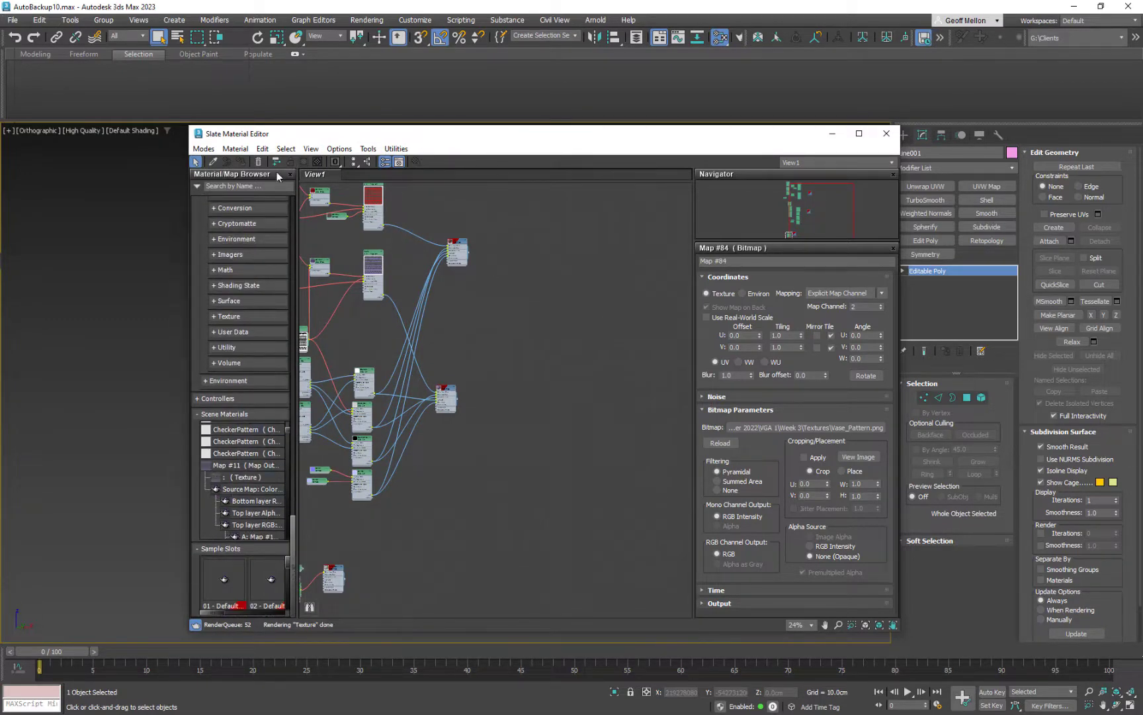
pyautogui.click(291, 174)
pyautogui.moveTo(493, 352); pyautogui.dragTo(769, 366, button='middle')
pyautogui.moveTo(552, 343); pyautogui.dragTo(500, 410, button='middle')
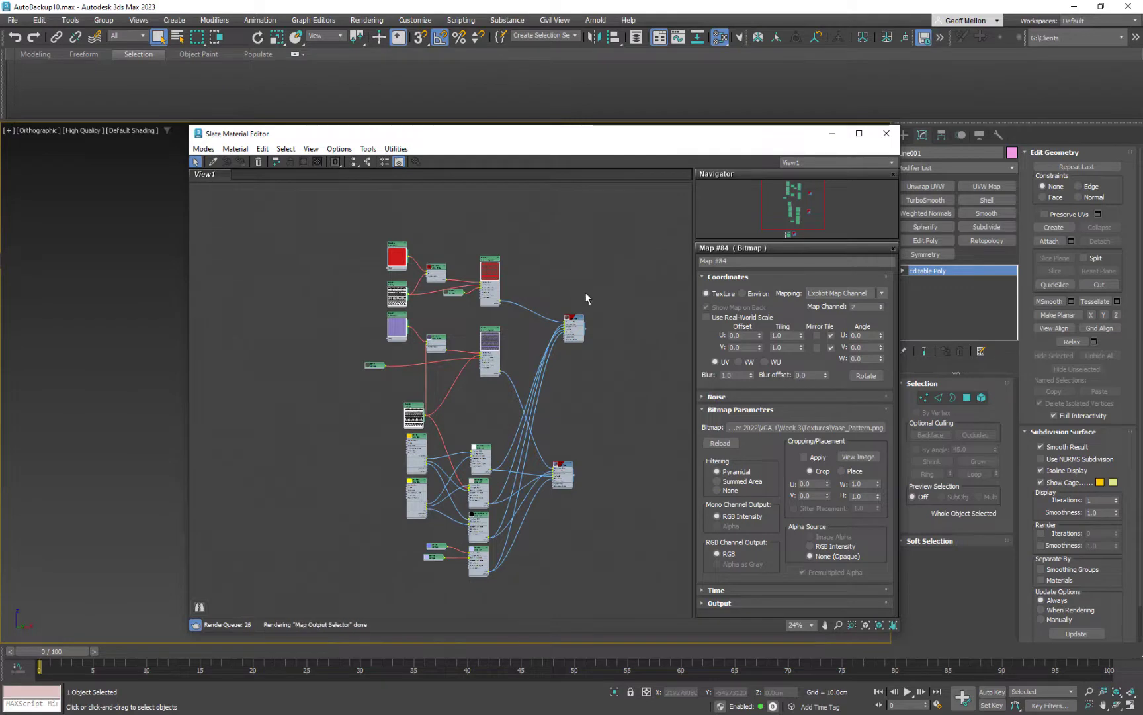
pyautogui.moveTo(585, 292); pyautogui.dragTo(581, 267, button='middle')
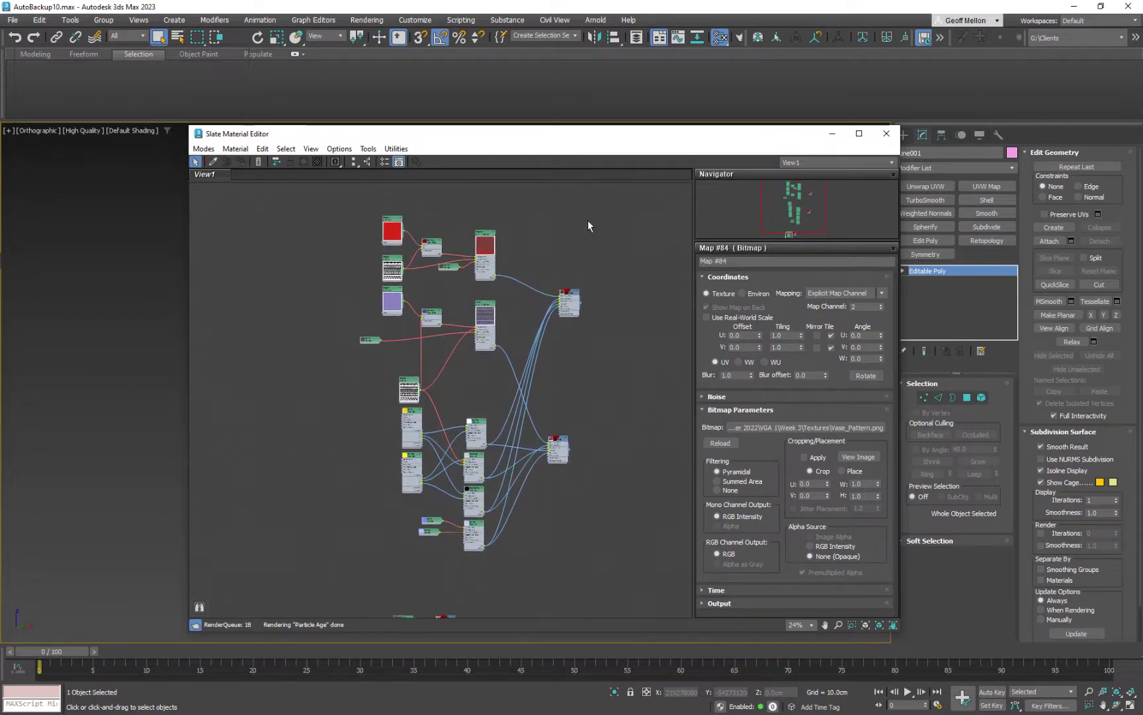
# Delete the red and purple colour networks together with the upper material
pyautogui.moveTo(604, 207); pyautogui.dragTo(344, 374)
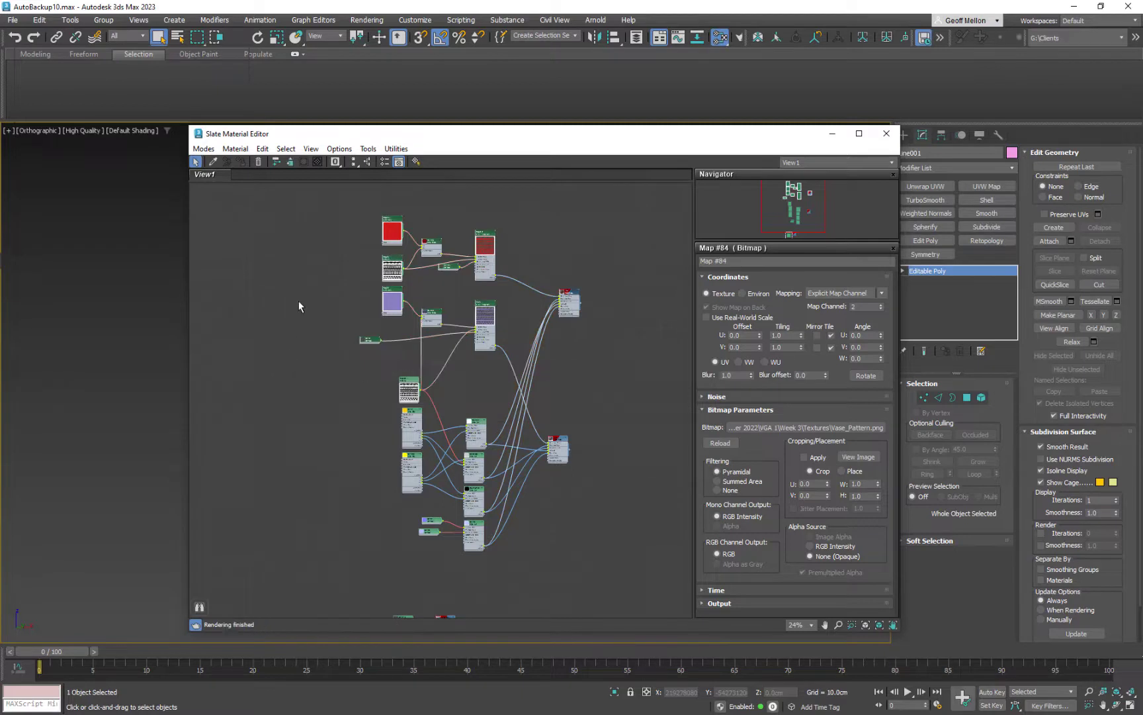
pyautogui.moveTo(409, 254); pyautogui.dragTo(609, 359)
pyautogui.moveTo(646, 383); pyautogui.dragTo(605, 342, button='middle')
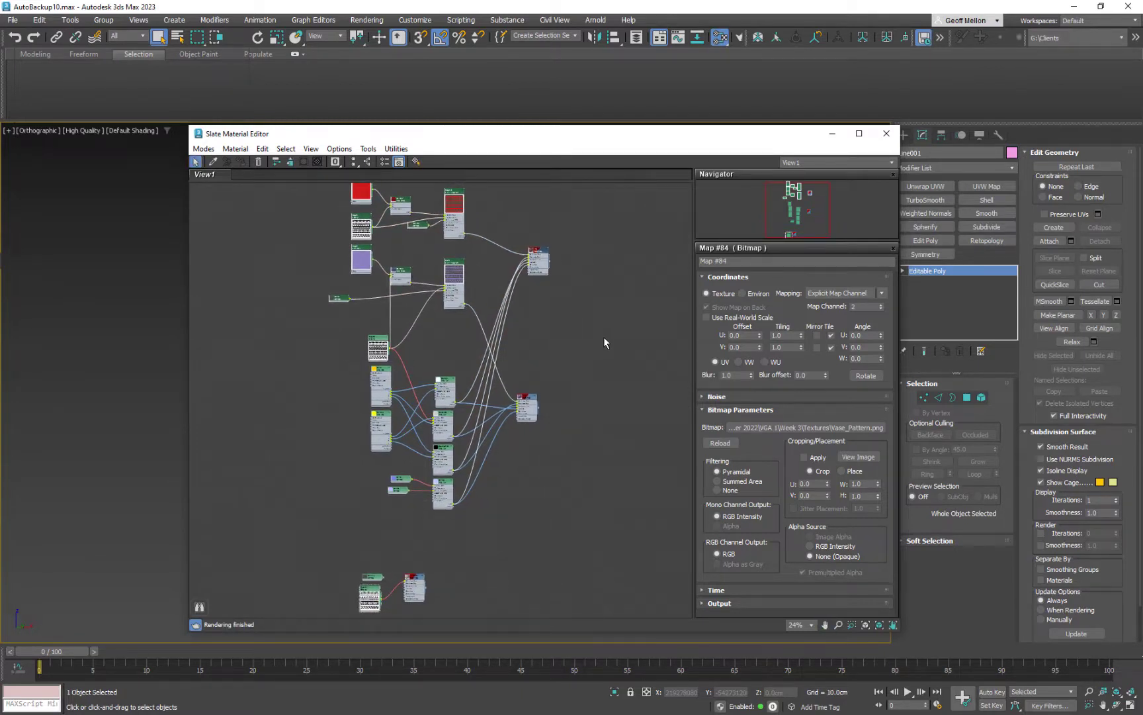
pyautogui.press('Delete')
# Move the Slate Material Editor aside to reveal the models and undo the deletion of the colour networks
pyautogui.moveTo(659, 138); pyautogui.dragTo(1077, 142)
pyautogui.moveTo(408, 388); pyautogui.dragTo(334, 391, button='middle')
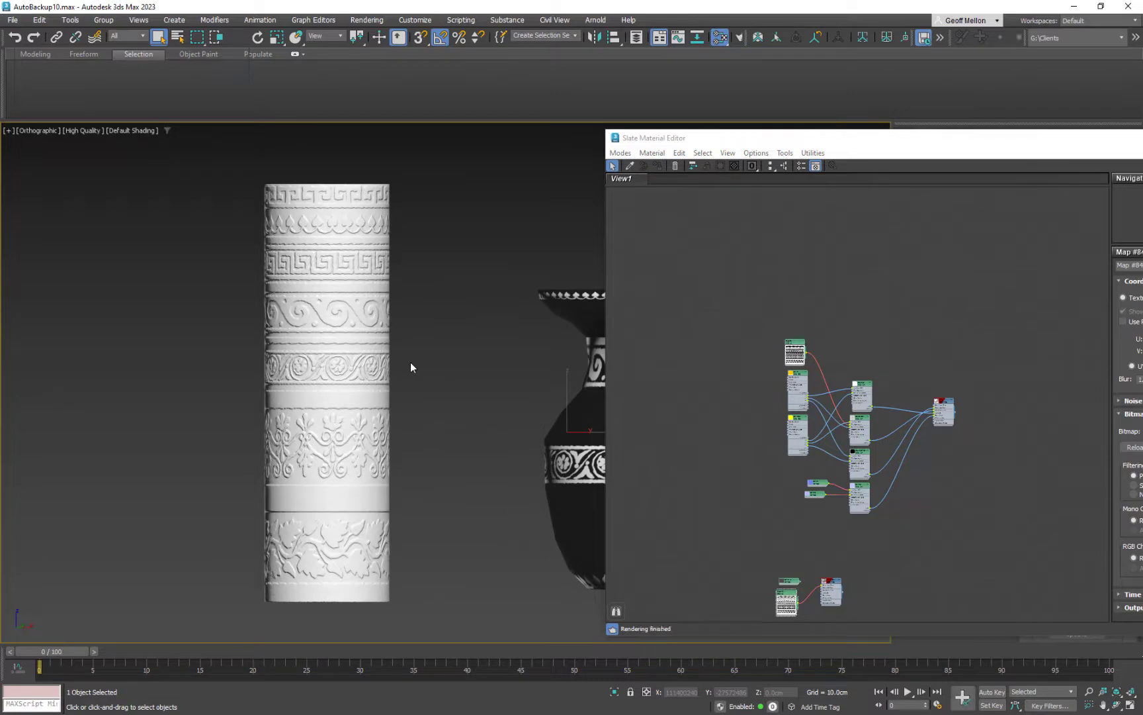
pyautogui.moveTo(868, 400); pyautogui.dragTo(804, 411, button='middle')
pyautogui.hotkey('ctrl', 'z')
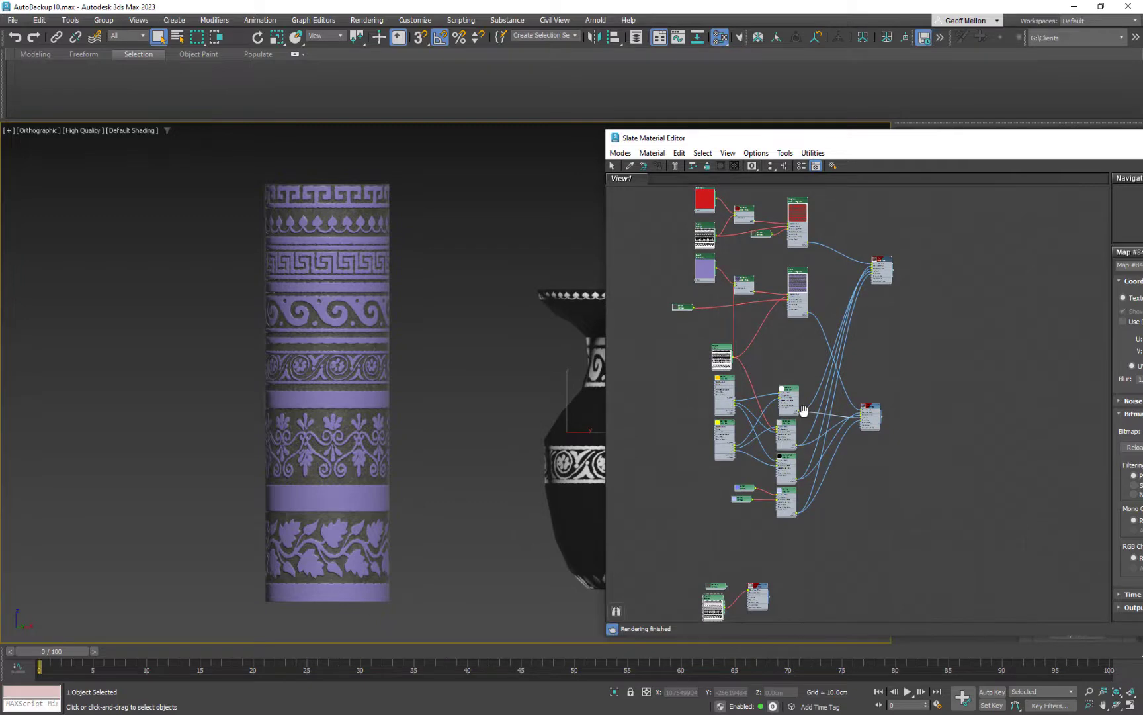
# Move the purple colour network down, away from the red colour network and closer to the lower material
pyautogui.scroll(3, 820, 423)
pyautogui.moveTo(829, 434); pyautogui.dragTo(850, 603, button='middle')
pyautogui.moveTo(827, 248); pyautogui.dragTo(614, 352)
pyautogui.moveTo(794, 262); pyautogui.dragTo(827, 364)
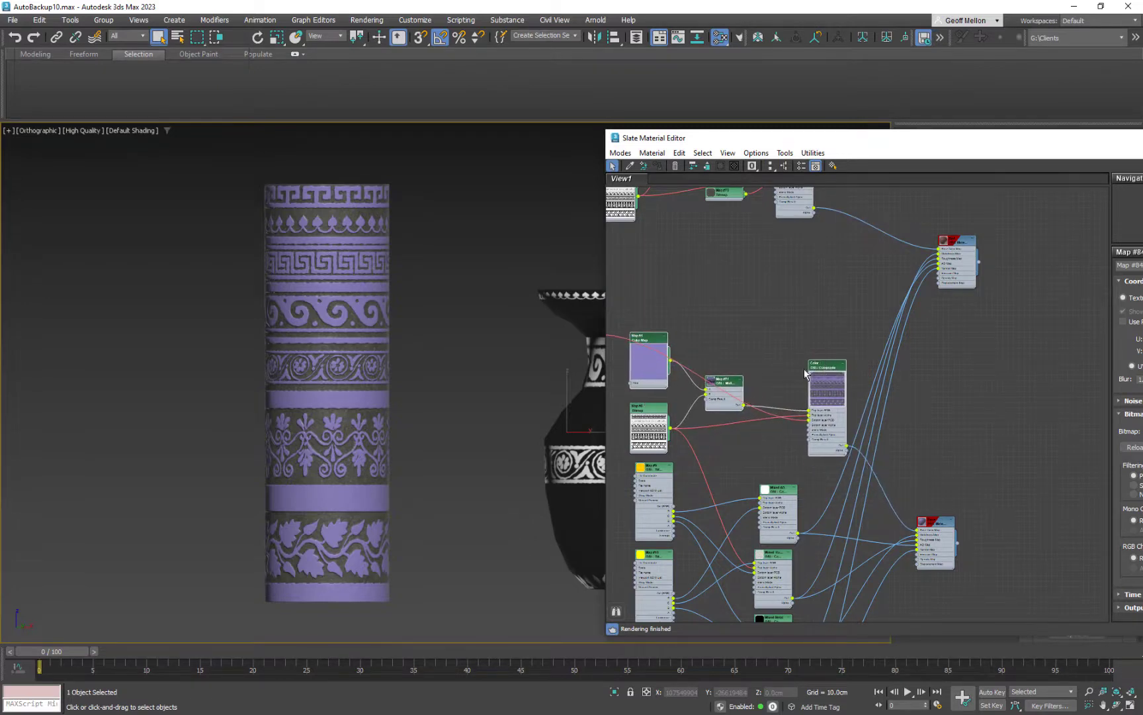
pyautogui.scroll(-3, 820, 374)
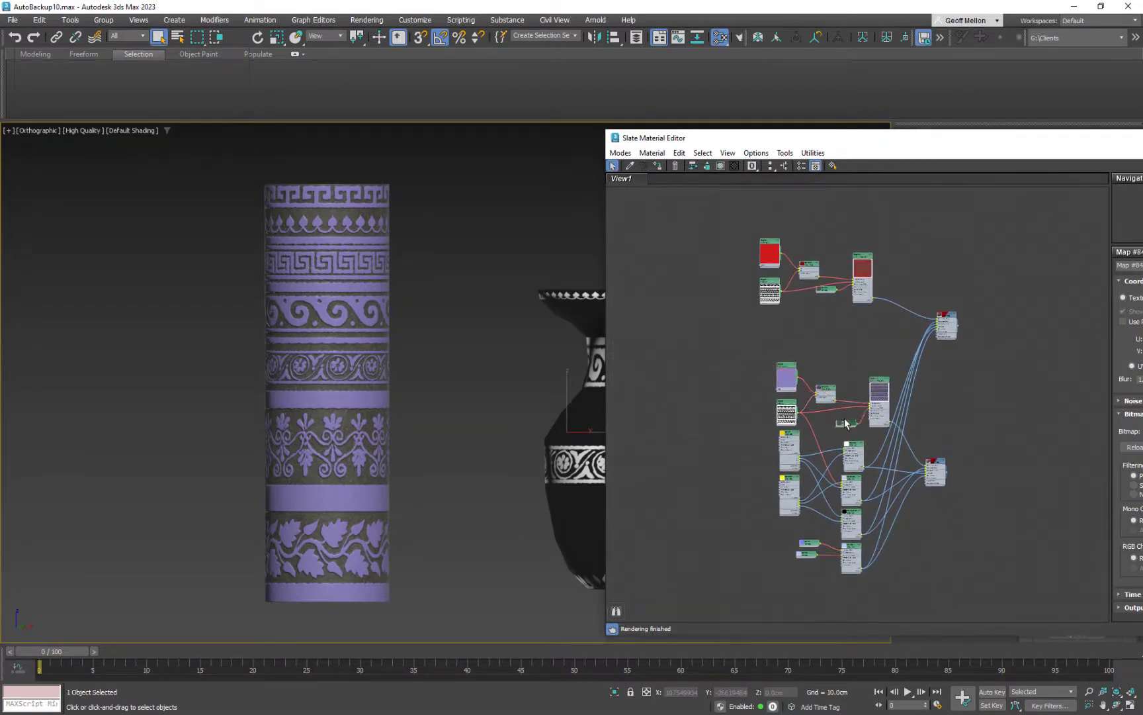
# Disconnect the shared mixed maps from the upper material and move the red colour network with its material further up
pyautogui.moveTo(861, 358); pyautogui.dragTo(787, 371, button='middle')
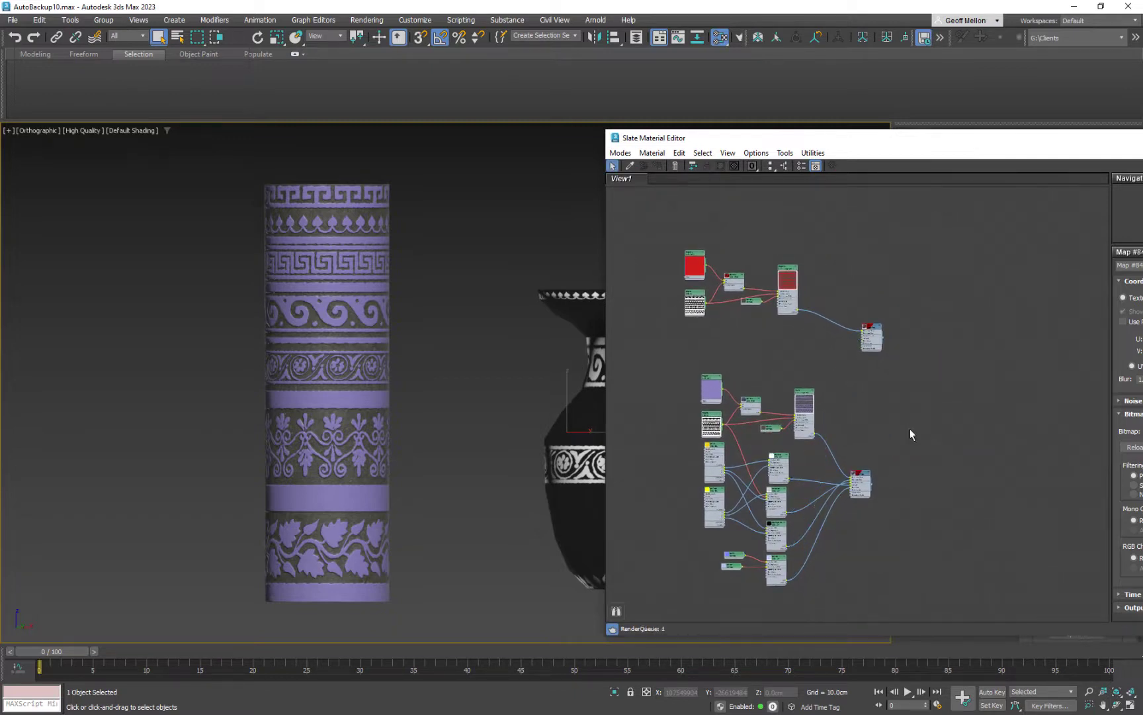
pyautogui.moveTo(934, 232); pyautogui.dragTo(645, 352)
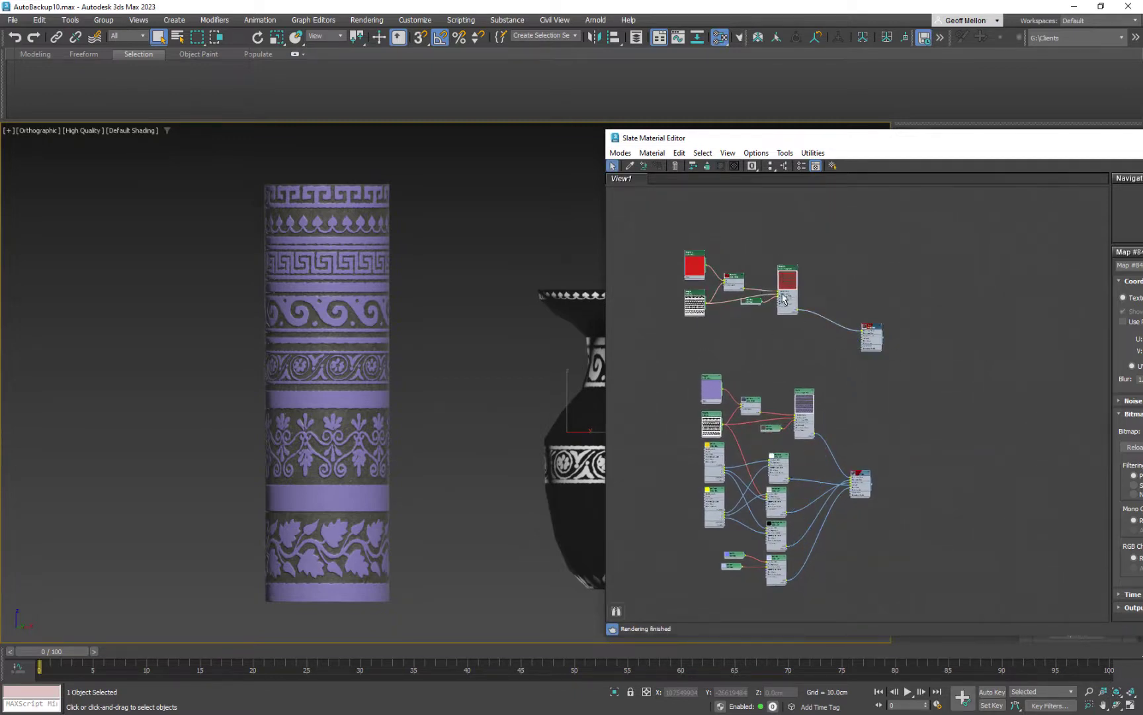
pyautogui.moveTo(787, 280); pyautogui.dragTo(766, 168)
# Examine the separate black-and-white pattern material below the main network and compare it with the vase in the viewport
pyautogui.moveTo(837, 429); pyautogui.dragTo(888, 283, button='middle')
pyautogui.scroll(3, 837, 320)
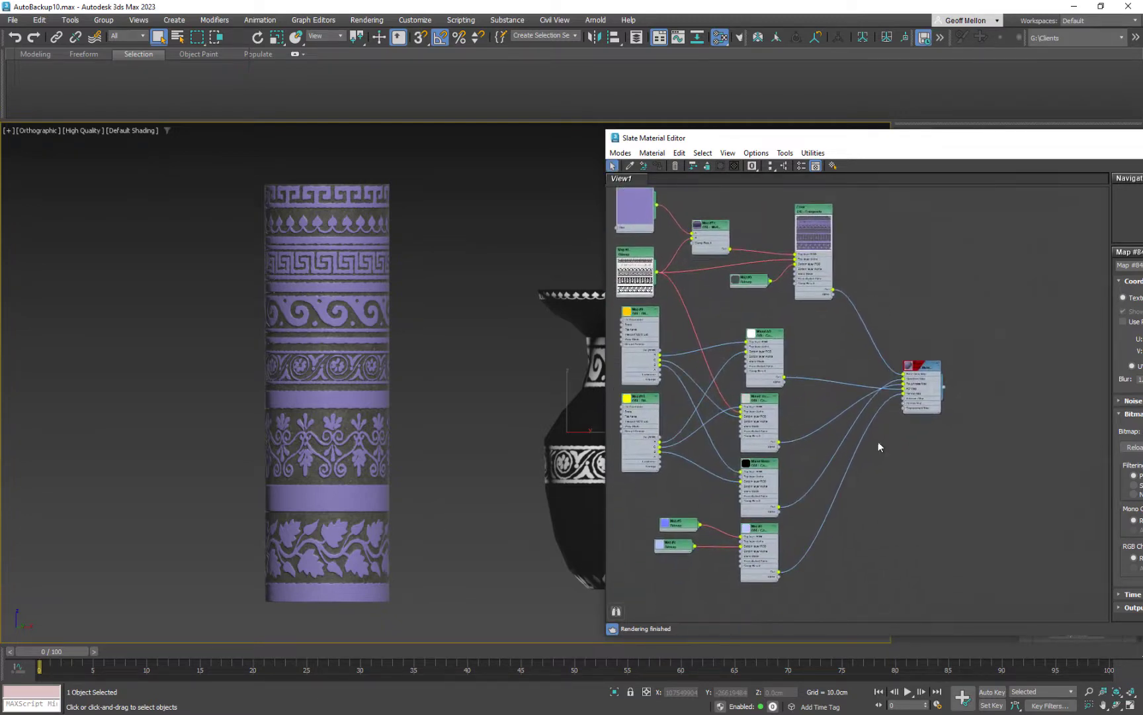
pyautogui.scroll(-2, 879, 443)
pyautogui.moveTo(879, 442); pyautogui.dragTo(927, 251, button='middle')
pyautogui.moveTo(872, 409); pyautogui.dragTo(739, 490)
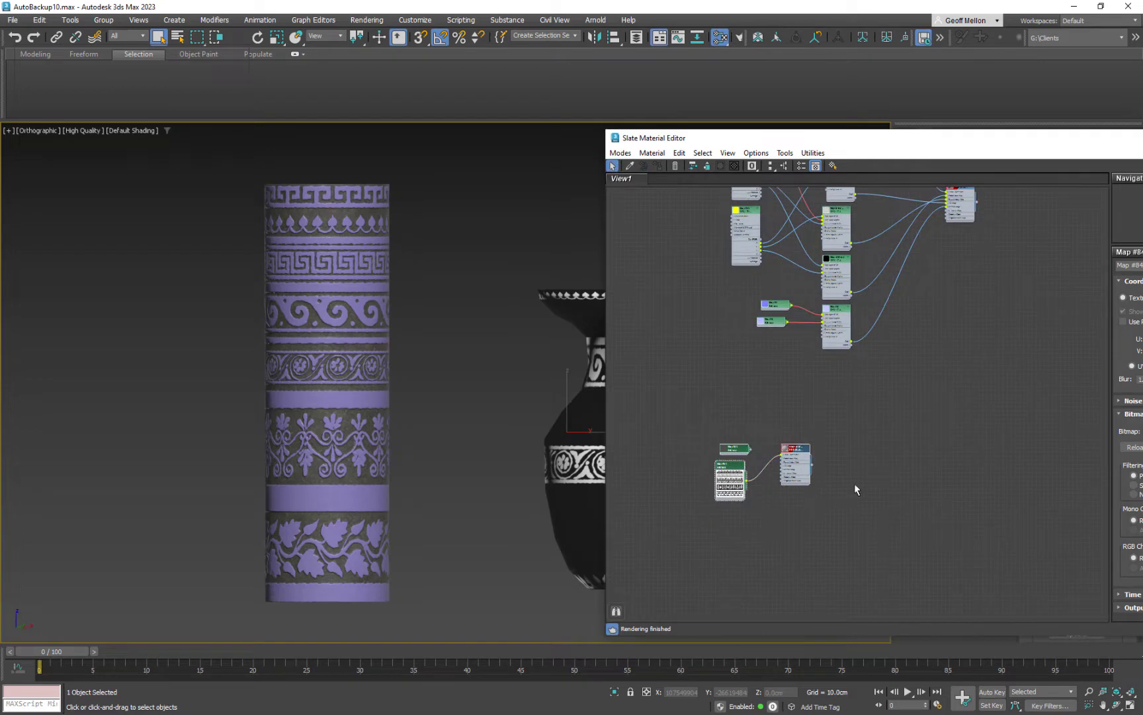
pyautogui.moveTo(472, 391); pyautogui.dragTo(272, 339, button='middle')
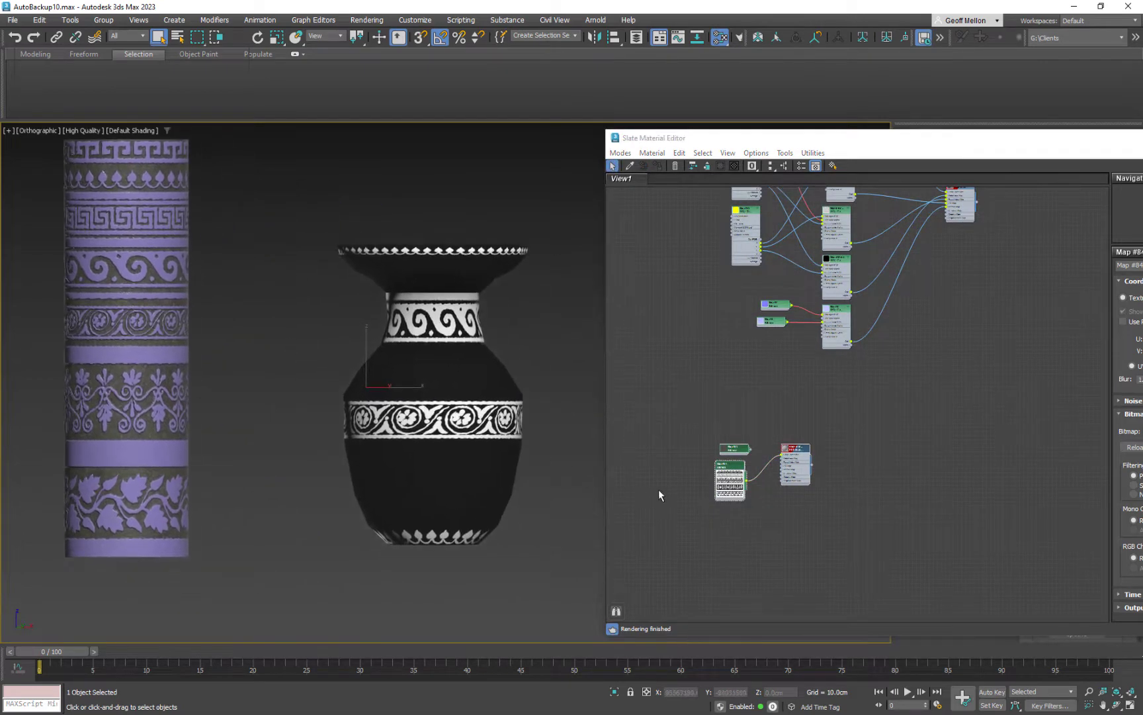
pyautogui.moveTo(831, 413); pyautogui.dragTo(807, 438, button='middle')
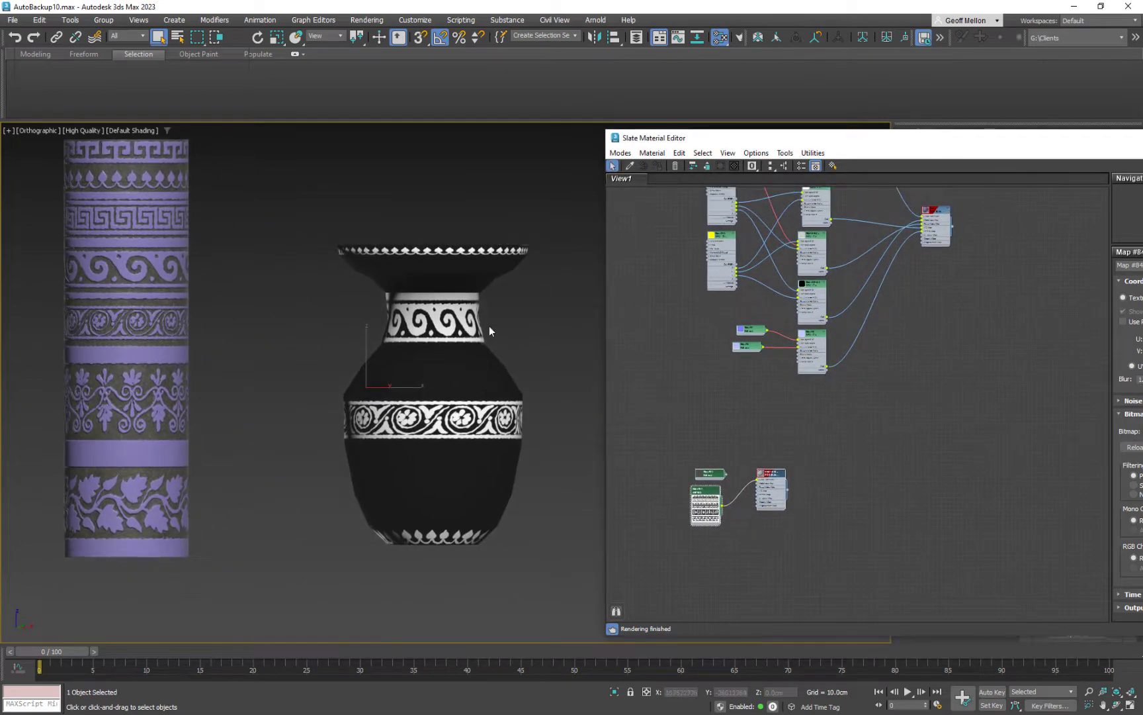
pyautogui.moveTo(522, 271); pyautogui.dragTo(542, 301, button='middle')
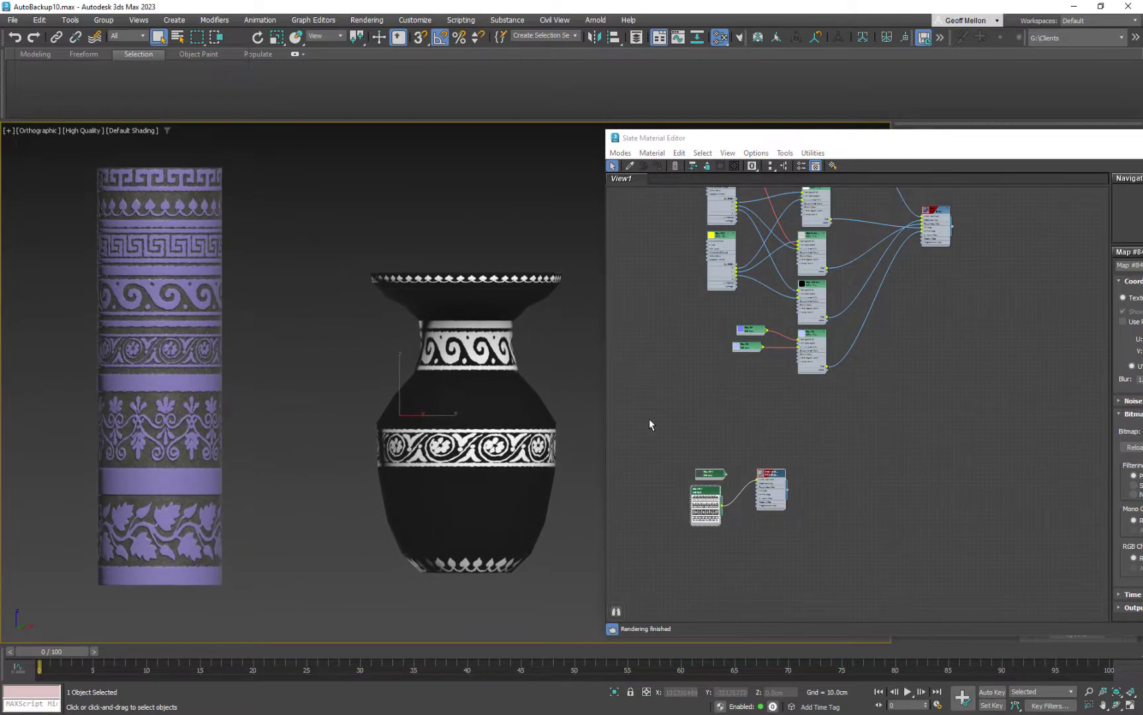
# Reposition and narrow the Slate Material Editor so the pattern bitmap's parameters fit fully on screen
pyautogui.click(710, 494)
pyautogui.moveTo(1053, 354)
pyautogui.mouseDown(button='middle')
pyautogui.moveTo(957, 365)
pyautogui.moveTo(1054, 366)
pyautogui.mouseUp(button='middle')
pyautogui.moveTo(1142, 137); pyautogui.dragTo(1074, 106)
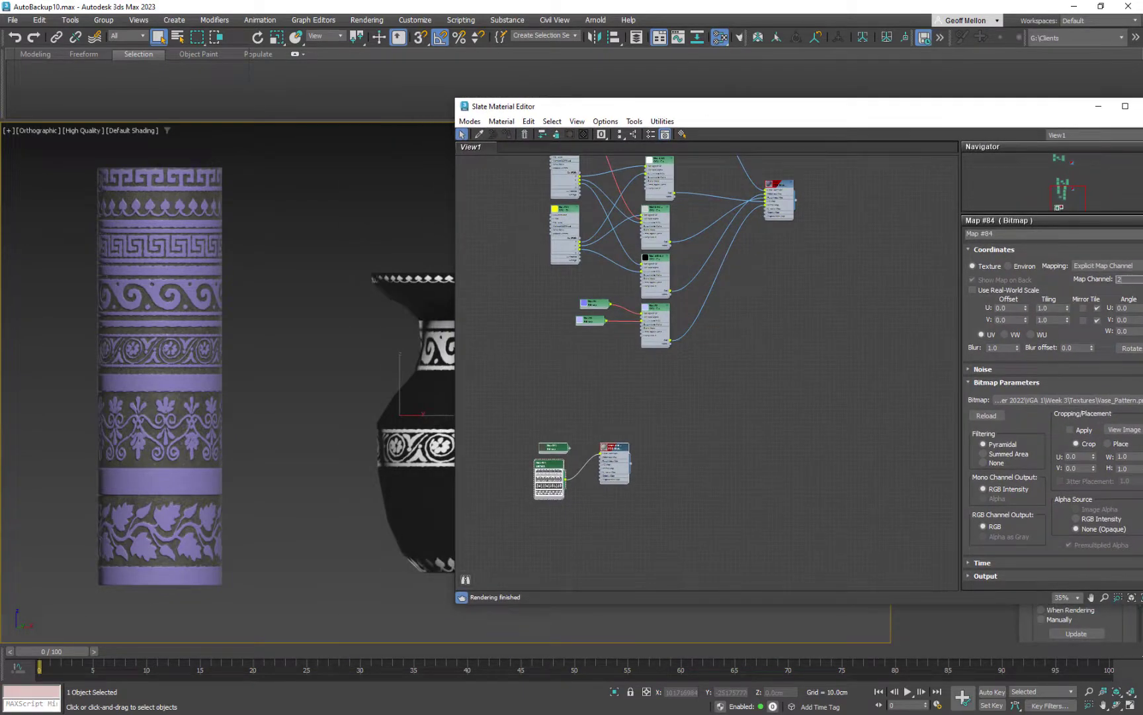
pyautogui.moveTo(1142, 148); pyautogui.dragTo(1118, 147)
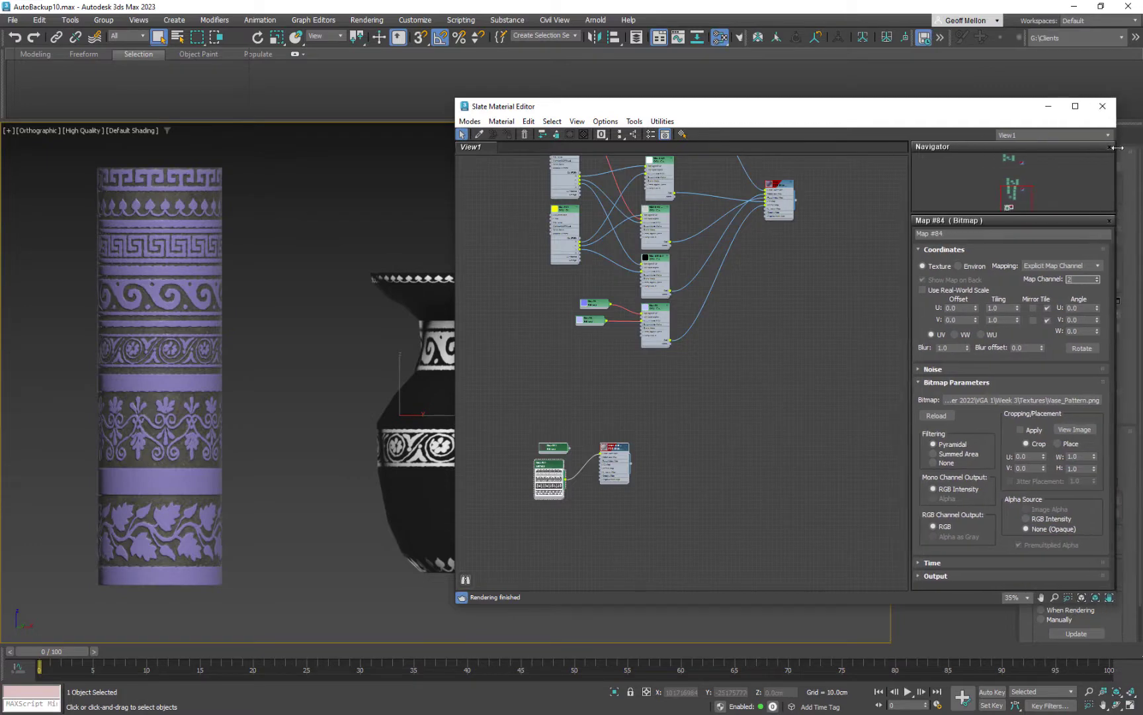
# Switch the Vase_Pattern bitmap to map channel 1 to compare the vase, and set it back to 2
pyautogui.click(1097, 281)
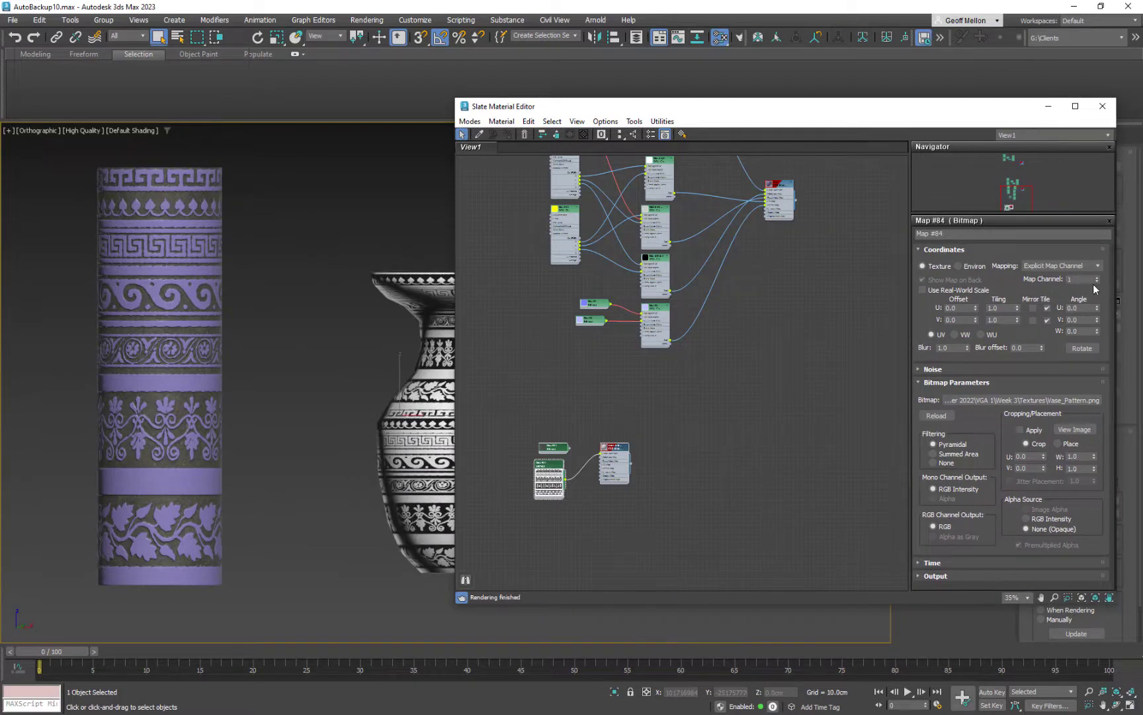
pyautogui.moveTo(422, 311); pyautogui.dragTo(289, 305, button='middle')
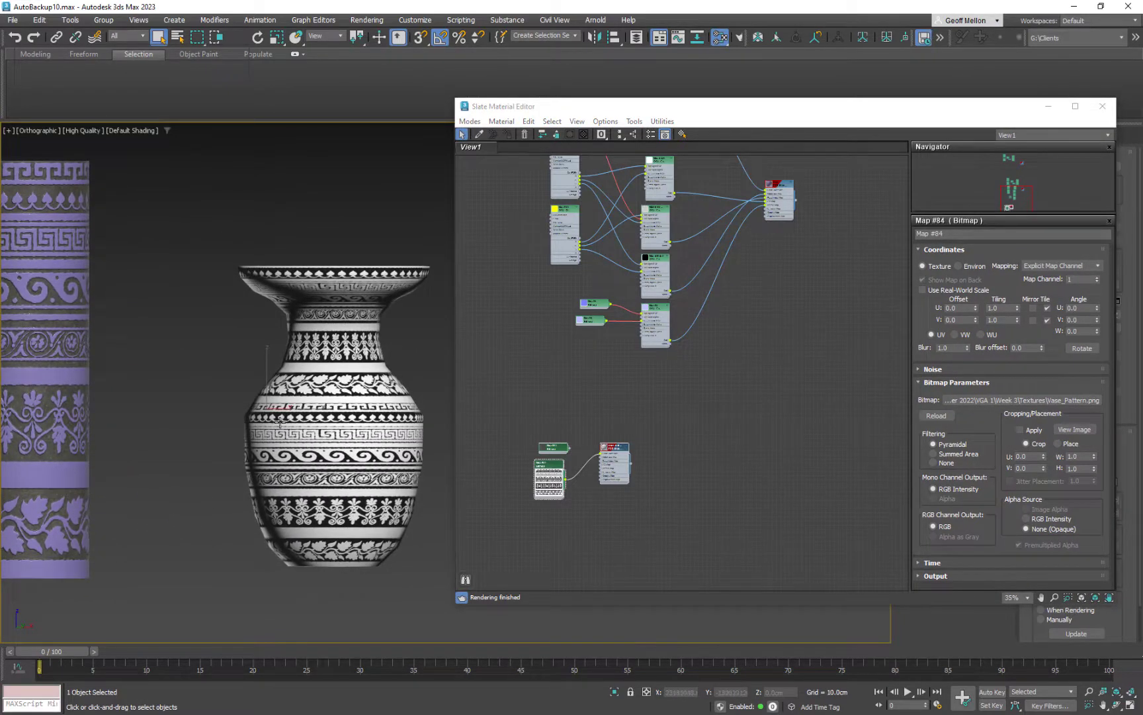
pyautogui.click(1097, 277)
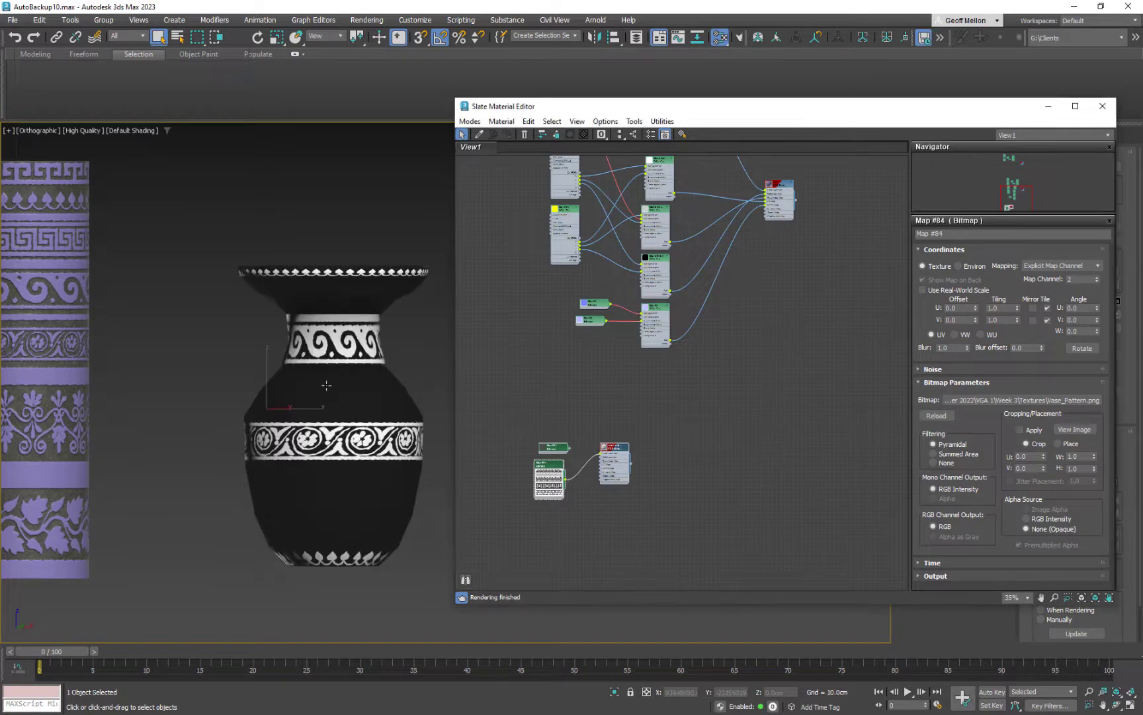
pyautogui.moveTo(272, 406); pyautogui.dragTo(361, 386, button='middle')
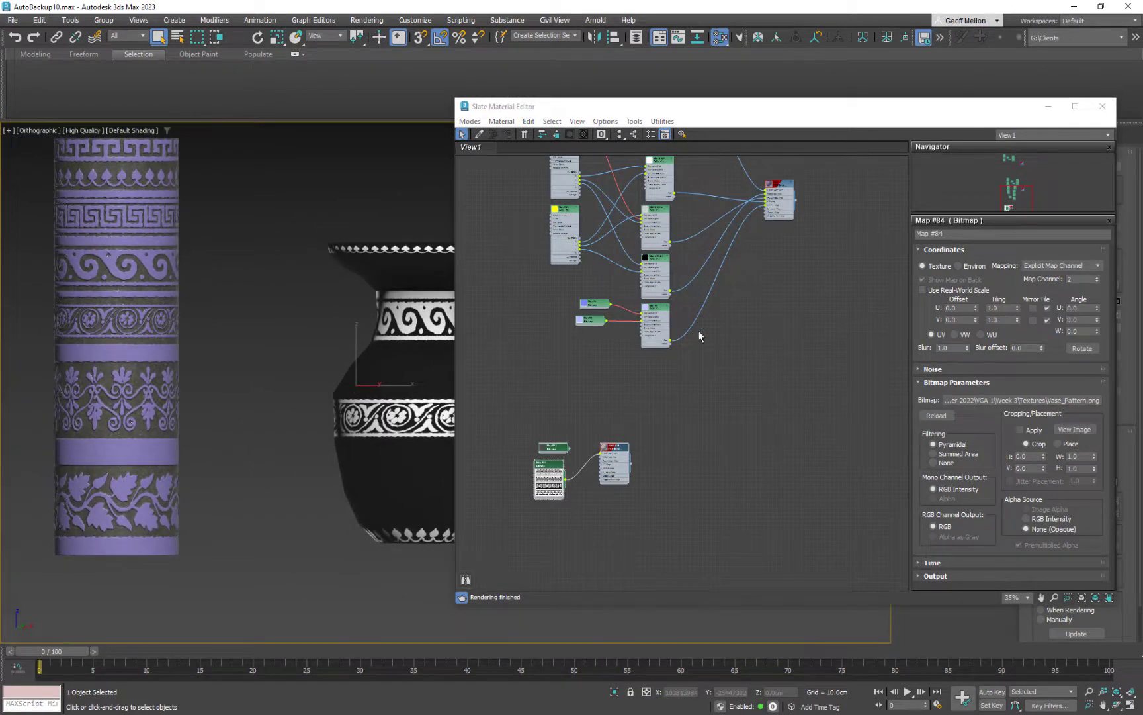
# Examine the purple material's node network, following the colour and mixed maps into the material's inputs
pyautogui.moveTo(699, 336); pyautogui.dragTo(727, 475, button='middle')
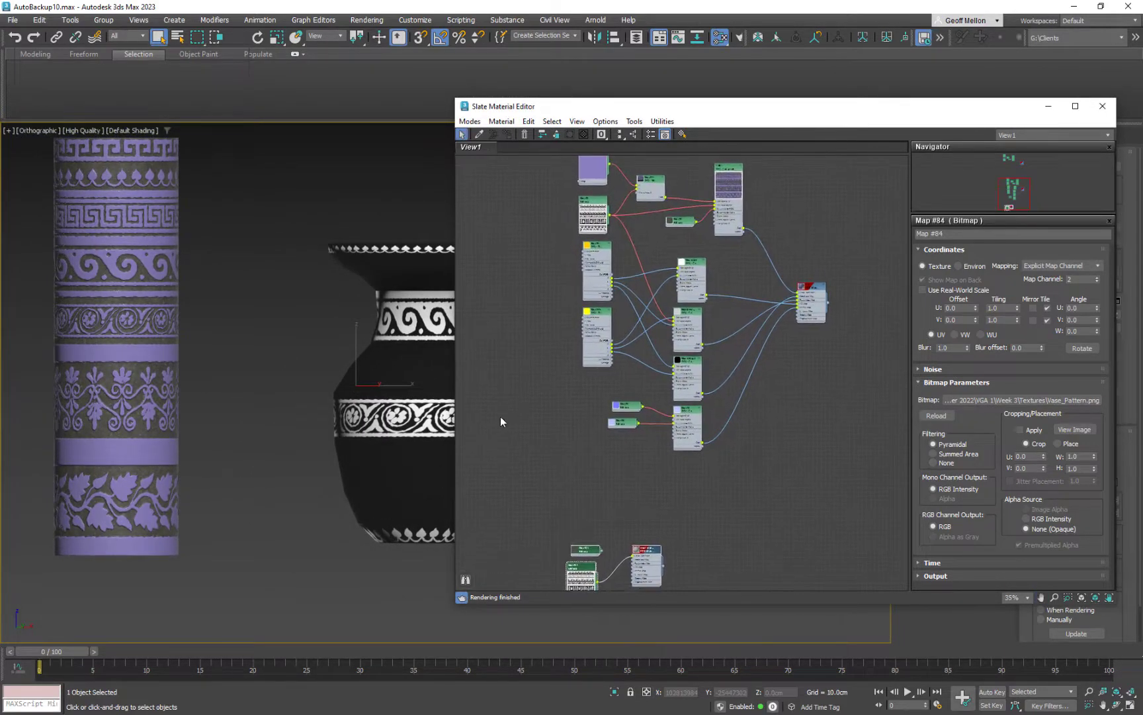
pyautogui.moveTo(270, 384)
pyautogui.mouseDown(button='middle')
pyautogui.moveTo(242, 391)
pyautogui.moveTo(284, 366)
pyautogui.mouseUp(button='middle')
pyautogui.moveTo(556, 251); pyautogui.dragTo(478, 167, button='middle')
pyautogui.moveTo(754, 200); pyautogui.dragTo(869, 189, button='middle')
pyautogui.scroll(5, 676, 478)
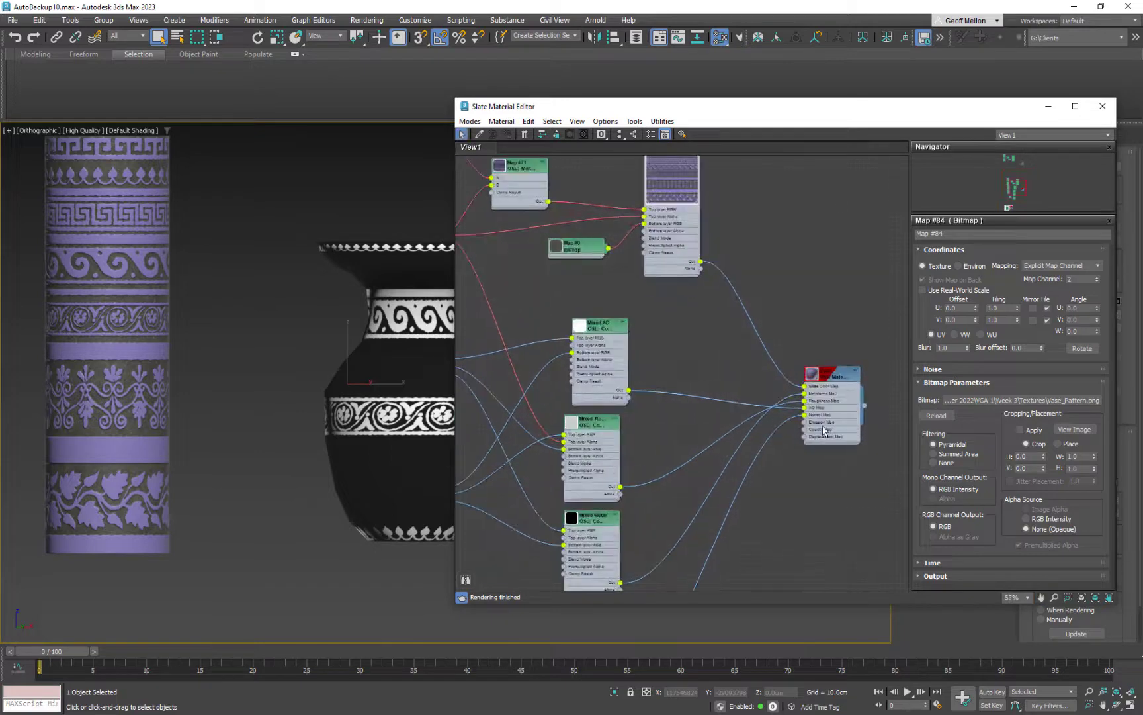
pyautogui.moveTo(755, 489); pyautogui.dragTo(859, 492, button='middle')
pyautogui.scroll(-4, 858, 489)
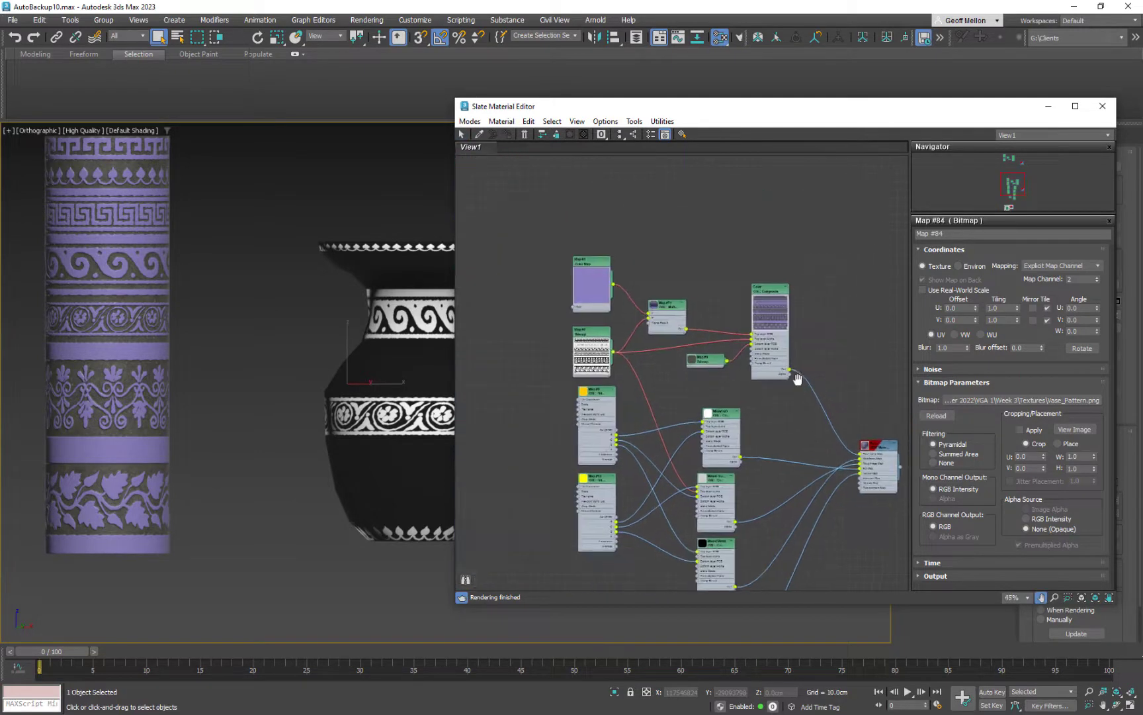
pyautogui.scroll(2, 799, 380)
pyautogui.moveTo(798, 380); pyautogui.dragTo(768, 328, button='middle')
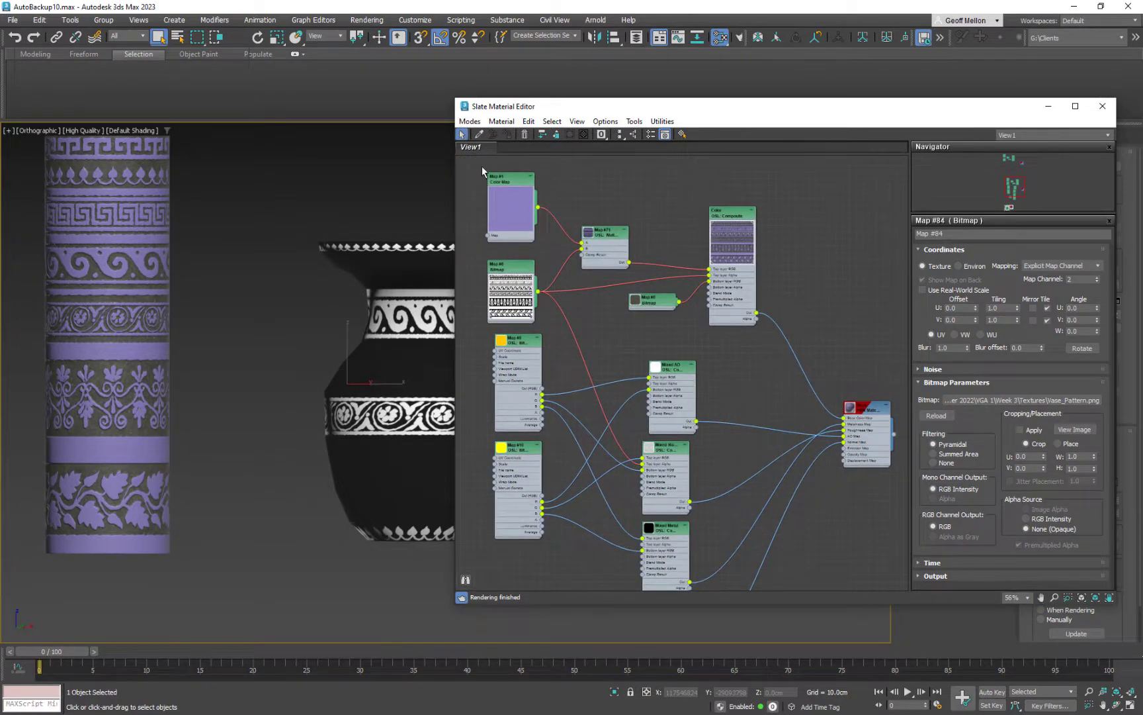
# Select the purple colour nodes, examine how they feed the Composite map, and open the Color Map's parameters
pyautogui.moveTo(484, 172); pyautogui.dragTo(776, 331)
pyautogui.scroll(1, 635, 322)
pyautogui.moveTo(618, 310); pyautogui.dragTo(660, 391, button='middle')
pyautogui.scroll(1, 672, 388)
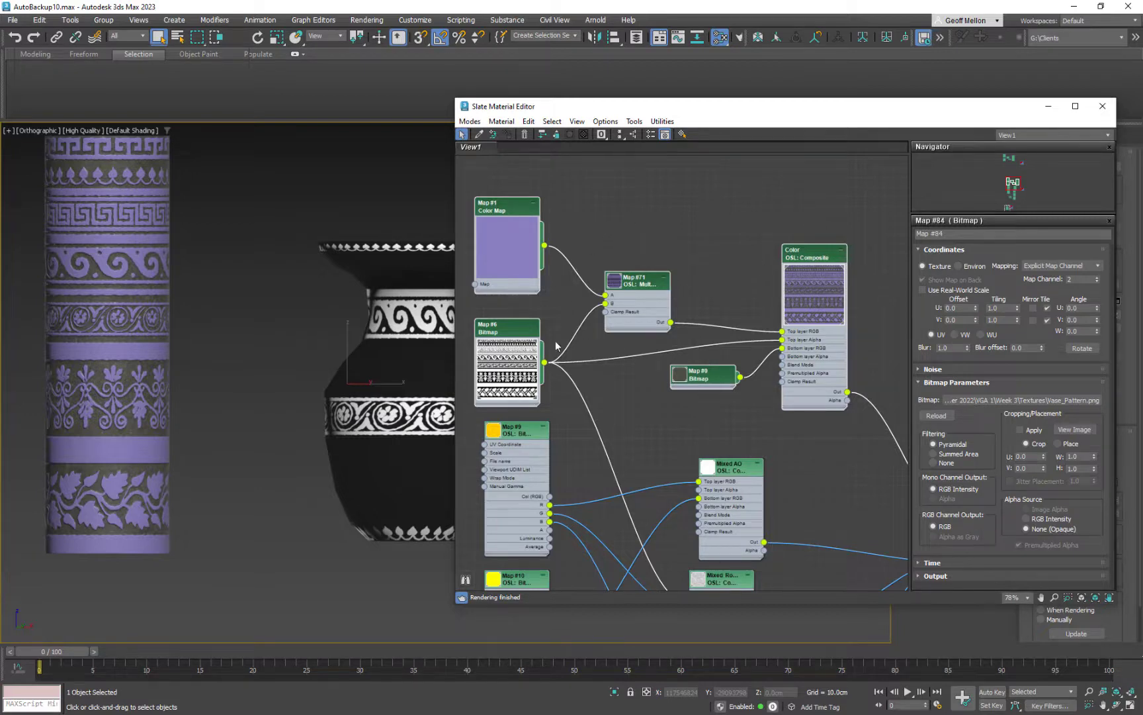
pyautogui.moveTo(758, 329); pyautogui.dragTo(782, 265, button='middle')
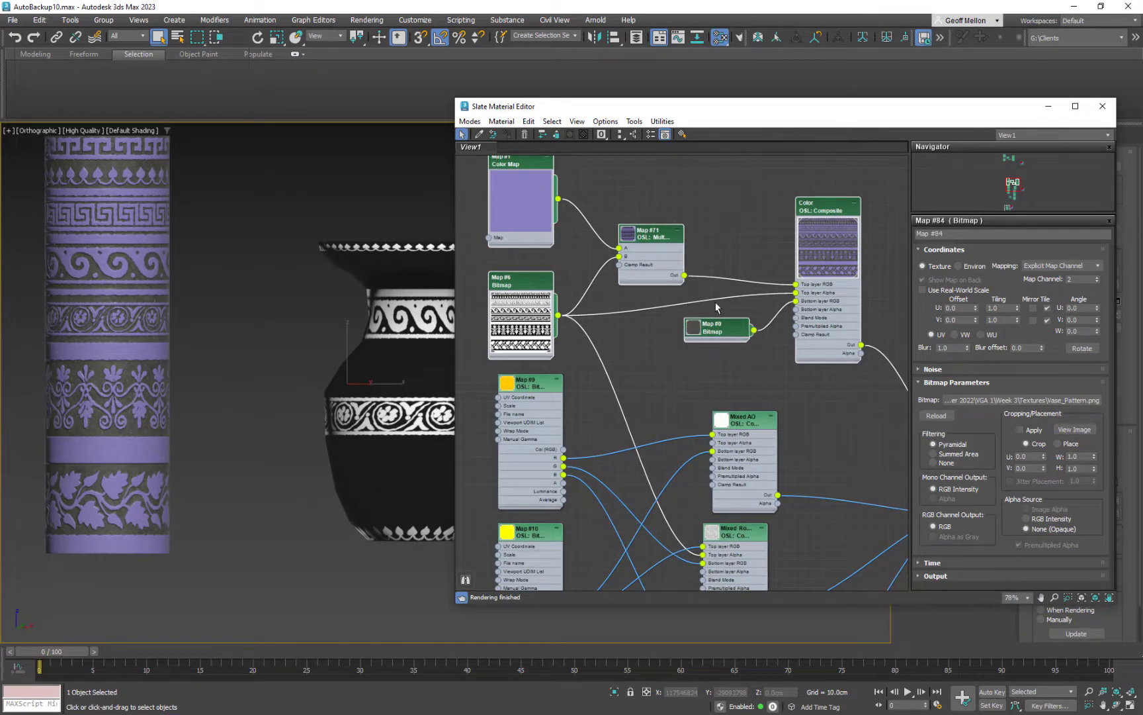
pyautogui.moveTo(716, 307); pyautogui.dragTo(684, 289, button='middle')
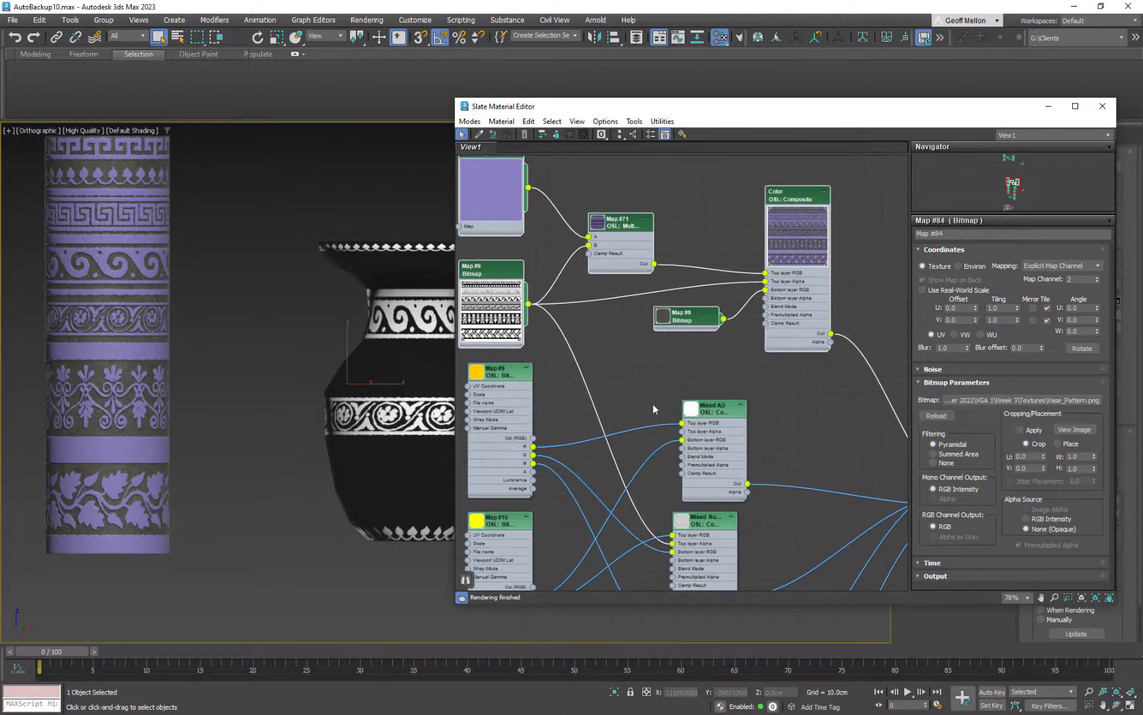
pyautogui.moveTo(652, 374)
pyautogui.mouseDown(button='middle')
pyautogui.moveTo(676, 378)
pyautogui.moveTo(684, 393)
pyautogui.moveTo(660, 396)
pyautogui.mouseUp(button='middle')
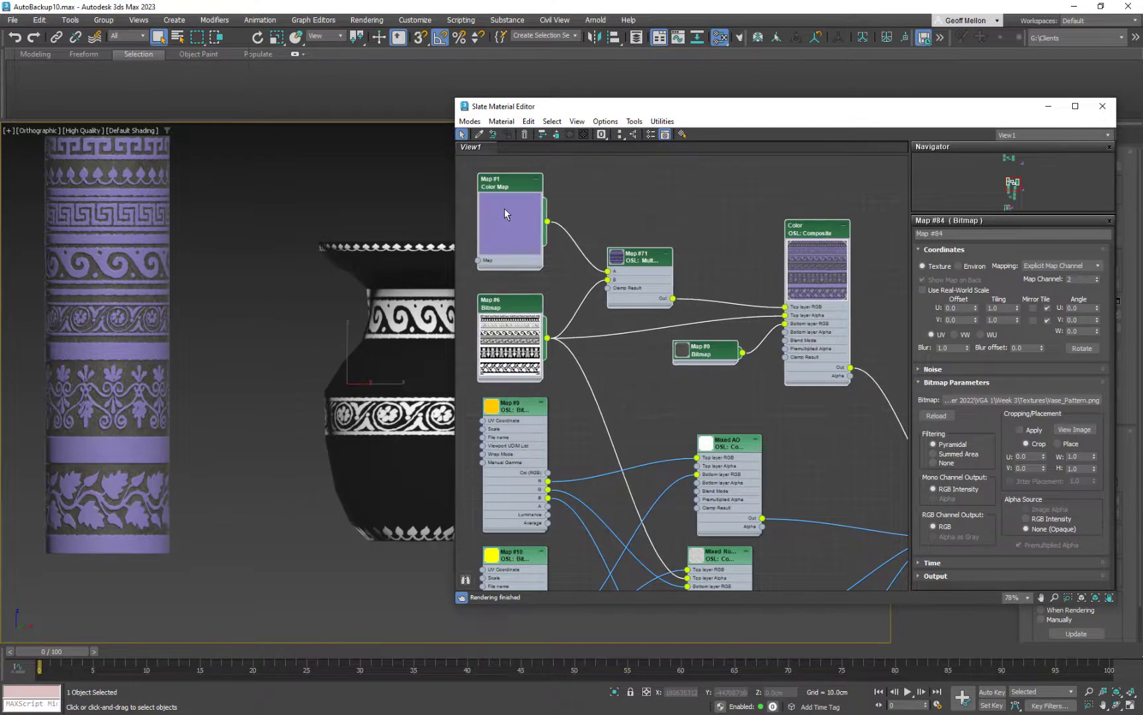
pyautogui.doubleClick(504, 189)
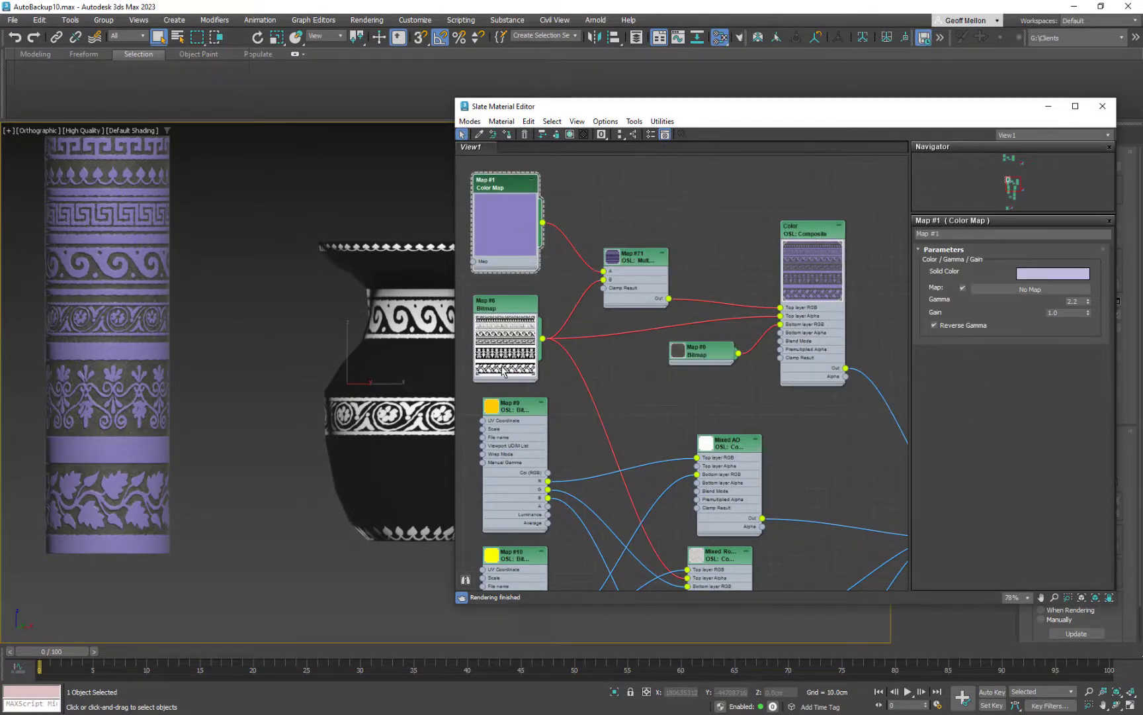
# Try a pink solid color on the purple Color Map and discard the change
pyautogui.click(1059, 274)
pyautogui.moveTo(870, 189); pyautogui.dragTo(874, 176)
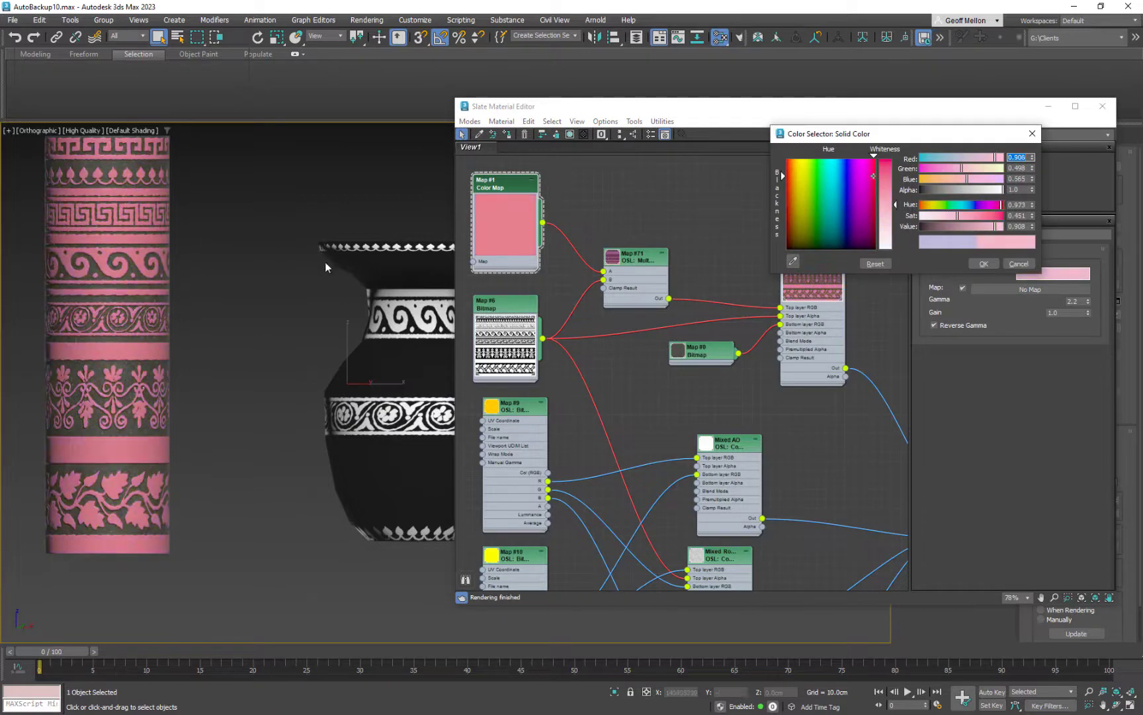
pyautogui.click(1033, 133)
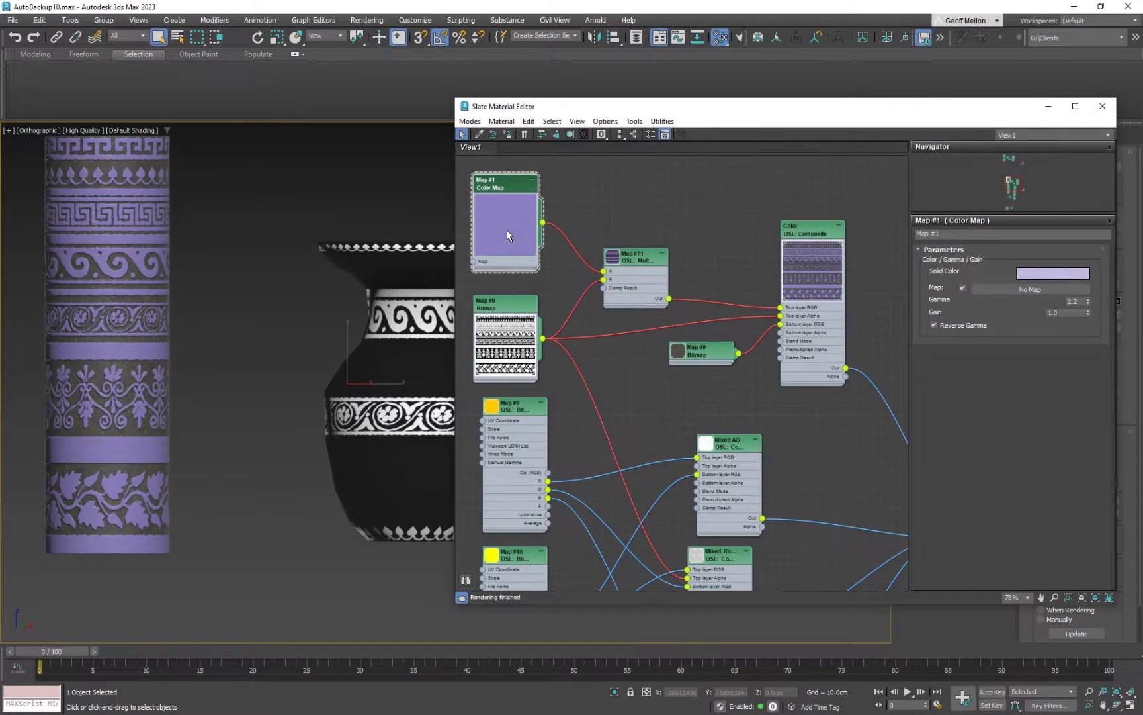
# Enlarge the Multiply map's preview to examine the color multiplied with the pattern bitmap, and collapse it back to a small node
pyautogui.click(510, 308)
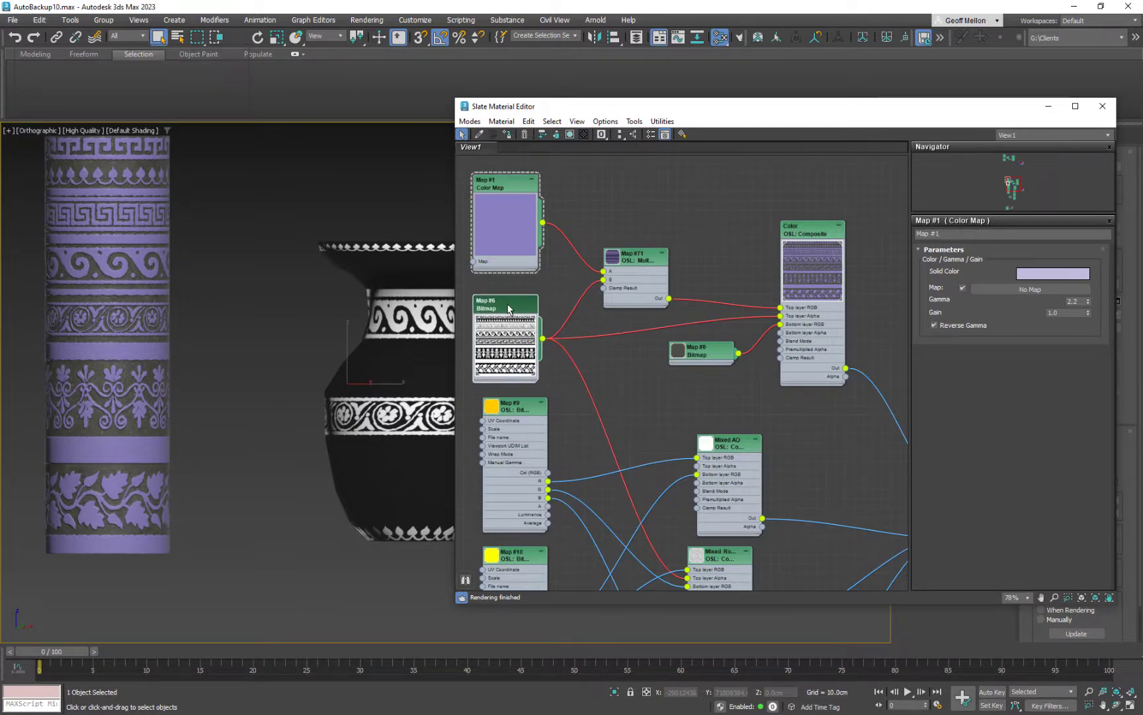
pyautogui.doubleClick(628, 263)
pyautogui.moveTo(639, 260); pyautogui.dragTo(648, 222)
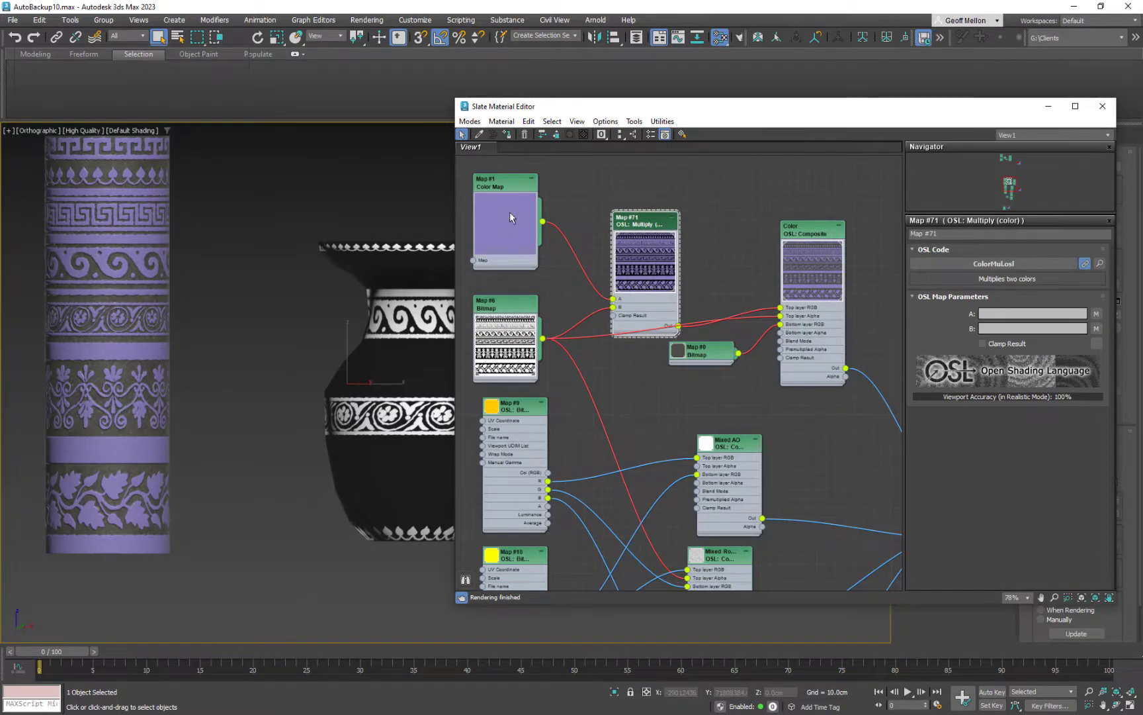
pyautogui.moveTo(635, 259); pyautogui.dragTo(570, 270, button='middle')
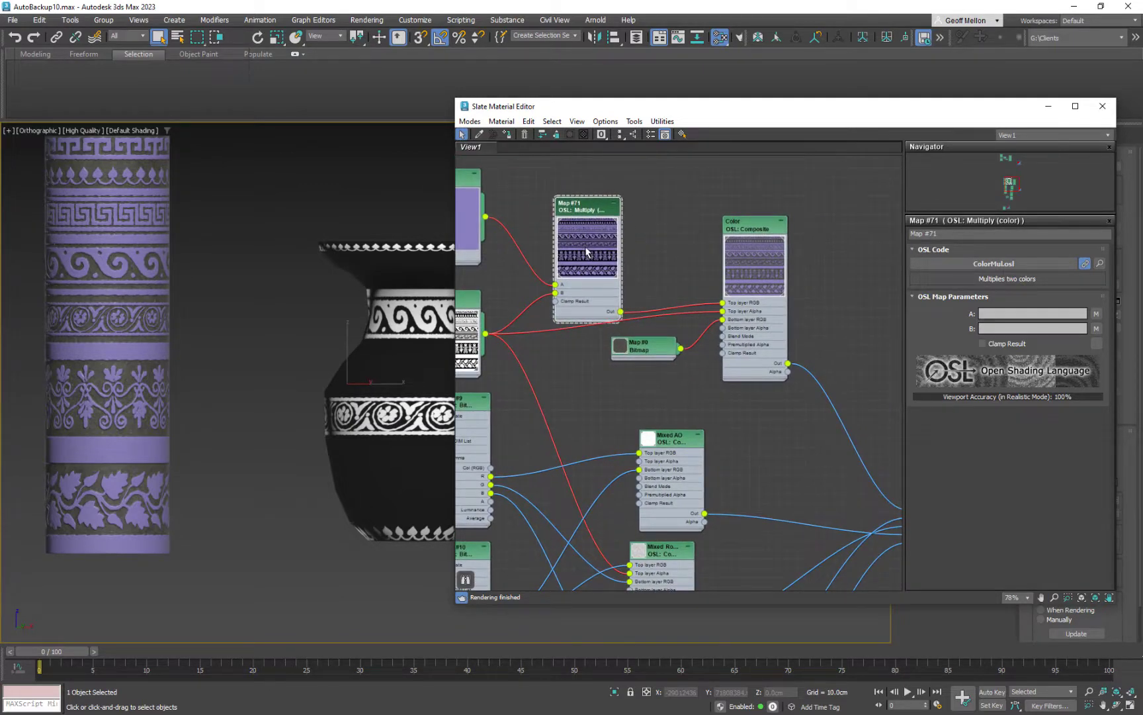
pyautogui.doubleClick(589, 246)
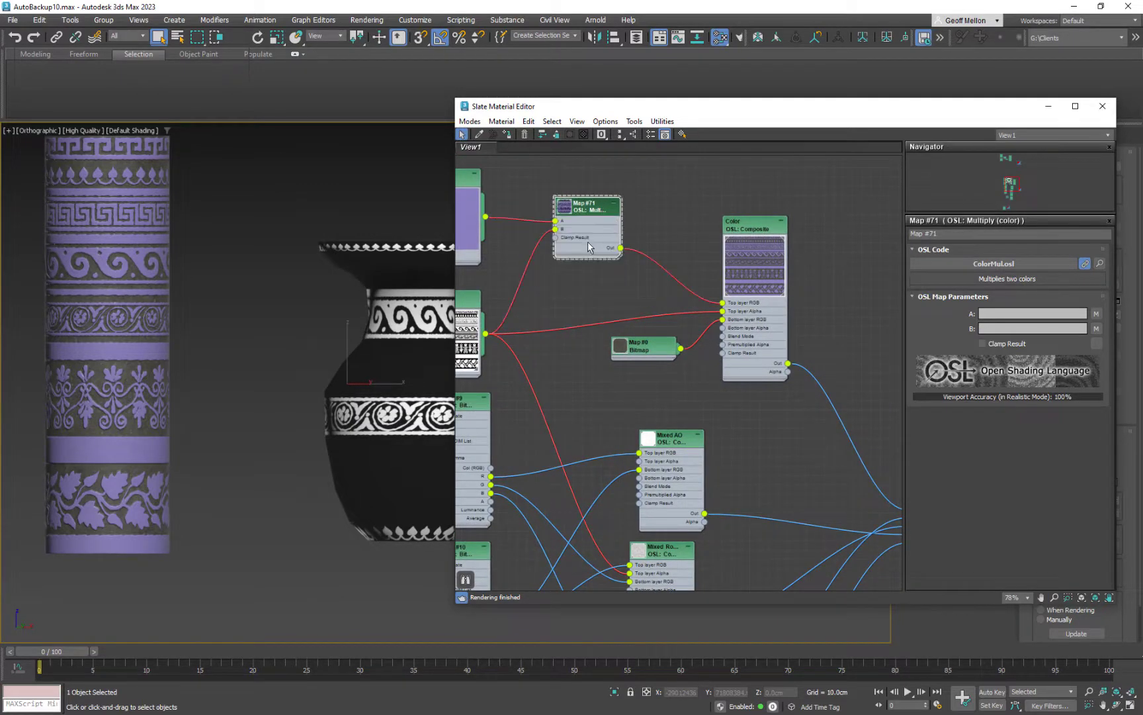
pyautogui.moveTo(587, 207); pyautogui.dragTo(577, 234)
# Examine the Color Composite and its bottom-layer stone bitmap, enlarging and collapsing the bitmap's preview
pyautogui.moveTo(729, 313); pyautogui.dragTo(645, 256, button='middle')
pyautogui.click(665, 217)
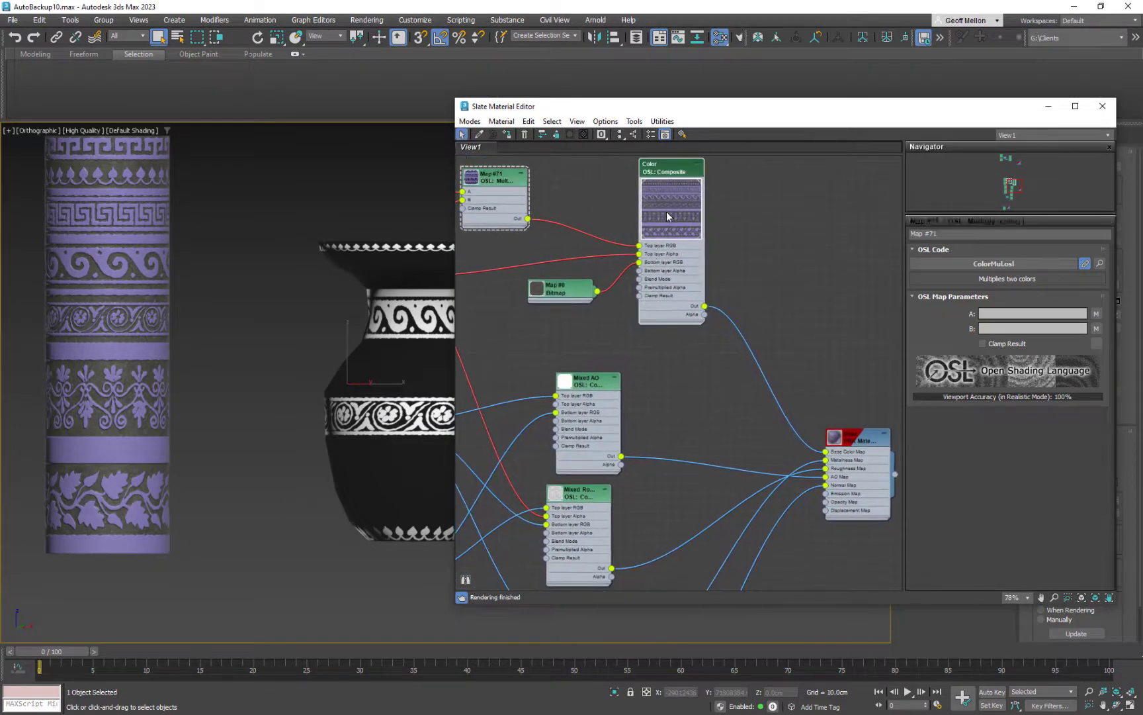
pyautogui.doubleClick(541, 296)
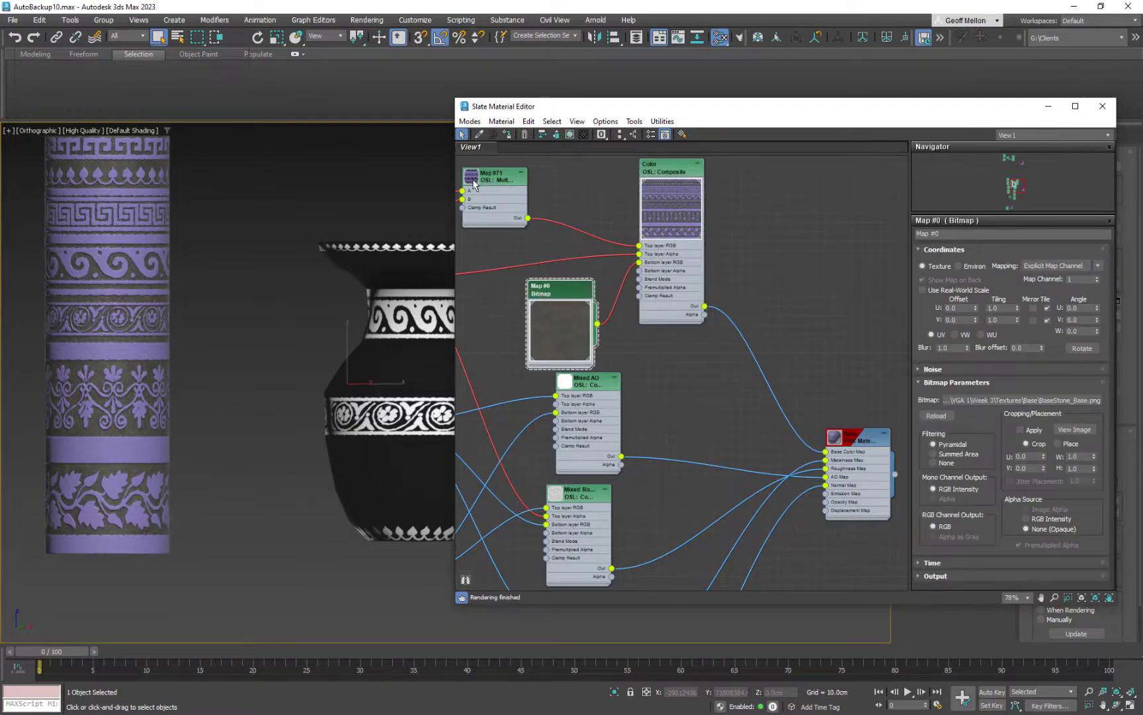
pyautogui.doubleClick(559, 327)
pyautogui.moveTo(638, 301); pyautogui.dragTo(613, 332, button='middle')
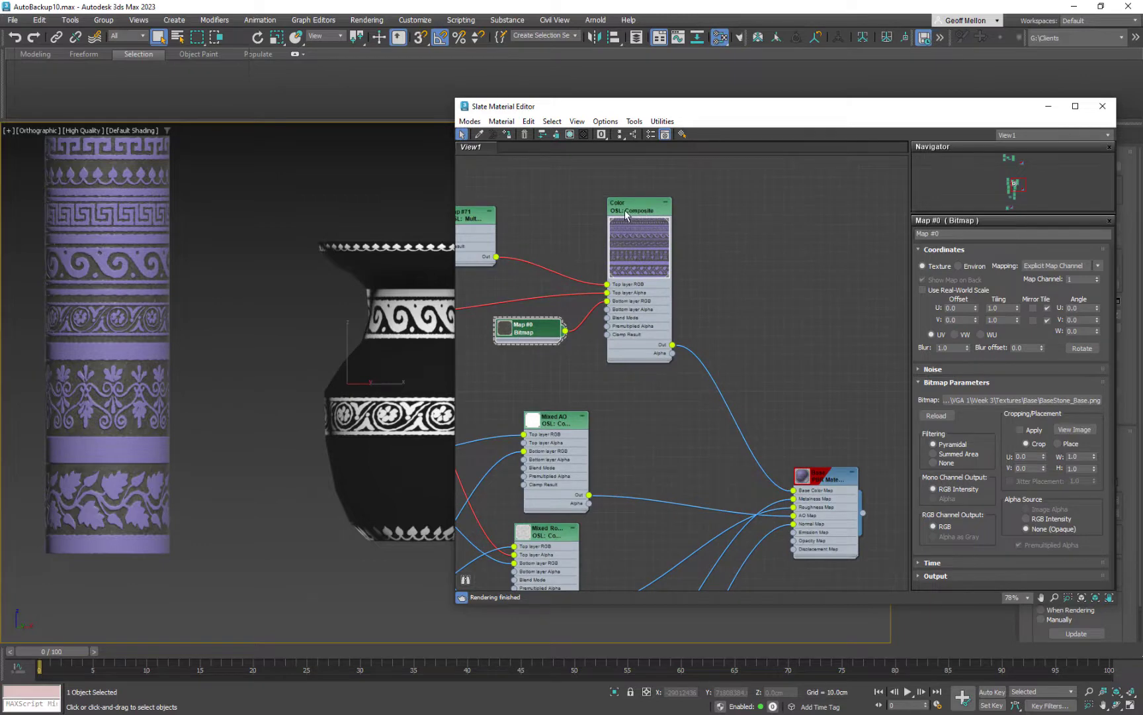
# Add a new OSL Composite map in the empty space beside the Color Composite node and inspect its inputs
pyautogui.rightClick(784, 239)
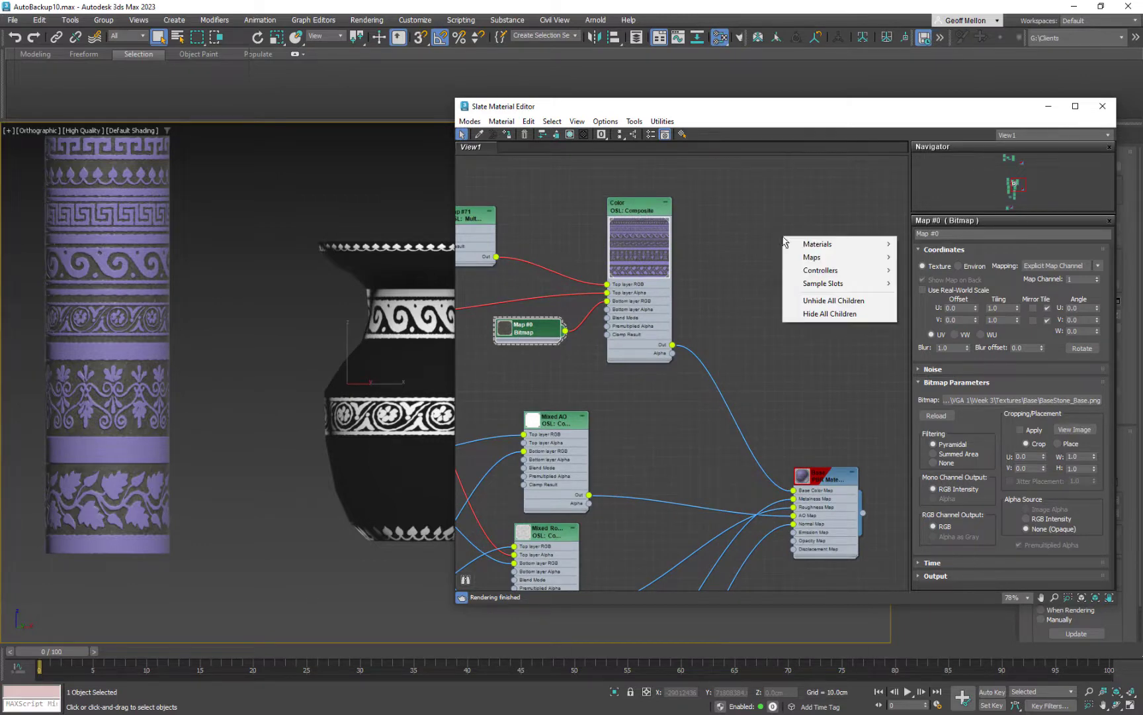
pyautogui.moveTo(812, 257)
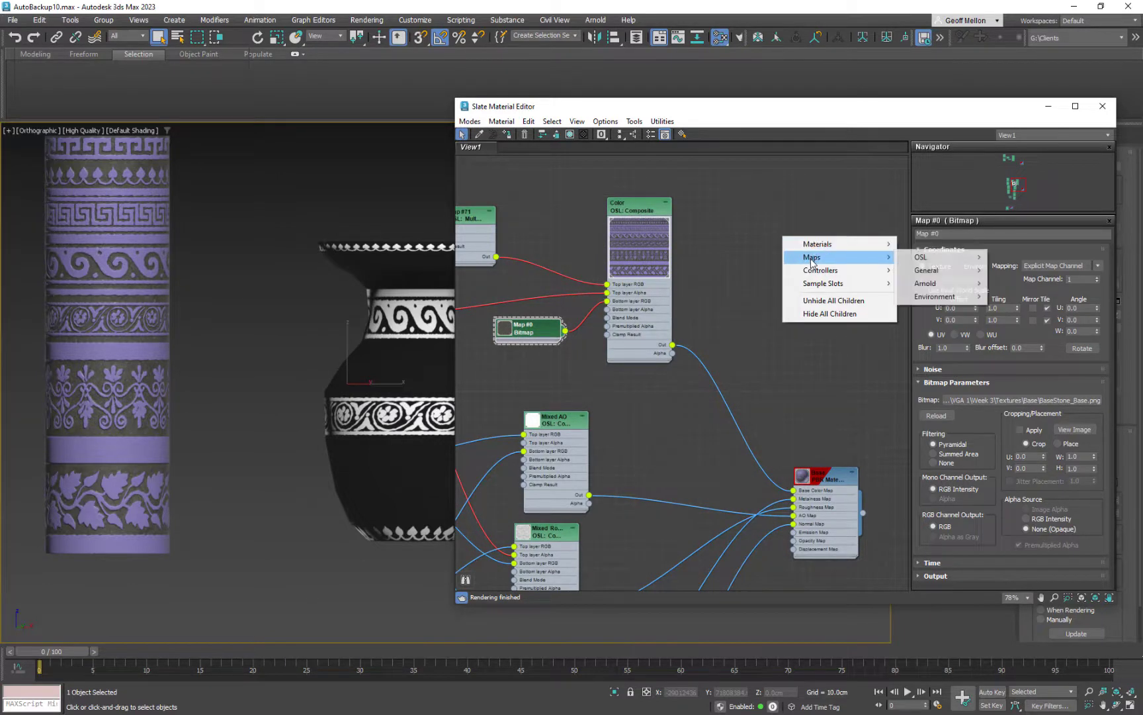
pyautogui.moveTo(911, 271)
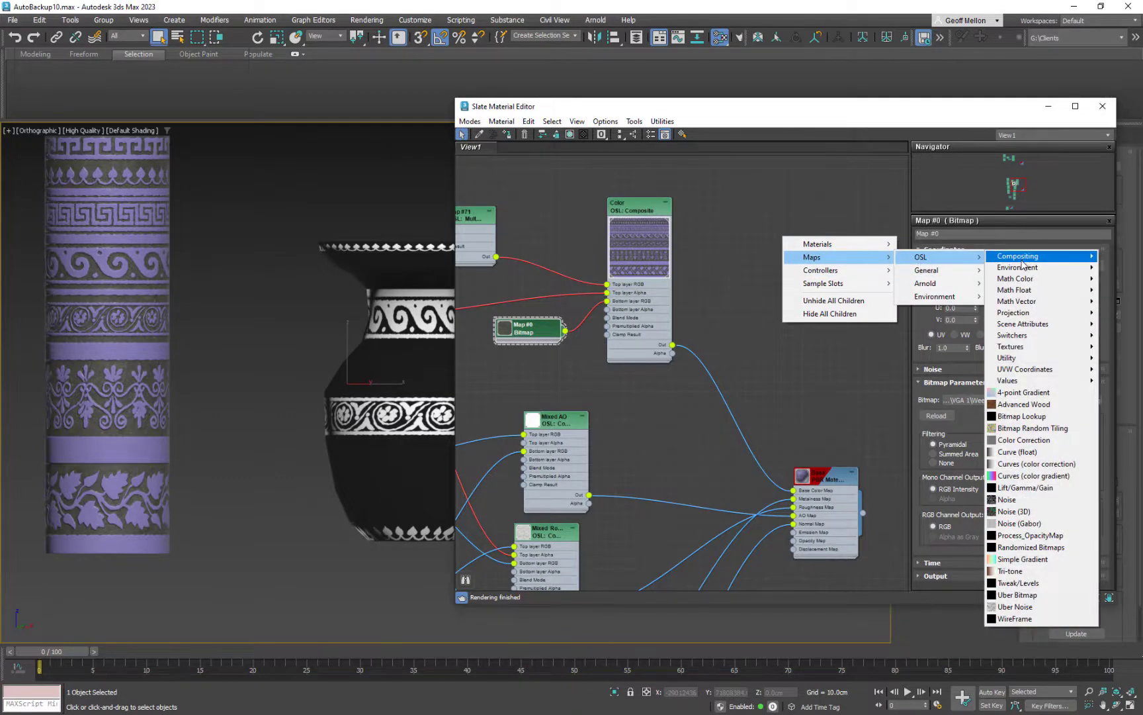
pyautogui.moveTo(1024, 263)
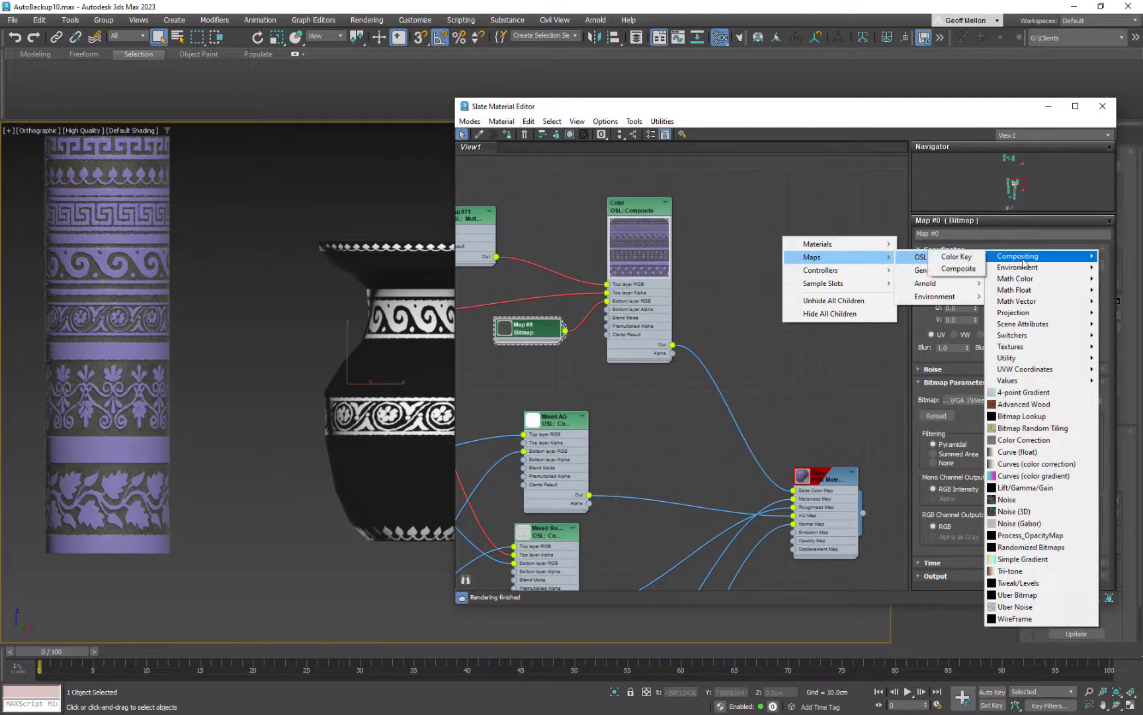
pyautogui.click(954, 271)
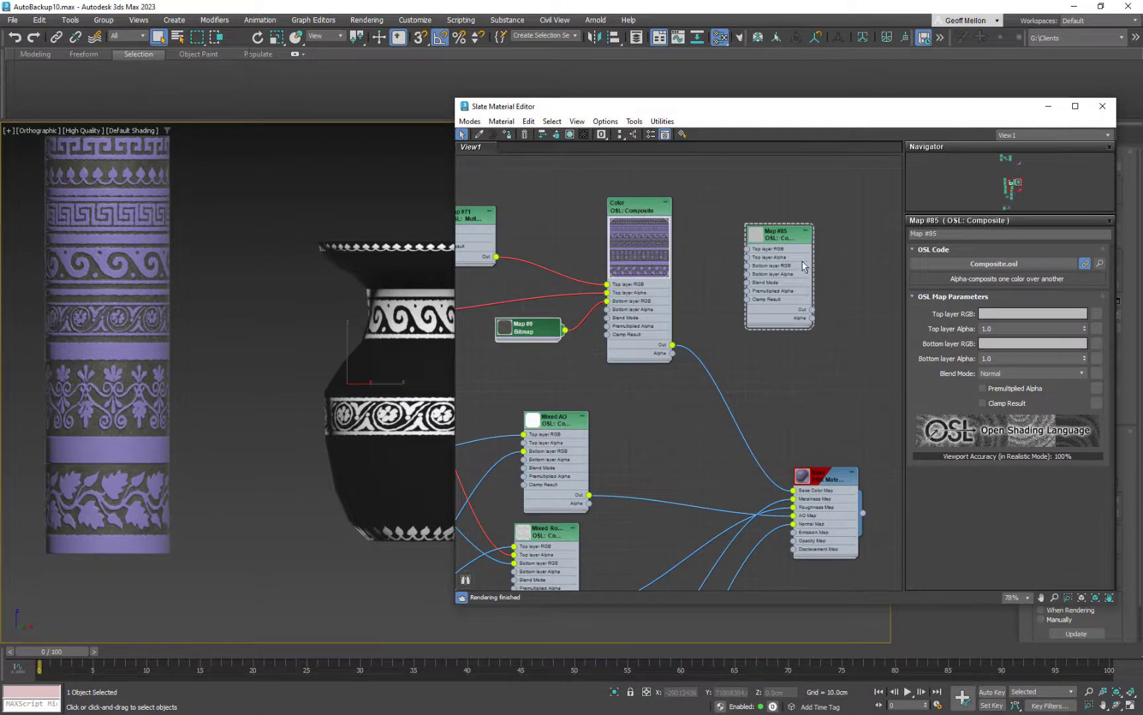
pyautogui.moveTo(783, 243); pyautogui.dragTo(774, 235)
pyautogui.scroll(3, 760, 268)
pyautogui.moveTo(773, 249); pyautogui.dragTo(688, 311, button='middle')
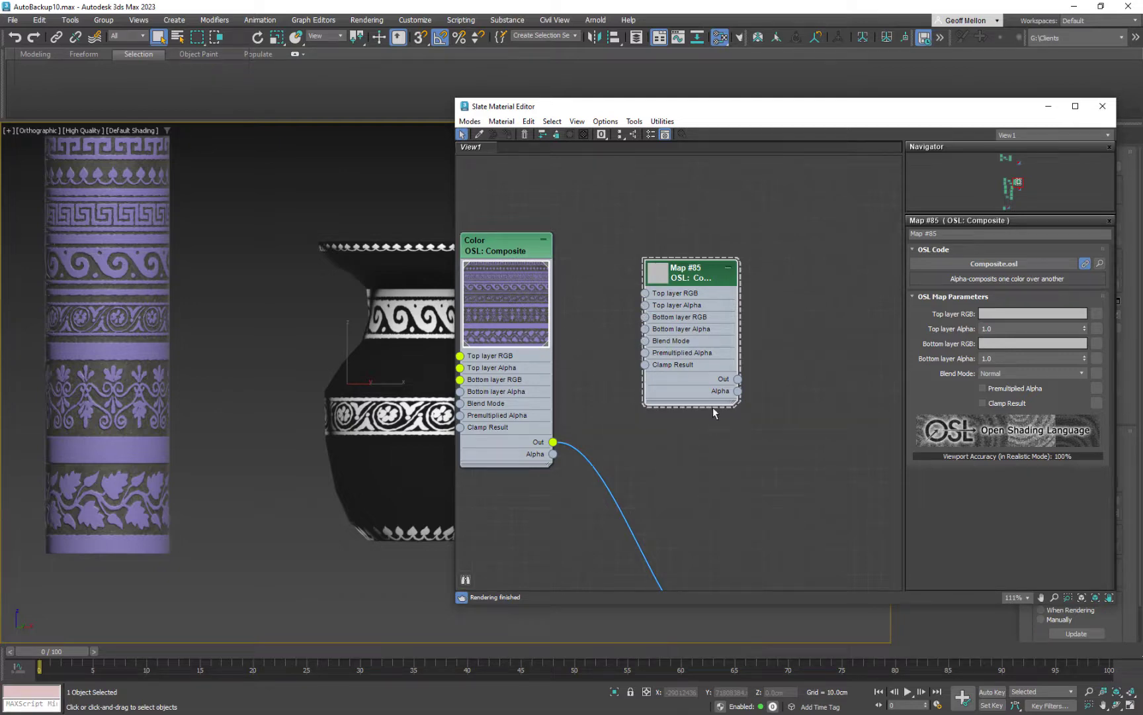
# Open the Color Composite's parameters and lighten its magenta top layer RGB to a pale pink with saturation 0.224
pyautogui.scroll(-6, 765, 401)
pyautogui.moveTo(821, 375); pyautogui.dragTo(824, 331, button='middle')
pyautogui.moveTo(266, 369); pyautogui.dragTo(353, 438, button='middle')
pyautogui.moveTo(255, 334); pyautogui.dragTo(221, 312, button='middle')
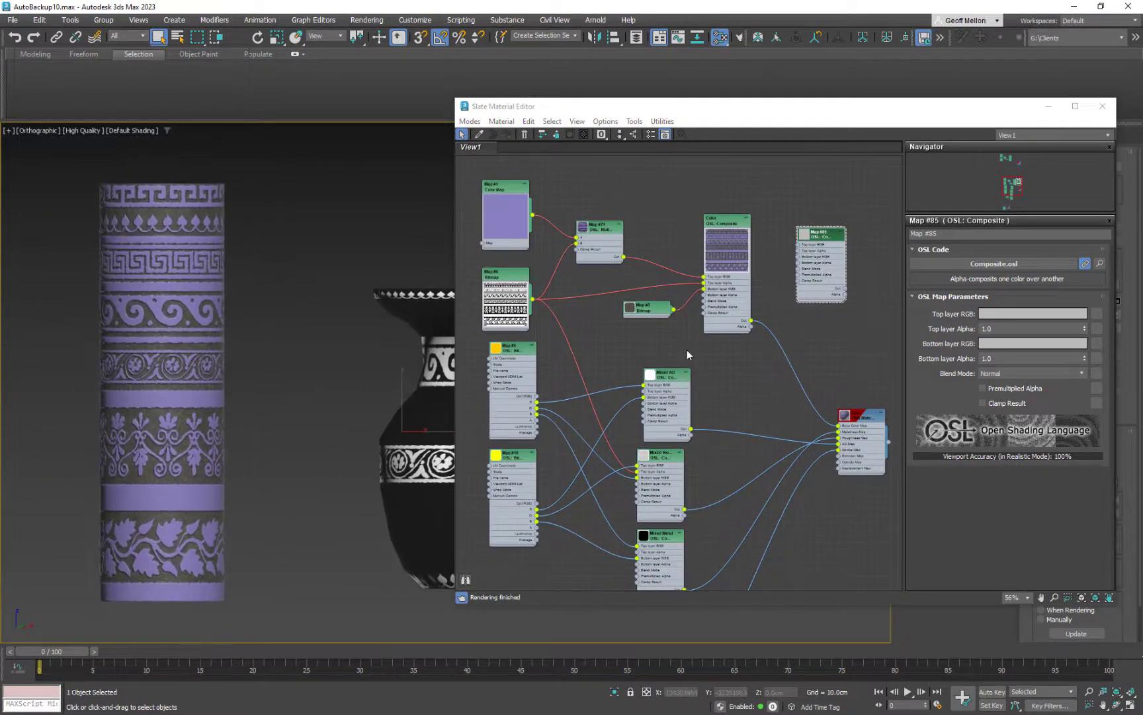
pyautogui.moveTo(696, 350); pyautogui.dragTo(726, 354, button='middle')
pyautogui.click(692, 231)
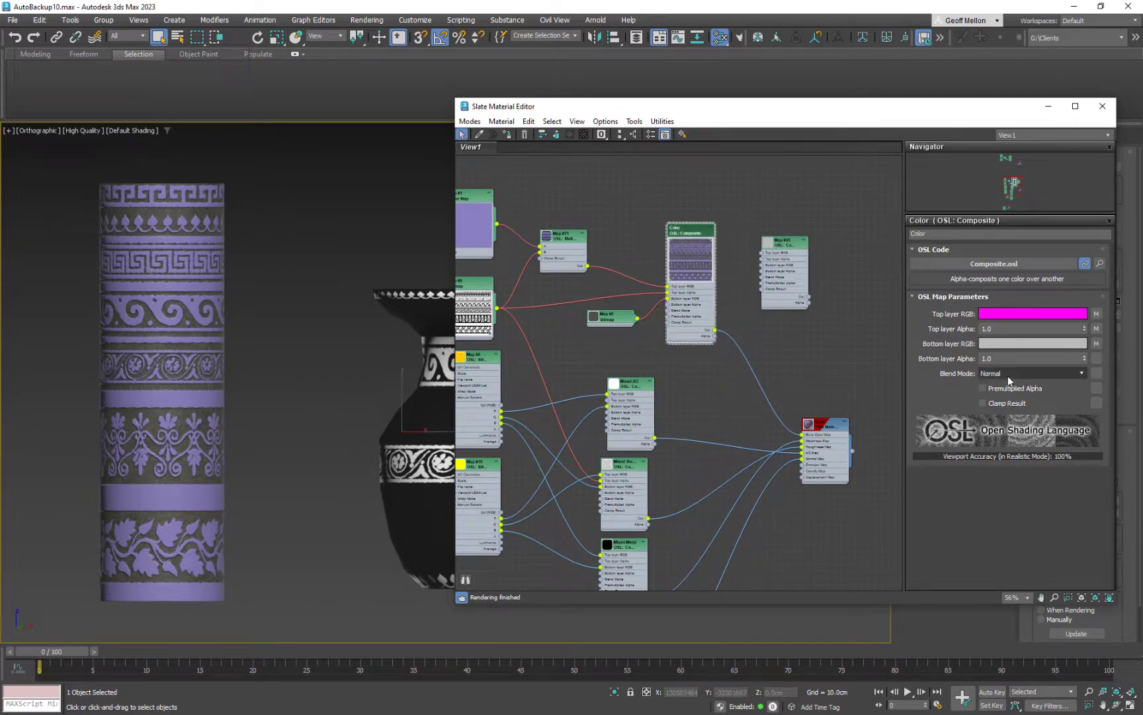
pyautogui.click(999, 314)
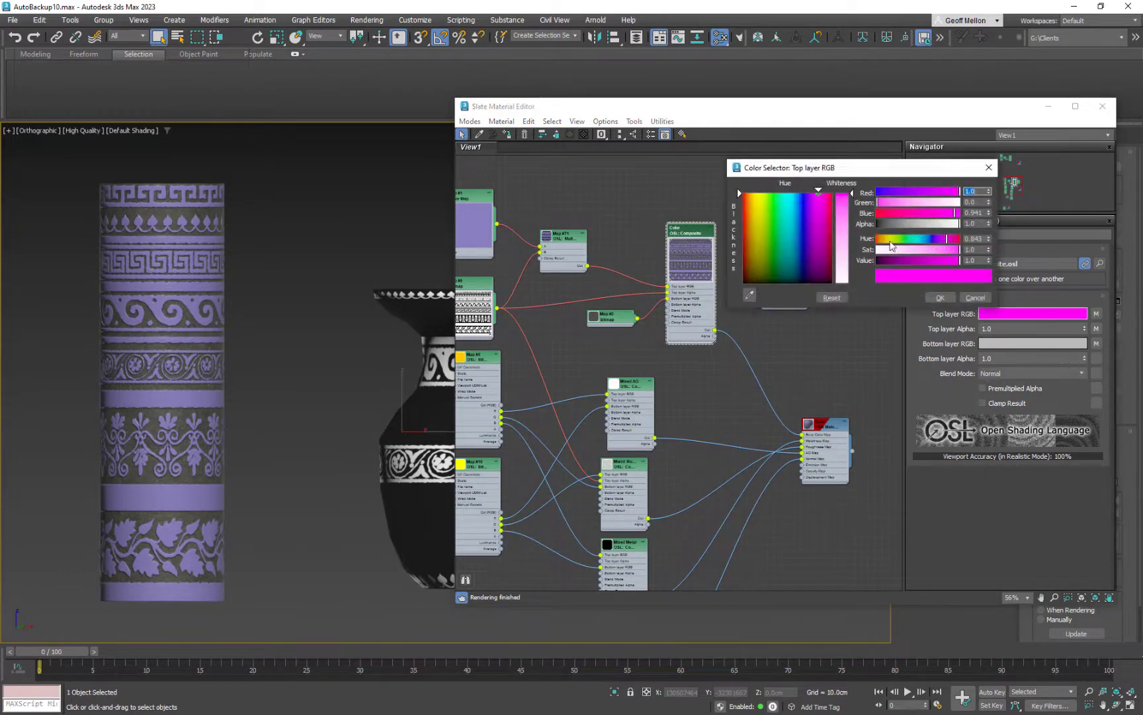
pyautogui.click(895, 249)
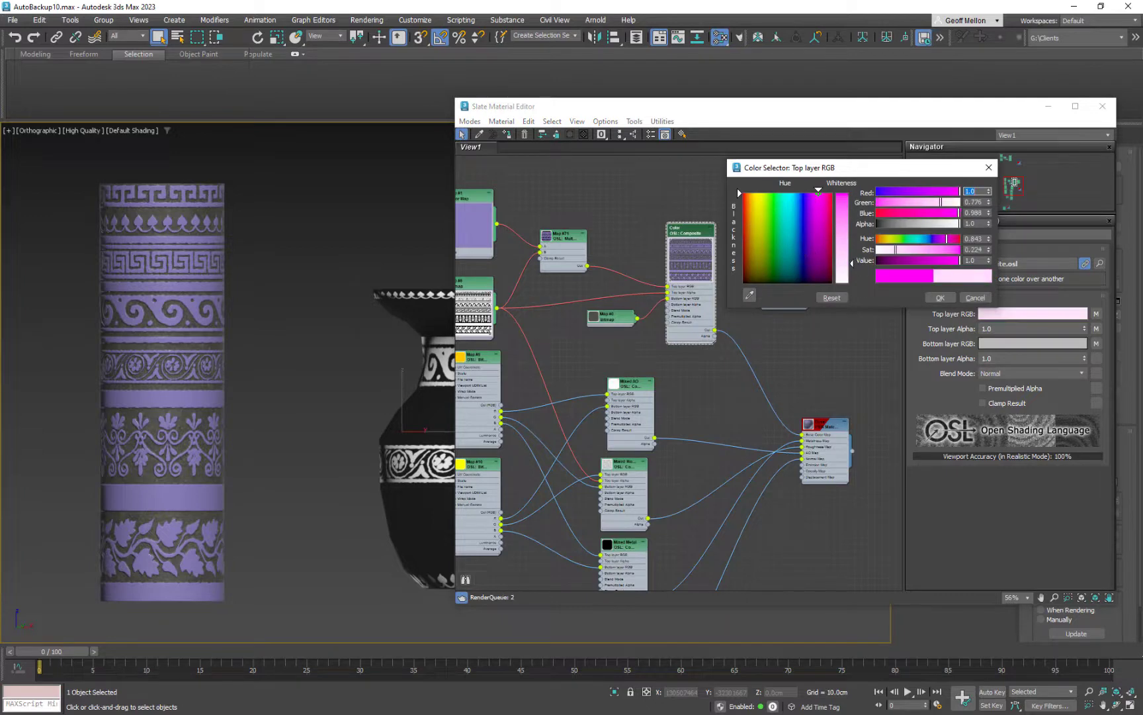
pyautogui.click(940, 299)
# Set the Color Composite's top layer RGB to the bottom layer's grey by sampling that swatch
pyautogui.click(1033, 343)
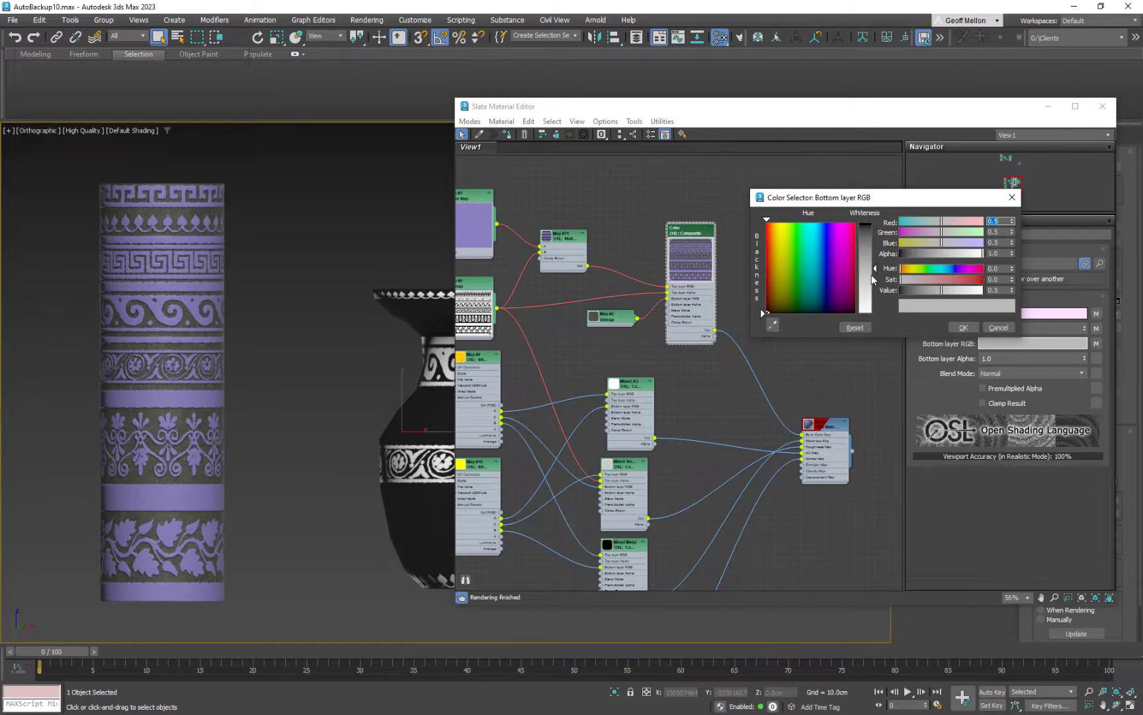
pyautogui.click(773, 324)
pyautogui.click(1041, 314)
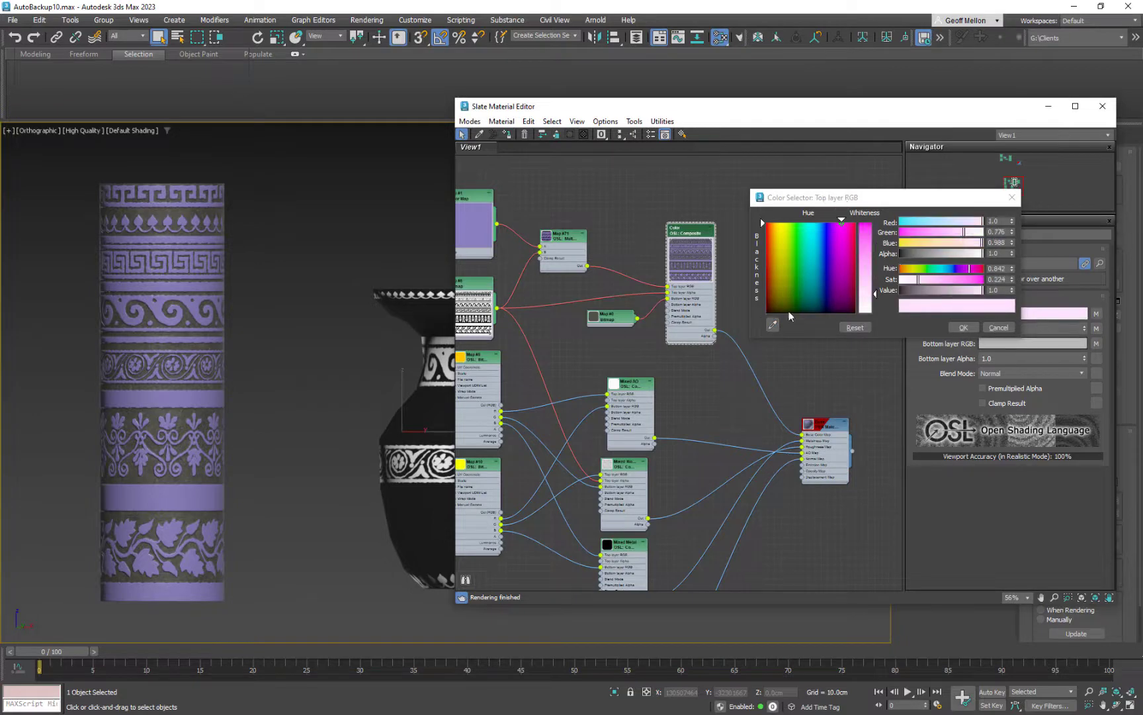
pyautogui.click(773, 325)
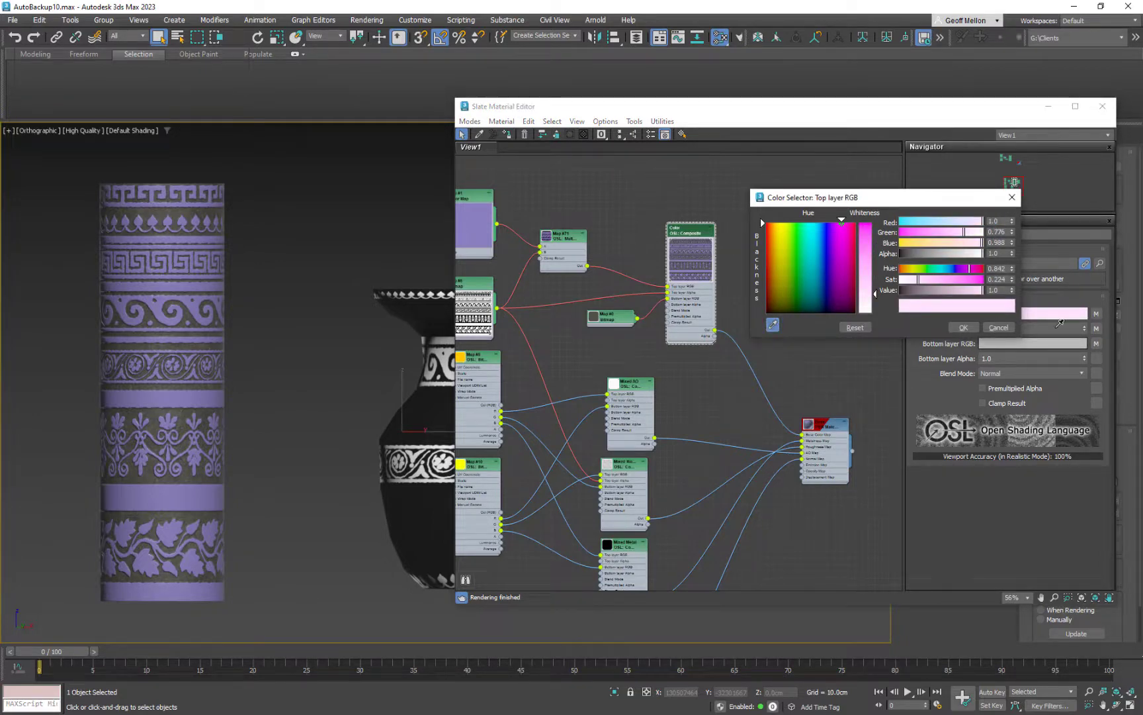
pyautogui.click(1058, 325)
pyautogui.click(967, 327)
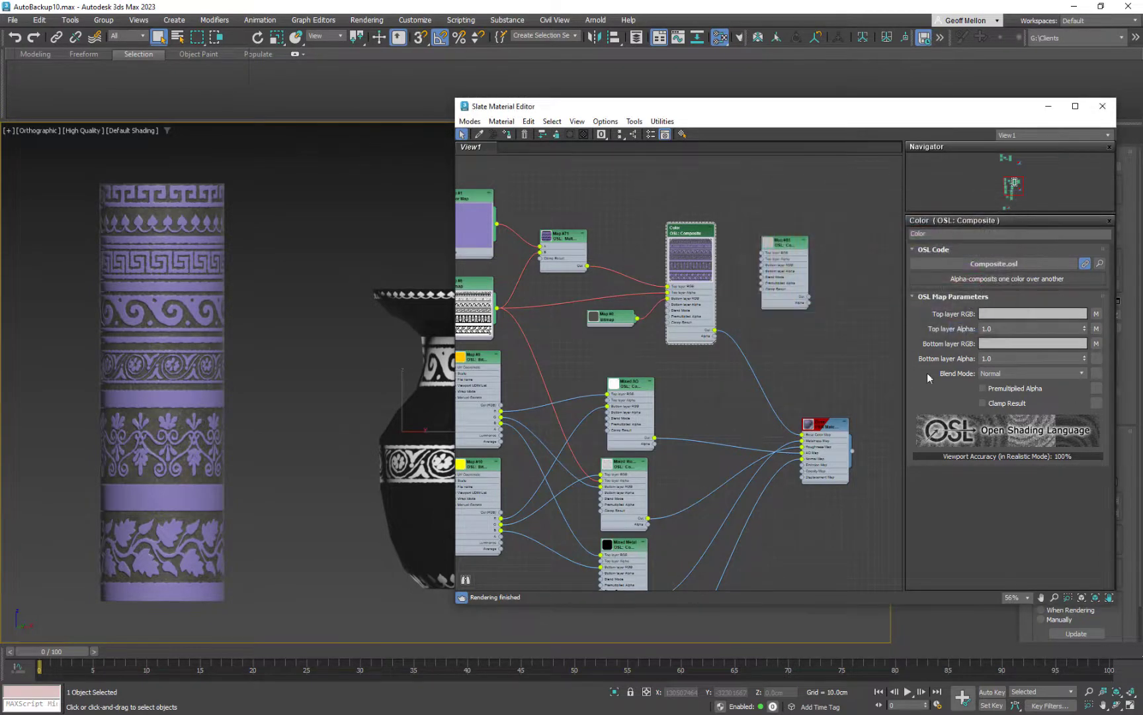
# Review the purple Color Map's parameters and move the stone bitmap node beneath the Multiply map
pyautogui.moveTo(785, 316); pyautogui.dragTo(841, 267, button='middle')
pyautogui.click(792, 244)
pyautogui.moveTo(760, 266); pyautogui.dragTo(743, 315, button='middle')
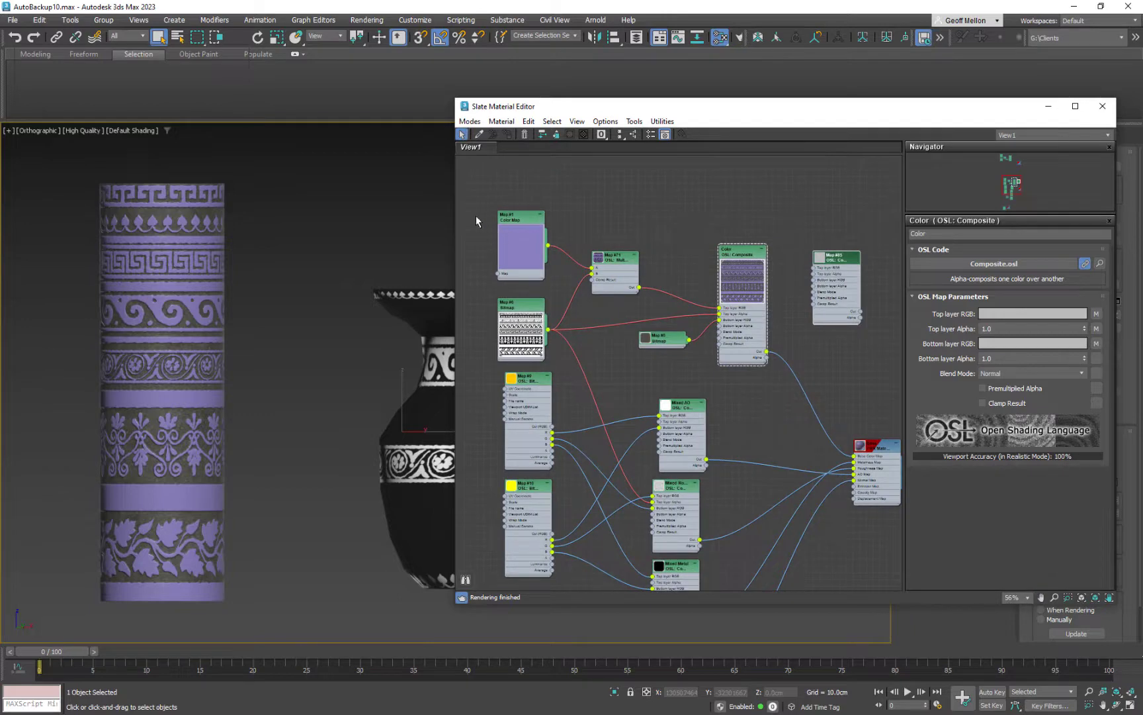
pyautogui.doubleClick(512, 235)
pyautogui.moveTo(515, 333)
pyautogui.mouseDown()
pyautogui.moveTo(498, 330)
pyautogui.moveTo(521, 333)
pyautogui.mouseUp()
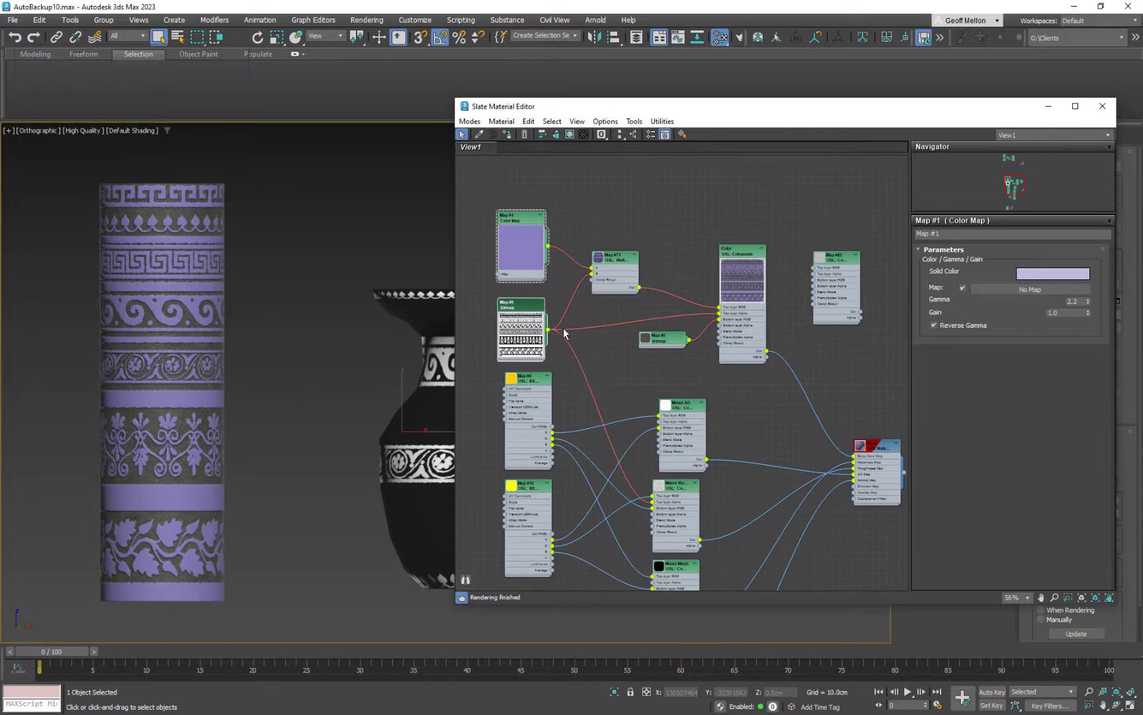
pyautogui.moveTo(806, 339); pyautogui.dragTo(775, 297, button='middle')
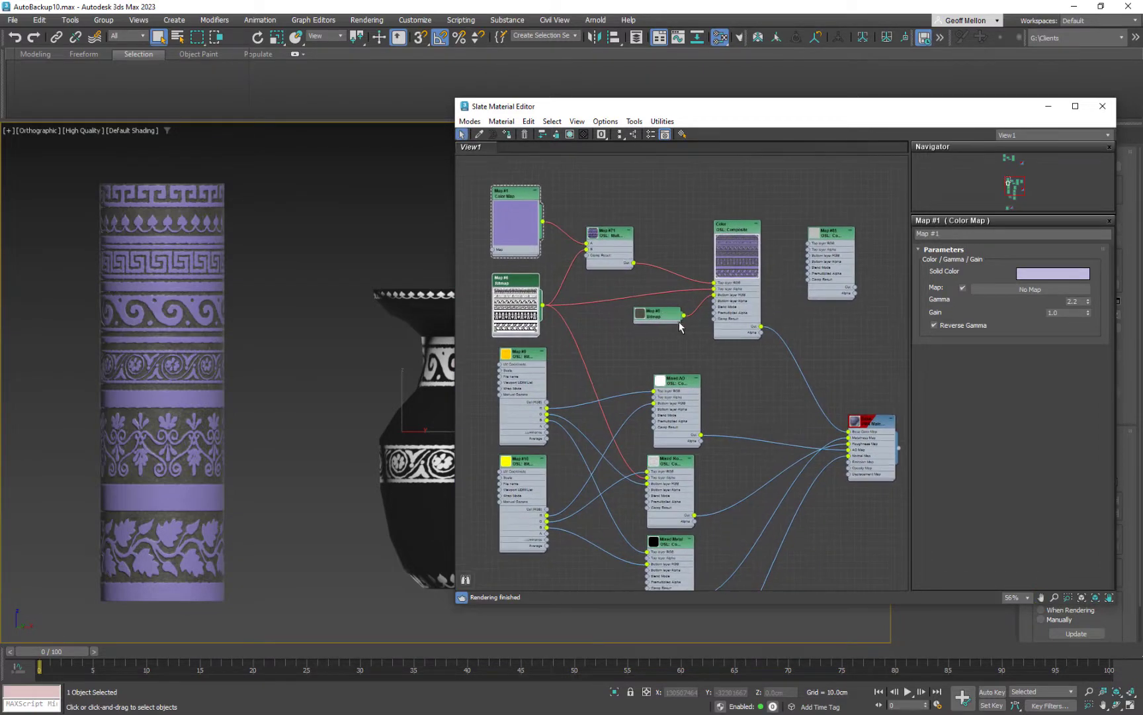
pyautogui.moveTo(655, 311); pyautogui.dragTo(611, 321)
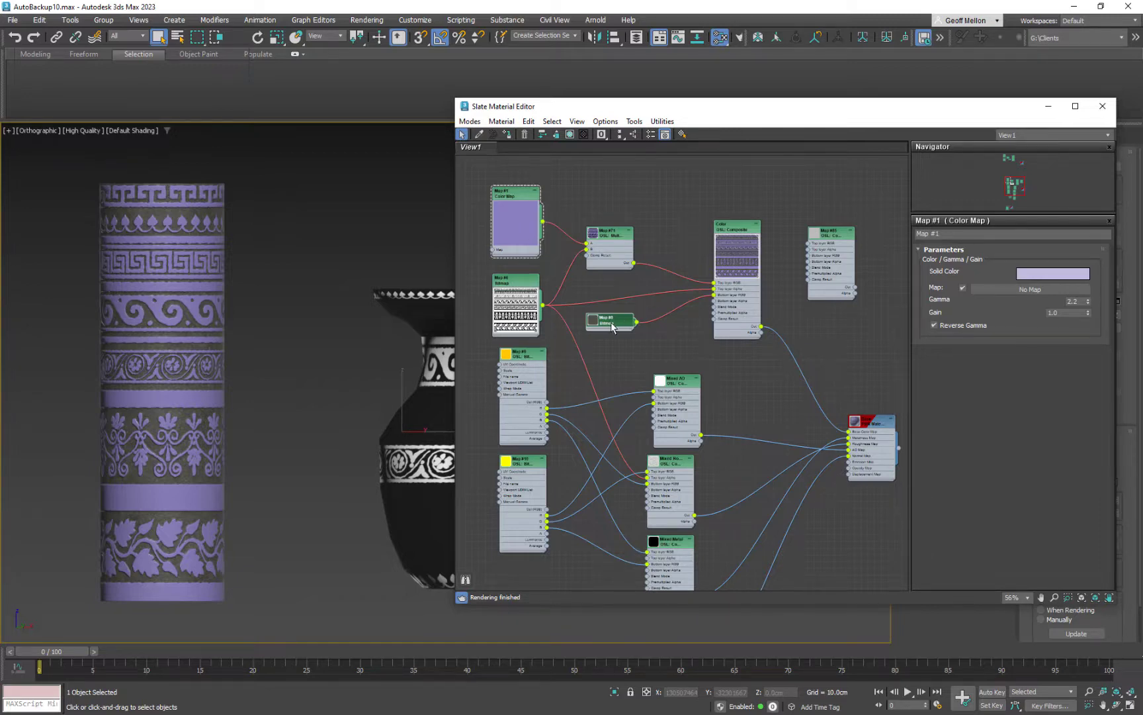
# Delete the connection from the pattern bitmap to the Color Composite's Top layer Alpha and check the column in the viewport
pyautogui.scroll(5, 716, 289)
pyautogui.scroll(-1, 714, 289)
pyautogui.moveTo(669, 290); pyautogui.dragTo(748, 279, button='middle')
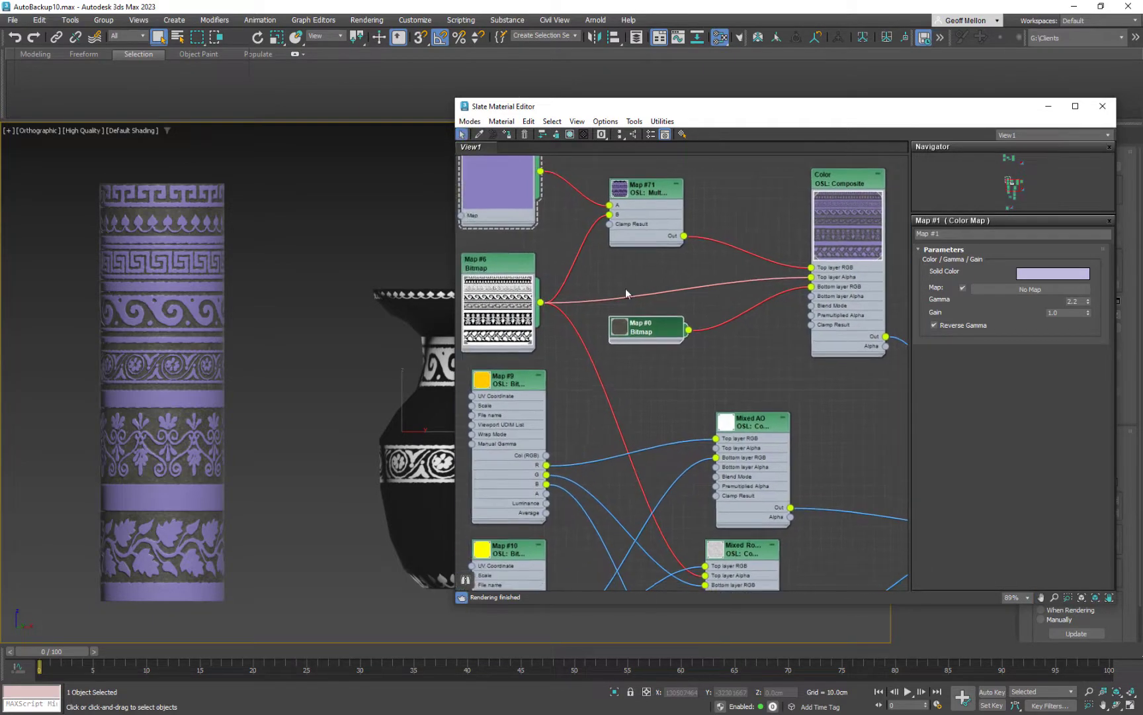
pyautogui.click(682, 291)
pyautogui.press('Delete')
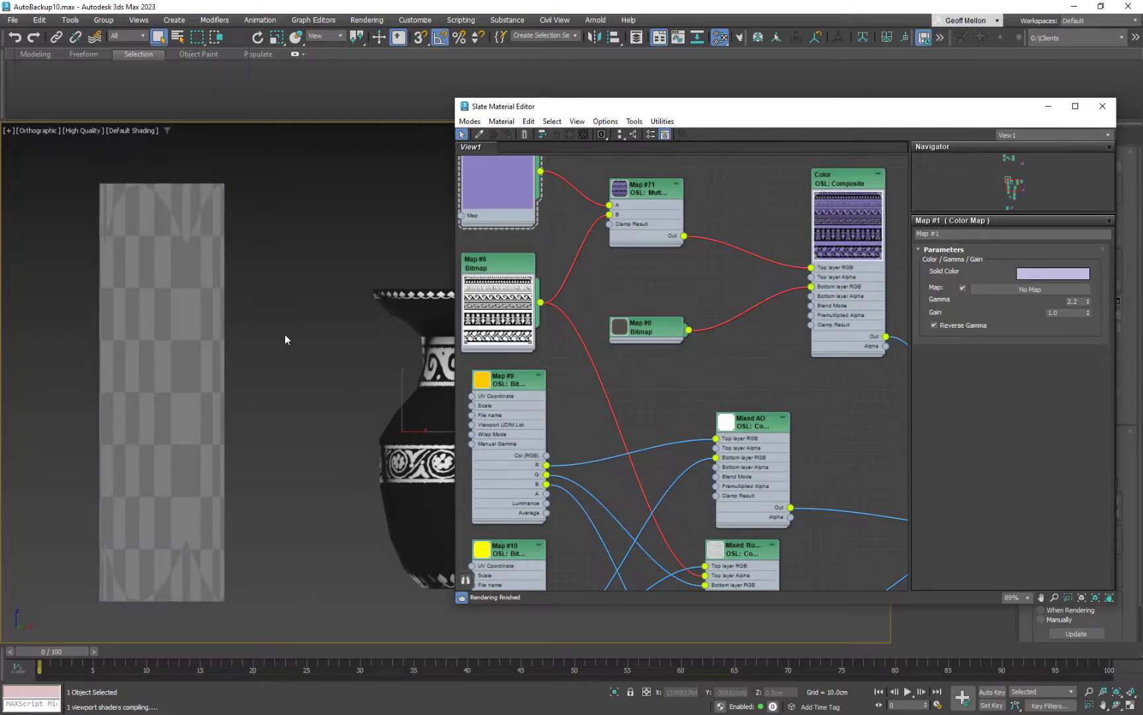
pyautogui.moveTo(285, 334); pyautogui.dragTo(273, 323, button='middle')
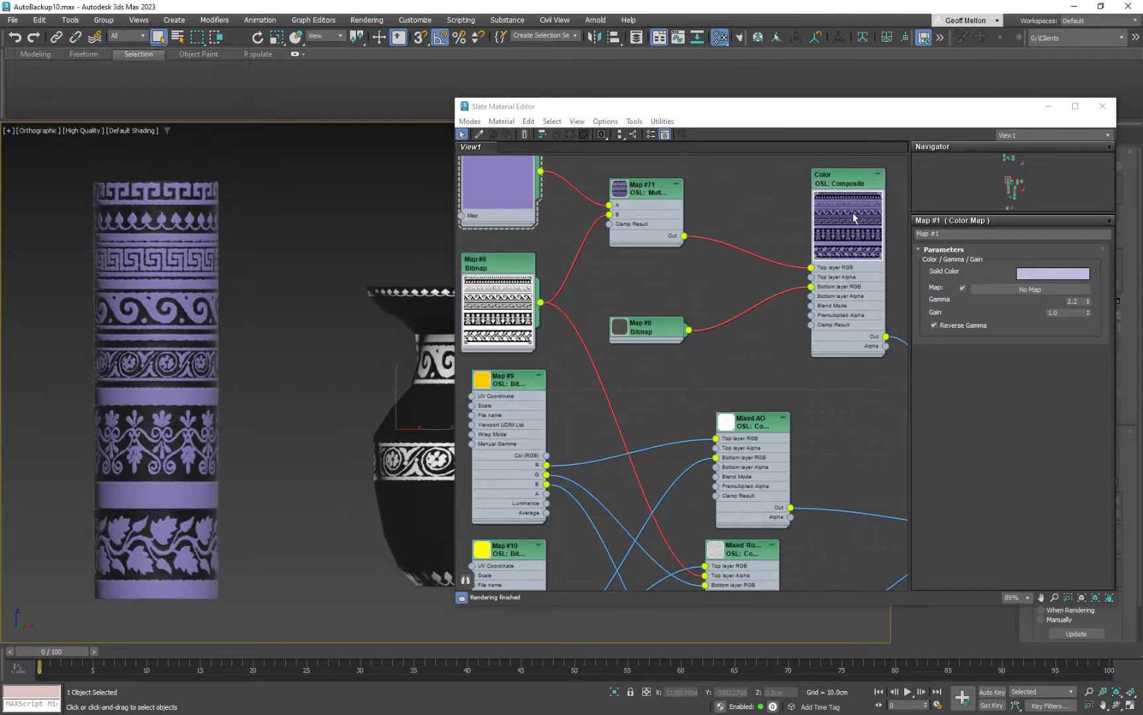
# Set the Color Composite's blend mode to Multiply and inspect the patterned column up close in the viewport
pyautogui.doubleClick(622, 191)
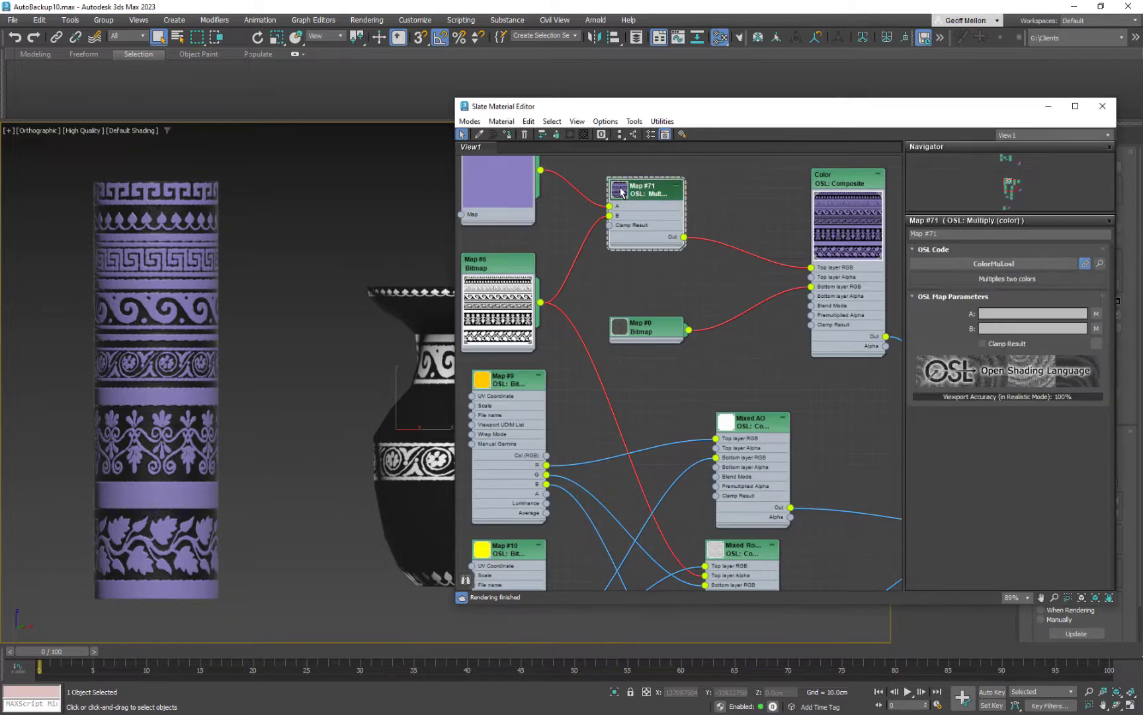
pyautogui.doubleClick(632, 225)
pyautogui.click(858, 194)
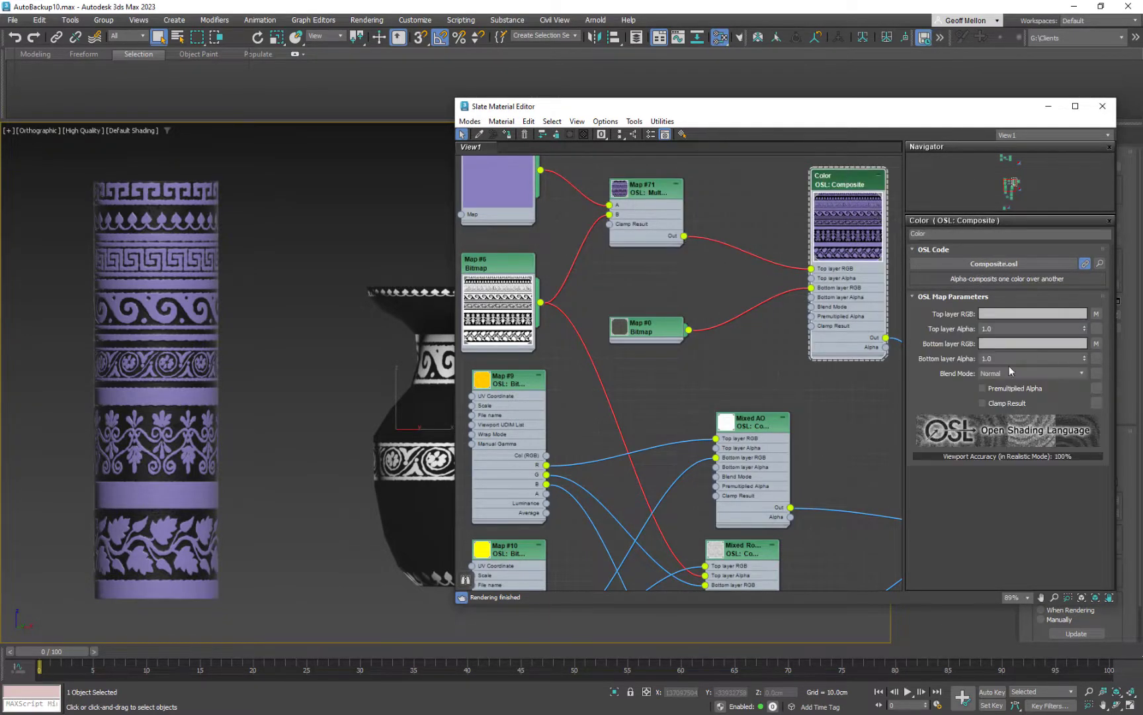
pyautogui.click(1005, 374)
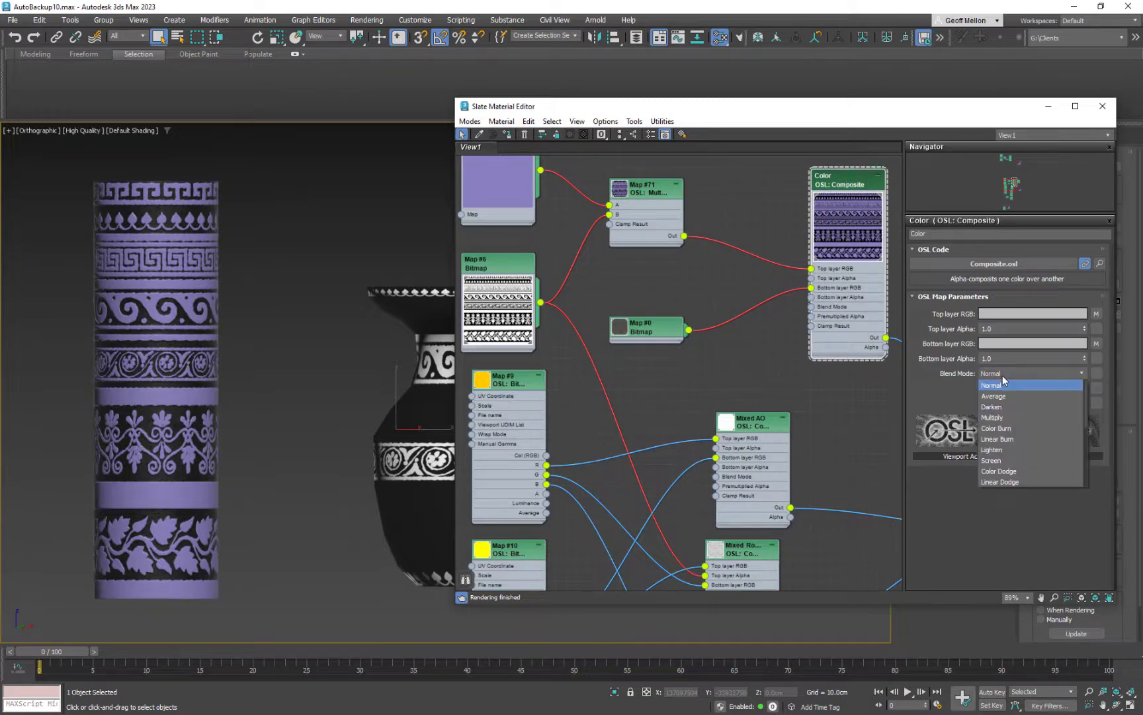
pyautogui.click(993, 418)
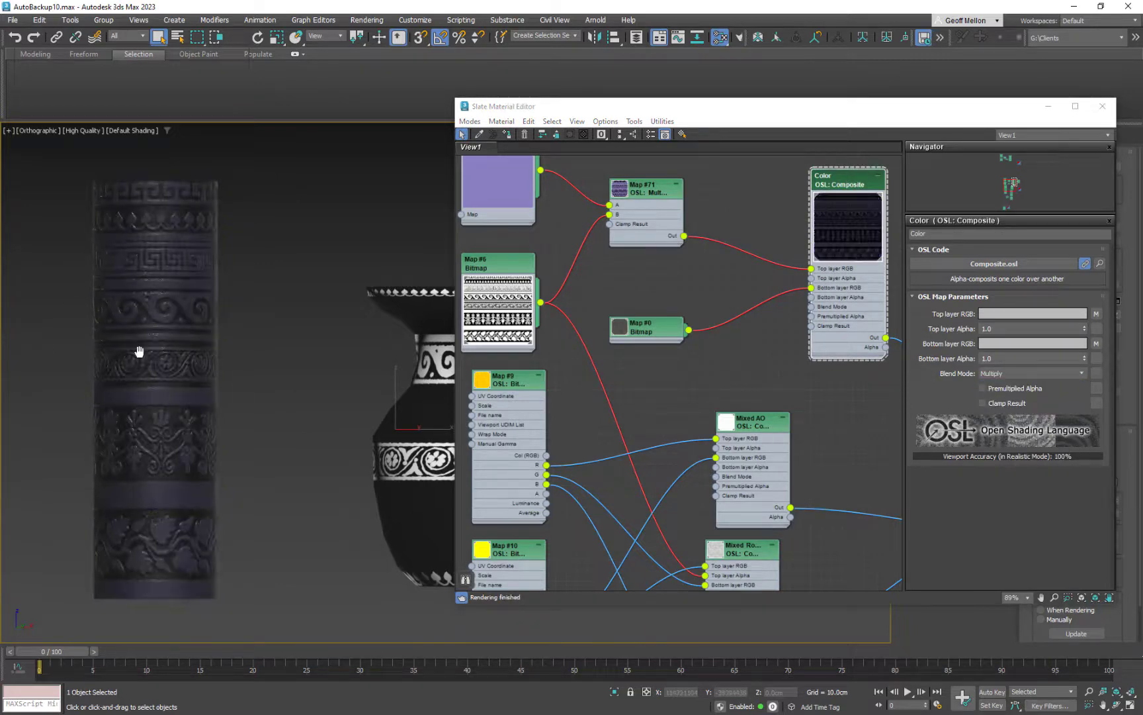
pyautogui.scroll(3, 139, 351)
pyautogui.moveTo(161, 217); pyautogui.dragTo(162, 440, button='middle')
pyautogui.scroll(-2, 163, 440)
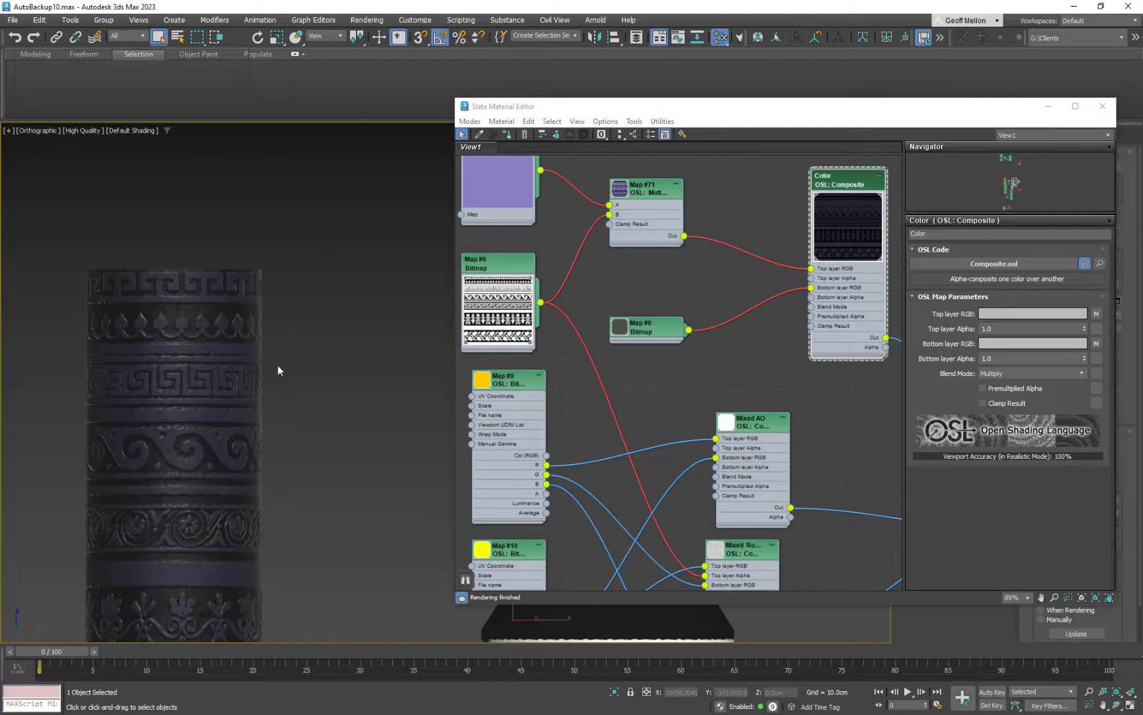
# Set the Color Composite's blend mode to Normal and check the whole column in the viewport
pyautogui.moveTo(278, 368); pyautogui.dragTo(290, 271, button='middle')
pyautogui.scroll(-2, 313, 220)
pyautogui.scroll(1, 313, 301)
pyautogui.click(1035, 373)
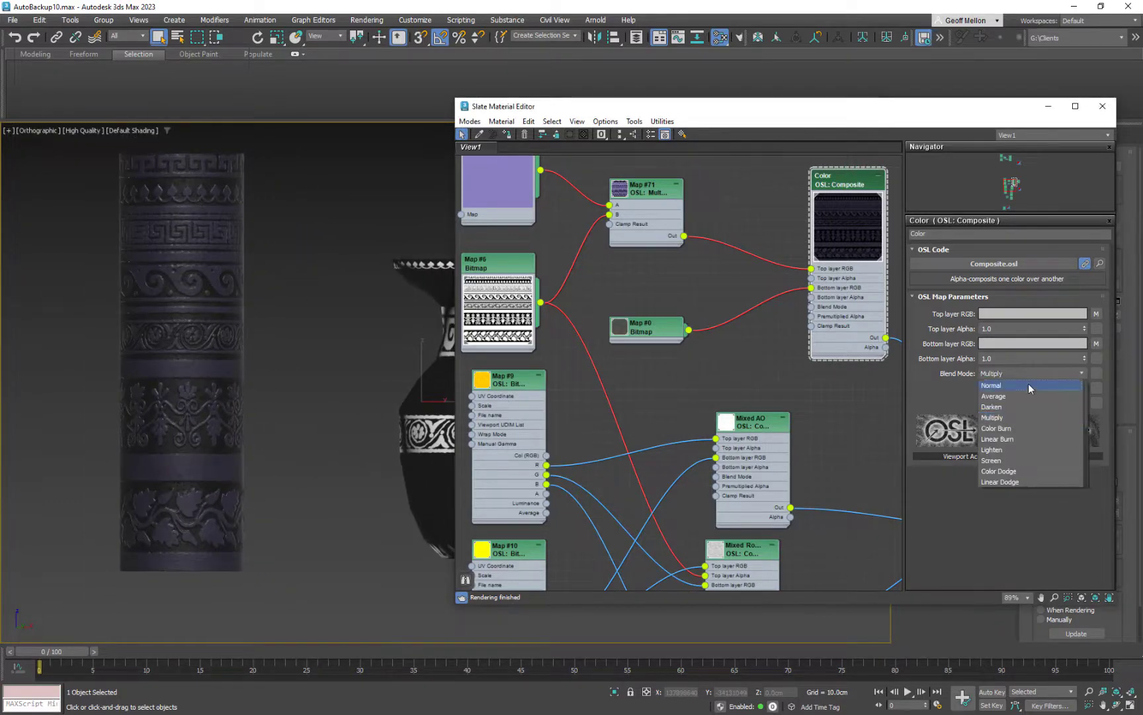
pyautogui.click(1024, 384)
pyautogui.moveTo(240, 271); pyautogui.dragTo(277, 285, button='middle')
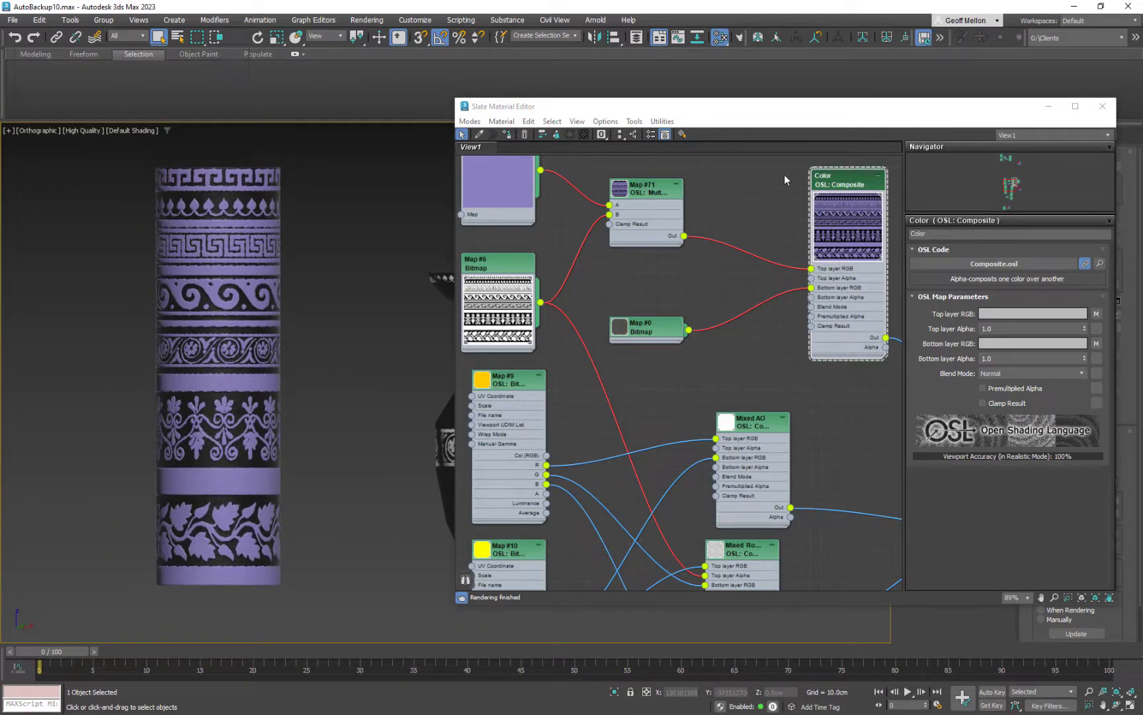
pyautogui.moveTo(749, 301); pyautogui.dragTo(701, 299, button='middle')
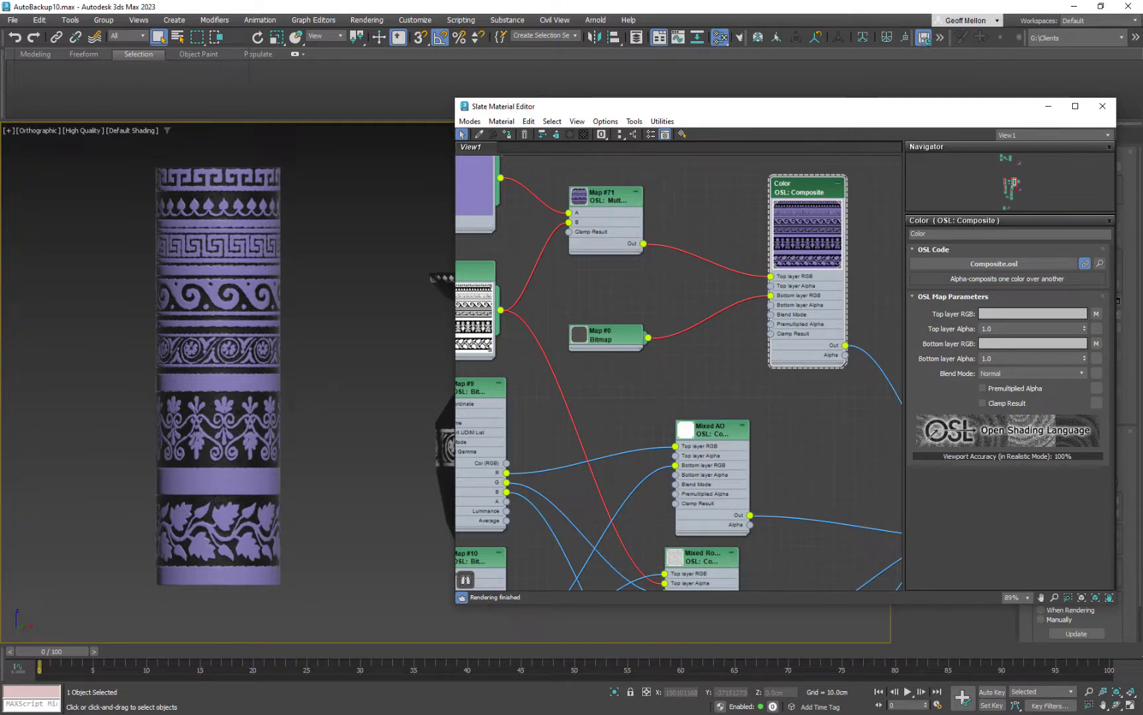
# Switch to Photoshop's Untitled-1-Recovered document, select Layer 2 copy, and compare the stripes with Layer 2 copy 2 hidden and shown
pyautogui.hotkey('alt', 'Tab')
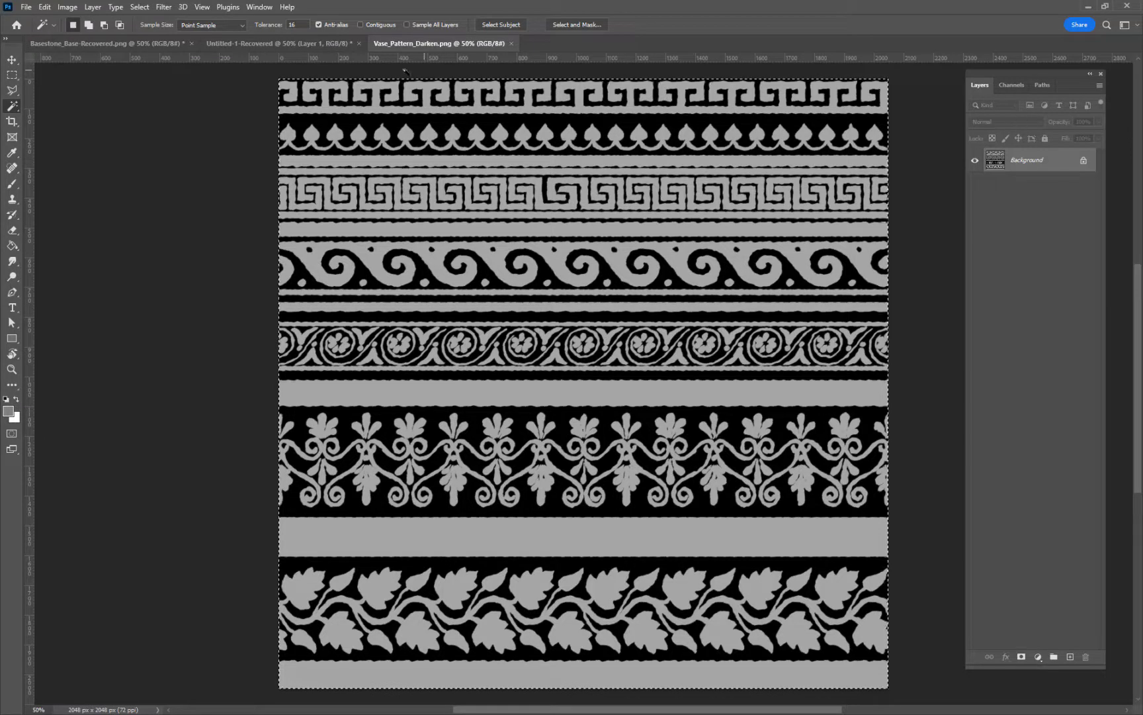
pyautogui.click(253, 46)
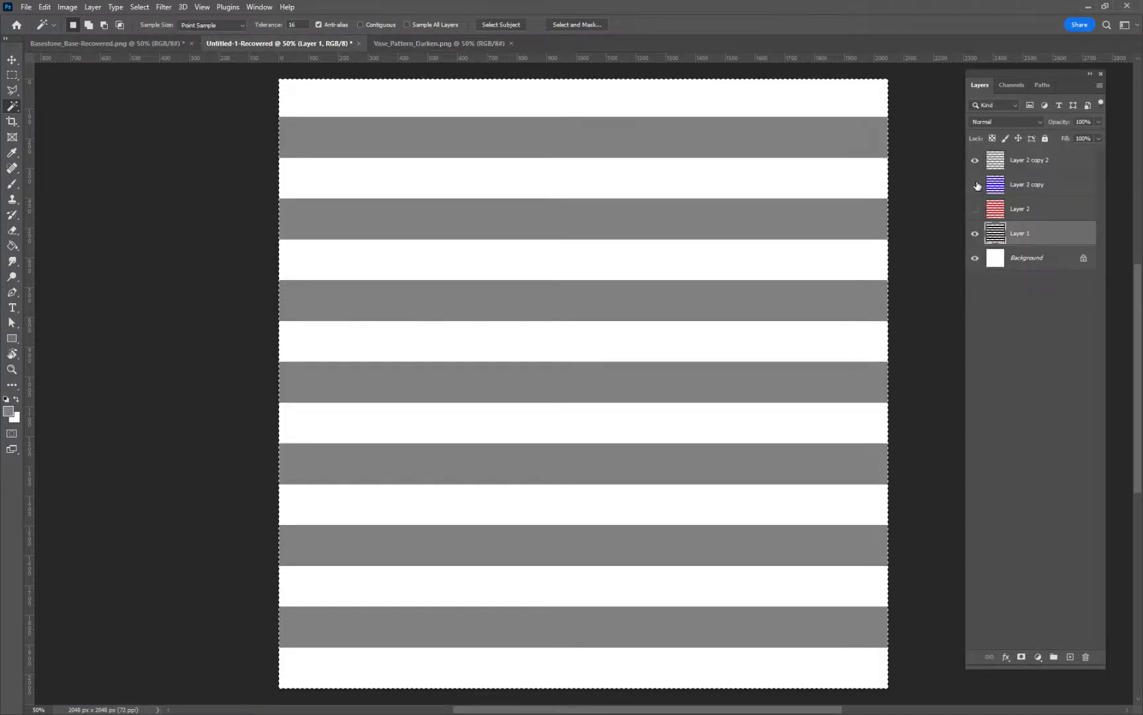
pyautogui.click(1007, 189)
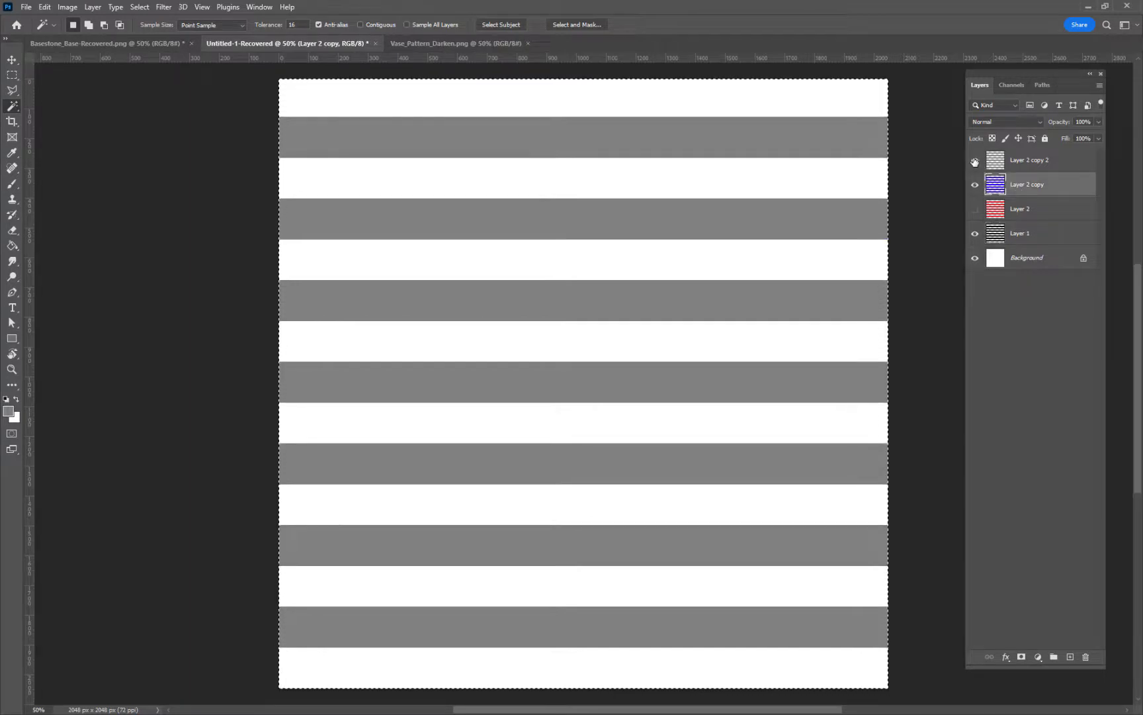
pyautogui.click(975, 160)
pyautogui.click(975, 160)
pyautogui.click(975, 160)
pyautogui.click(976, 160)
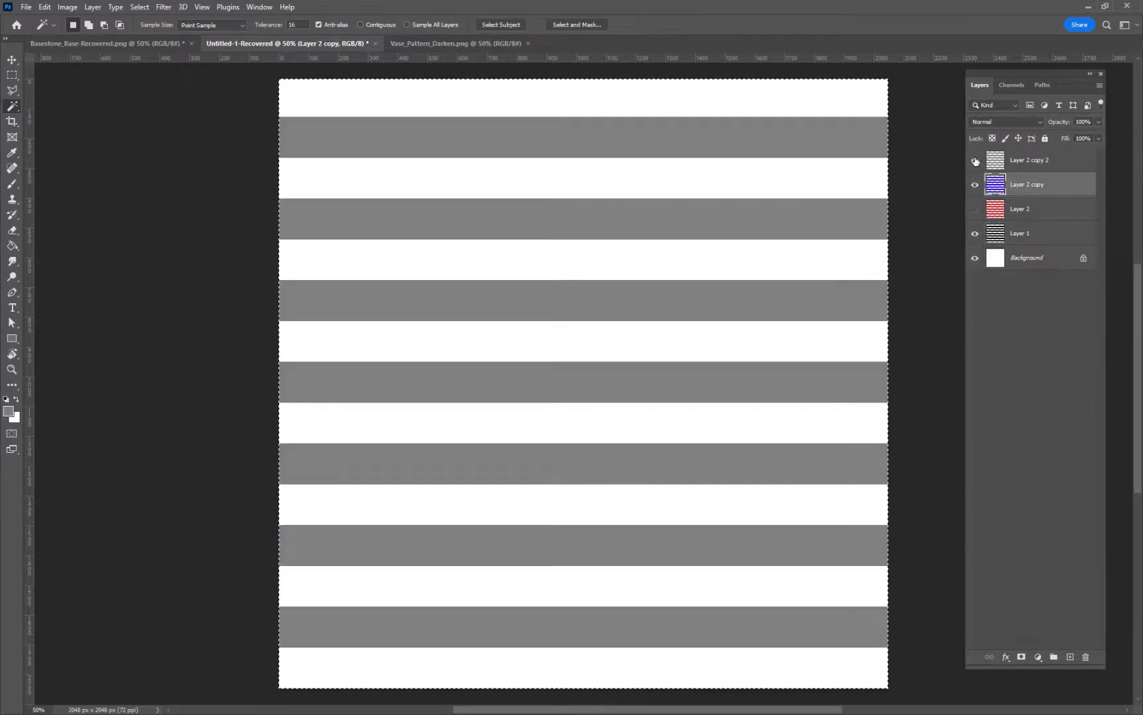
# Show Layer 2 and set Layer 2 copy 2's blend mode to Multiply over the blue stripes
pyautogui.click(976, 210)
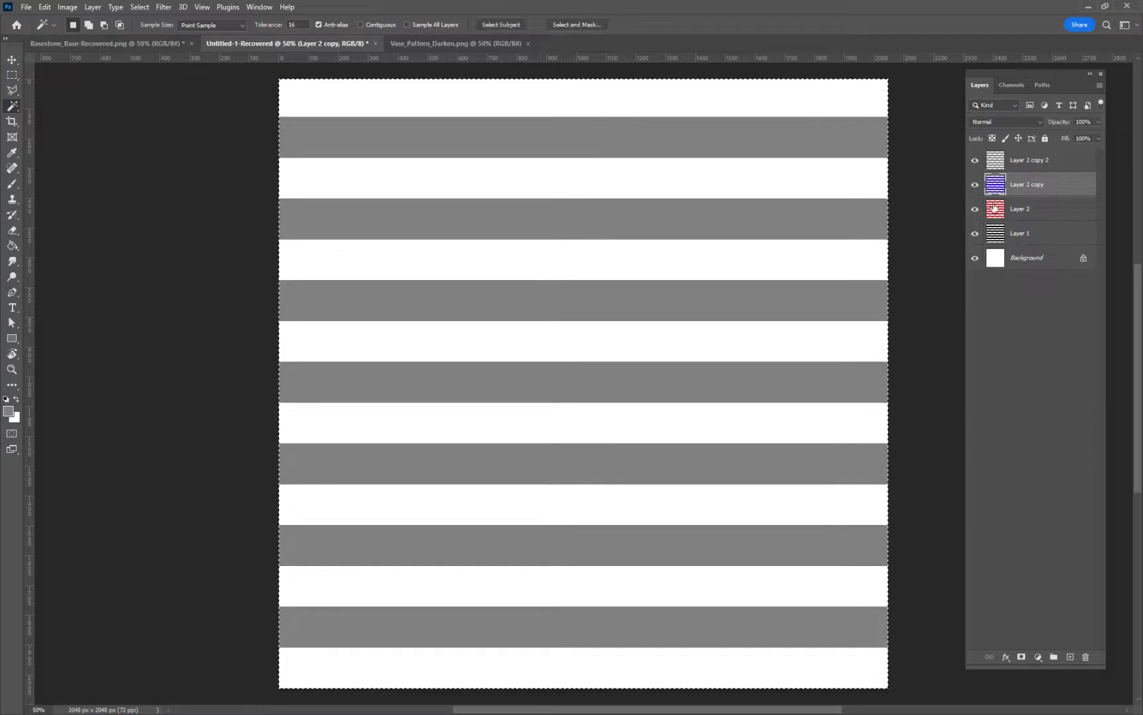
pyautogui.click(975, 160)
pyautogui.click(975, 160)
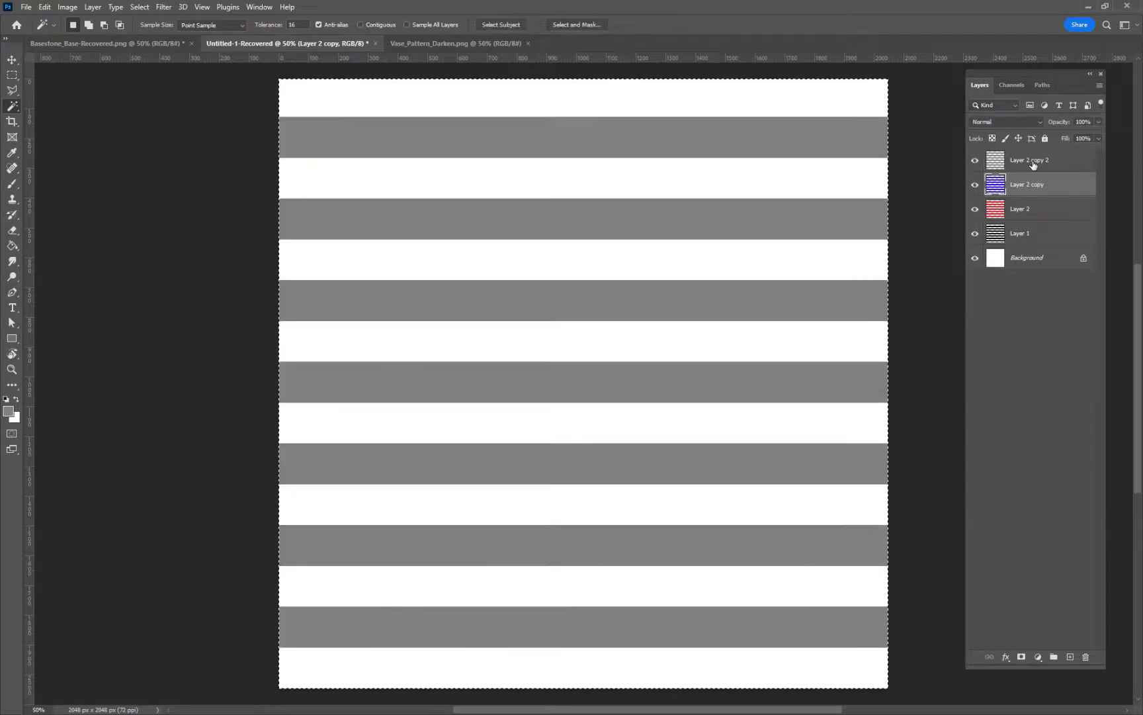
pyautogui.click(1015, 160)
pyautogui.click(1014, 121)
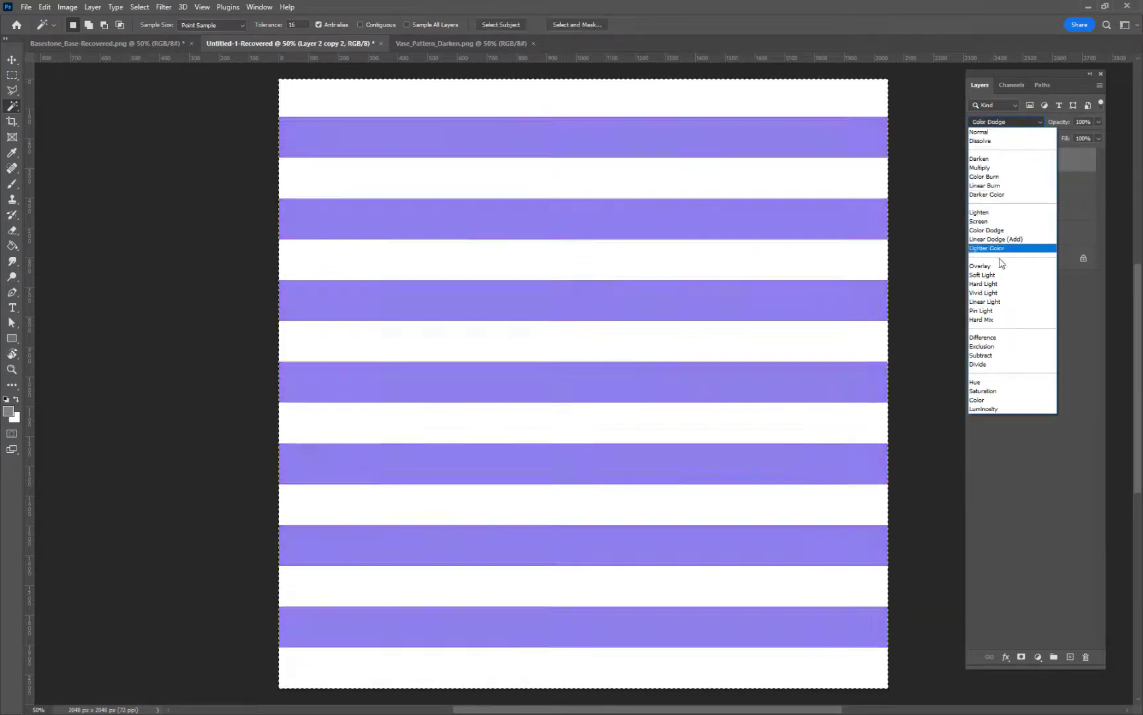
pyautogui.click(980, 168)
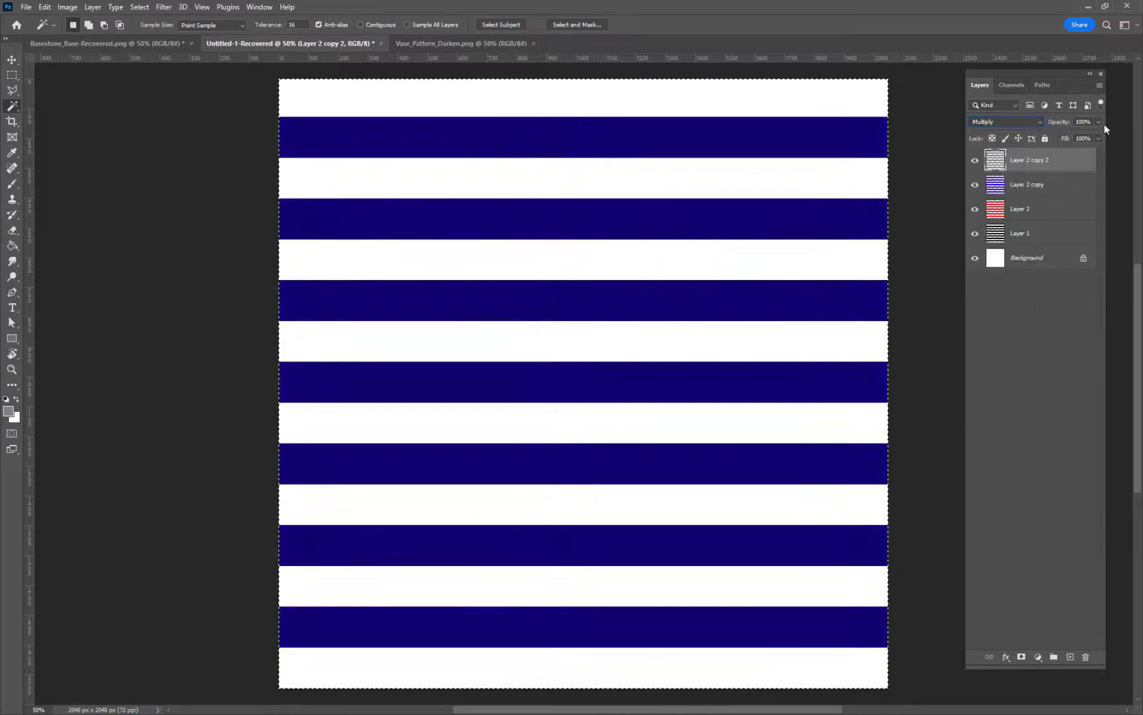
# Select Layer 2 copy, hide Layer 2 copy 2 to expose the plain blue stripes, and return to 3ds Max
pyautogui.click(1034, 184)
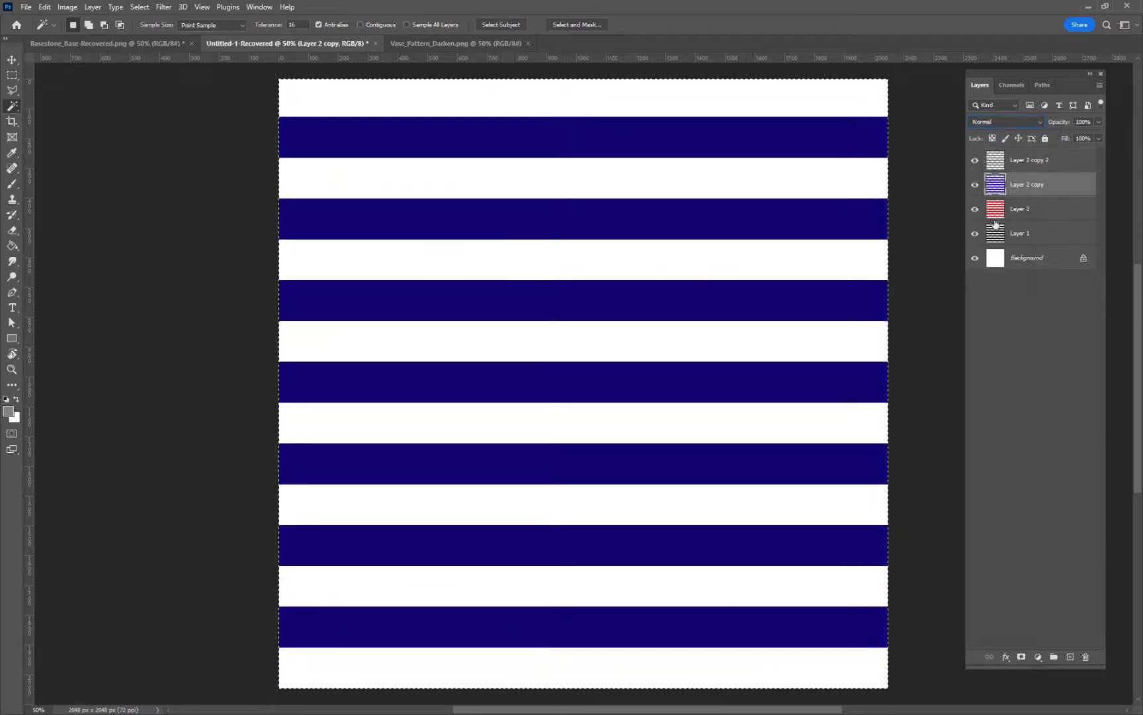
pyautogui.click(975, 160)
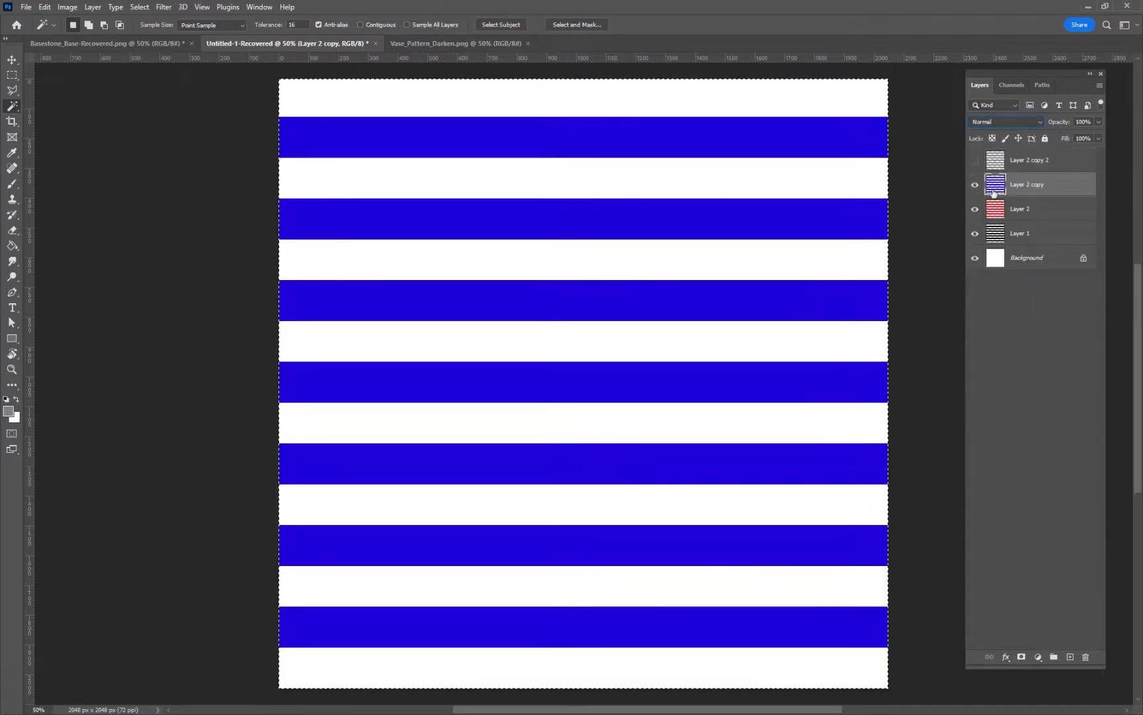
pyautogui.click(1088, 6)
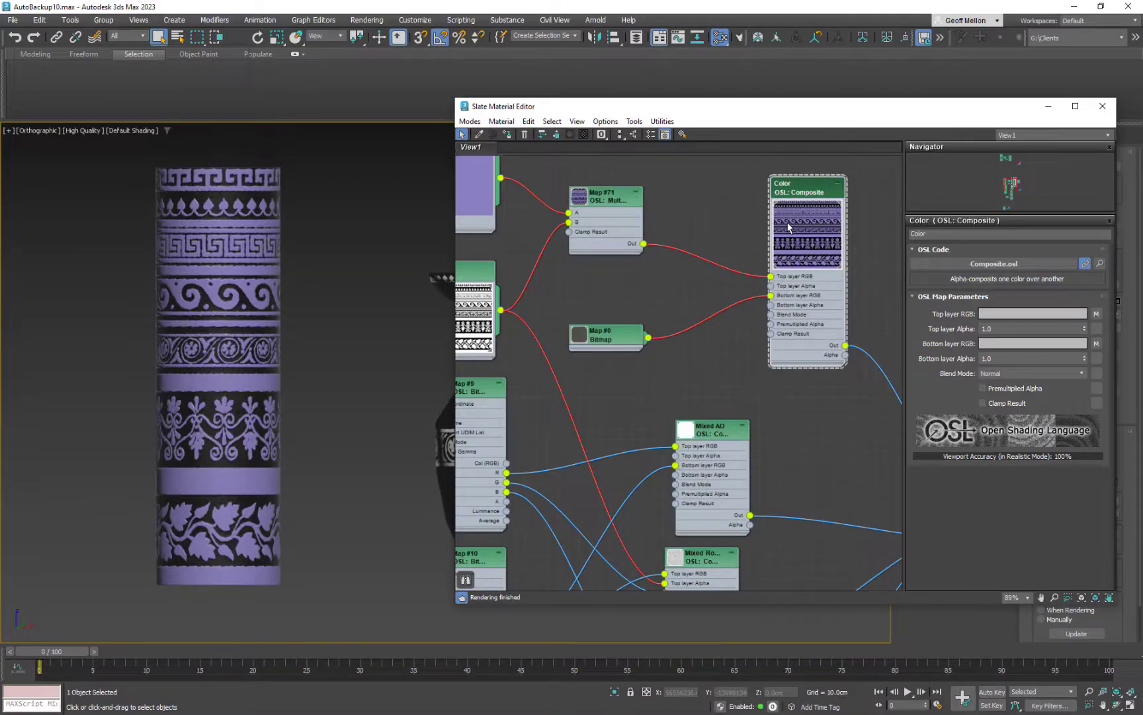
# Connect the black-and-white pattern bitmap to the Color Composite's Top layer Alpha and inspect the column up close
pyautogui.moveTo(709, 240)
pyautogui.mouseDown(button='middle')
pyautogui.moveTo(758, 226)
pyautogui.moveTo(744, 248)
pyautogui.moveTo(710, 235)
pyautogui.mouseUp(button='middle')
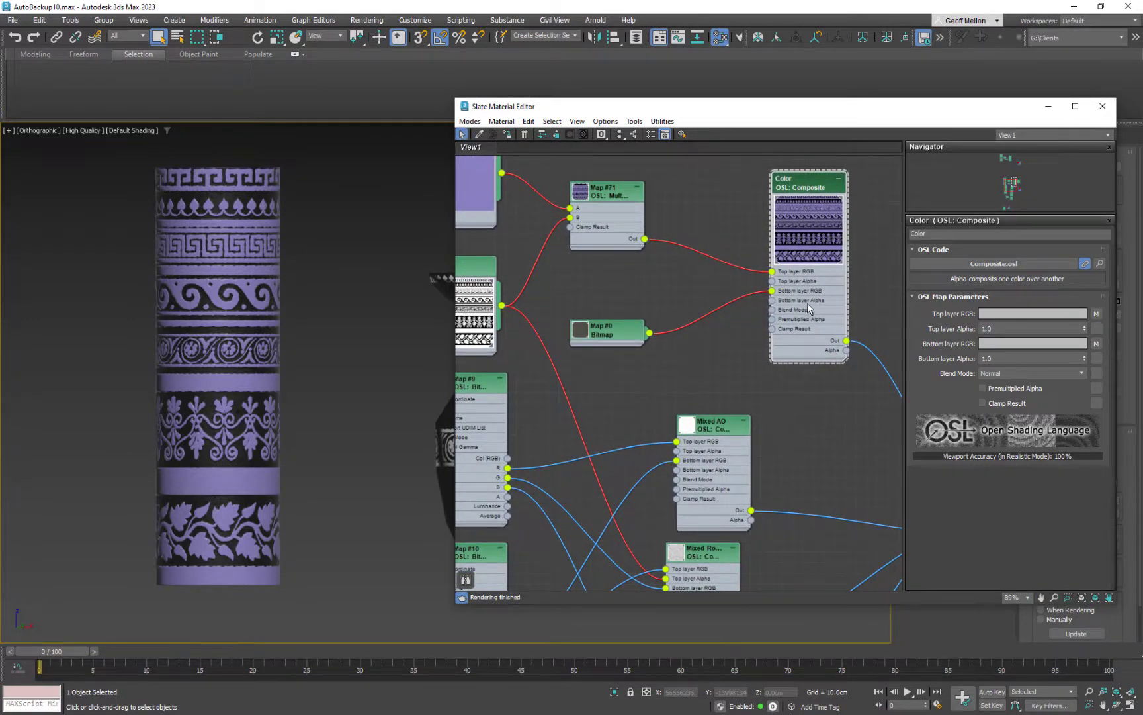
pyautogui.moveTo(520, 300); pyautogui.dragTo(560, 301, button='middle')
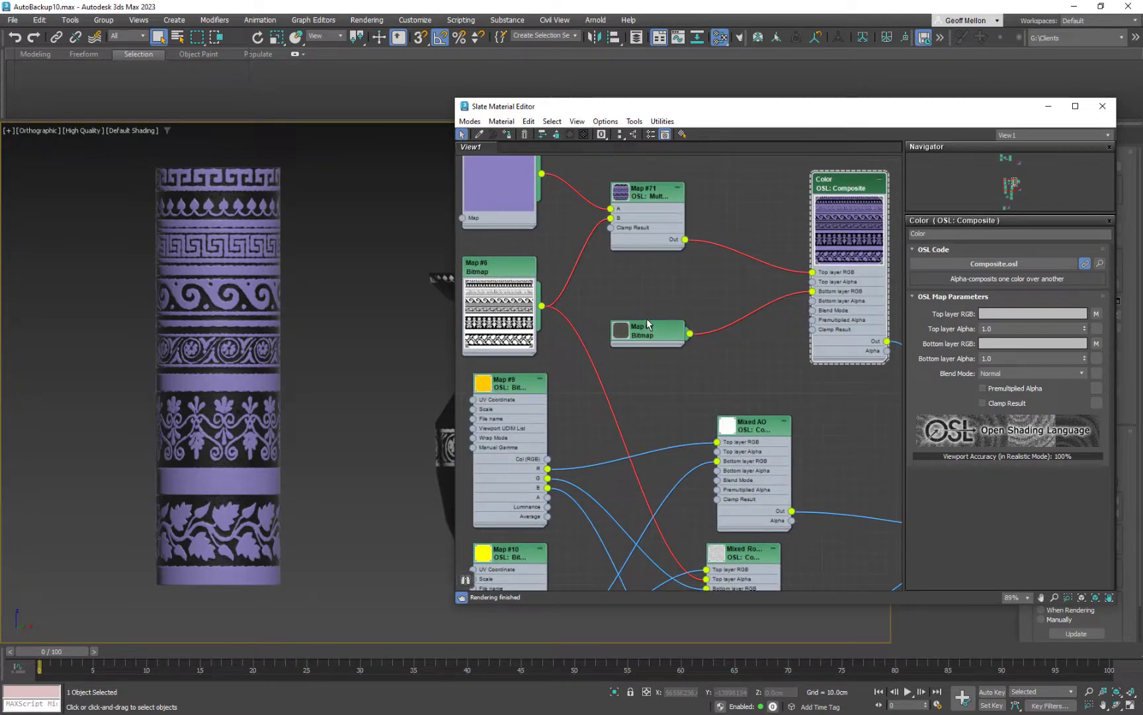
pyautogui.moveTo(665, 287)
pyautogui.mouseDown(button='middle')
pyautogui.moveTo(623, 279)
pyautogui.moveTo(682, 301)
pyautogui.moveTo(666, 311)
pyautogui.mouseUp(button='middle')
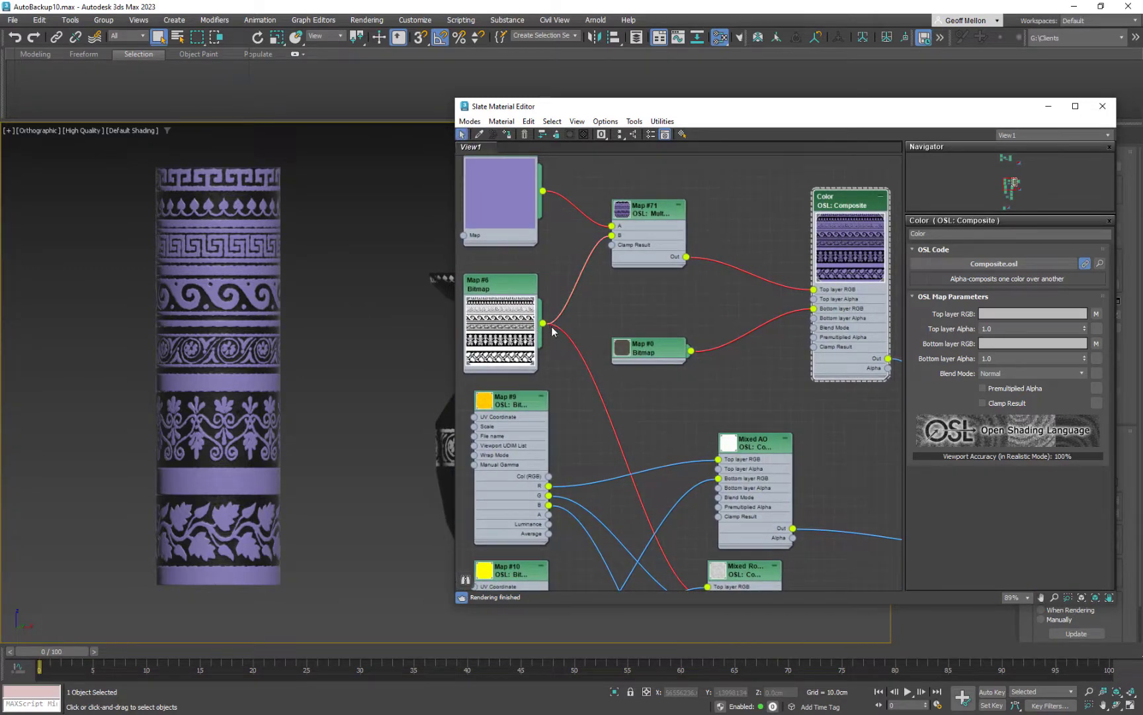
pyautogui.moveTo(543, 323); pyautogui.dragTo(813, 299)
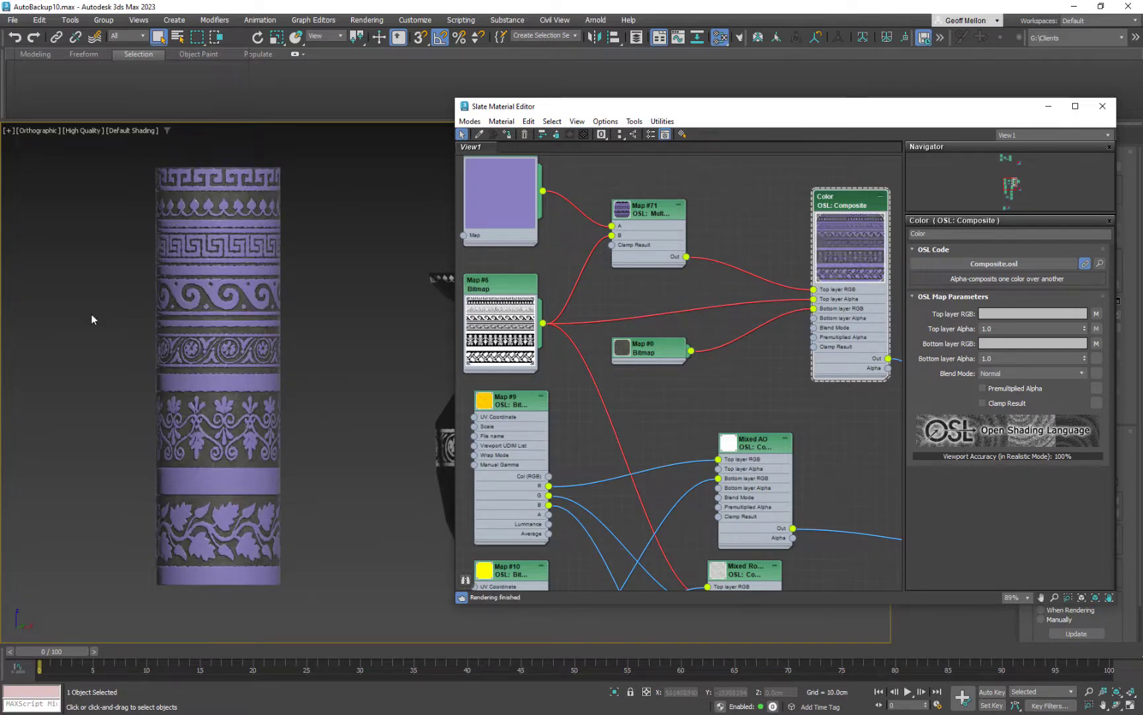
pyautogui.scroll(5, 224, 295)
pyautogui.scroll(-5, 242, 313)
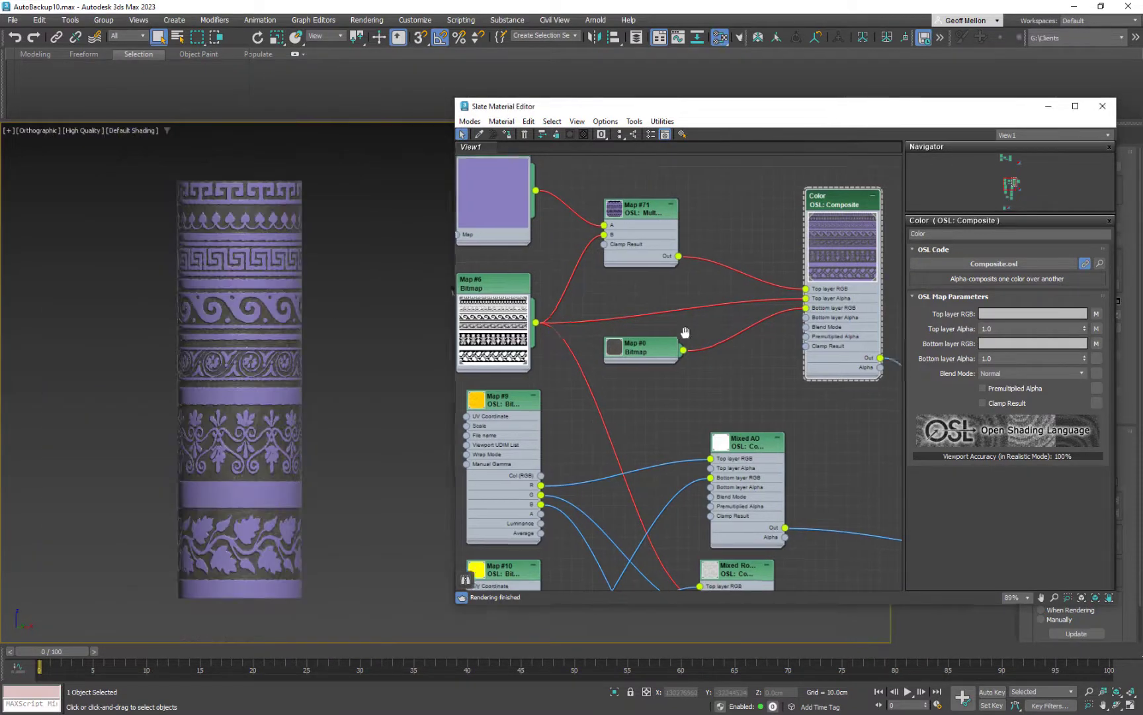
# Delete the unconnected OSL Composite node beside the Color Composite
pyautogui.scroll(-4, 684, 331)
pyautogui.moveTo(761, 263); pyautogui.dragTo(774, 314, button='middle')
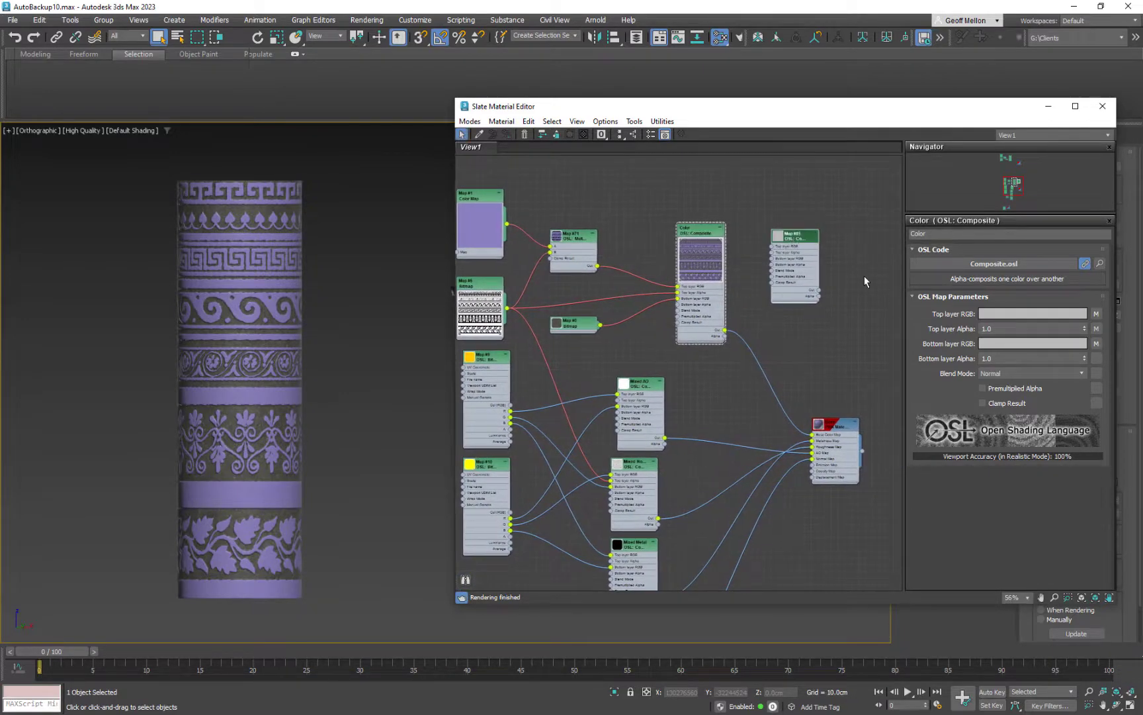
pyautogui.press('Delete')
pyautogui.moveTo(705, 328); pyautogui.dragTo(726, 323, button='middle')
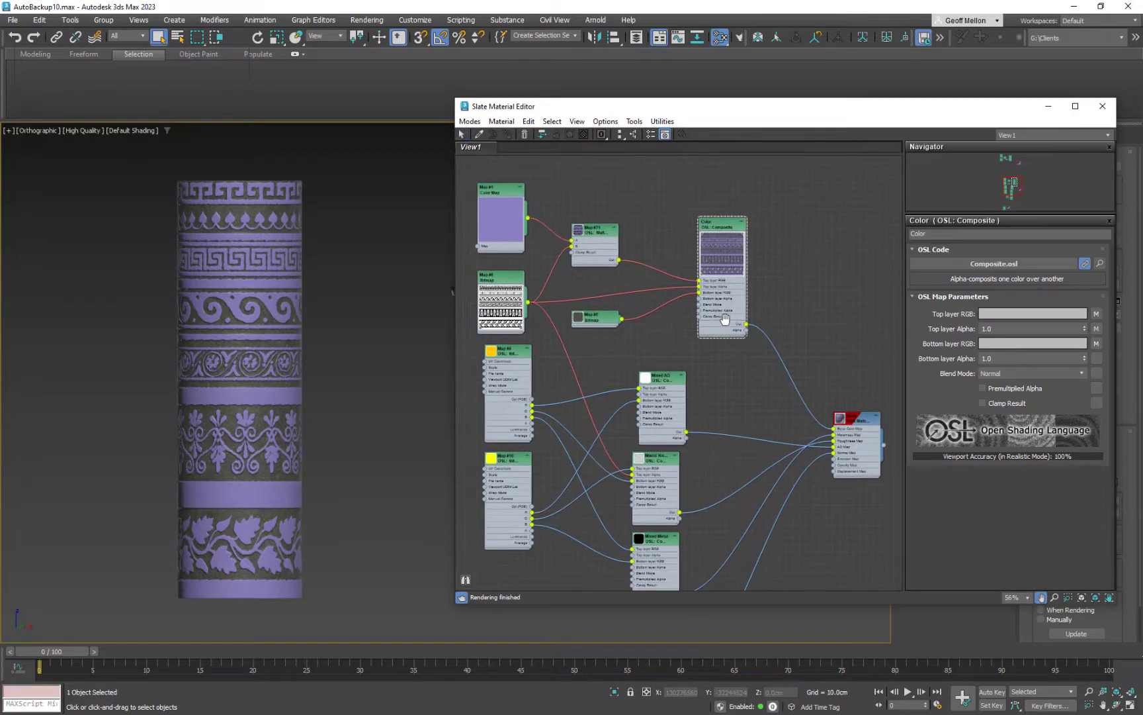
# Rename the black-and-white pattern bitmap as MotifBW
pyautogui.doubleClick(486, 194)
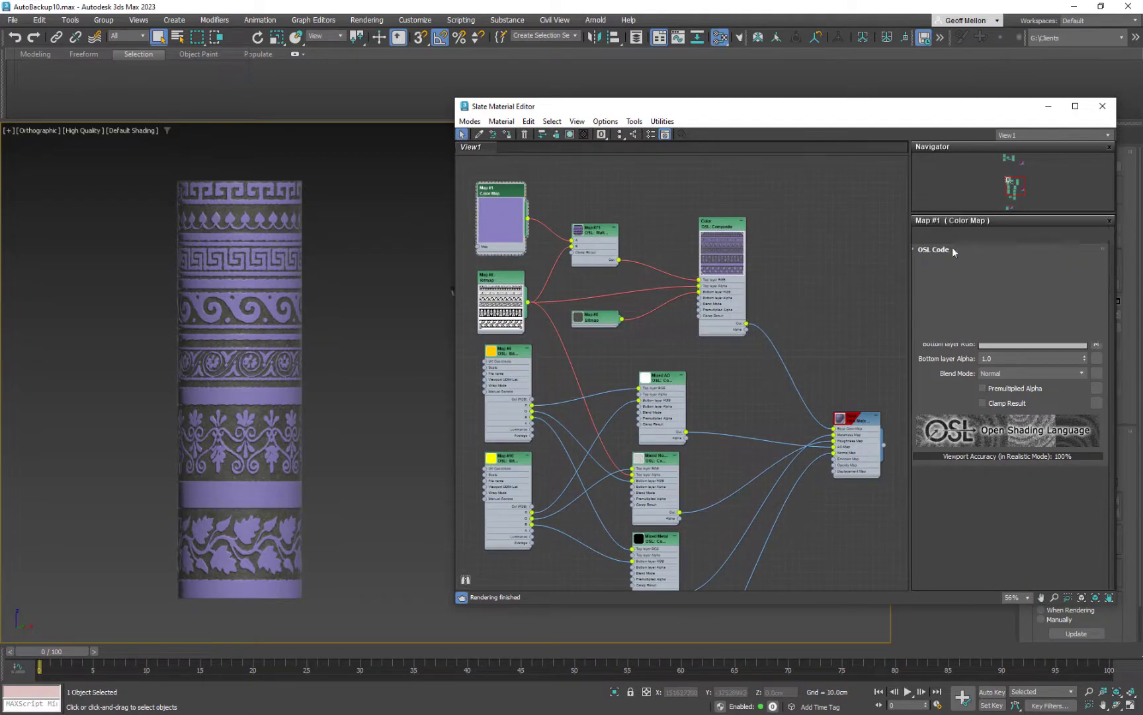
pyautogui.doubleClick(500, 284)
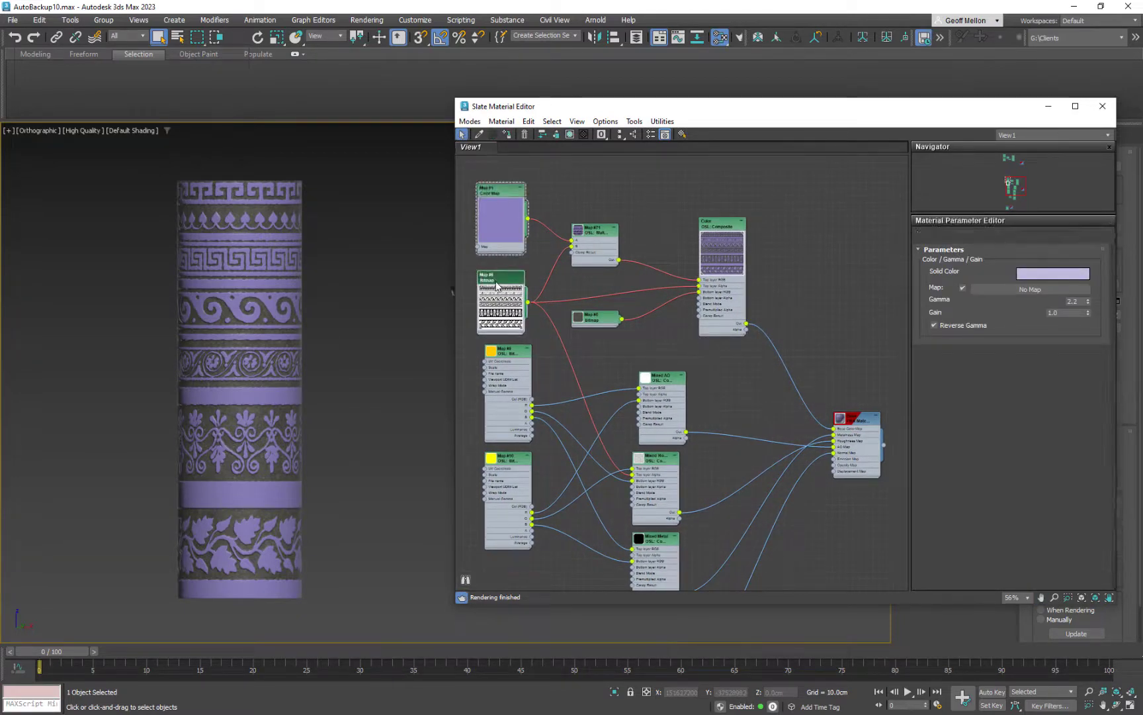
pyautogui.moveTo(950, 235); pyautogui.dragTo(744, 249)
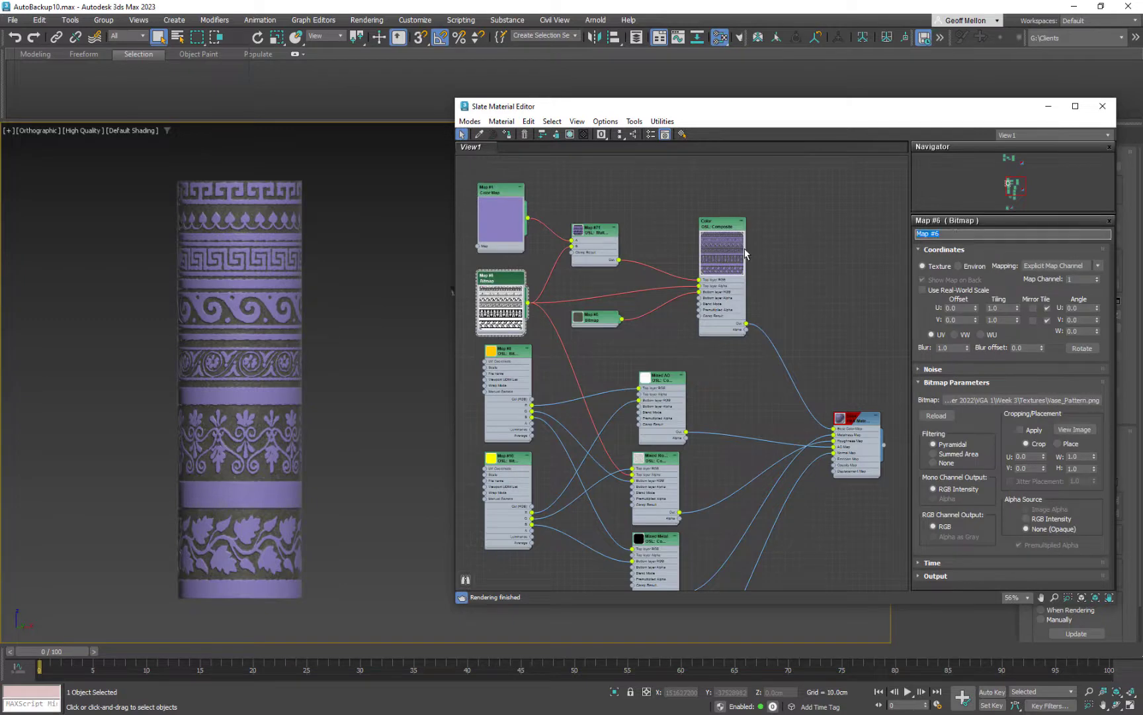
pyautogui.write('MotifBW')
# Review the Multiply map's parameters and trace its connections through the Color Composite to the material
pyautogui.moveTo(660, 357); pyautogui.dragTo(644, 316, button='middle')
pyautogui.moveTo(575, 274); pyautogui.dragTo(577, 276)
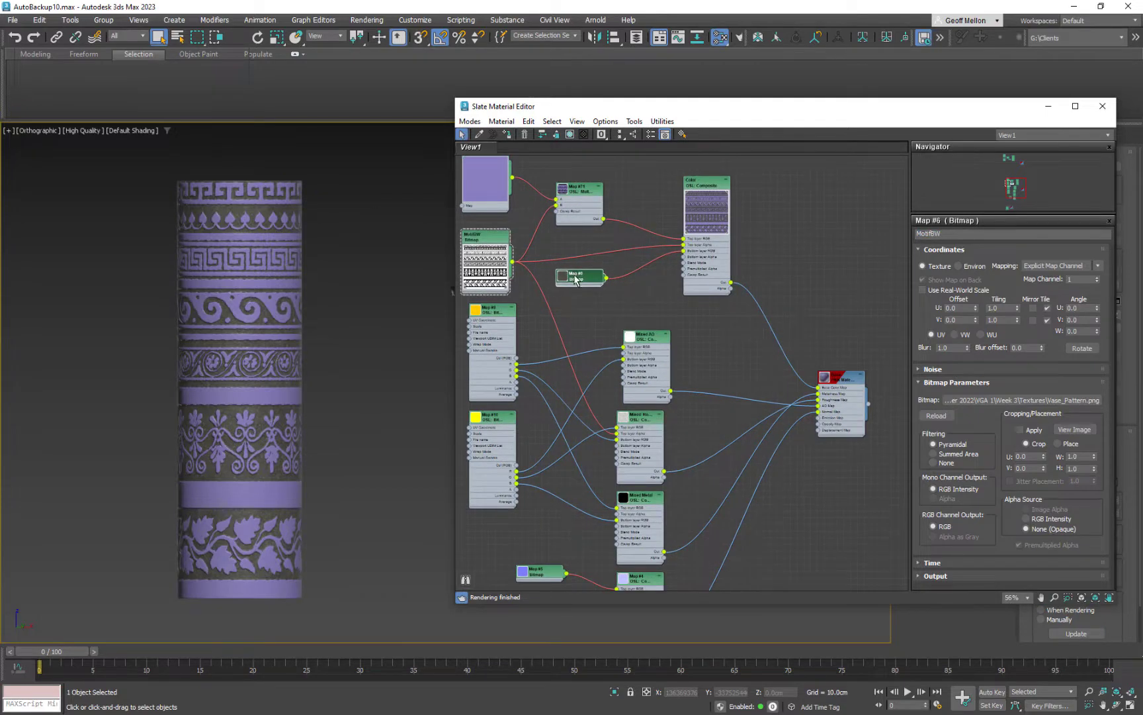
pyautogui.click(586, 195)
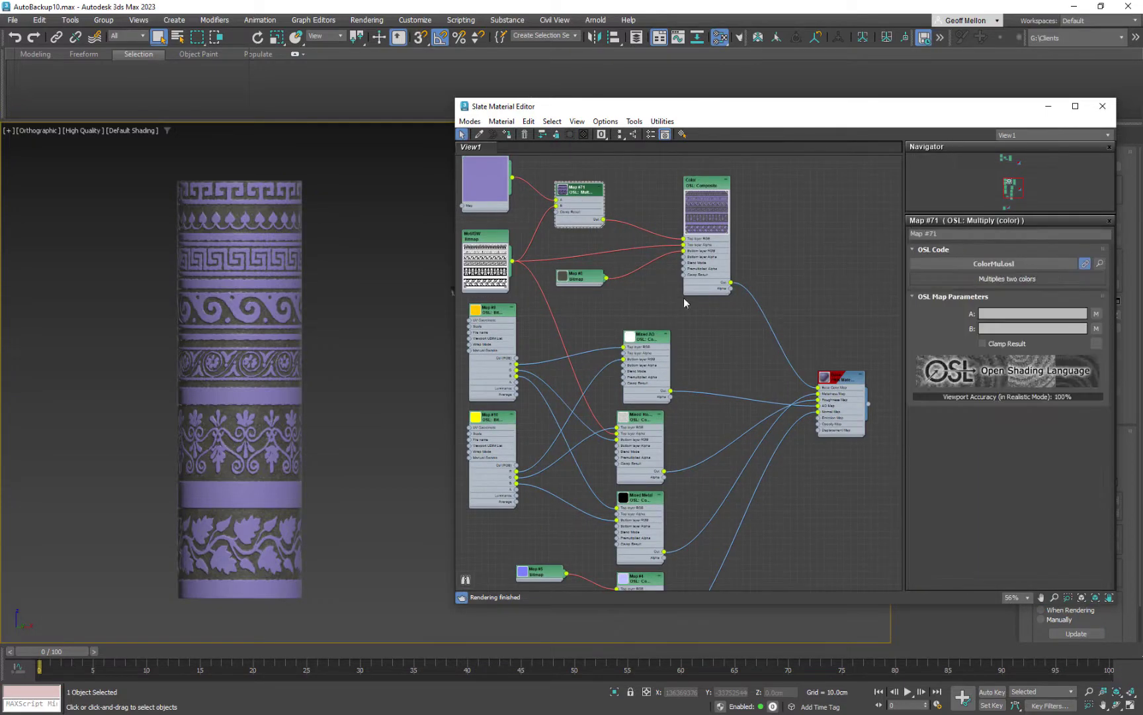
pyautogui.moveTo(714, 265); pyautogui.dragTo(663, 266, button='middle')
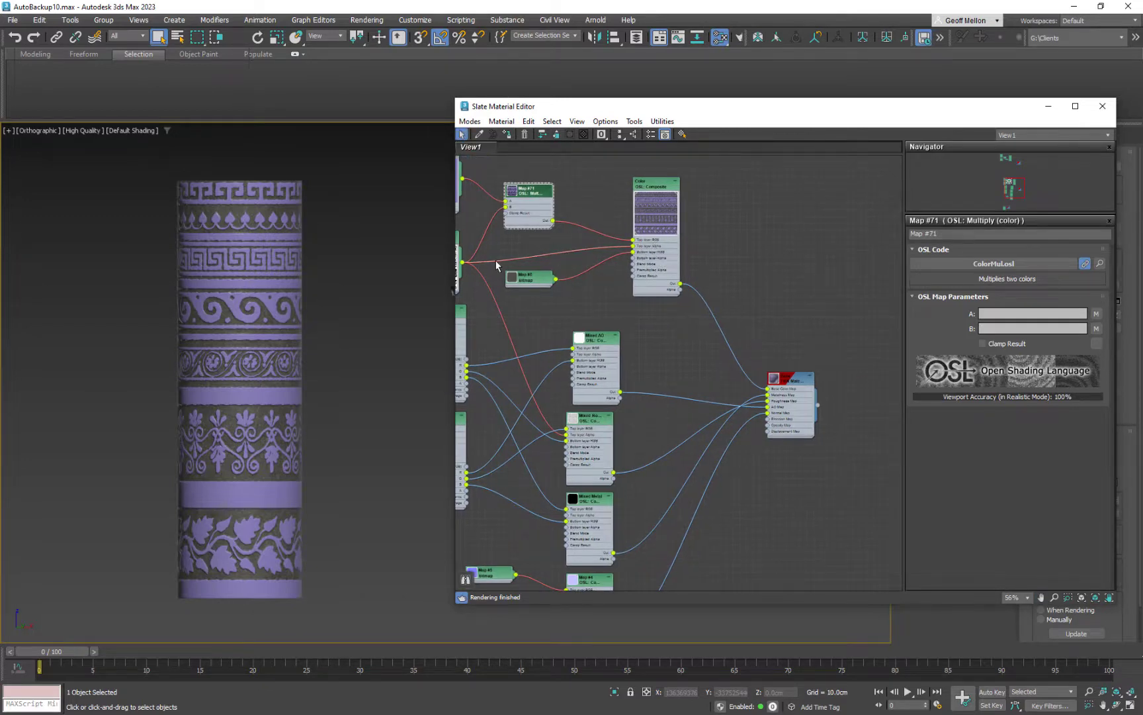
pyautogui.moveTo(495, 264); pyautogui.dragTo(531, 258, button='middle')
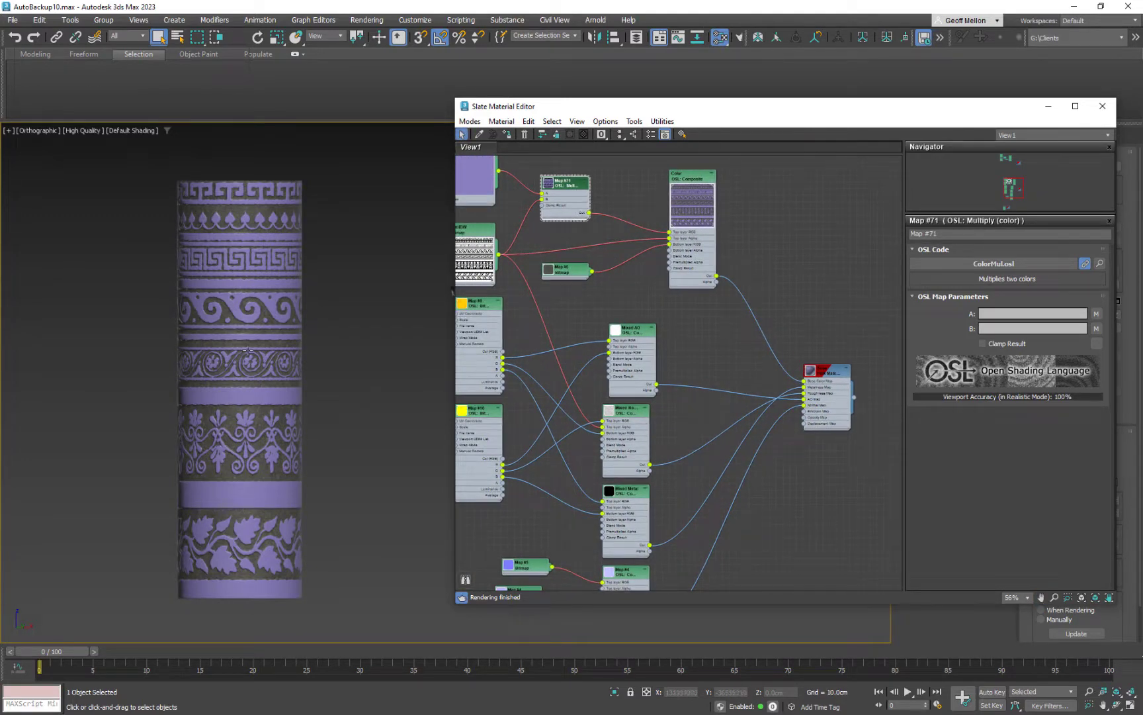
pyautogui.moveTo(258, 337); pyautogui.dragTo(286, 306, button='middle')
pyautogui.moveTo(669, 367); pyautogui.dragTo(726, 424, button='middle')
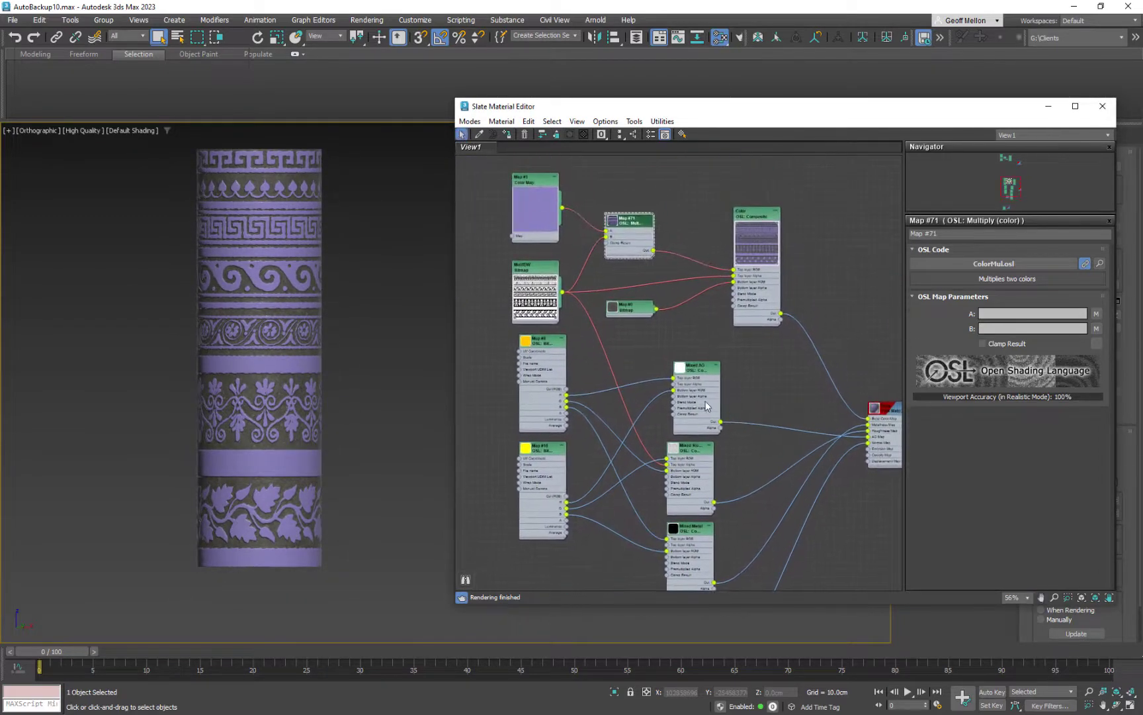
# Try map channel 2 on the MotifBW bitmap, inspect the column, and restore map channel 1
pyautogui.doubleClick(528, 301)
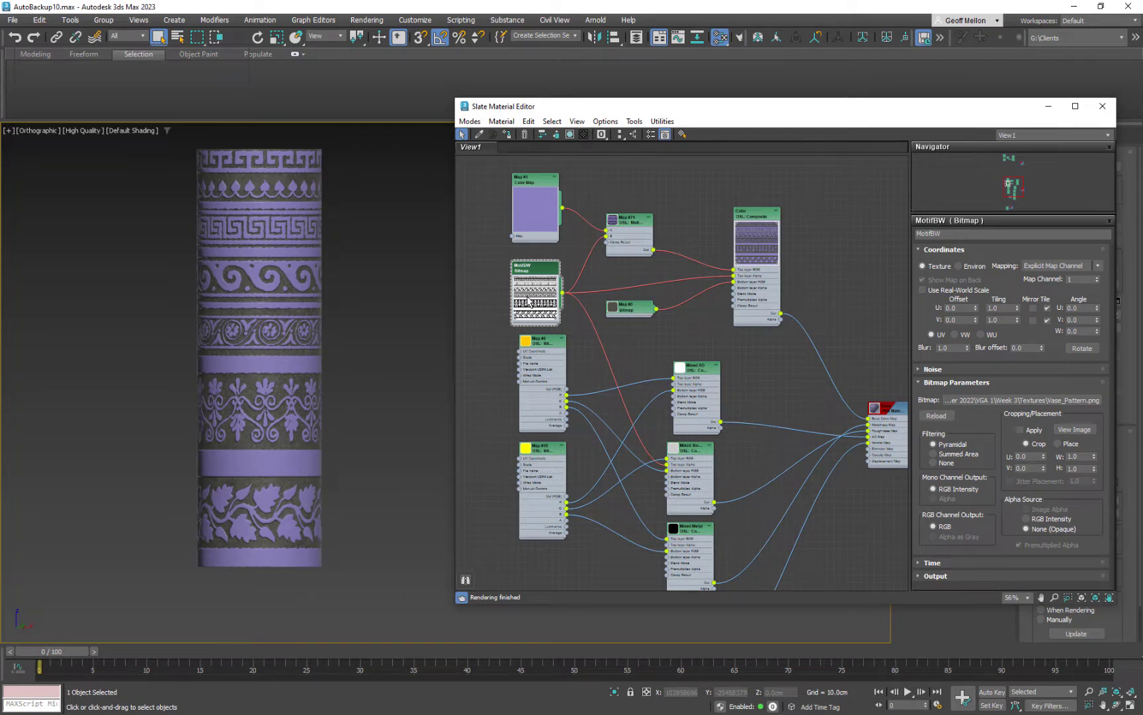
pyautogui.moveTo(354, 321); pyautogui.dragTo(328, 338, button='middle')
pyautogui.click(1097, 277)
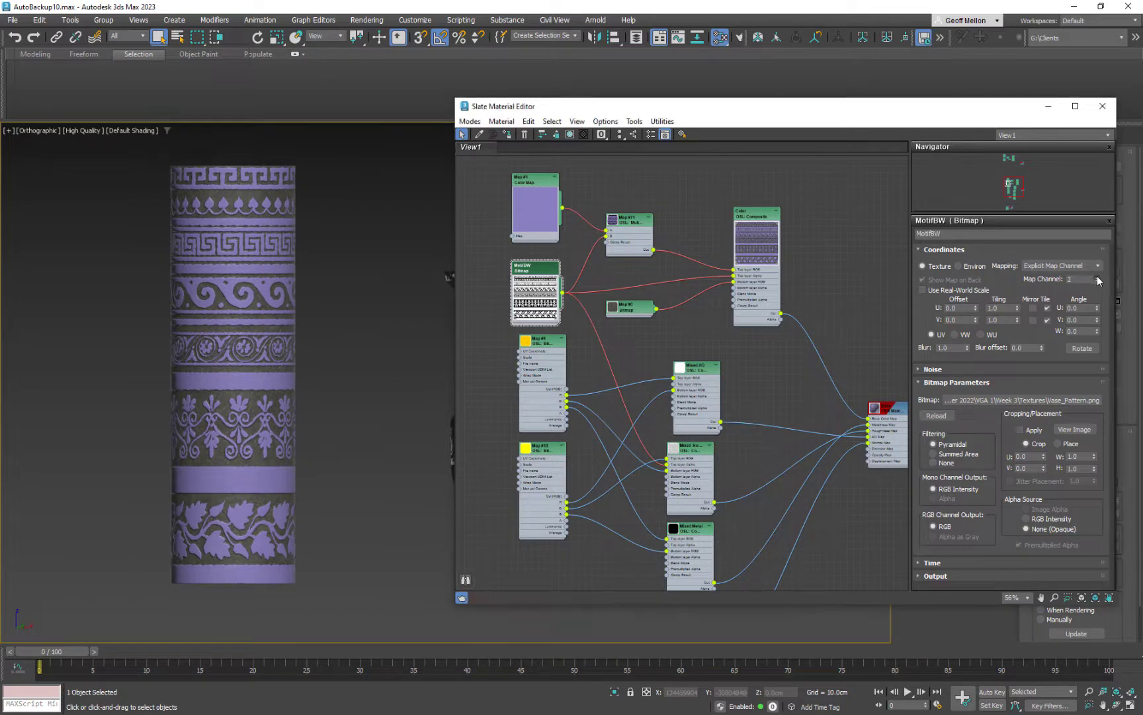
pyautogui.moveTo(319, 320); pyautogui.dragTo(235, 331, button='middle')
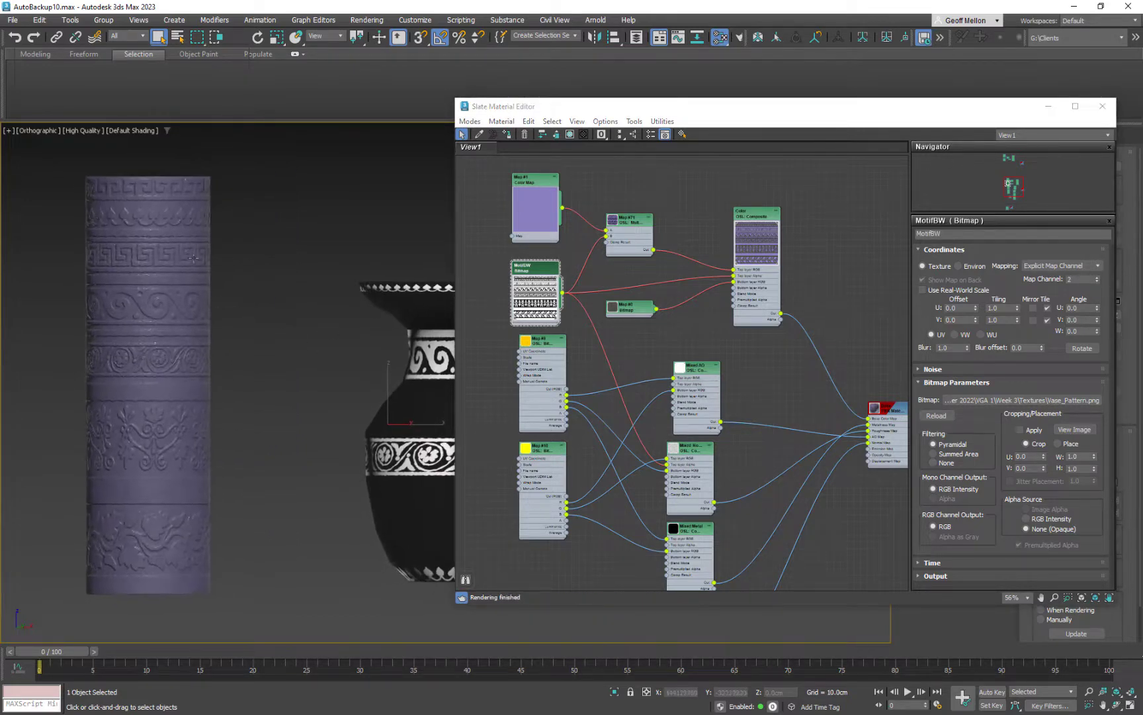
pyautogui.click(1096, 281)
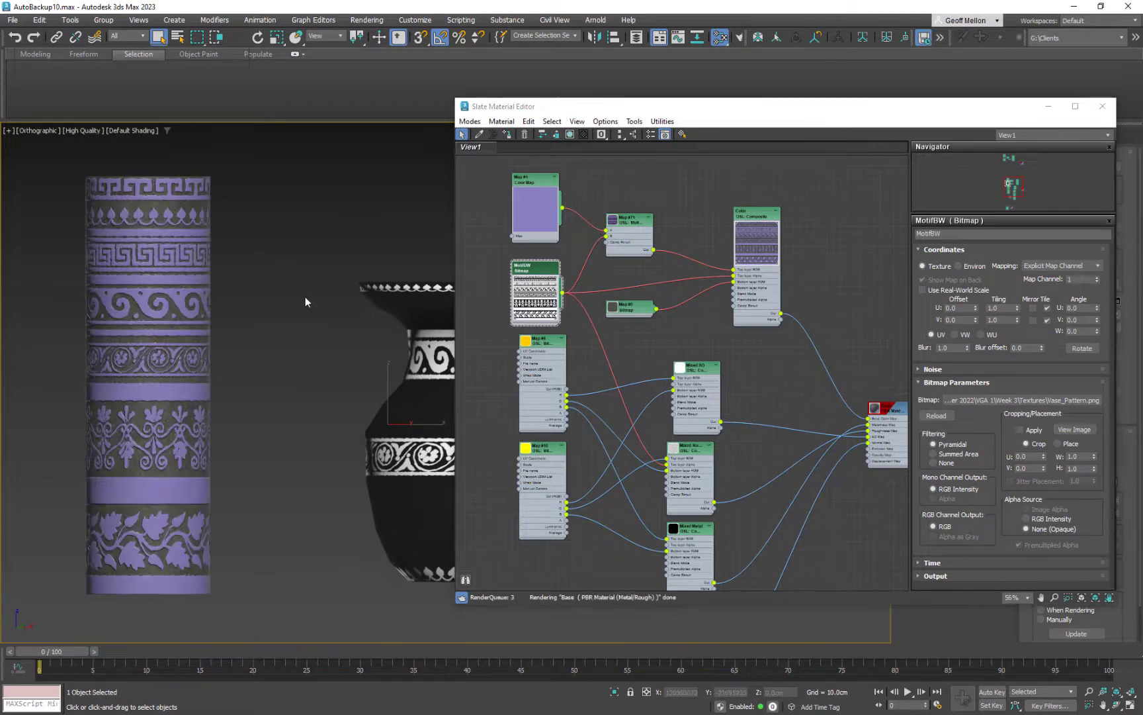
# Review the Color Composite's parameters, assign the patterned stone material to the selected vase, and view it beside the column
pyautogui.doubleClick(761, 217)
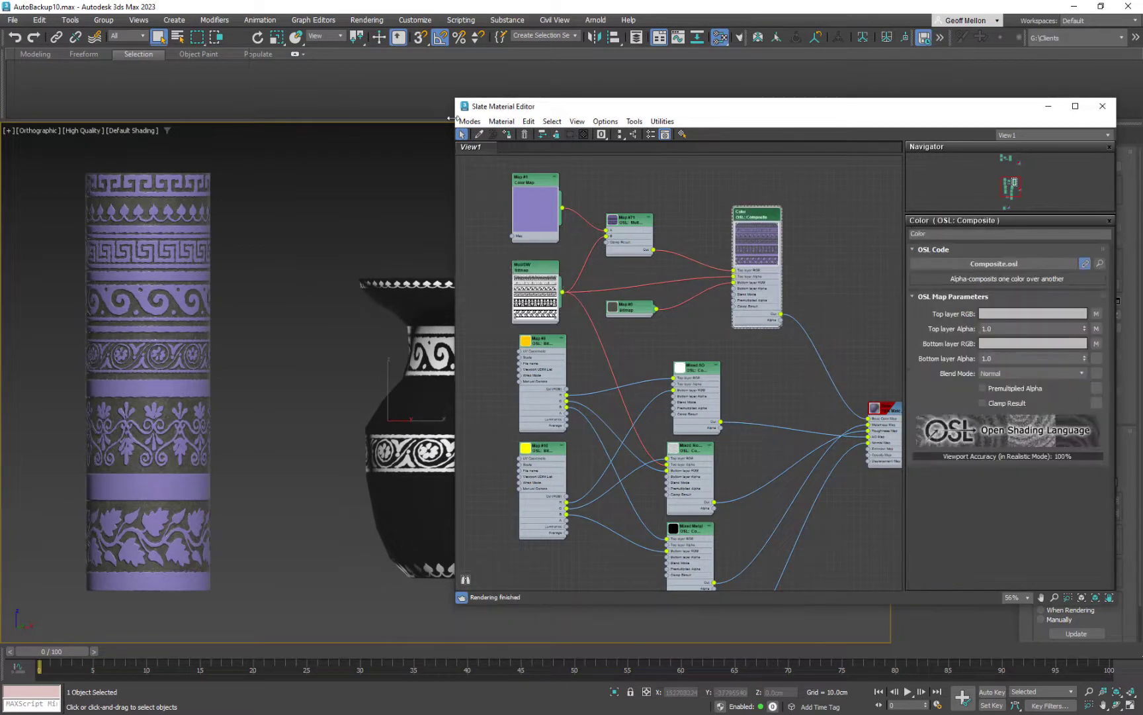
pyautogui.click(505, 134)
pyautogui.moveTo(370, 331); pyautogui.dragTo(335, 338, button='middle')
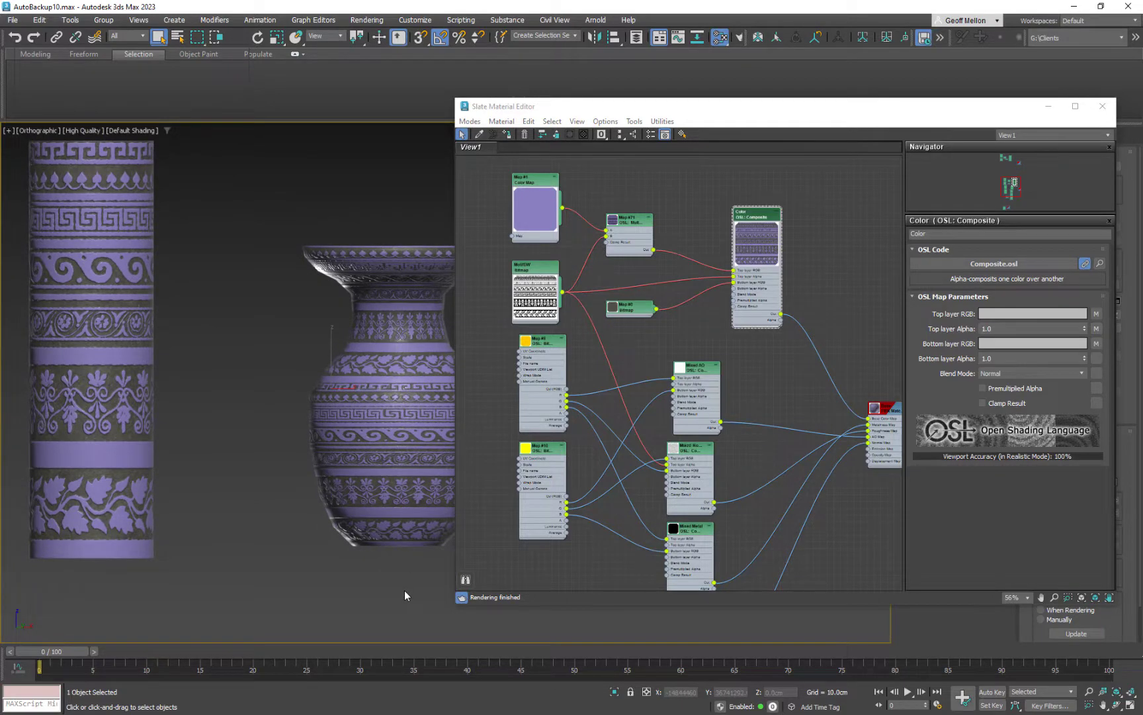
# Set the MotifBW bitmap's map channel to 2
pyautogui.moveTo(236, 353)
pyautogui.mouseDown(button='middle')
pyautogui.moveTo(281, 374)
pyautogui.moveTo(234, 358)
pyautogui.mouseUp(button='middle')
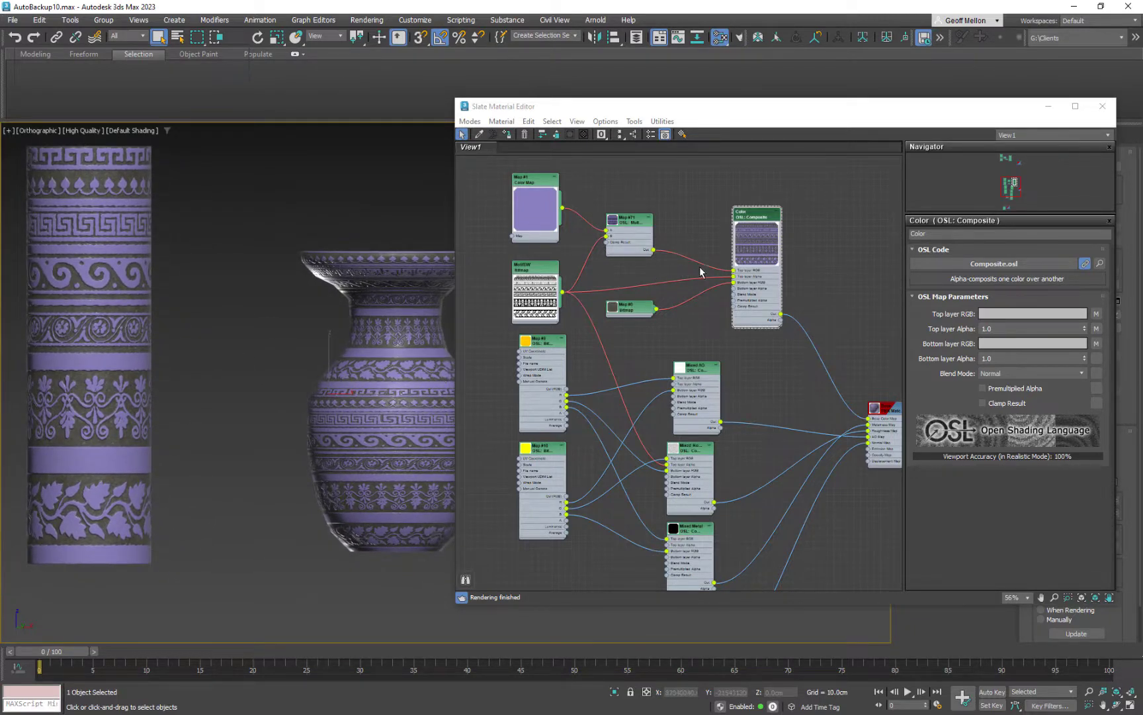
pyautogui.doubleClick(543, 295)
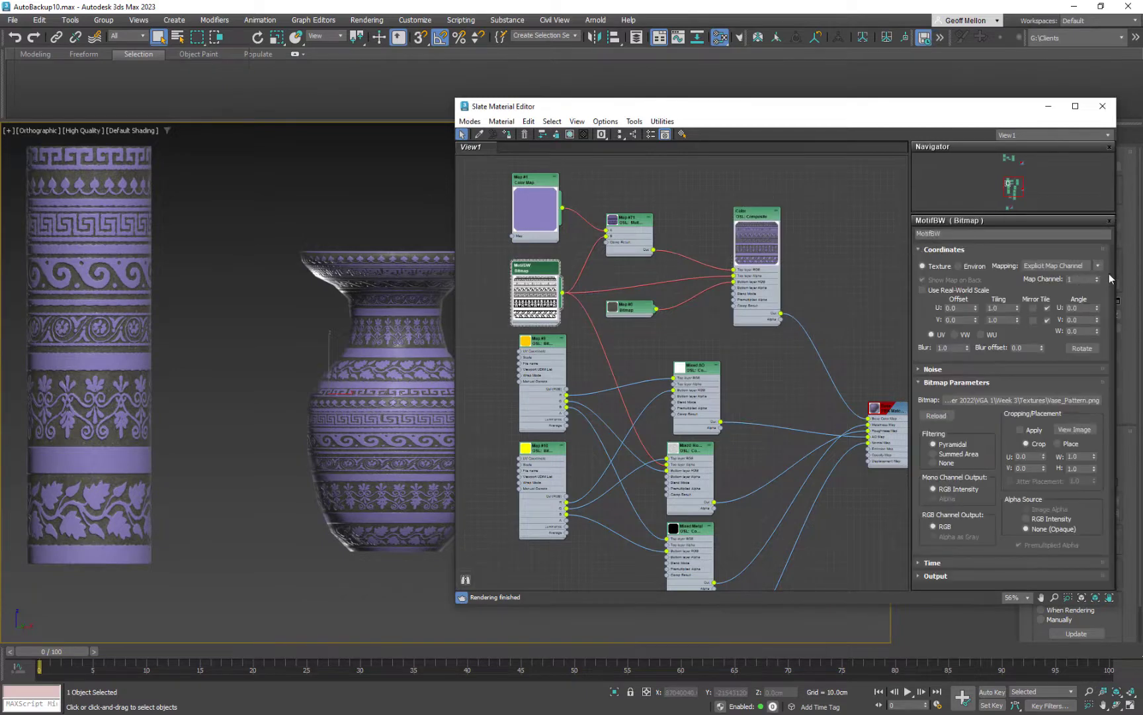
pyautogui.click(1097, 276)
pyautogui.moveTo(333, 359); pyautogui.dragTo(270, 318, button='middle')
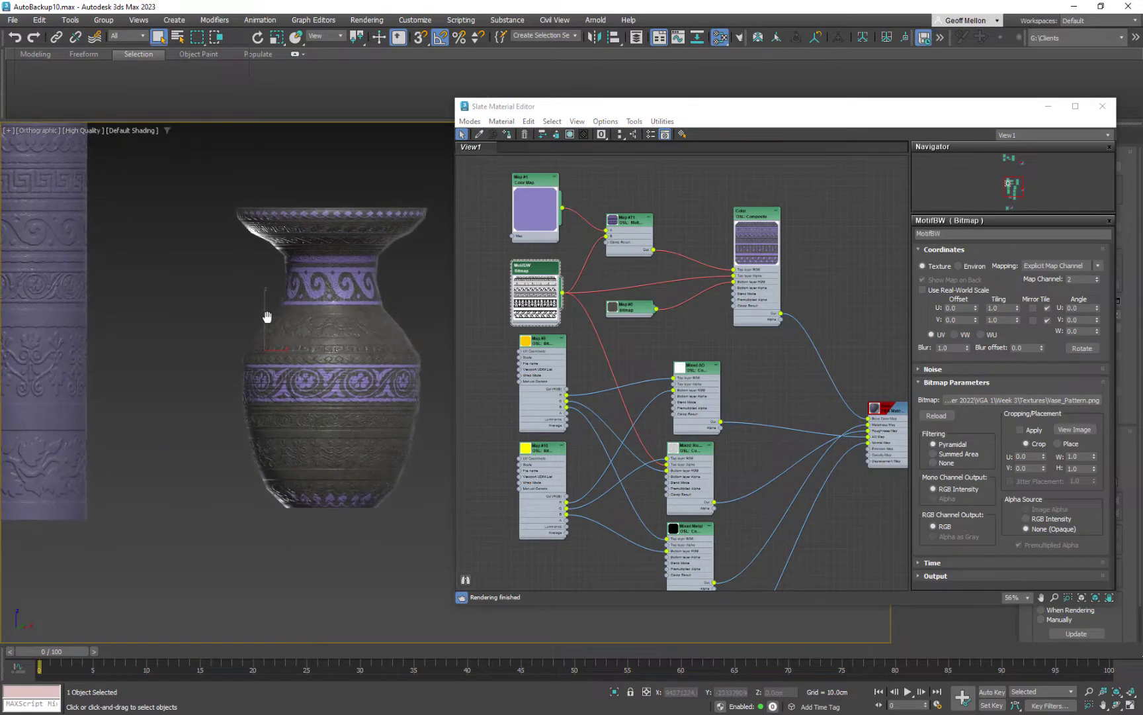
# Examine how the motif bands fall on the vase's rim, neck, body and base
pyautogui.scroll(5, 212, 311)
pyautogui.moveTo(348, 383); pyautogui.dragTo(291, 489, button='middle')
pyautogui.moveTo(291, 243); pyautogui.dragTo(277, 196, button='middle')
pyautogui.scroll(-3, 277, 196)
pyautogui.moveTo(266, 318); pyautogui.dragTo(295, 432, button='middle')
pyautogui.scroll(-4, 286, 251)
pyautogui.scroll(5, 311, 464)
pyautogui.scroll(-1, 304, 465)
pyautogui.moveTo(313, 261); pyautogui.dragTo(301, 340, button='middle')
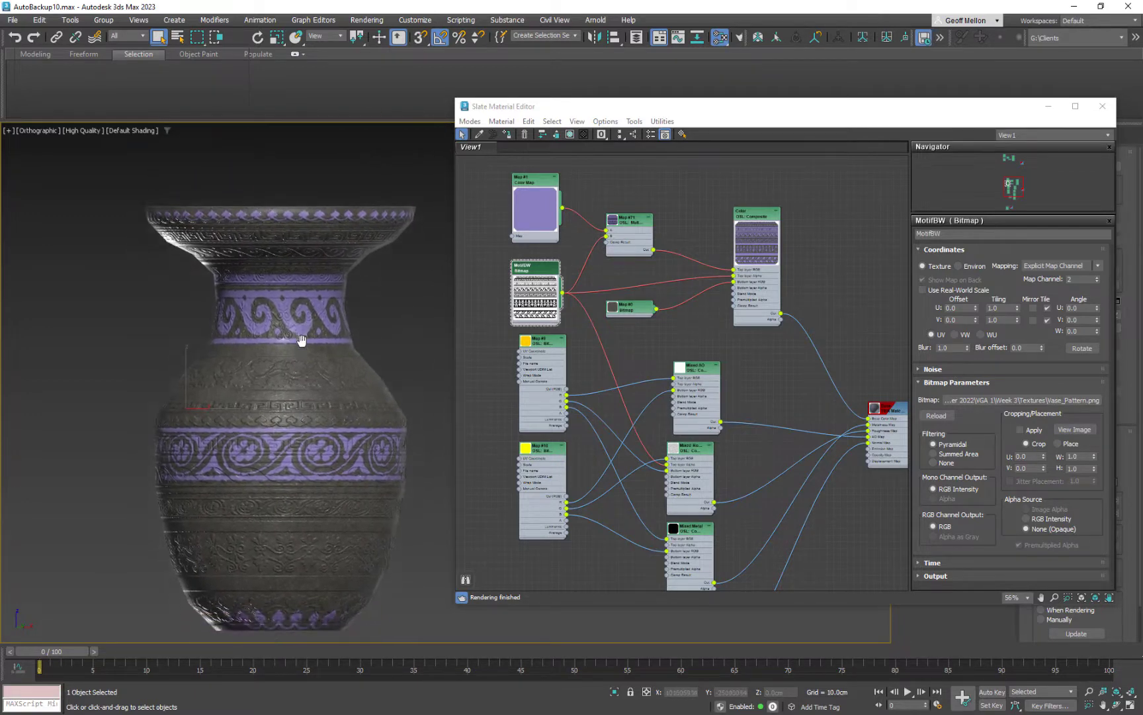
pyautogui.moveTo(351, 455); pyautogui.dragTo(335, 363, button='middle')
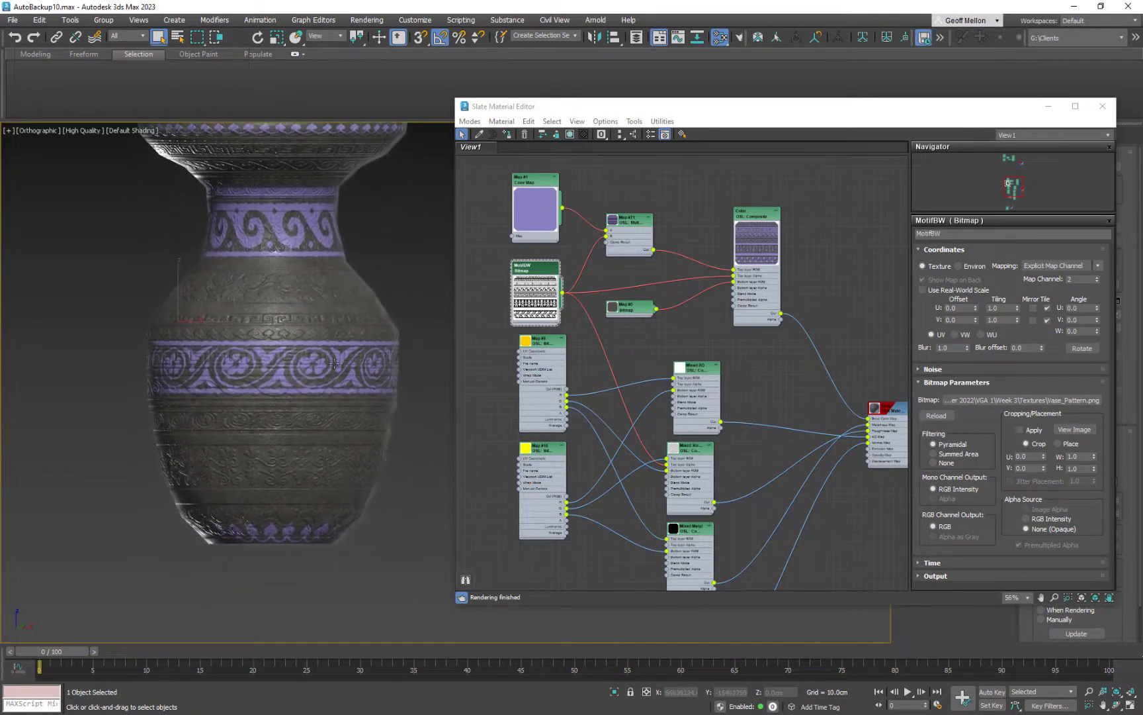
pyautogui.moveTo(289, 319)
pyautogui.mouseDown(button='middle')
pyautogui.moveTo(305, 353)
pyautogui.moveTo(298, 332)
pyautogui.mouseUp(button='middle')
# Show the parameters of the composite that blends the two normal maps, and align its top-layer bitmap node above the bottom-layer one
pyautogui.moveTo(714, 412); pyautogui.dragTo(754, 378, button='middle')
pyautogui.moveTo(674, 513); pyautogui.dragTo(671, 416, button='middle')
pyautogui.moveTo(260, 385); pyautogui.dragTo(278, 370, button='middle')
pyautogui.moveTo(695, 439); pyautogui.dragTo(637, 334, button='middle')
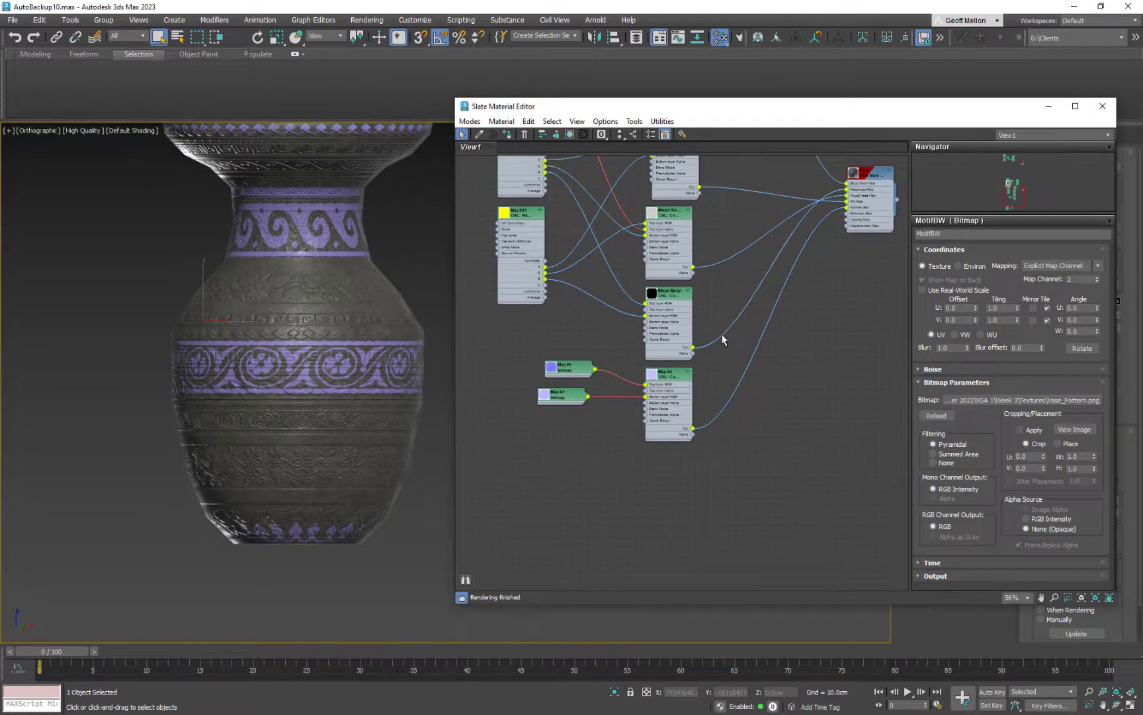
pyautogui.moveTo(730, 300); pyautogui.dragTo(636, 388, button='middle')
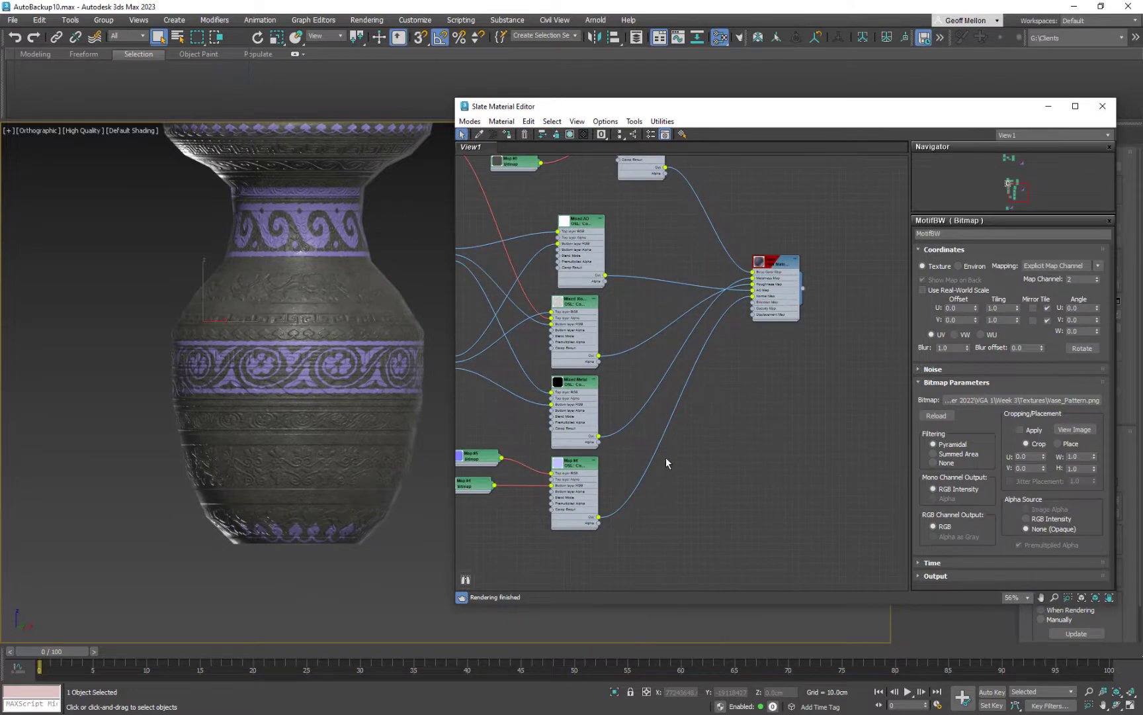
pyautogui.moveTo(612, 520); pyautogui.dragTo(698, 447, button='middle')
pyautogui.click(680, 412)
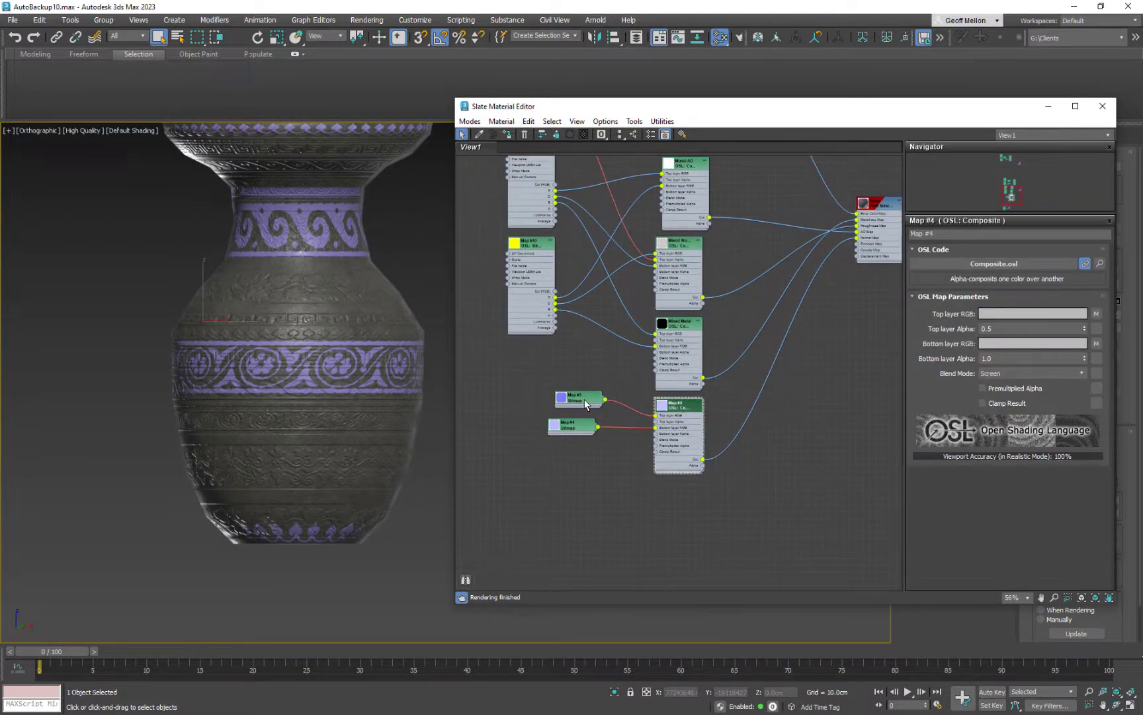
pyautogui.moveTo(585, 404); pyautogui.dragTo(578, 398)
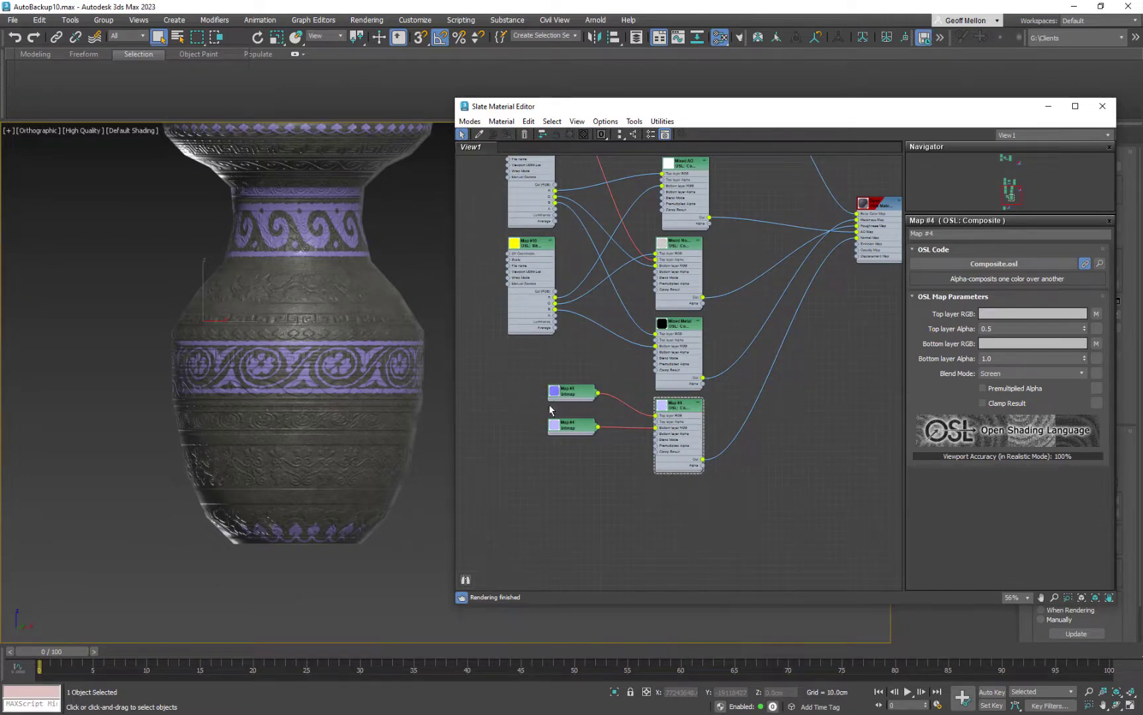
# Inspect the BaseStone_Normal bitmap's enlarged preview and settings, then collapse the preview
pyautogui.scroll(5, 550, 410)
pyautogui.doubleClick(577, 390)
pyautogui.moveTo(612, 387); pyautogui.dragTo(624, 279, button='middle')
pyautogui.scroll(2, 624, 278)
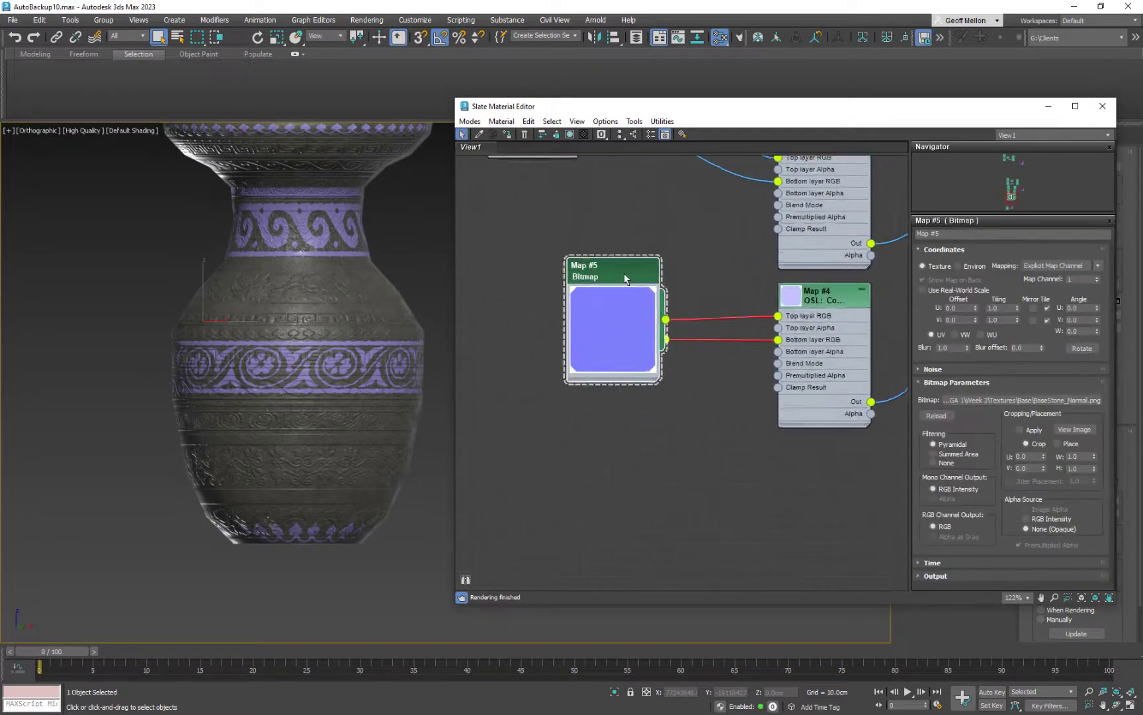
pyautogui.scroll(3, 627, 264)
pyautogui.moveTo(630, 239); pyautogui.dragTo(625, 202)
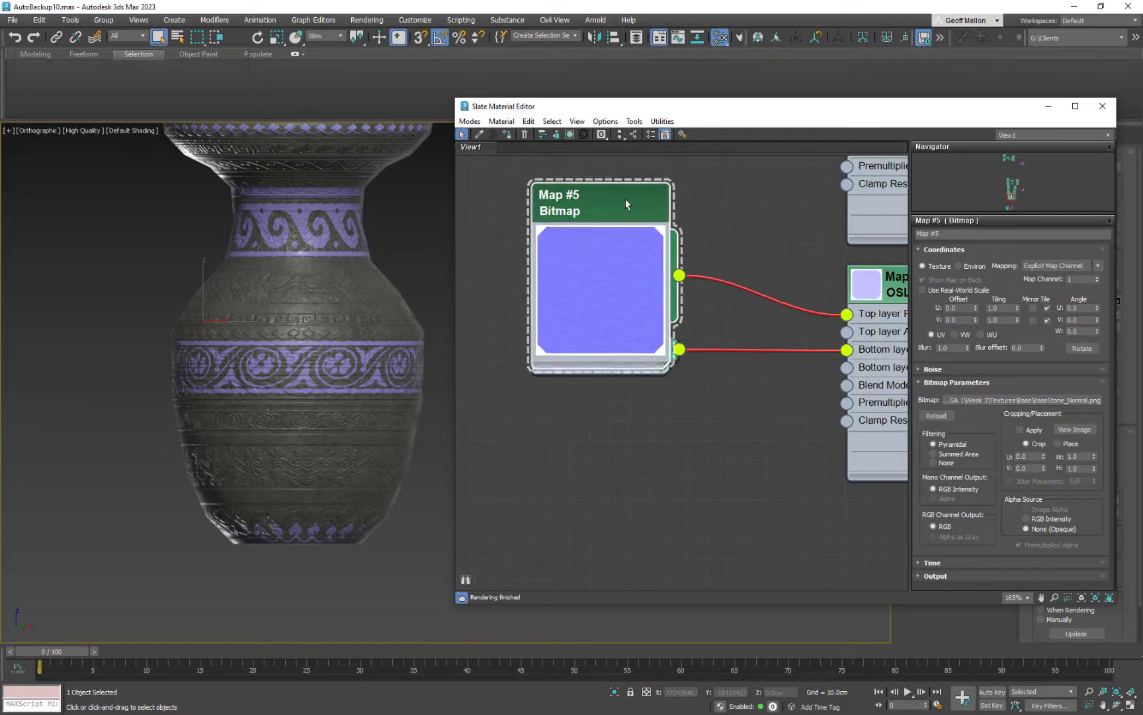
pyautogui.doubleClick(631, 275)
# Set the Trim1_Normal bitmap's map channel to 2 and check the relief on the vase's middle band up close
pyautogui.doubleClick(557, 344)
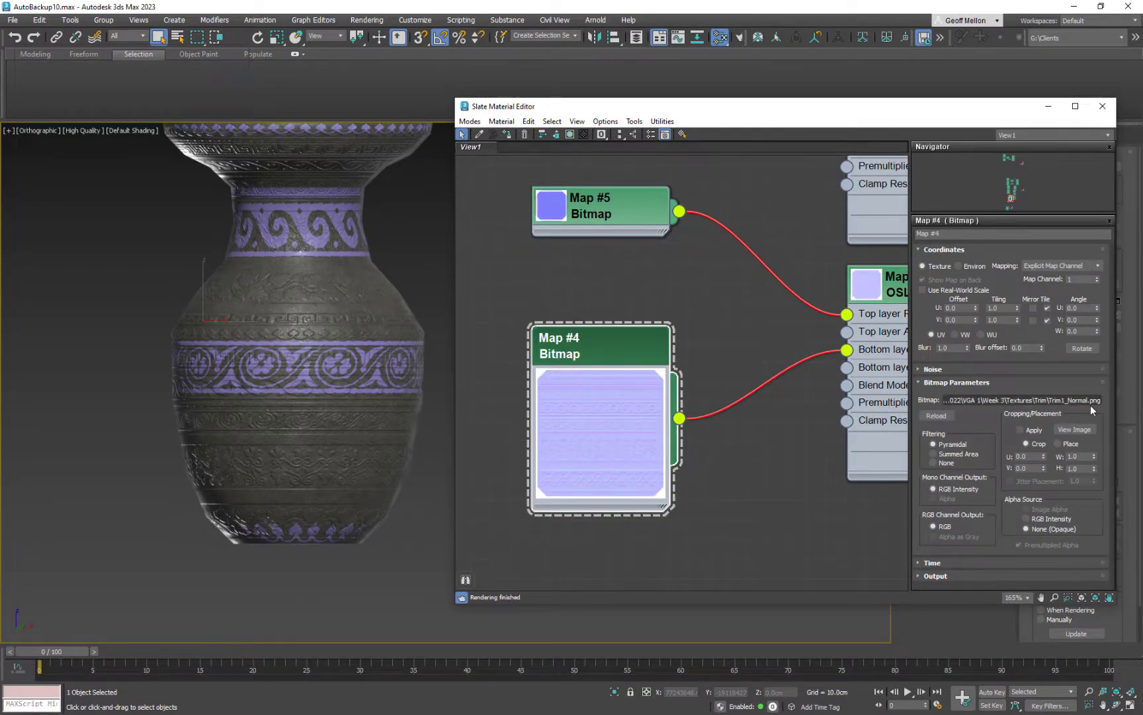
pyautogui.doubleClick(615, 407)
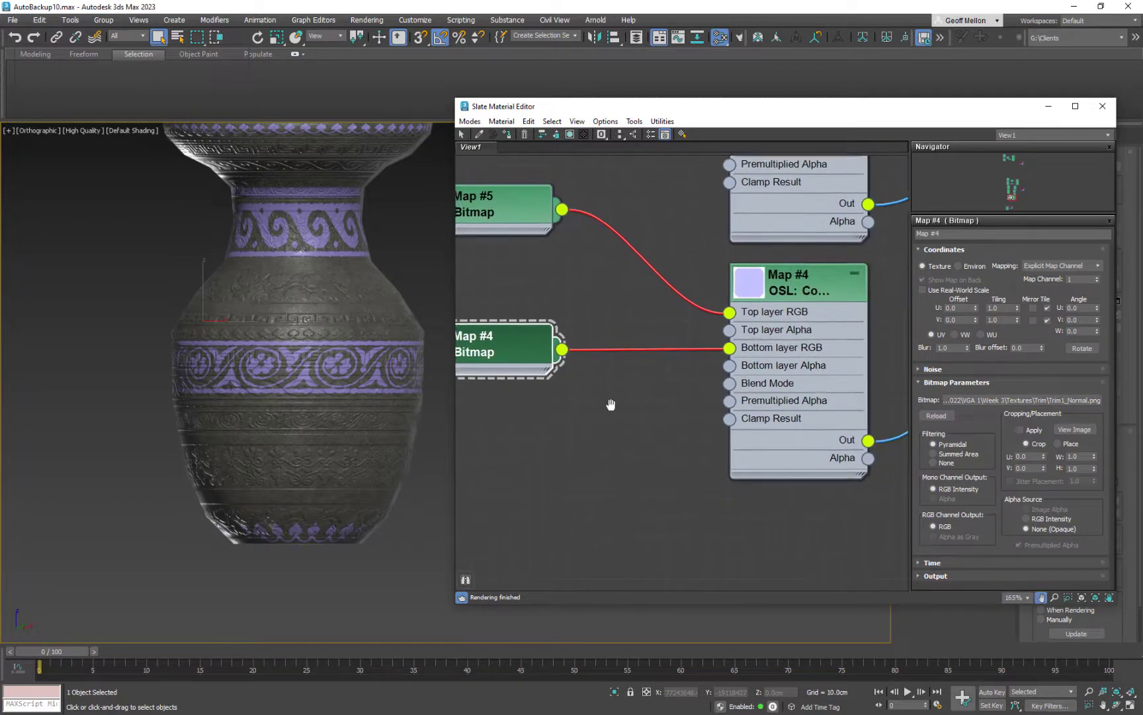
pyautogui.click(1097, 278)
pyautogui.scroll(3, 396, 383)
pyautogui.moveTo(396, 383); pyautogui.dragTo(361, 460, button='middle')
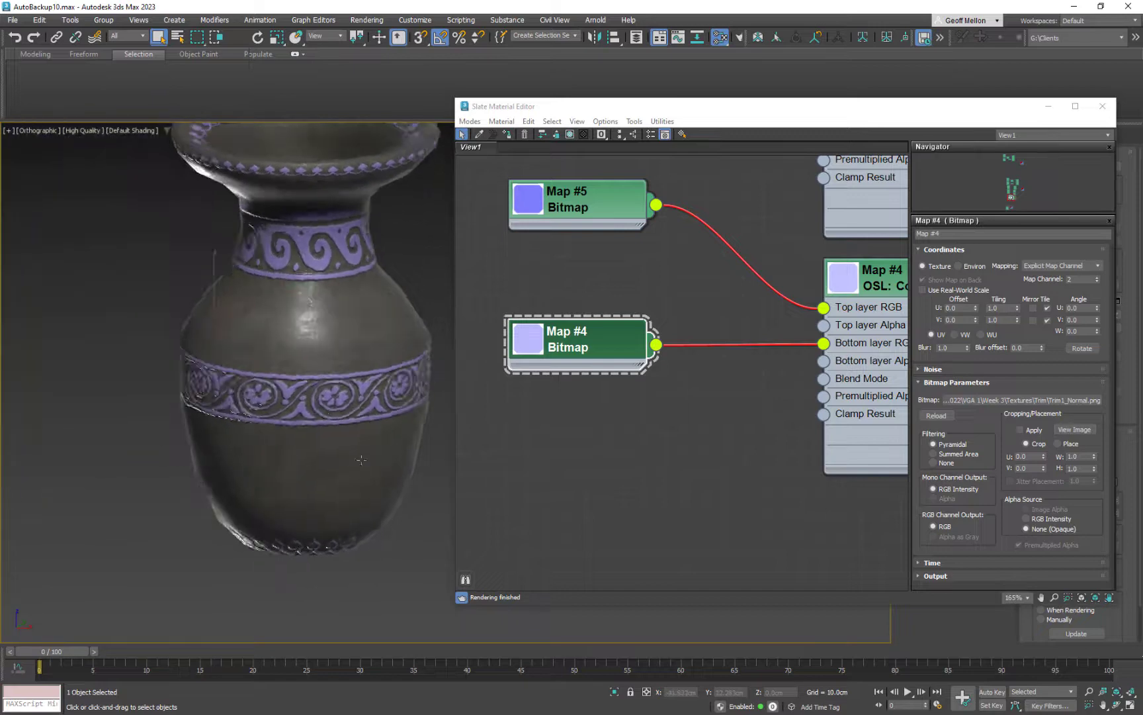
pyautogui.scroll(5, 311, 379)
pyautogui.moveTo(311, 378)
pyautogui.keyDown('alt'); pyautogui.mouseDown(button='middle')
pyautogui.moveTo(337, 404)
pyautogui.moveTo(304, 397)
pyautogui.mouseUp(button='middle'); pyautogui.keyUp('alt')
pyautogui.moveTo(691, 378); pyautogui.dragTo(681, 382, button='middle')
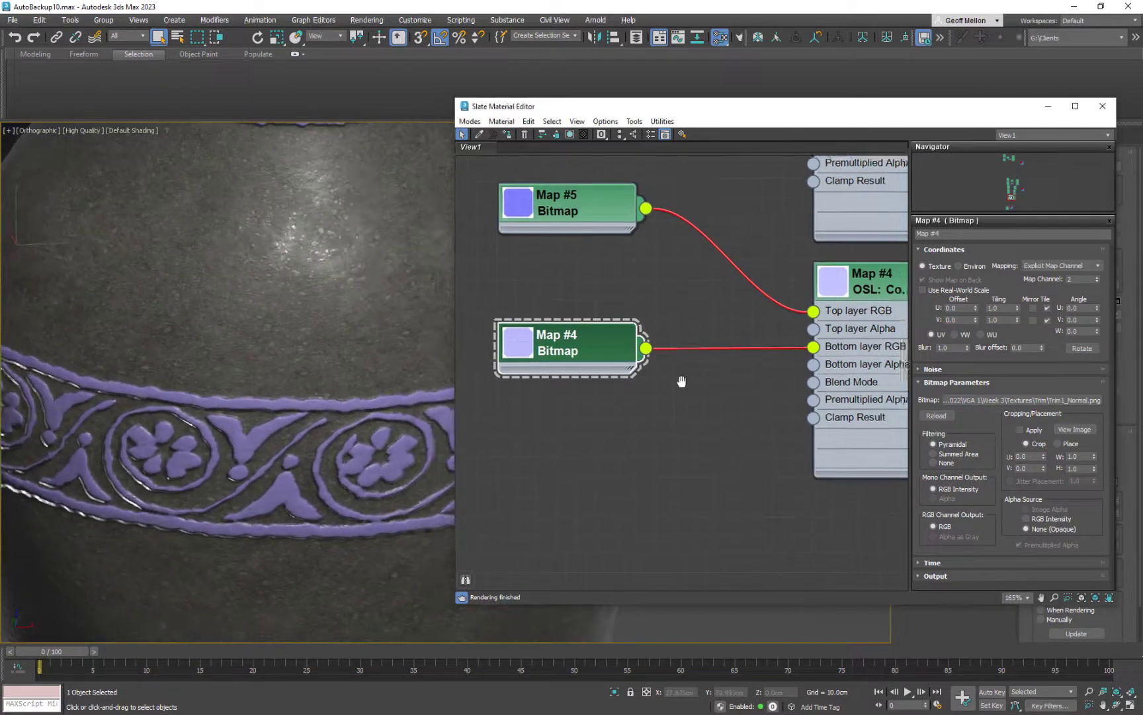
# Try the Normal blend mode on the composite of the two normal maps and inspect the vase's relief
pyautogui.scroll(-2, 750, 394)
pyautogui.moveTo(732, 447); pyautogui.dragTo(673, 396, button='middle')
pyautogui.doubleClick(766, 272)
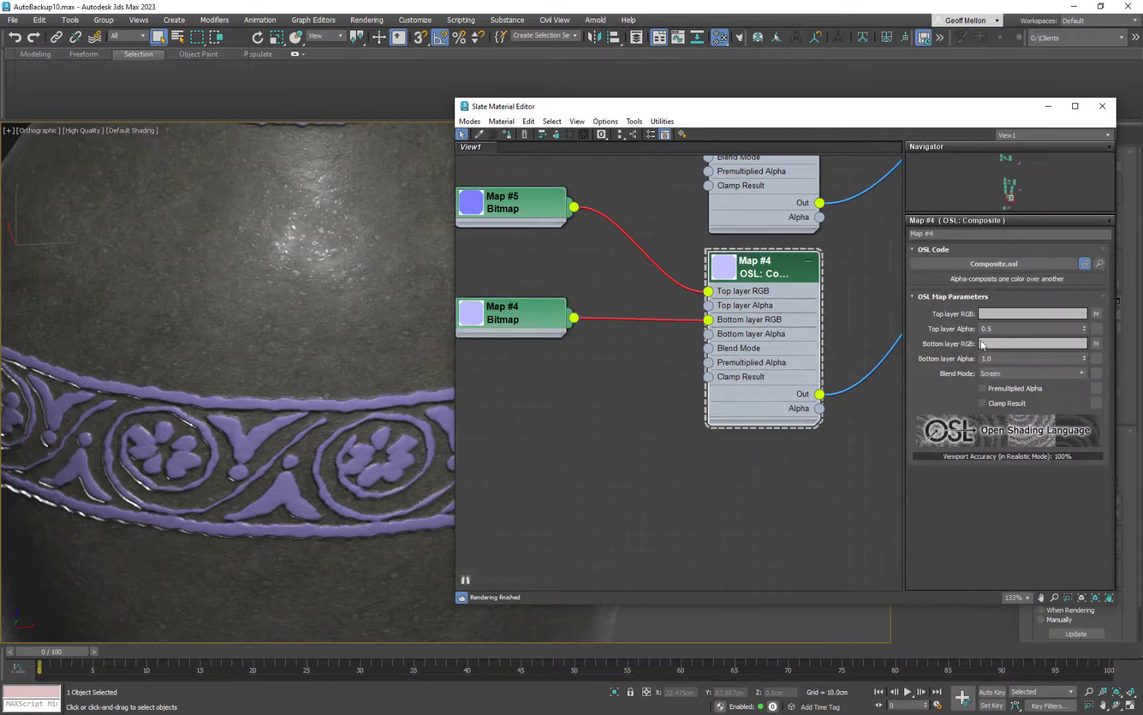
pyautogui.click(1051, 373)
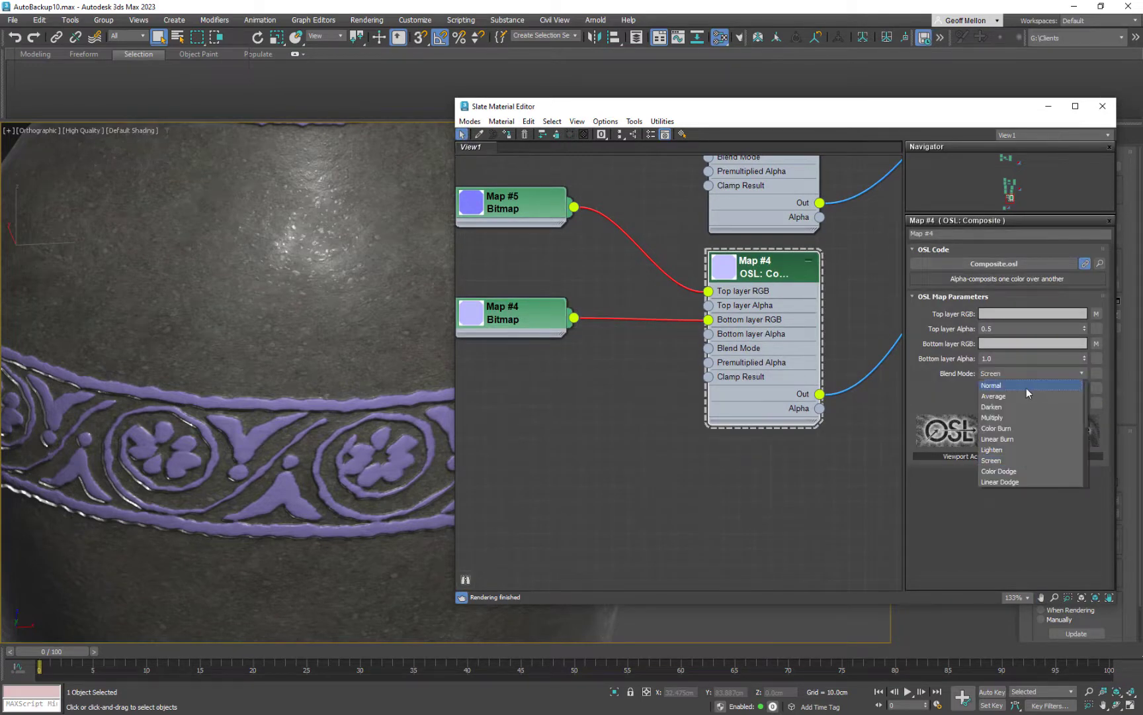
pyautogui.click(1026, 388)
pyautogui.keyDown('alt'); pyautogui.moveTo(202, 484); pyautogui.dragTo(214, 460, button='middle'); pyautogui.keyUp('alt')
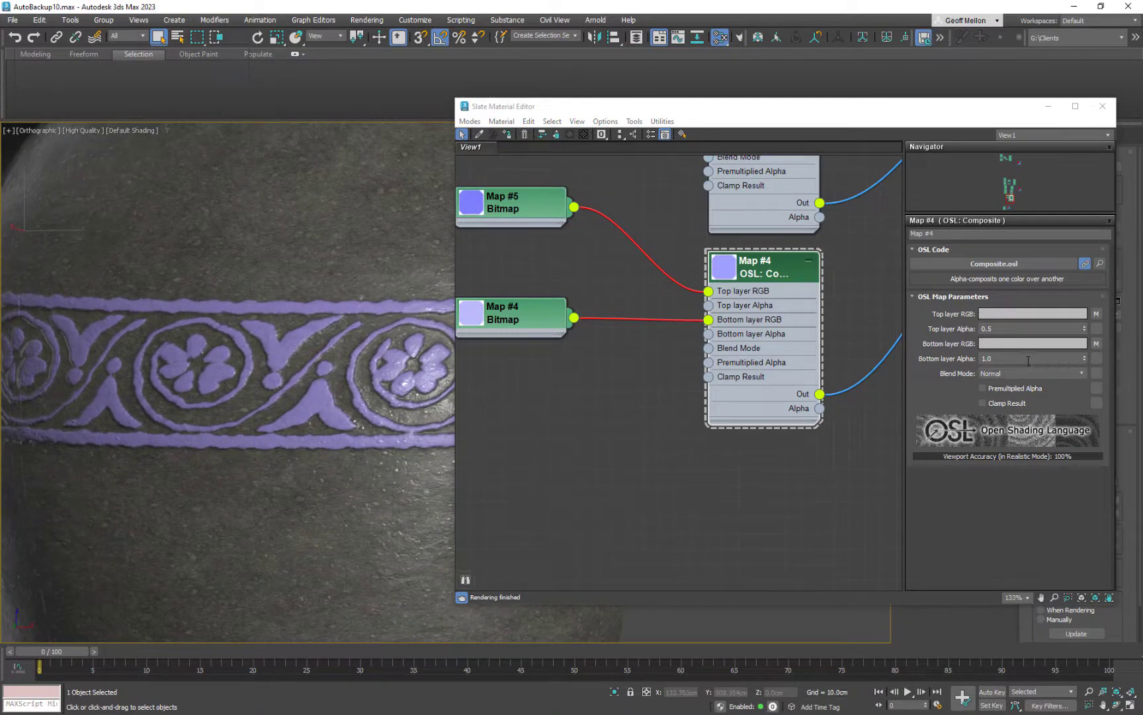
# Try a top layer alpha of 1.0 on the normal-map composite, inspect the band, and restore it to 0.5
pyautogui.click(980, 328)
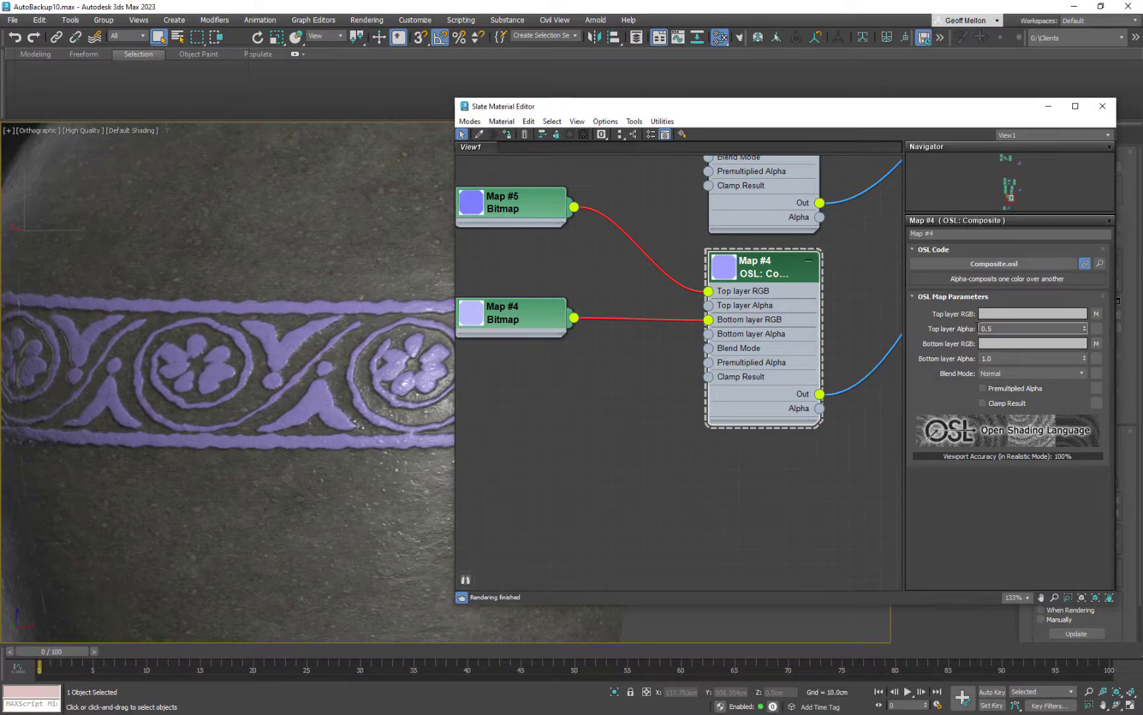
pyautogui.write('1')
pyautogui.press('Return')
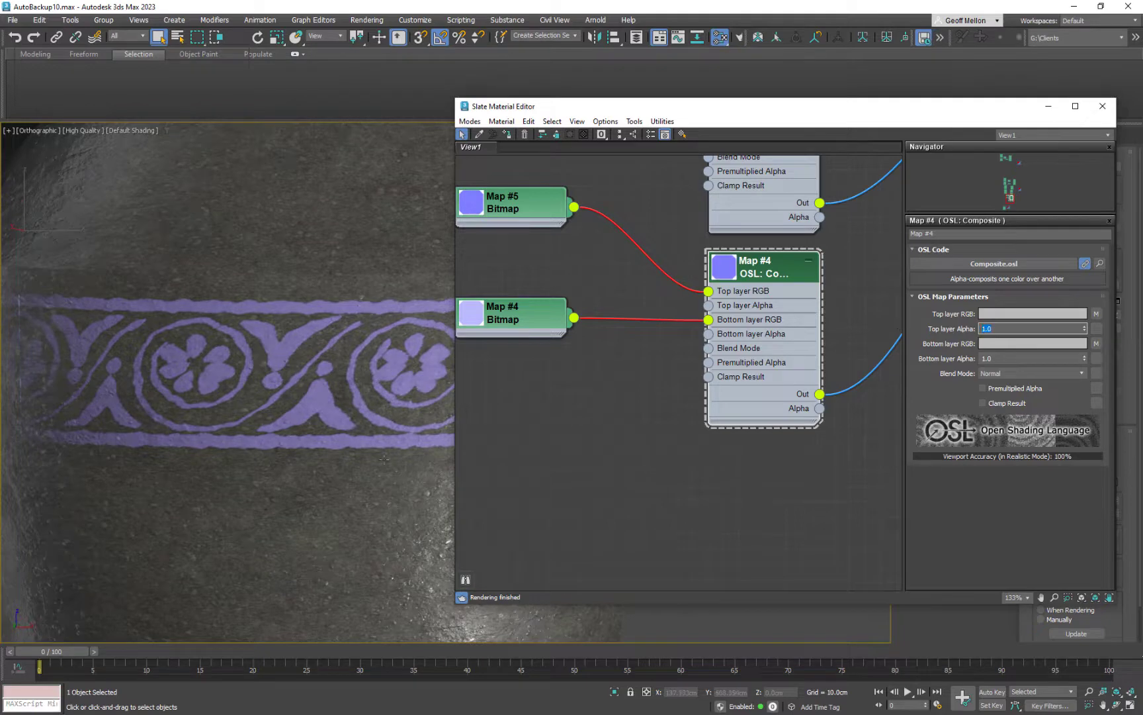
pyautogui.moveTo(320, 406)
pyautogui.keyDown('alt'); pyautogui.mouseDown(button='middle')
pyautogui.moveTo(309, 425)
pyautogui.moveTo(335, 405)
pyautogui.mouseUp(button='middle'); pyautogui.keyUp('alt')
pyautogui.click(1005, 329)
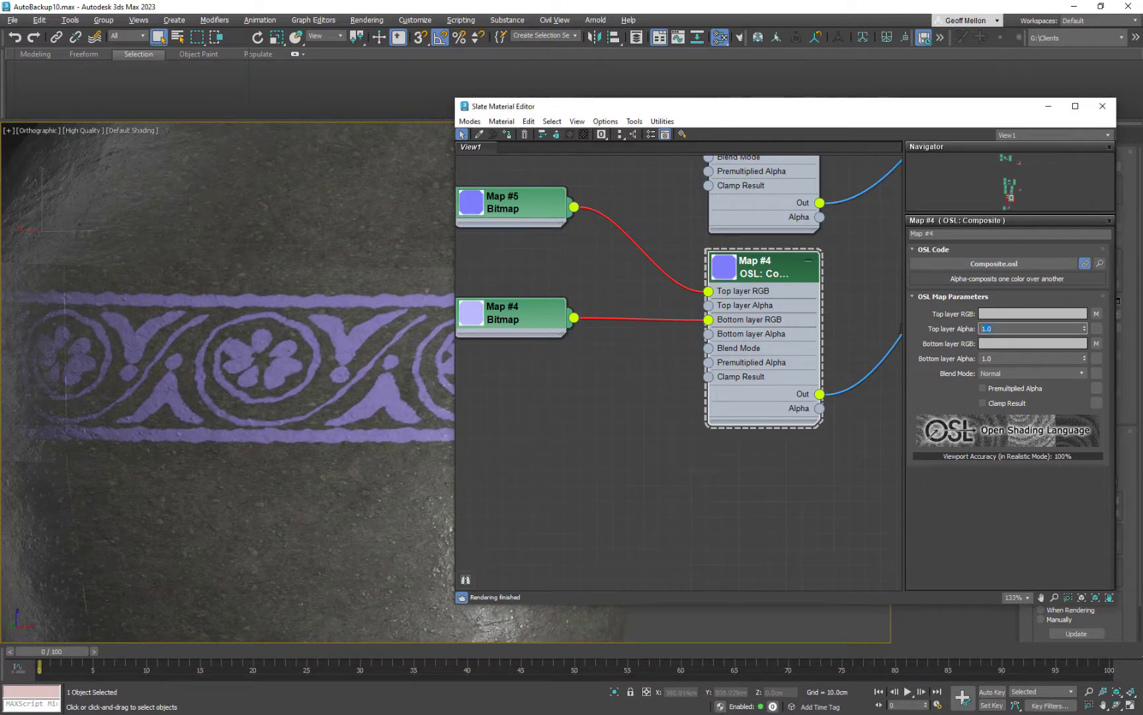
pyautogui.write('0.5')
pyautogui.press('Return')
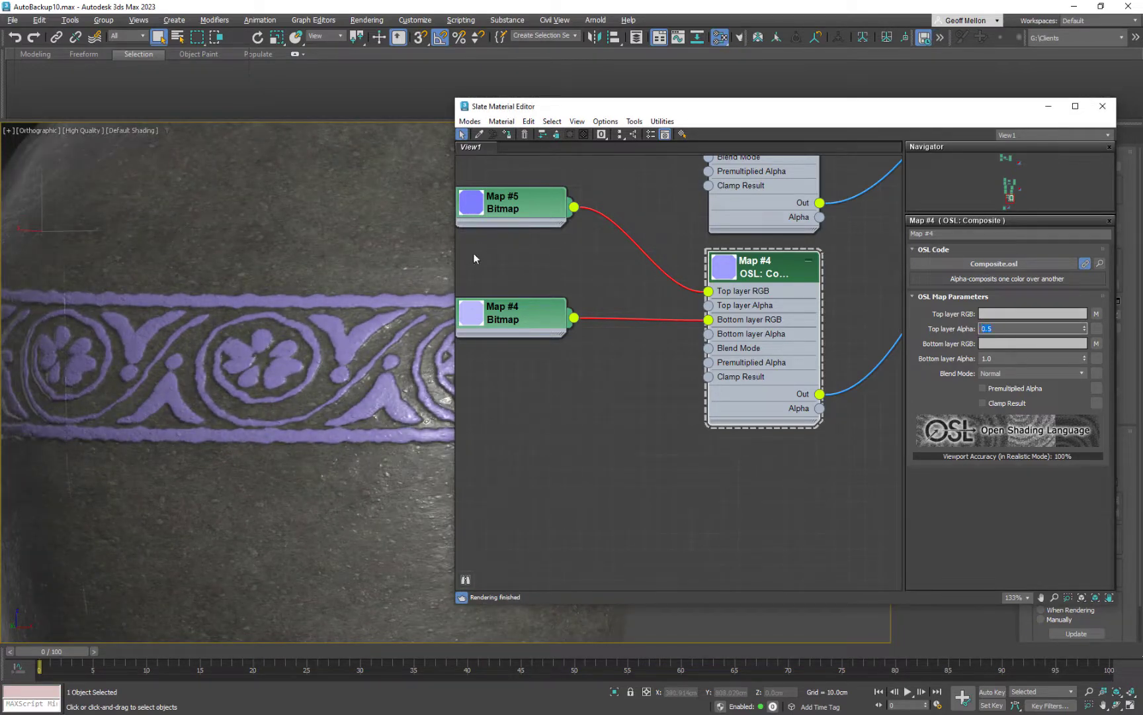
# Set the normal-map composite's blend mode to Multiply and inspect the vase band's relief at close range and from several angles
pyautogui.click(1018, 373)
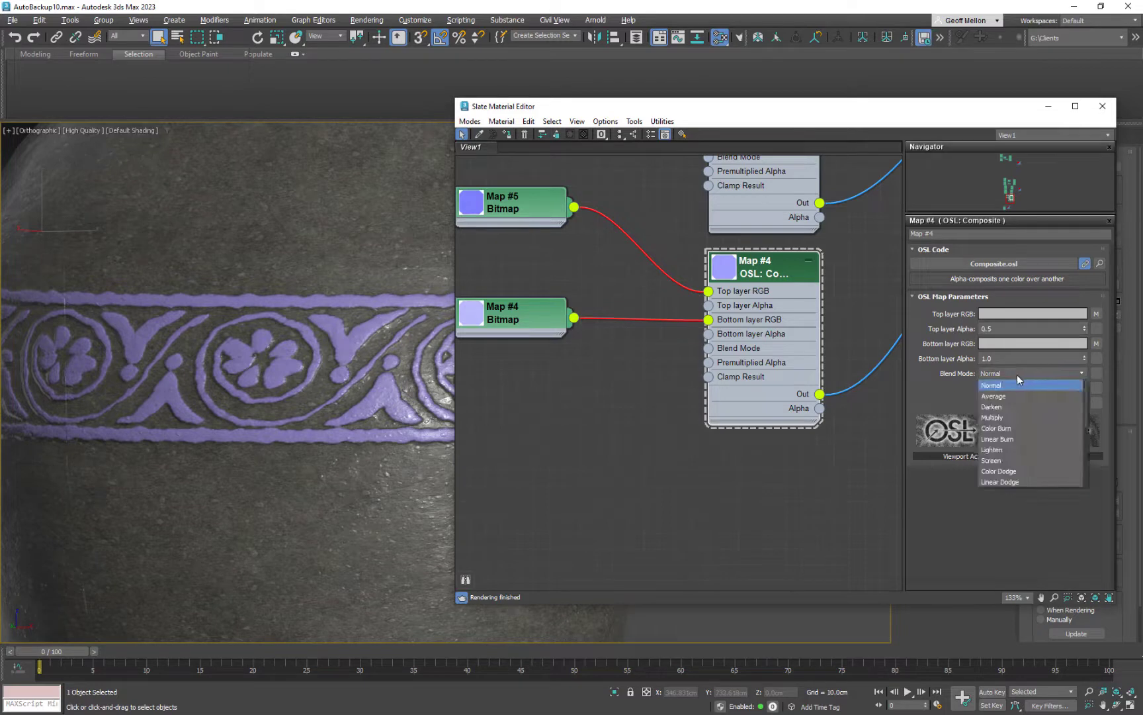
pyautogui.click(1000, 419)
pyautogui.keyDown('alt'); pyautogui.moveTo(359, 411); pyautogui.dragTo(298, 360, button='middle'); pyautogui.keyUp('alt')
pyautogui.scroll(-5, 361, 412)
pyautogui.scroll(8, 298, 359)
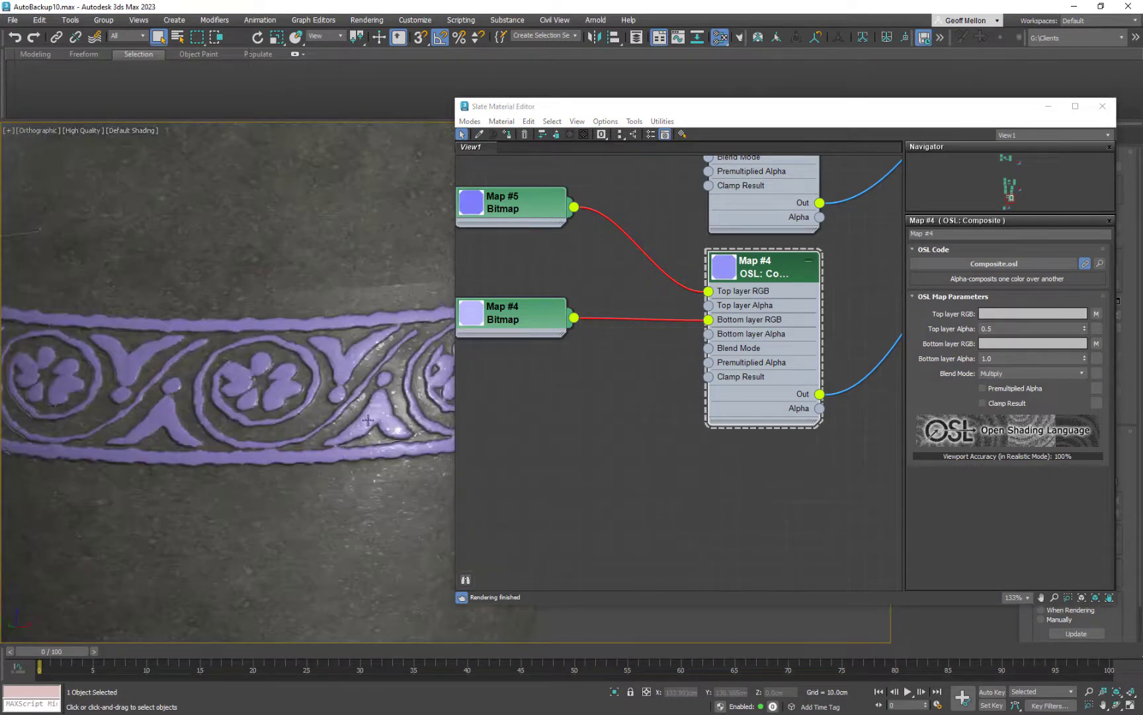
pyautogui.scroll(-7, 313, 340)
pyautogui.scroll(-2, 376, 349)
pyautogui.moveTo(376, 348)
pyautogui.keyDown('alt'); pyautogui.mouseDown(button='middle')
pyautogui.moveTo(365, 364)
pyautogui.moveTo(370, 338)
pyautogui.mouseUp(button='middle'); pyautogui.keyUp('alt')
pyautogui.scroll(5, 370, 338)
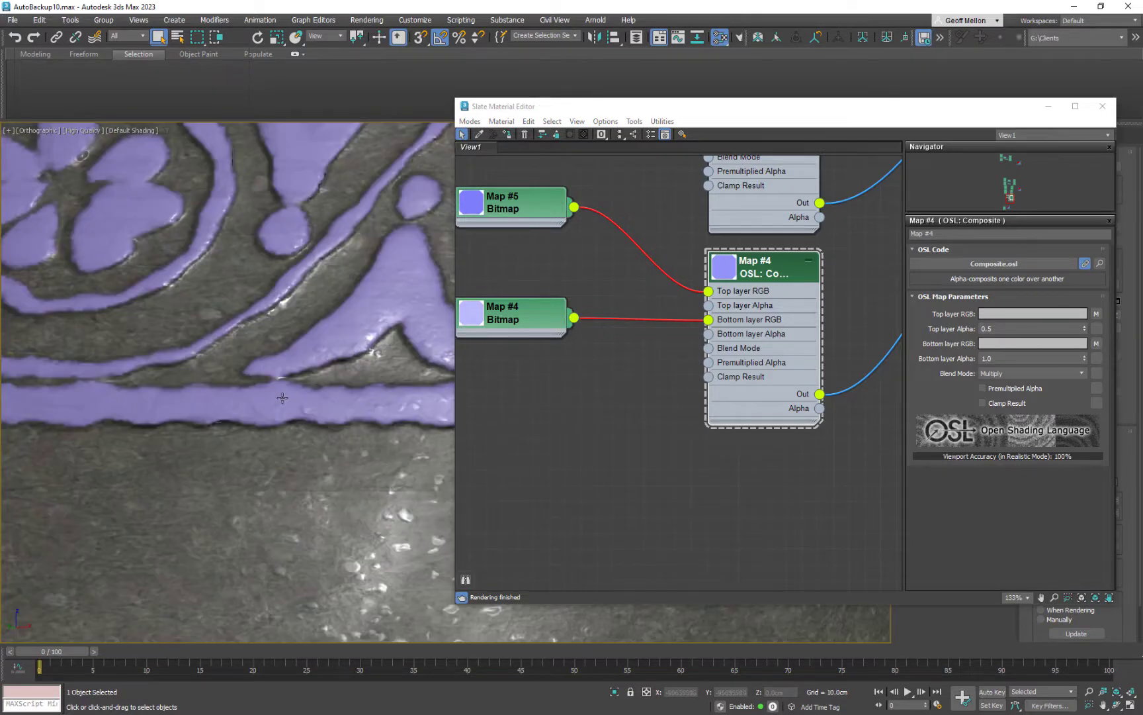
pyautogui.scroll(-5, 312, 311)
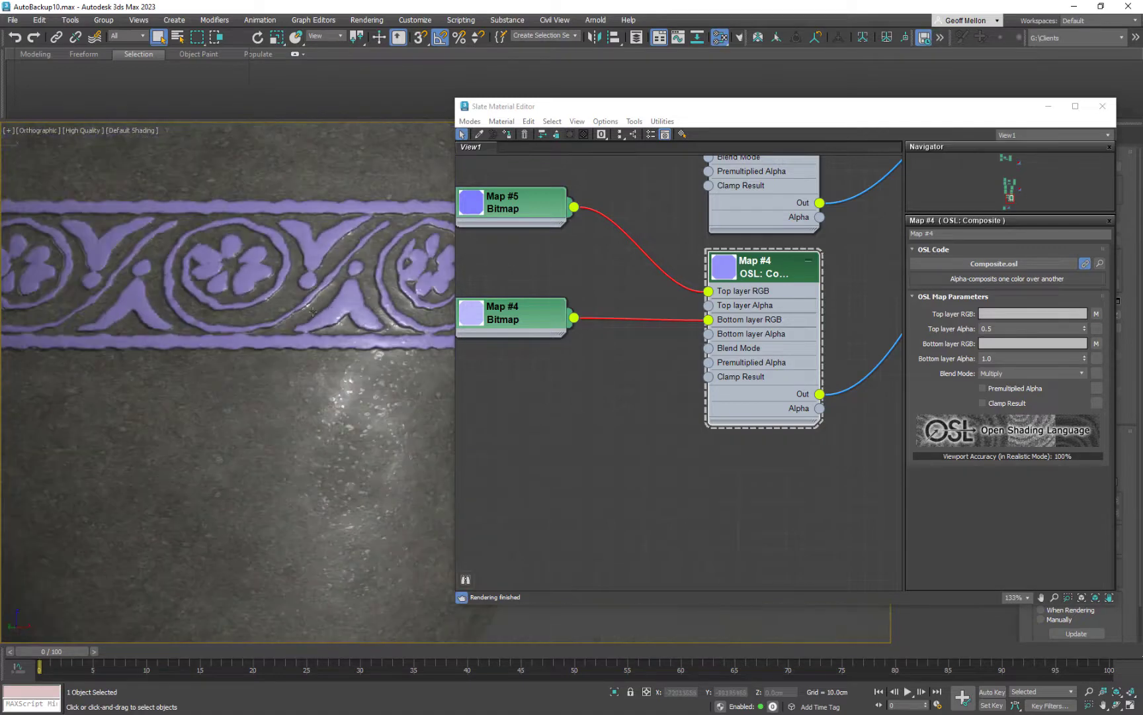
pyautogui.scroll(-8, 337, 303)
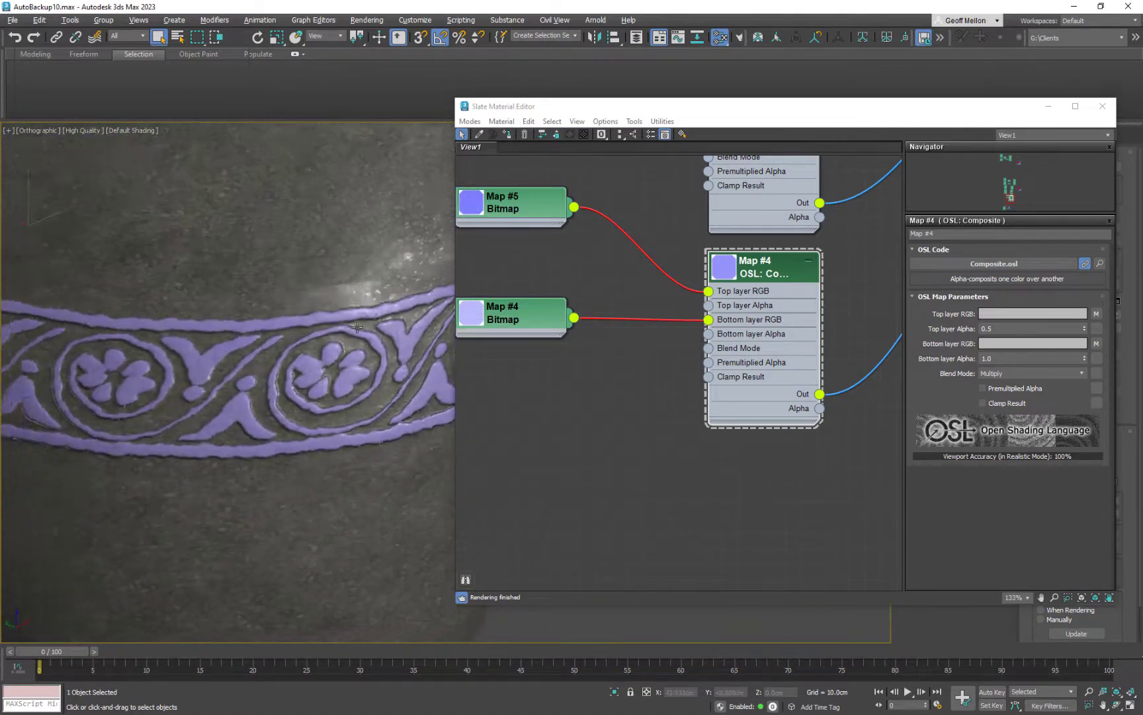
pyautogui.keyDown('alt'); pyautogui.moveTo(274, 284); pyautogui.dragTo(316, 314, button='middle'); pyautogui.keyUp('alt')
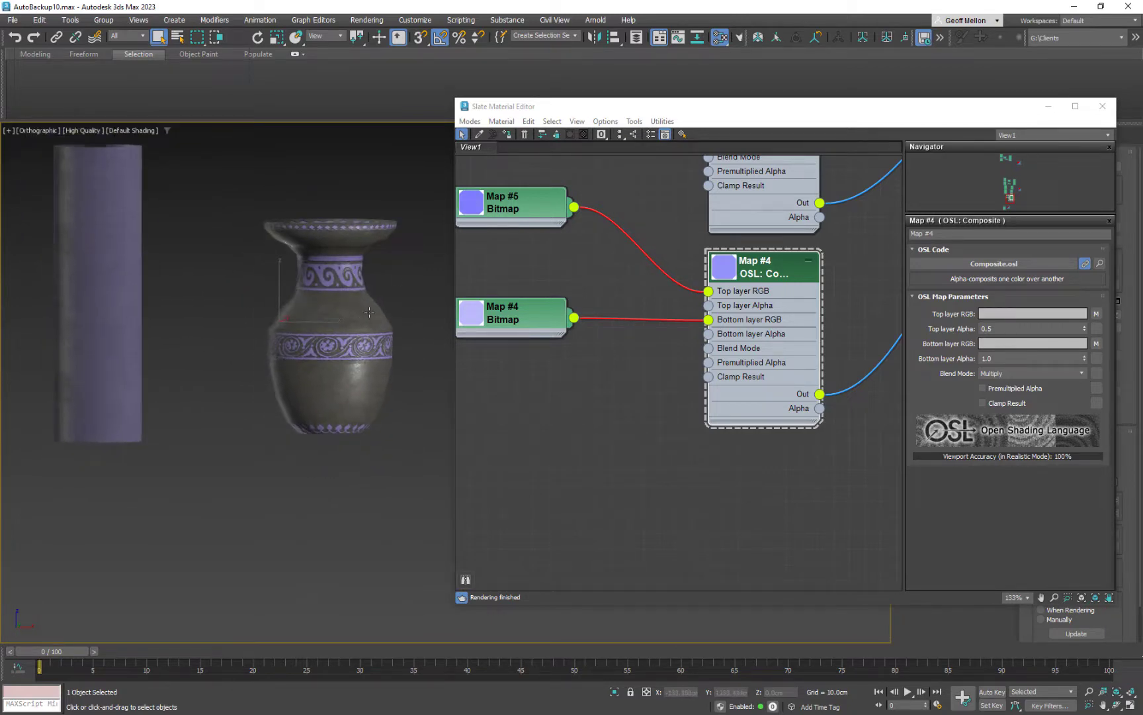
# Review the two normal bitmaps' connections to the composite and compare the vase and column from a distance
pyautogui.moveTo(603, 302); pyautogui.dragTo(662, 400, button='middle')
pyautogui.scroll(-2, 661, 400)
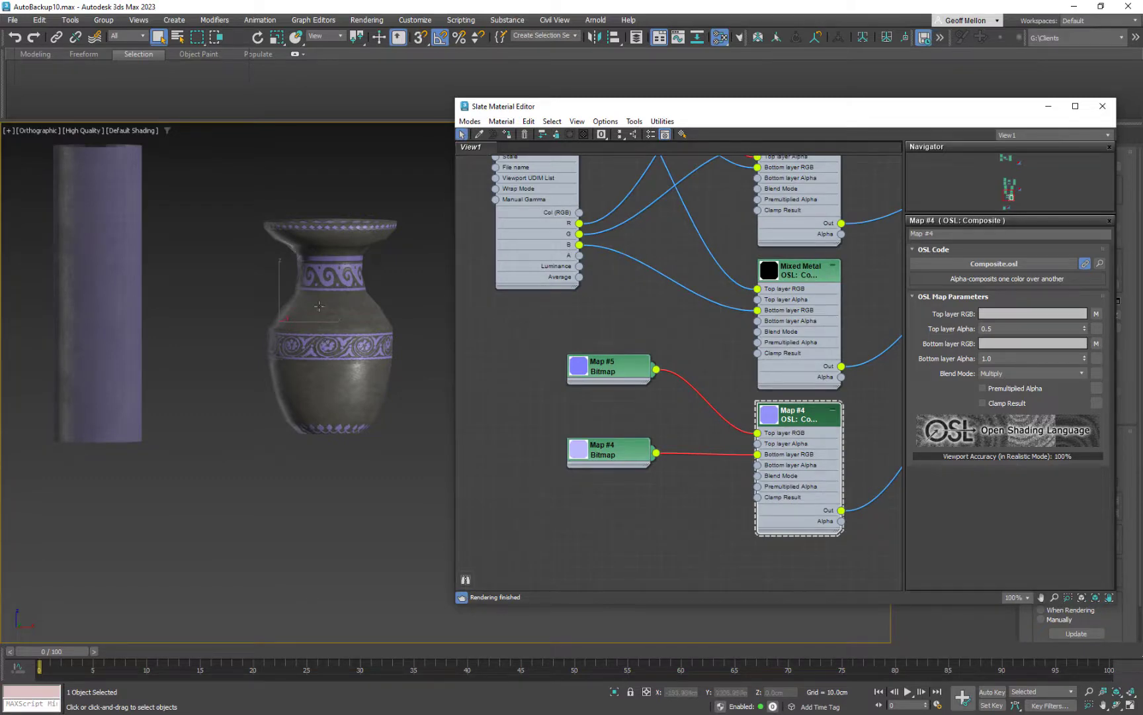
pyautogui.scroll(-6, 343, 307)
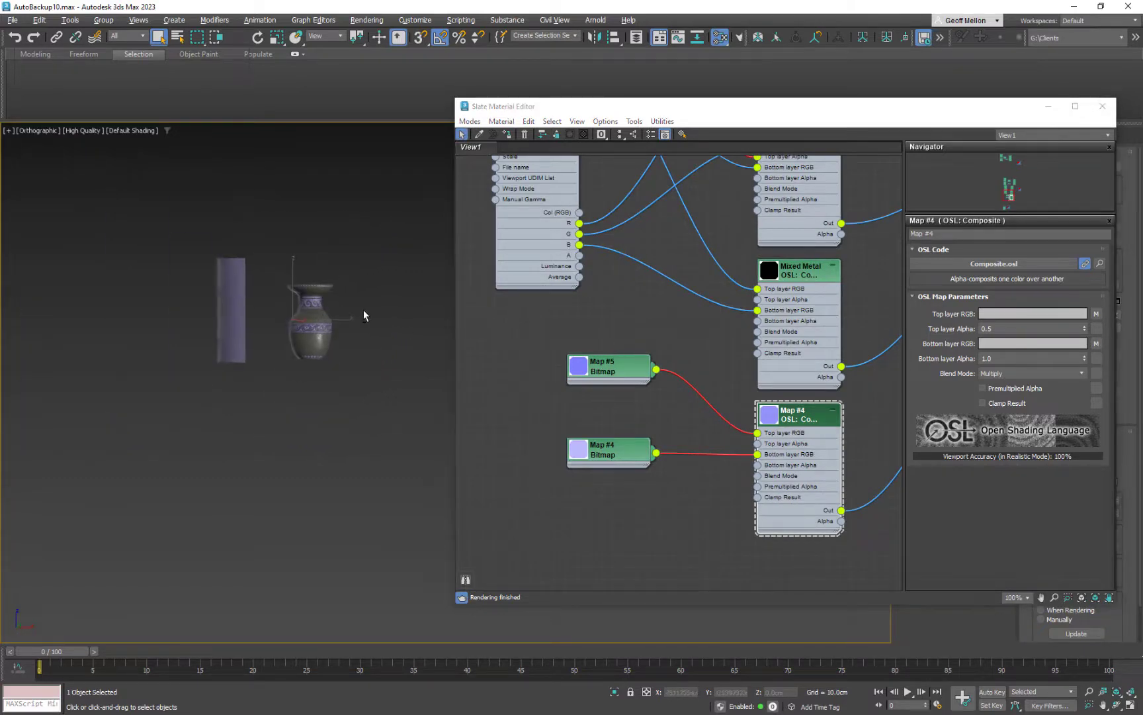
pyautogui.scroll(2, 347, 304)
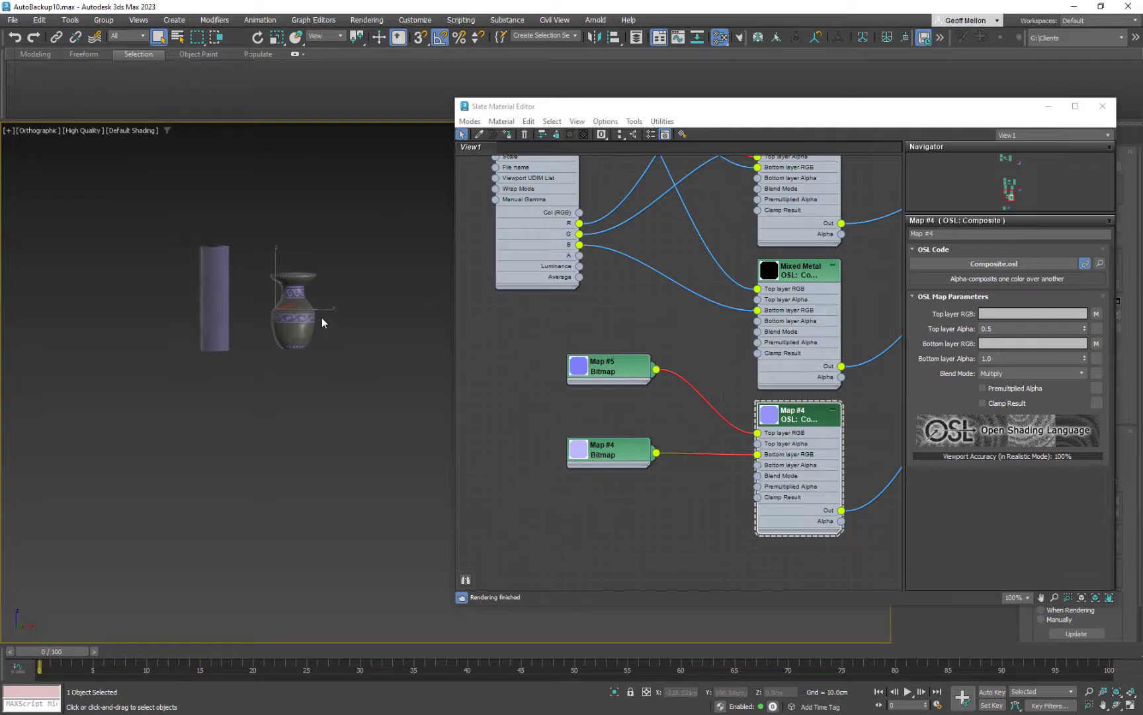
pyautogui.scroll(5, 321, 323)
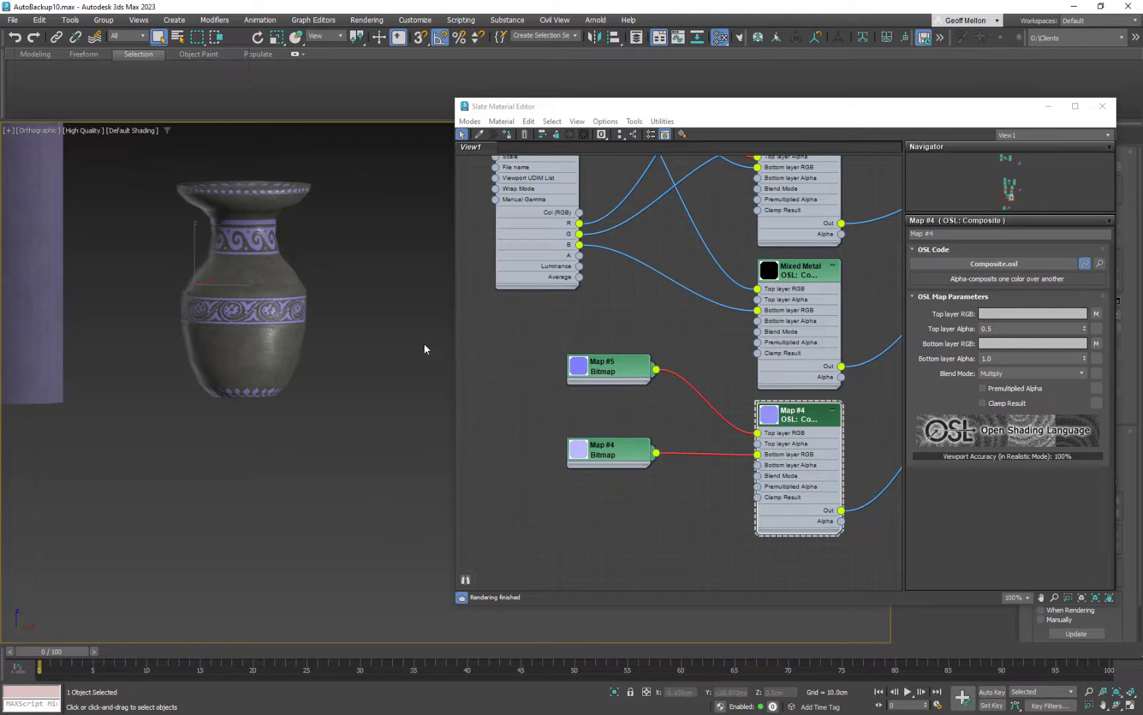
pyautogui.moveTo(406, 306); pyautogui.dragTo(313, 316, button='middle')
pyautogui.scroll(-4, 371, 325)
pyautogui.scroll(2, 343, 319)
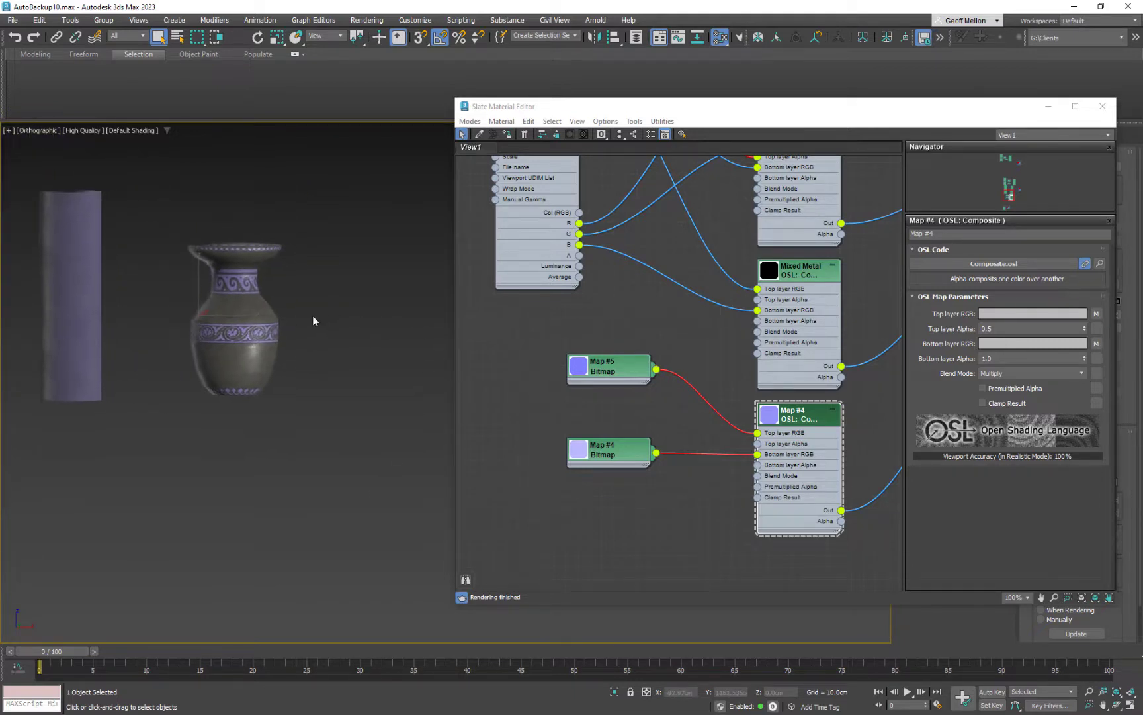
pyautogui.press('w')
pyautogui.keyDown('shift'); pyautogui.moveTo(235, 315); pyautogui.dragTo(358, 315); pyautogui.keyUp('shift')
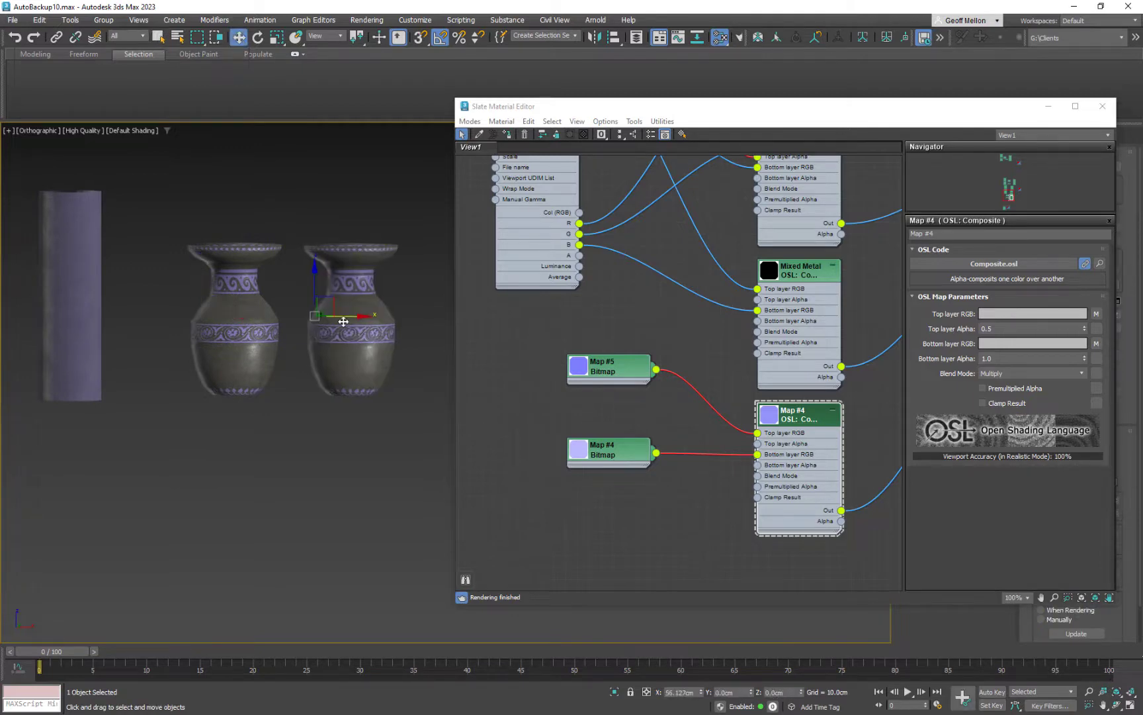
pyautogui.click(622, 416)
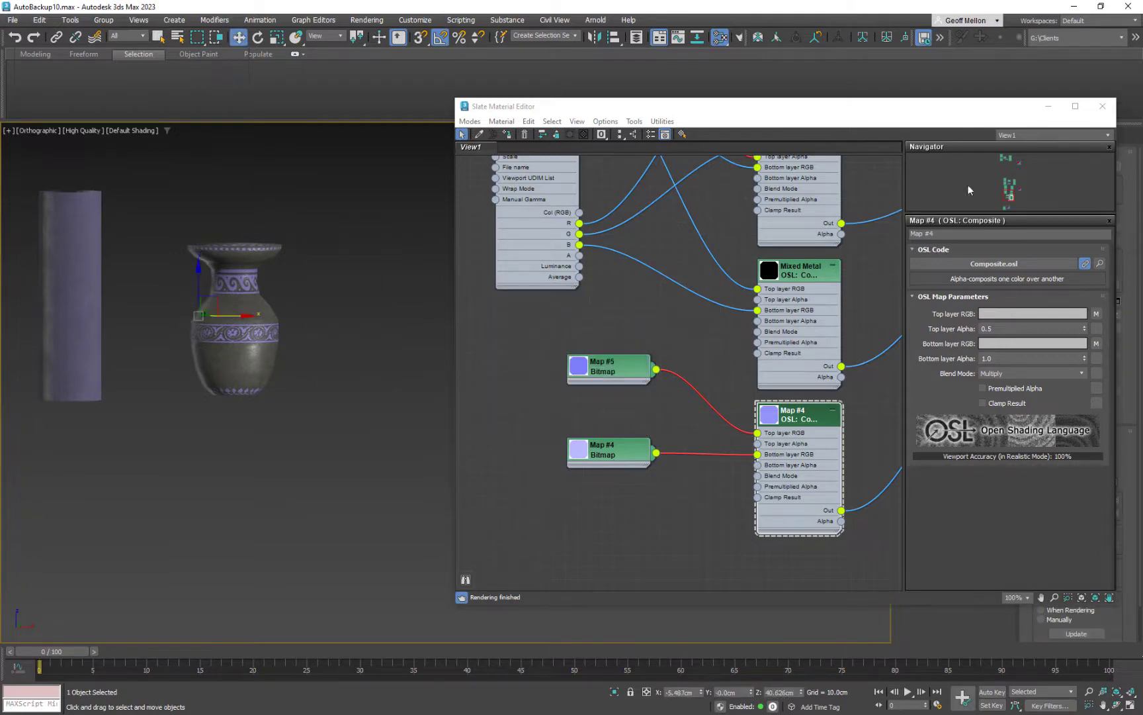
# Add a TurboSmooth modifier to the vase, inspect its motif bands, and close the Slate Material Editor
pyautogui.moveTo(988, 106); pyautogui.dragTo(747, 139)
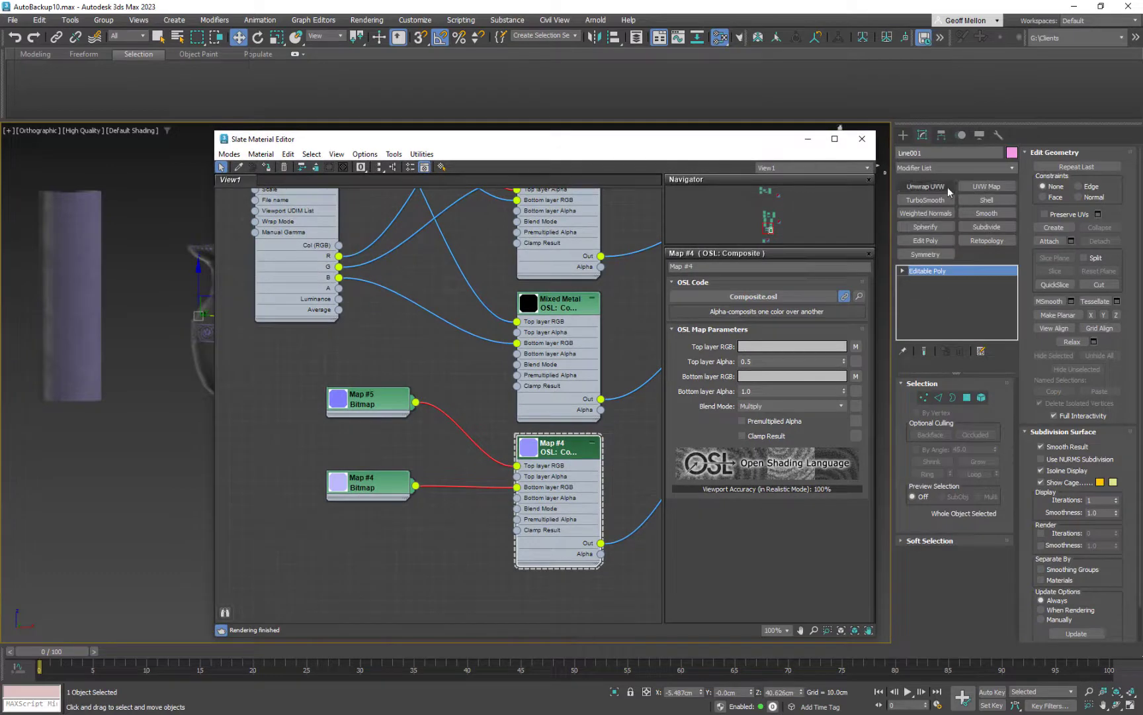
pyautogui.moveTo(149, 252); pyautogui.dragTo(62, 229, button='middle')
pyautogui.scroll(5, 136, 304)
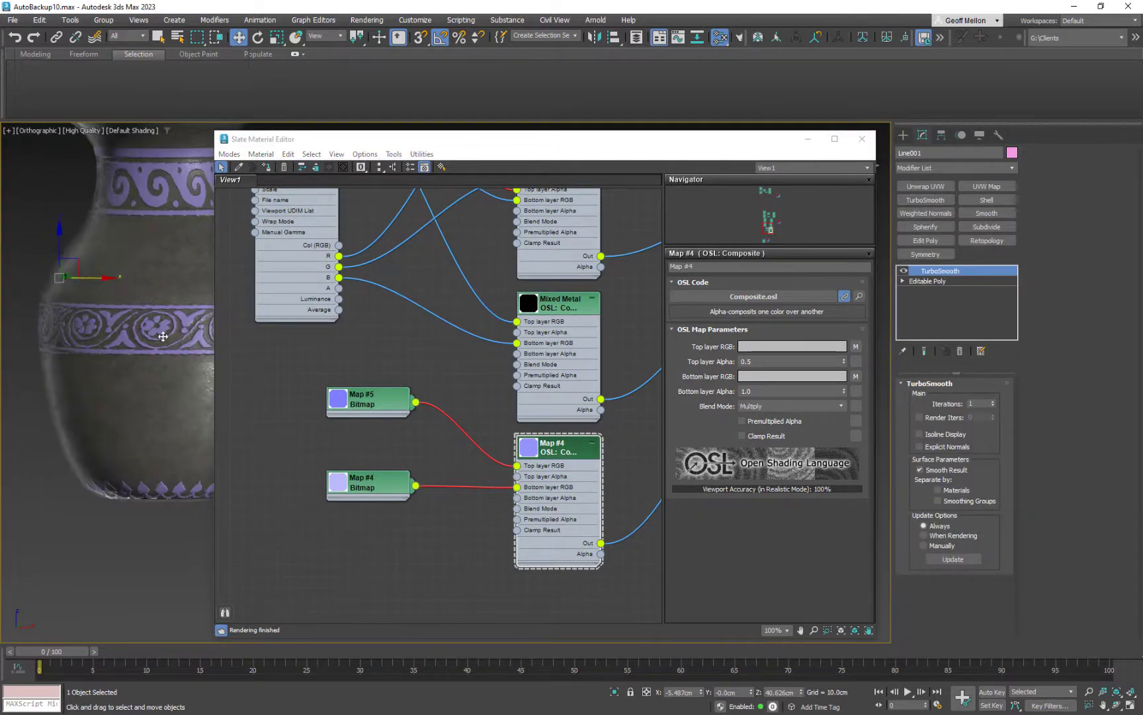
pyautogui.moveTo(133, 292); pyautogui.dragTo(94, 340, button='middle')
pyautogui.scroll(2, 29, 387)
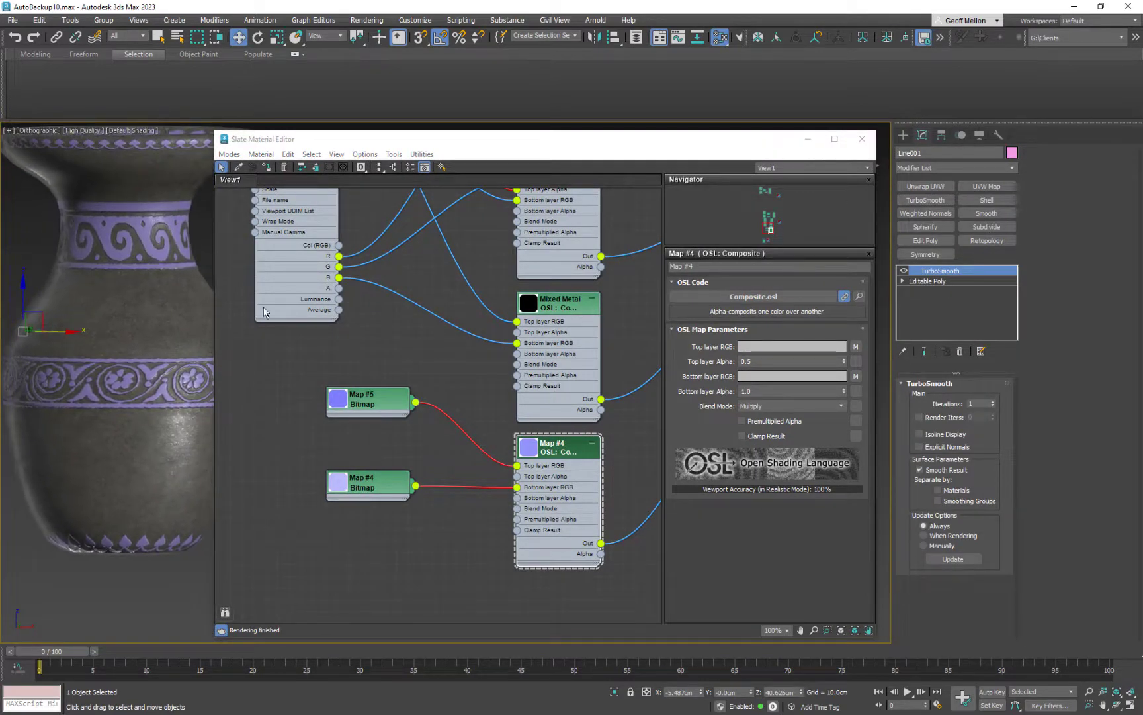
pyautogui.click(862, 138)
pyautogui.scroll(-3, 377, 327)
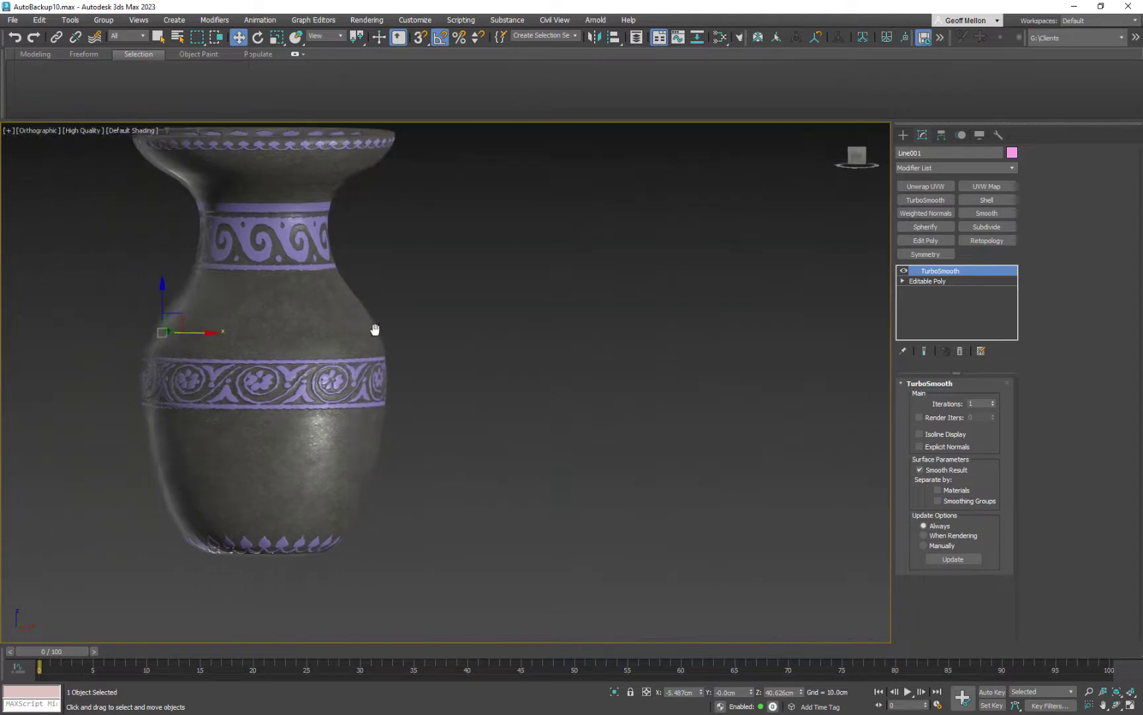
# Rename the vase object as Vase 1
pyautogui.click(924, 153)
pyautogui.write('Vase')
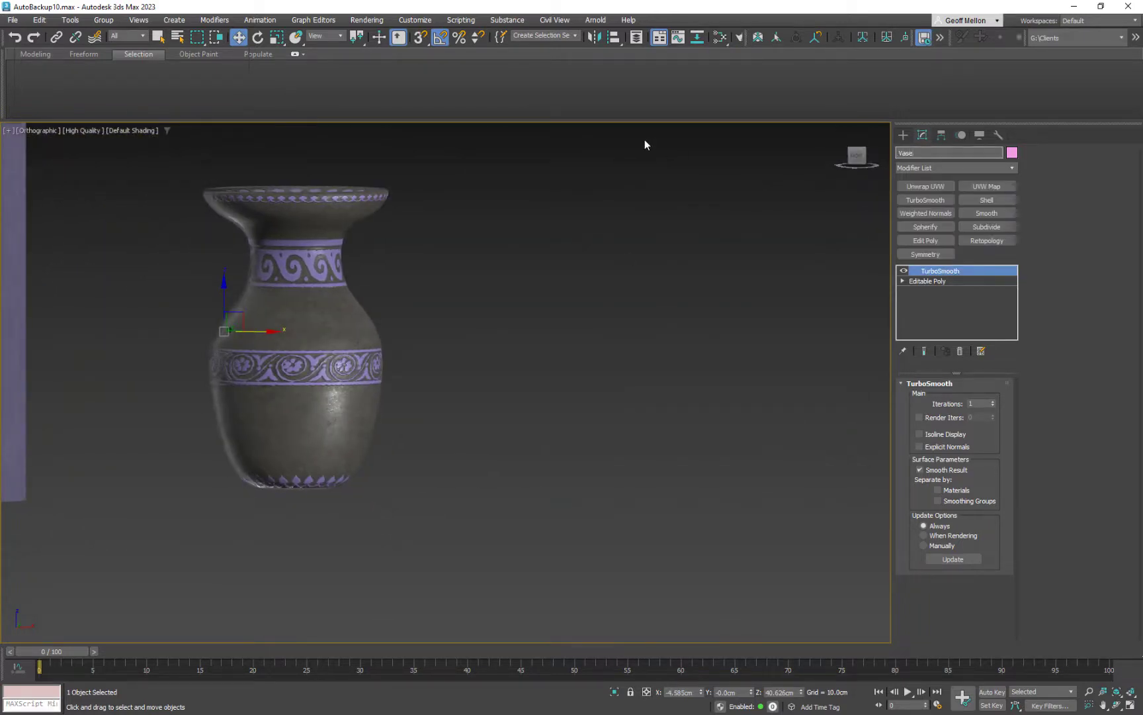
pyautogui.write(' 1')
pyautogui.press('Return')
# Clone the vase as one independent copy placed about 51 cm along X beside the original
pyautogui.moveTo(258, 336)
pyautogui.keyDown('shift'); pyautogui.mouseDown()
pyautogui.moveTo(649, 335)
pyautogui.moveTo(468, 335)
pyautogui.mouseUp(); pyautogui.keyUp('shift')
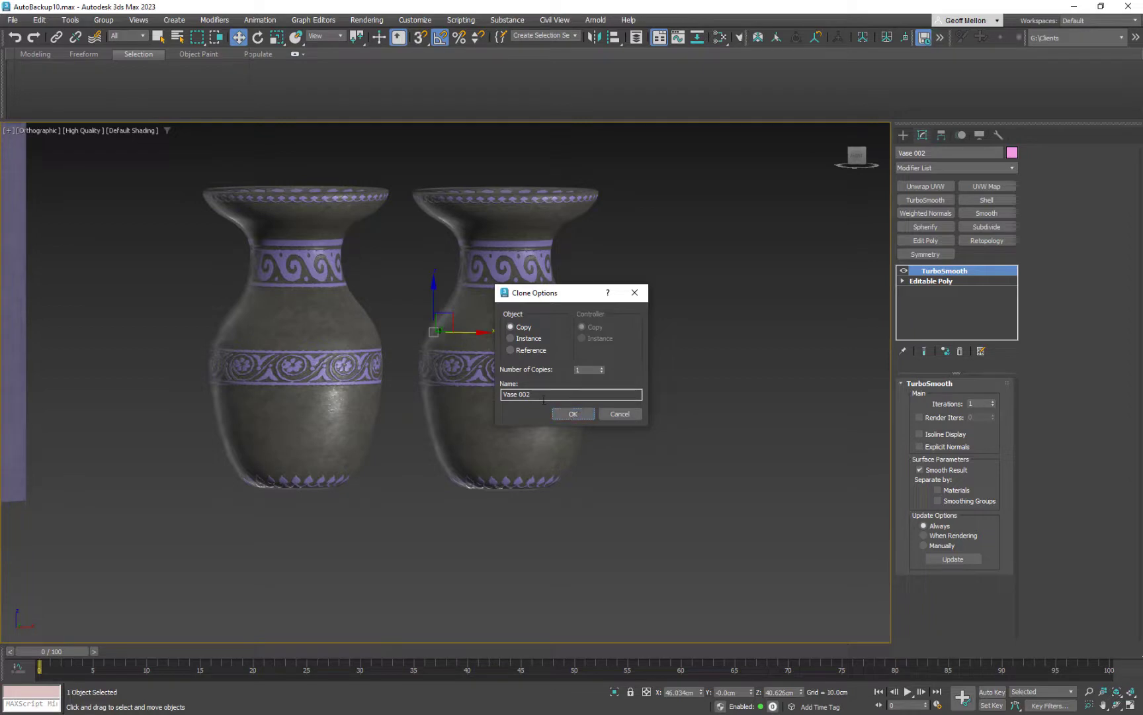
pyautogui.click(570, 416)
pyautogui.moveTo(605, 343)
pyautogui.mouseDown(button='middle')
pyautogui.moveTo(465, 322)
pyautogui.moveTo(534, 316)
pyautogui.mouseUp(button='middle')
pyautogui.moveTo(452, 306); pyautogui.dragTo(454, 306)
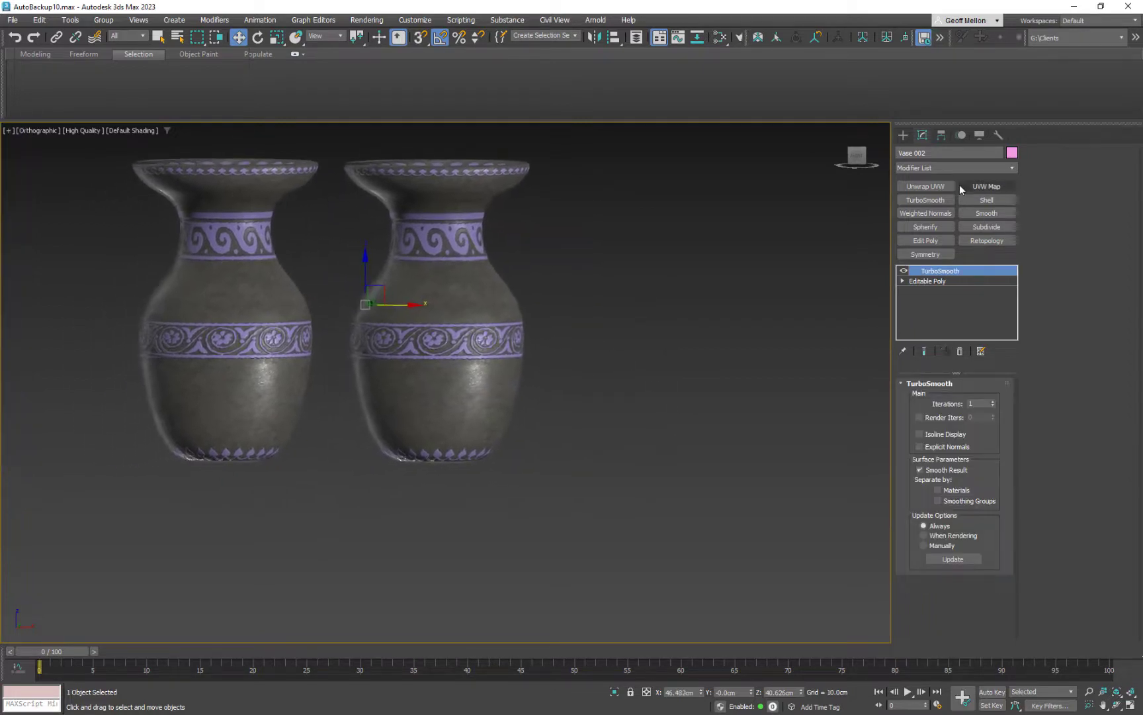
# Remove the TurboSmooth modifier from the copied vase and add an Unwrap UVW modifier to it
pyautogui.click(960, 351)
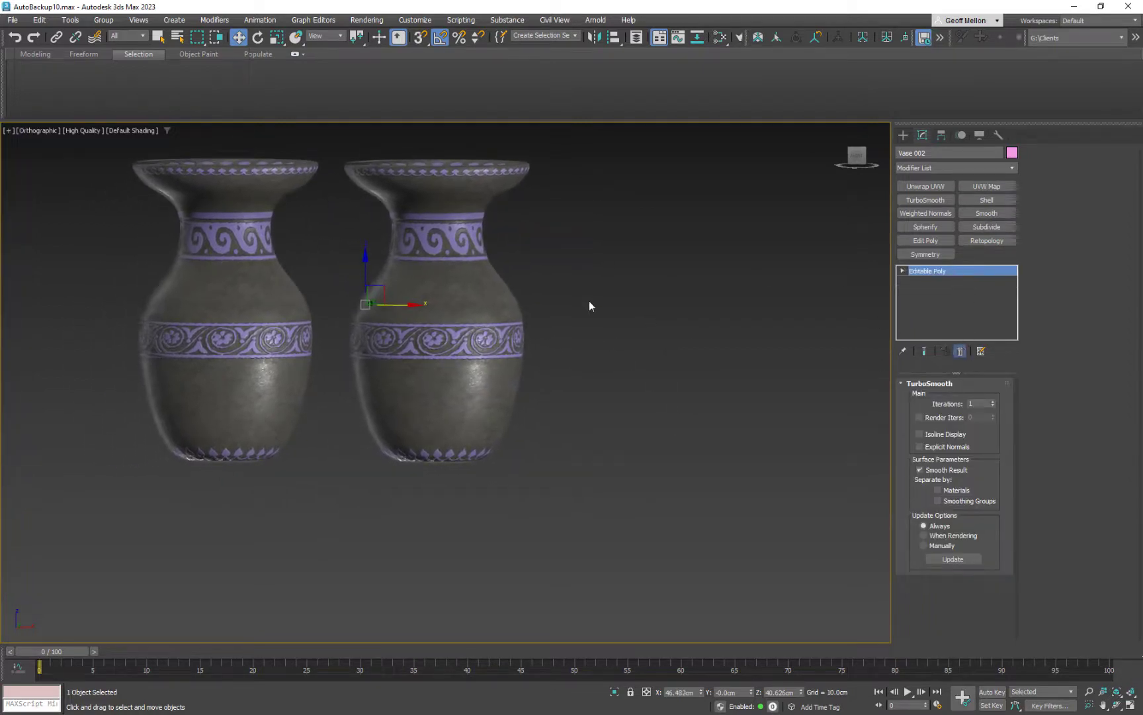
pyautogui.moveTo(718, 315)
pyautogui.mouseDown(button='middle')
pyautogui.moveTo(704, 319)
pyautogui.moveTo(701, 306)
pyautogui.mouseUp(button='middle')
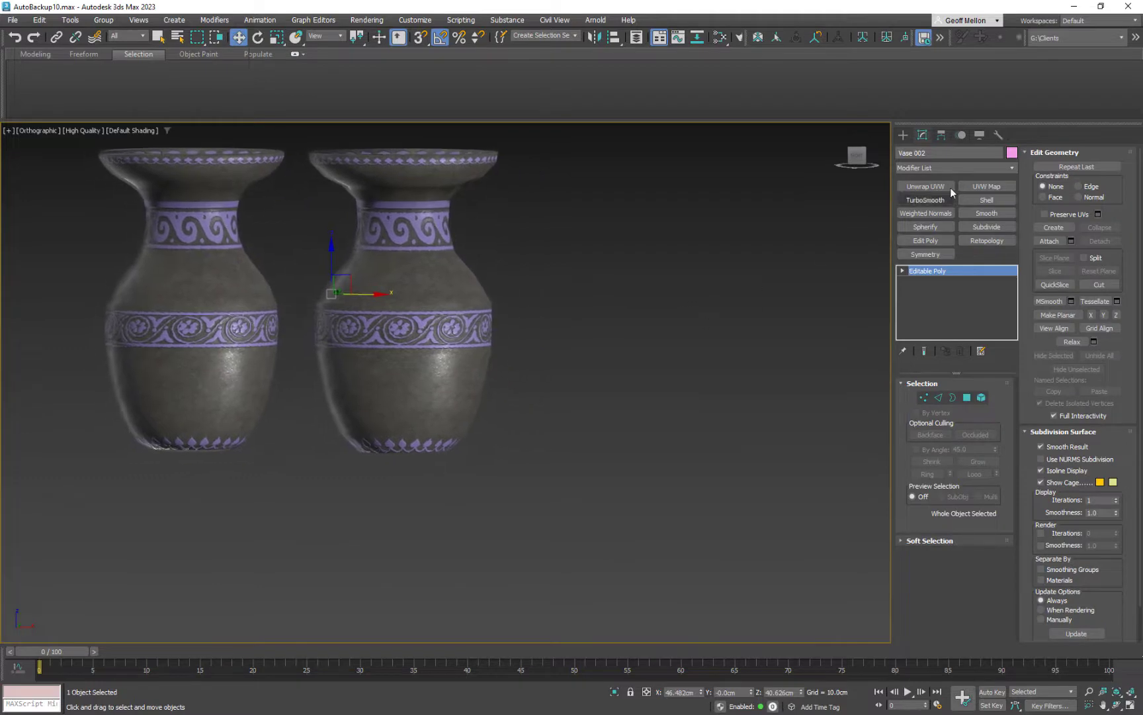
pyautogui.click(925, 186)
pyautogui.moveTo(610, 354); pyautogui.dragTo(593, 354, button='middle')
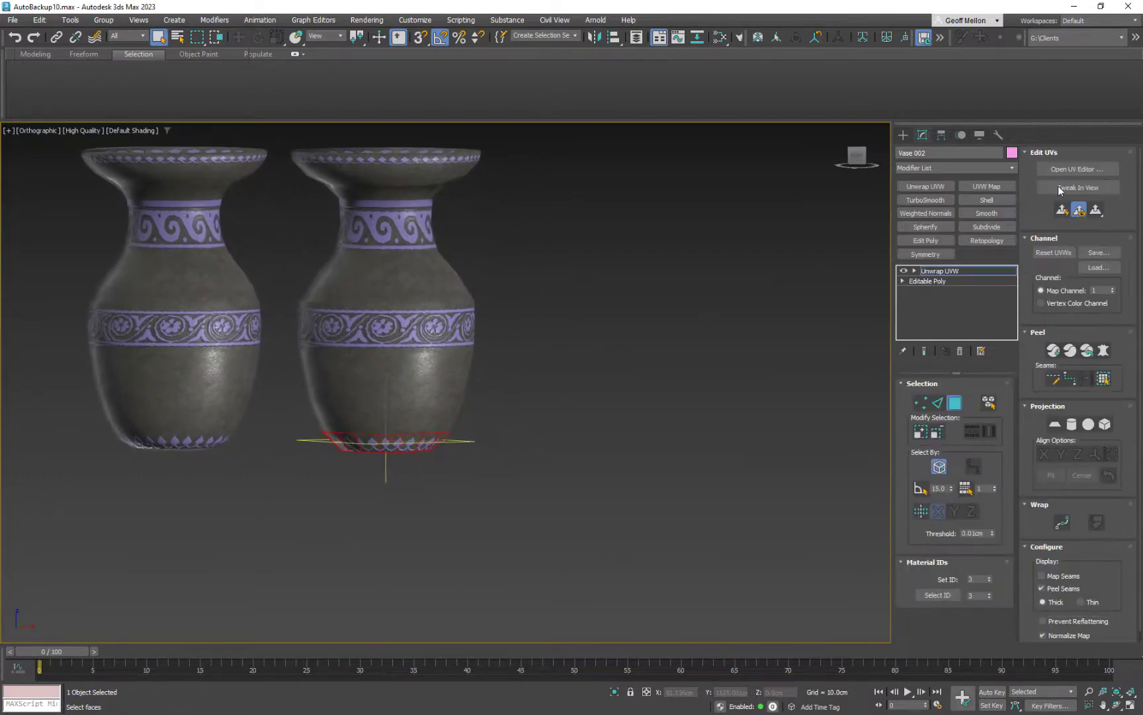
# Set the copied vase's Unwrap UVW to map channel 2 and move the current UVs into that channel
pyautogui.click(1112, 289)
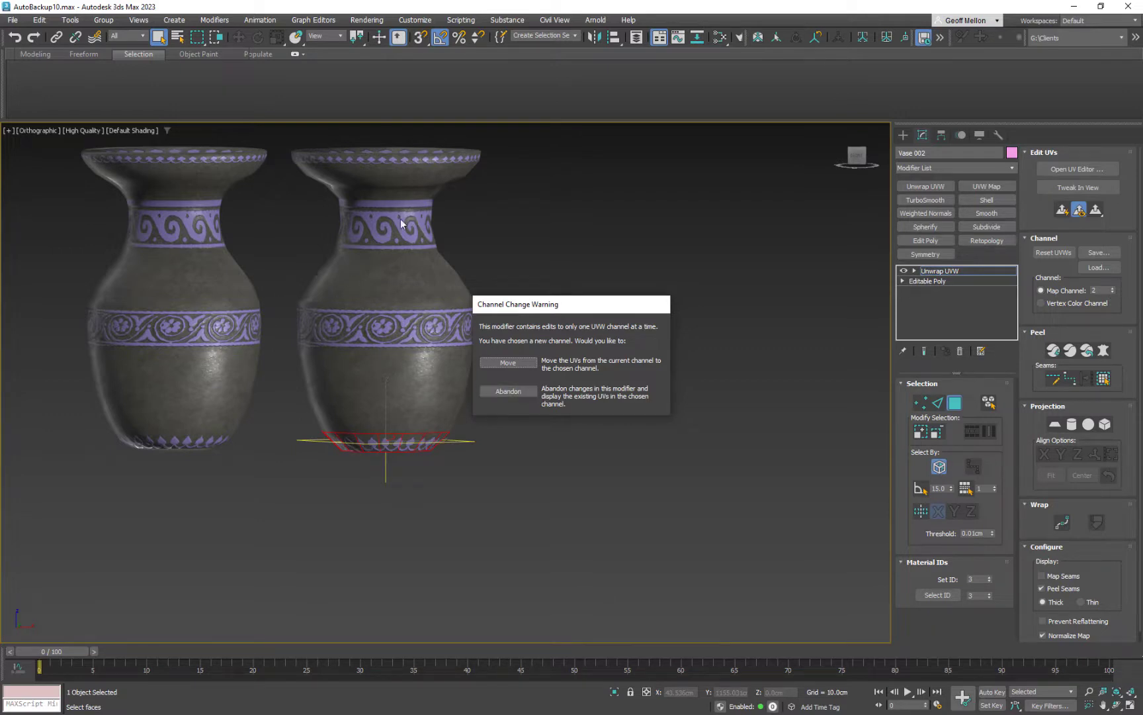
pyautogui.click(508, 363)
pyautogui.moveTo(381, 342); pyautogui.dragTo(439, 334, button='middle')
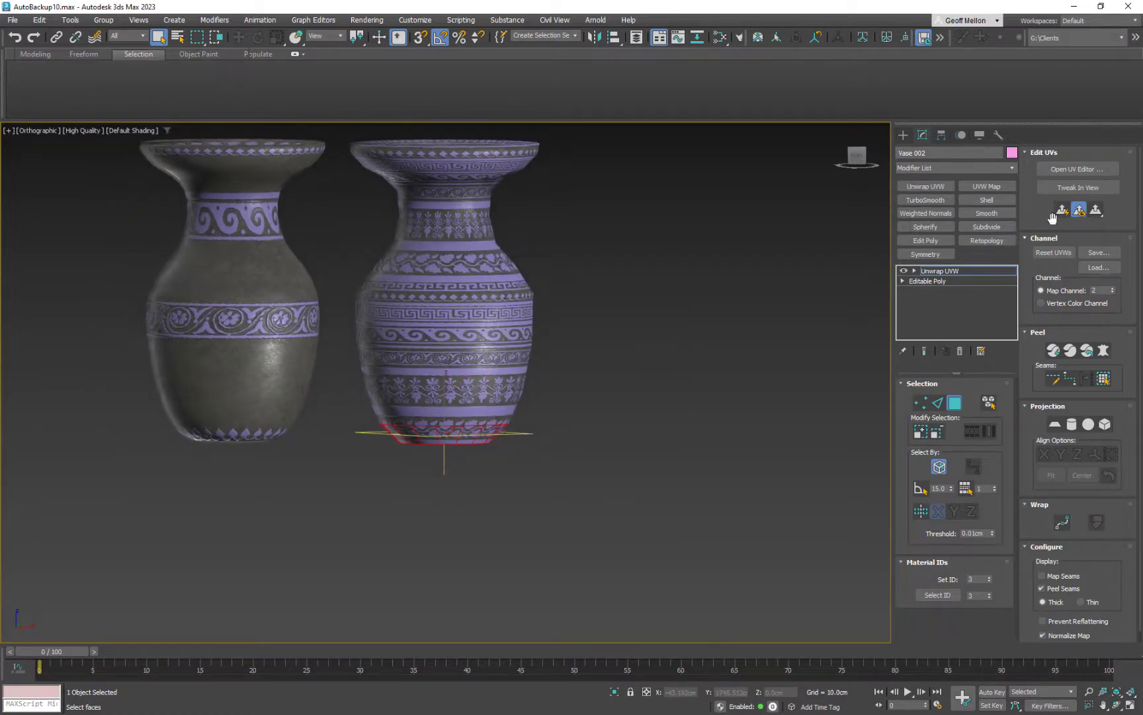
# Open the UV editor, select the vase's UVs as whole elements, and scale them down to fit one UV tile
pyautogui.click(1064, 166)
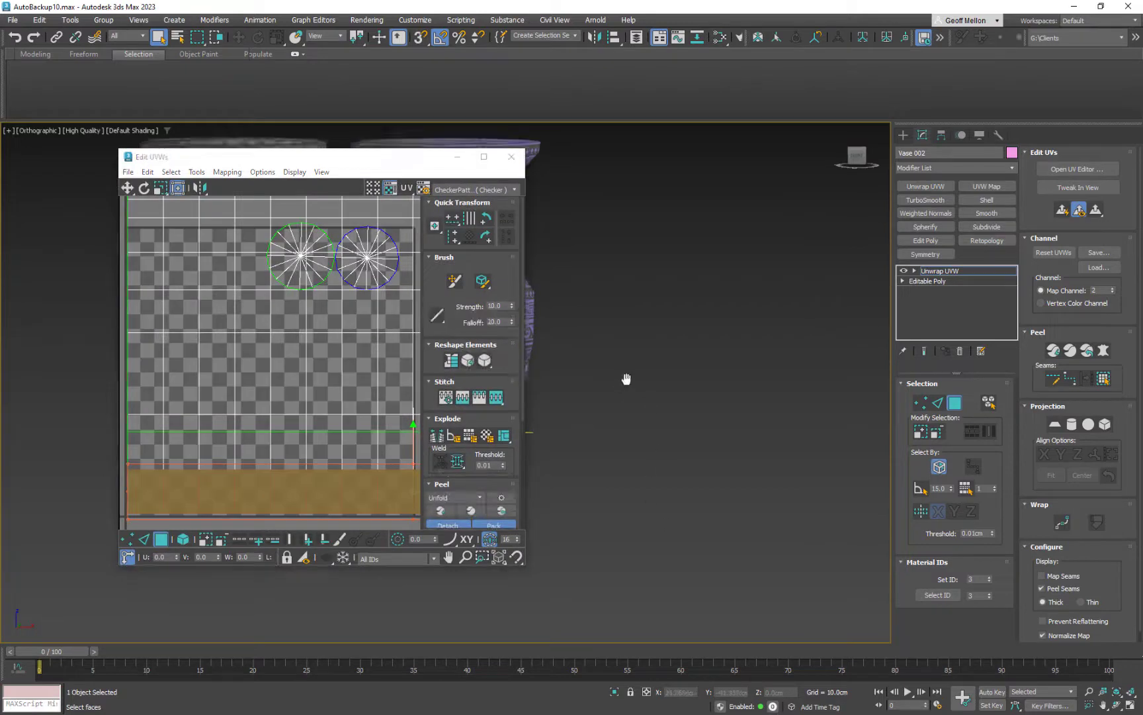
pyautogui.scroll(-5, 290, 326)
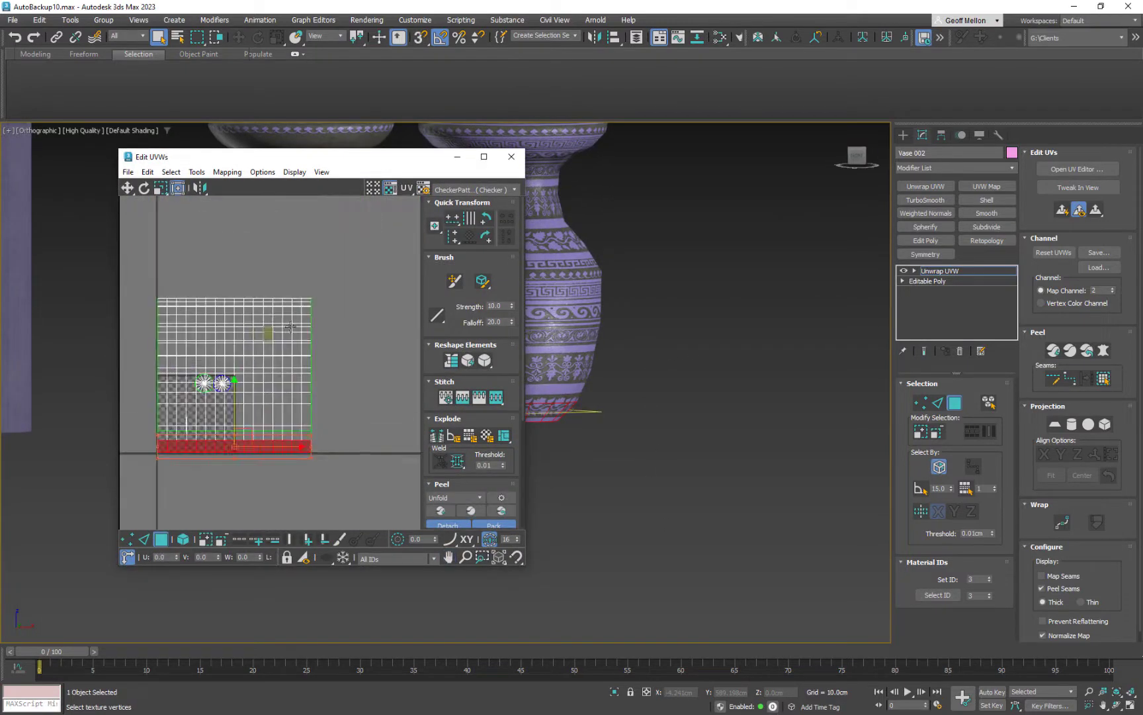
pyautogui.click(185, 539)
pyautogui.click(294, 409)
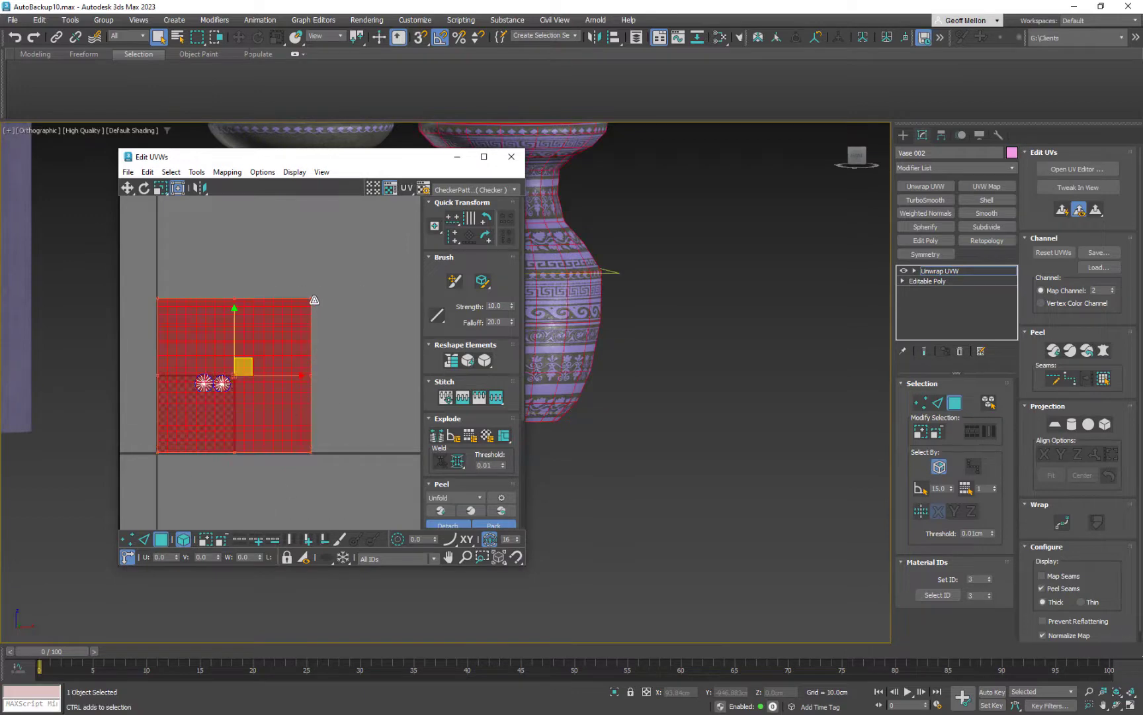
pyautogui.moveTo(303, 300); pyautogui.dragTo(230, 377)
pyautogui.moveTo(590, 338); pyautogui.dragTo(783, 339, button='middle')
pyautogui.moveTo(248, 422); pyautogui.dragTo(314, 403, button='middle')
pyautogui.moveTo(762, 423); pyautogui.dragTo(825, 460, button='middle')
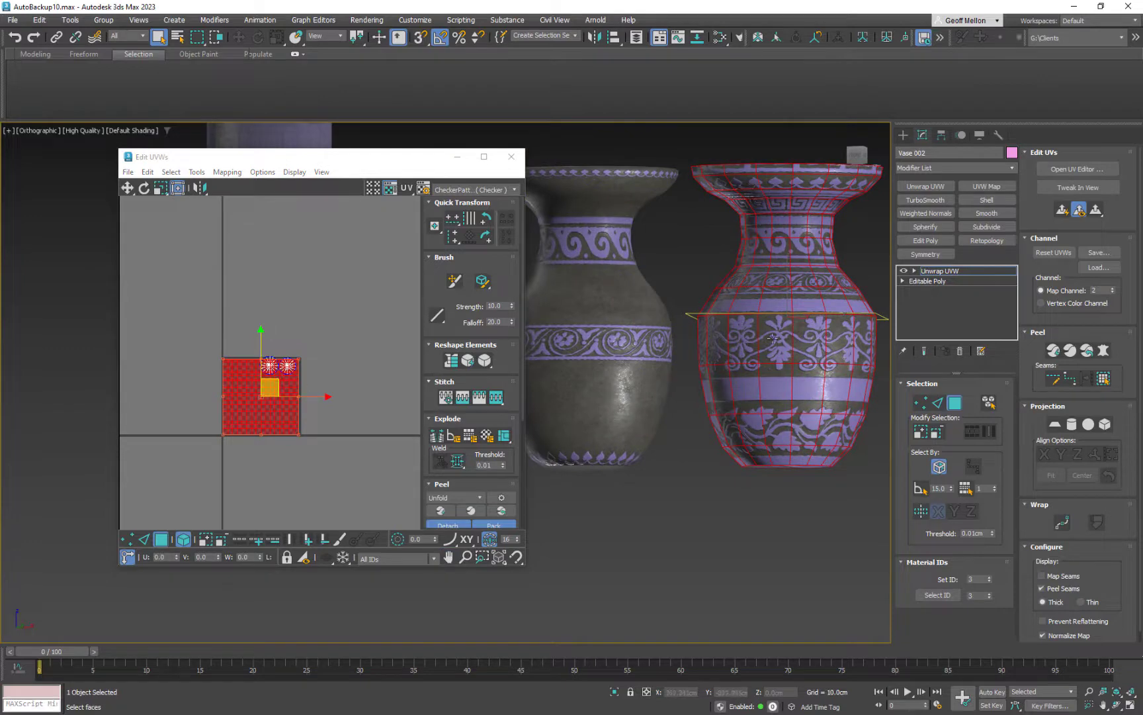
pyautogui.moveTo(830, 343); pyautogui.dragTo(746, 367, button='middle')
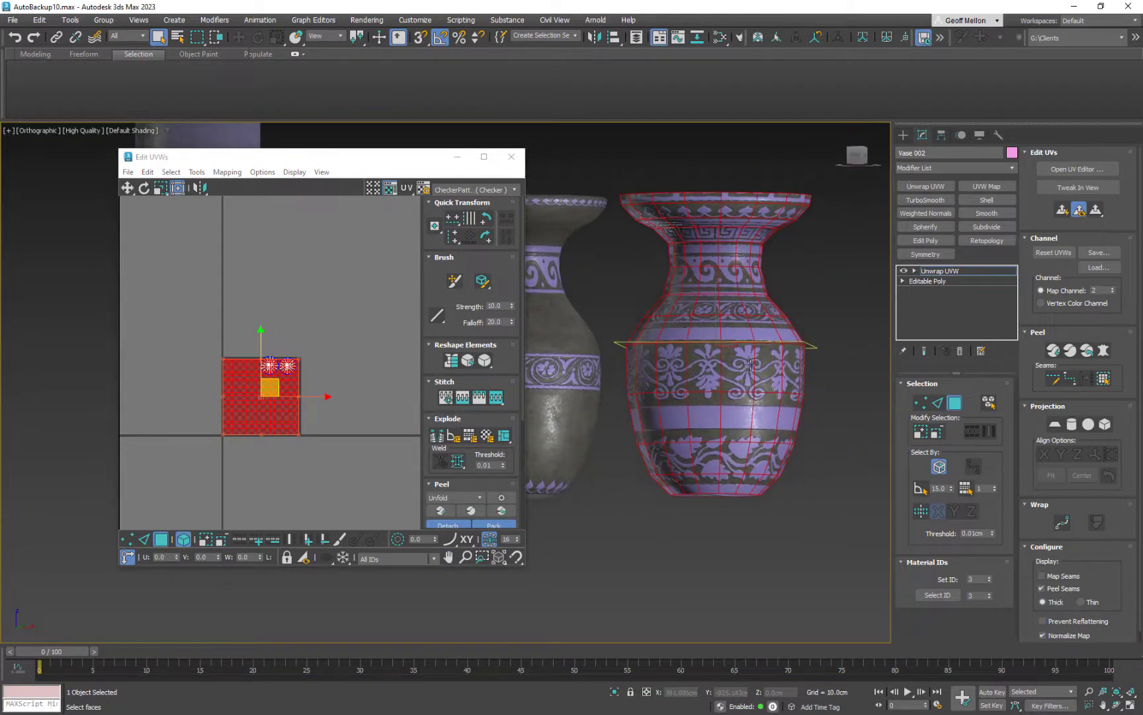
# Try to box-select the wide palmette band's UV faces while whole-element selection is on
pyautogui.click(750, 364)
pyautogui.keyDown('ctrl'); pyautogui.click(751, 405); pyautogui.keyUp('ctrl')
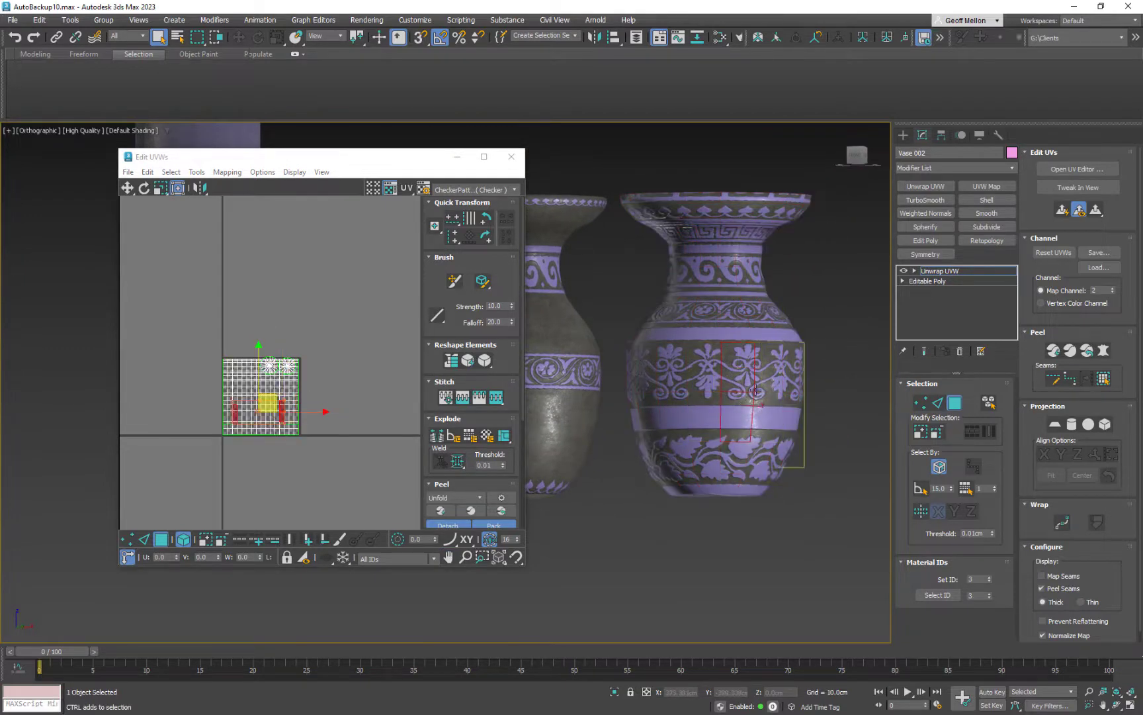
pyautogui.scroll(4, 260, 413)
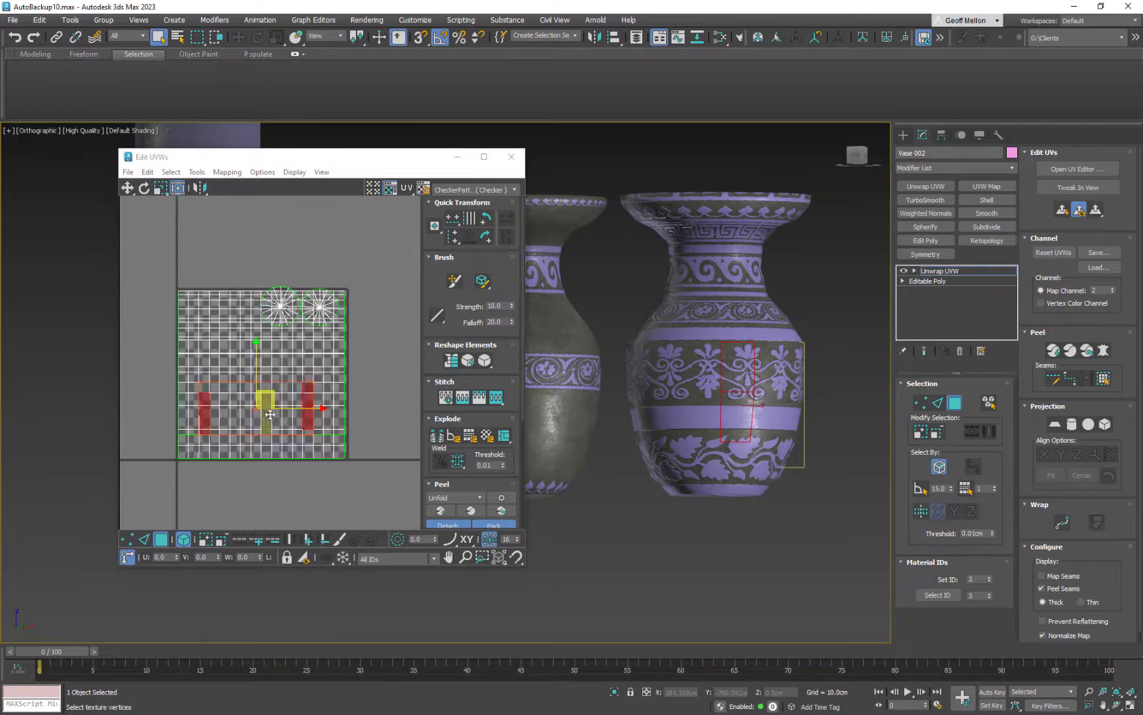
pyautogui.moveTo(365, 389); pyautogui.dragTo(120, 431)
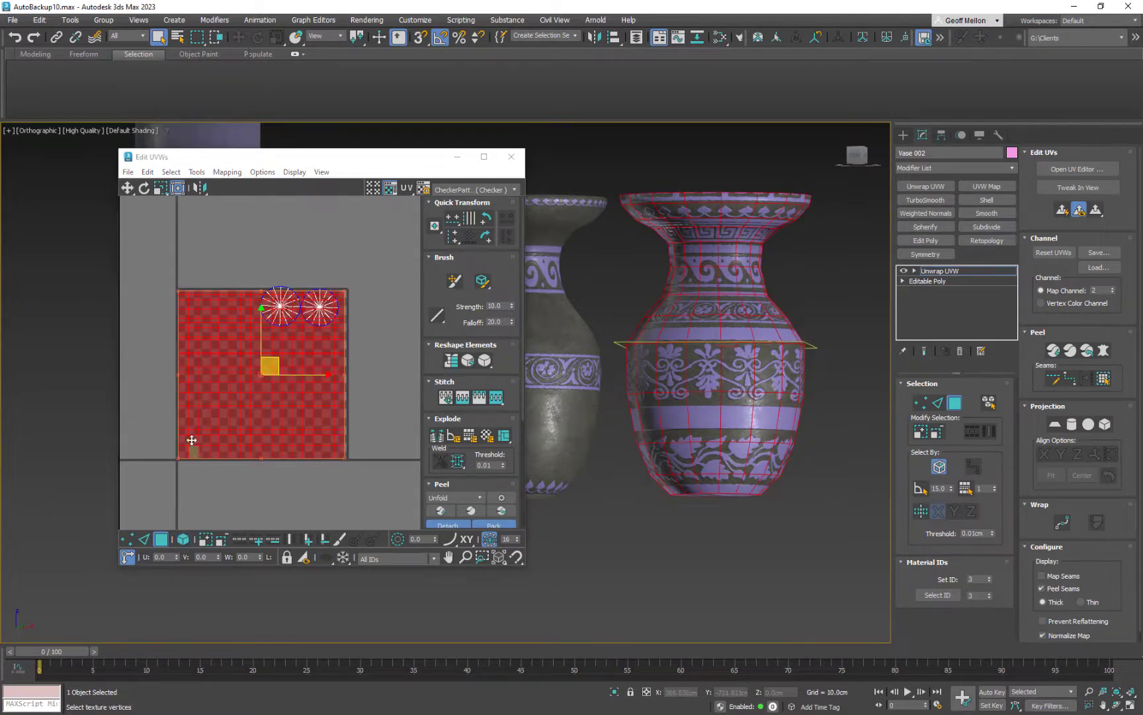
# Locate the wide palmette band's faces on the vase and select its UV rows around the full width without whole-element selection
pyautogui.click(772, 379)
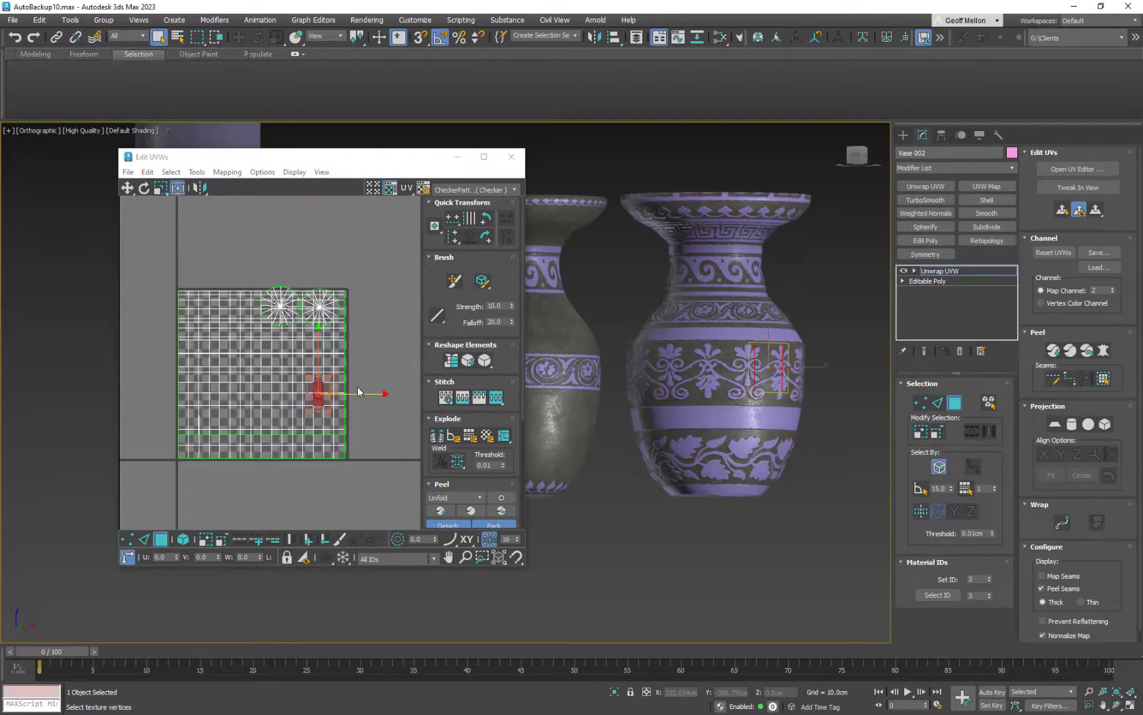
pyautogui.keyDown('ctrl'); pyautogui.click(762, 406); pyautogui.keyUp('ctrl')
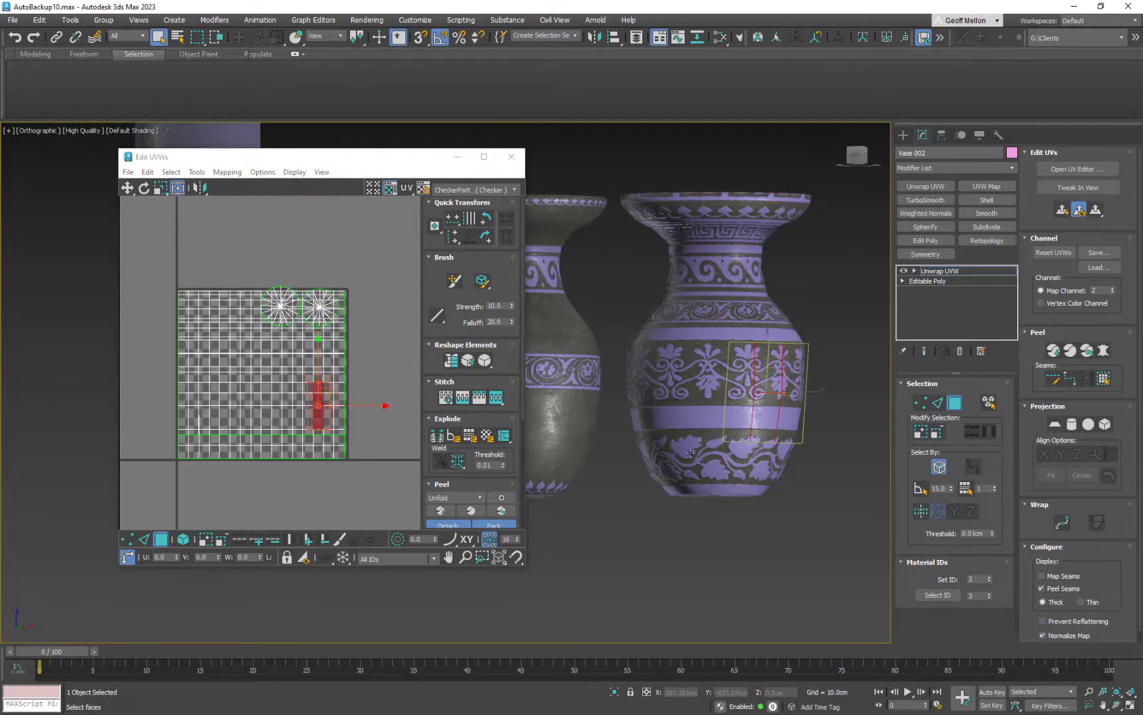
pyautogui.click(768, 334)
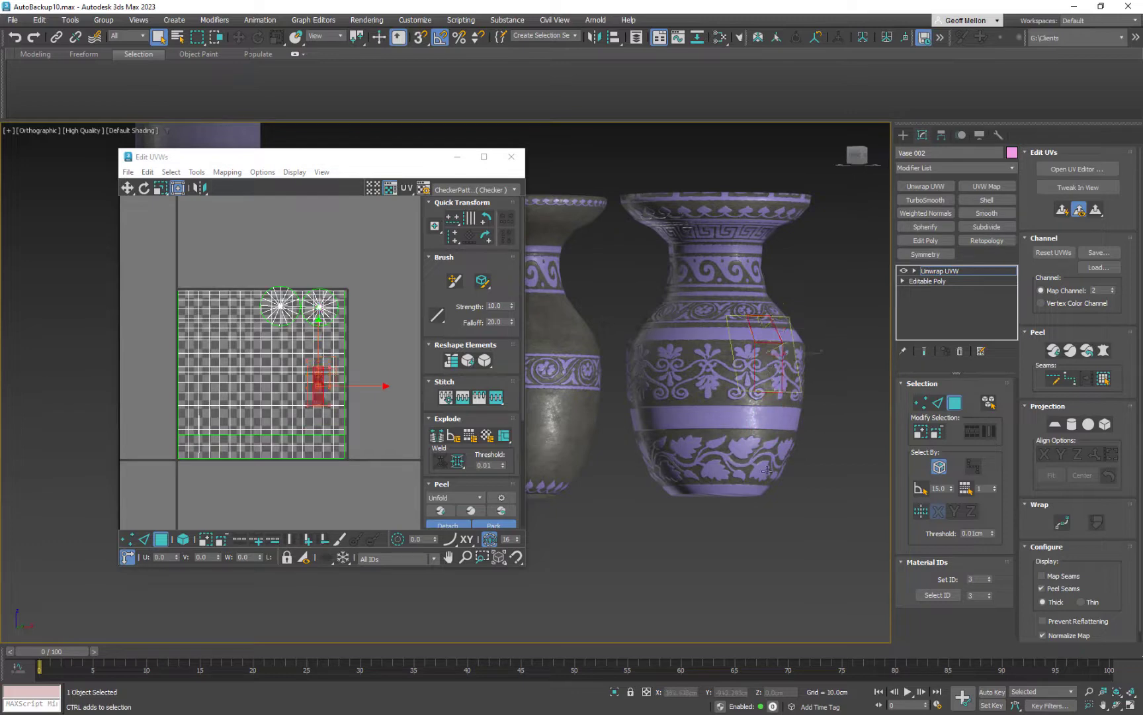
pyautogui.keyDown('ctrl'); pyautogui.click(759, 403); pyautogui.keyUp('ctrl')
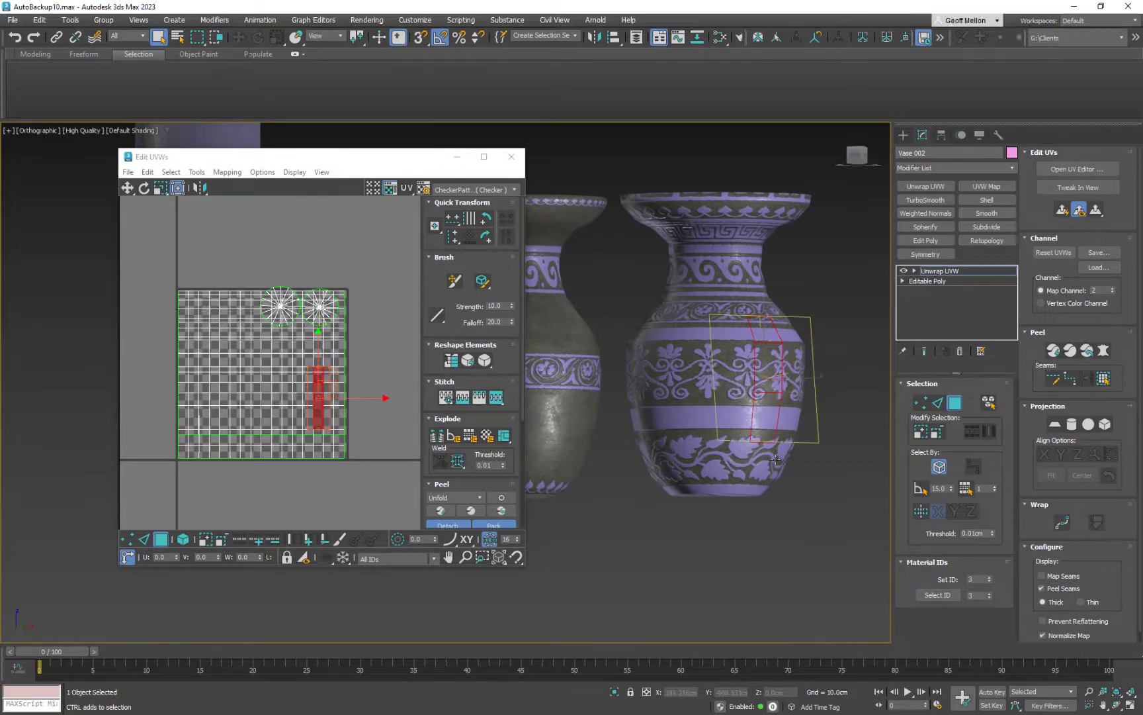
pyautogui.keyDown('alt'); pyautogui.click(780, 341); pyautogui.keyUp('alt')
pyautogui.moveTo(287, 369); pyautogui.dragTo(262, 340, button='middle')
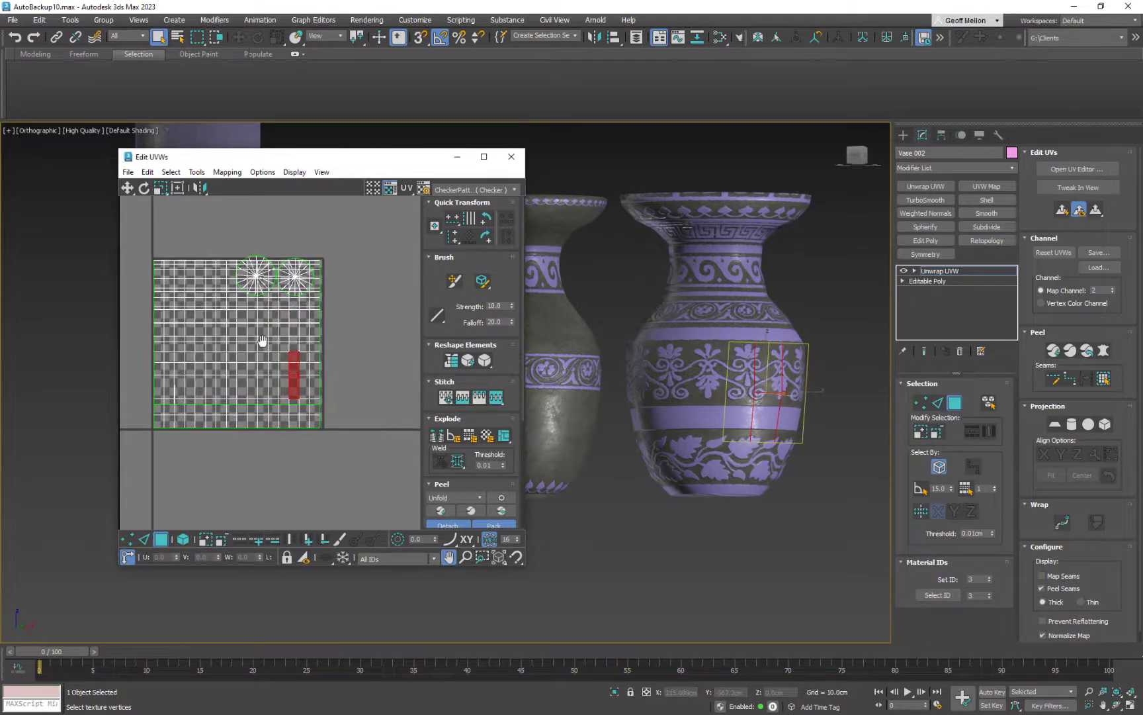
pyautogui.moveTo(337, 354); pyautogui.dragTo(115, 398)
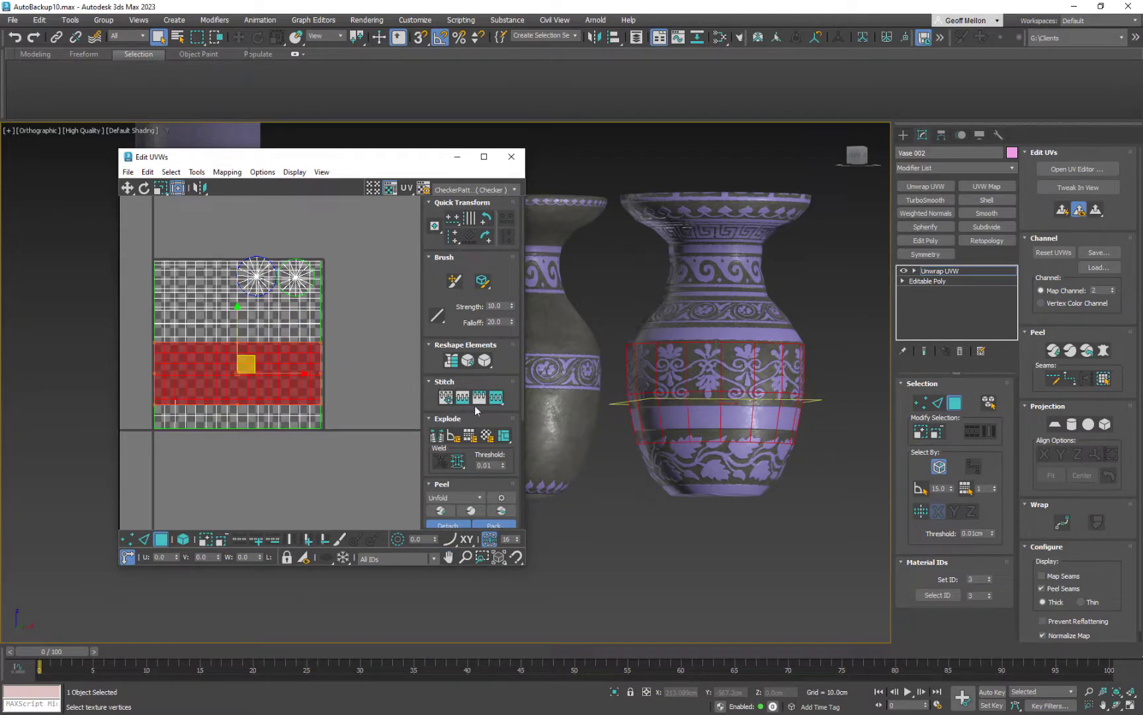
# Offset the selected palmette band's UVs by 1 in U, into the neighbouring tile
pyautogui.rightClick(847, 378)
pyautogui.click(337, 363)
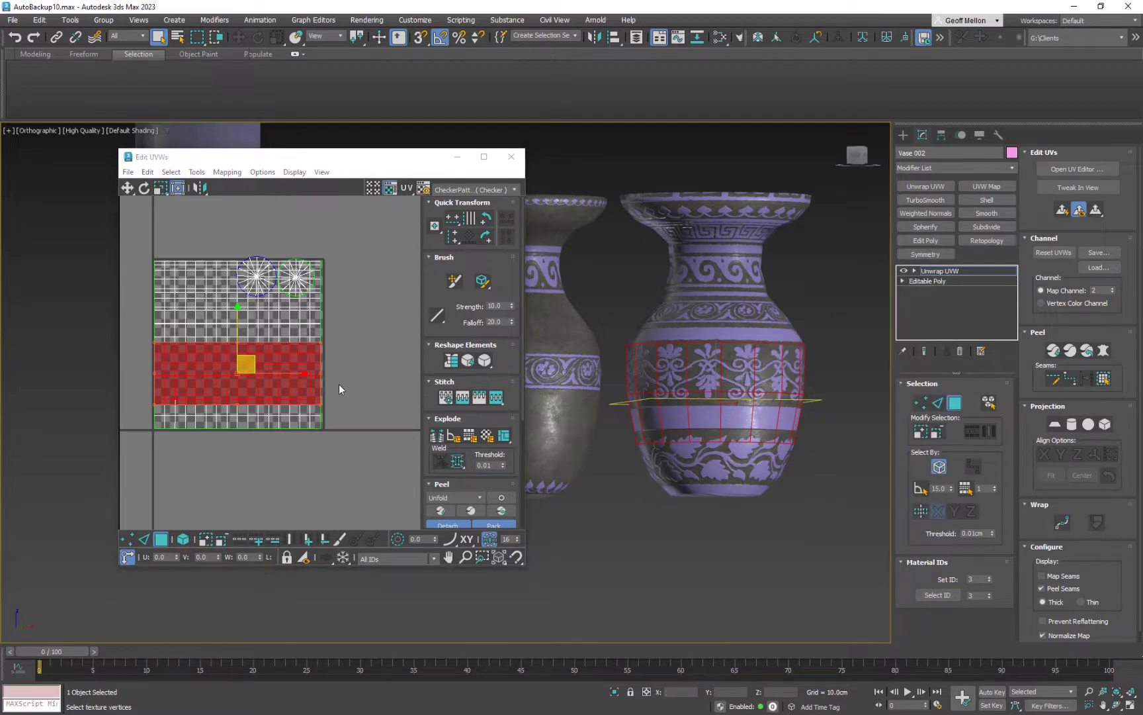
pyautogui.rightClick(340, 381)
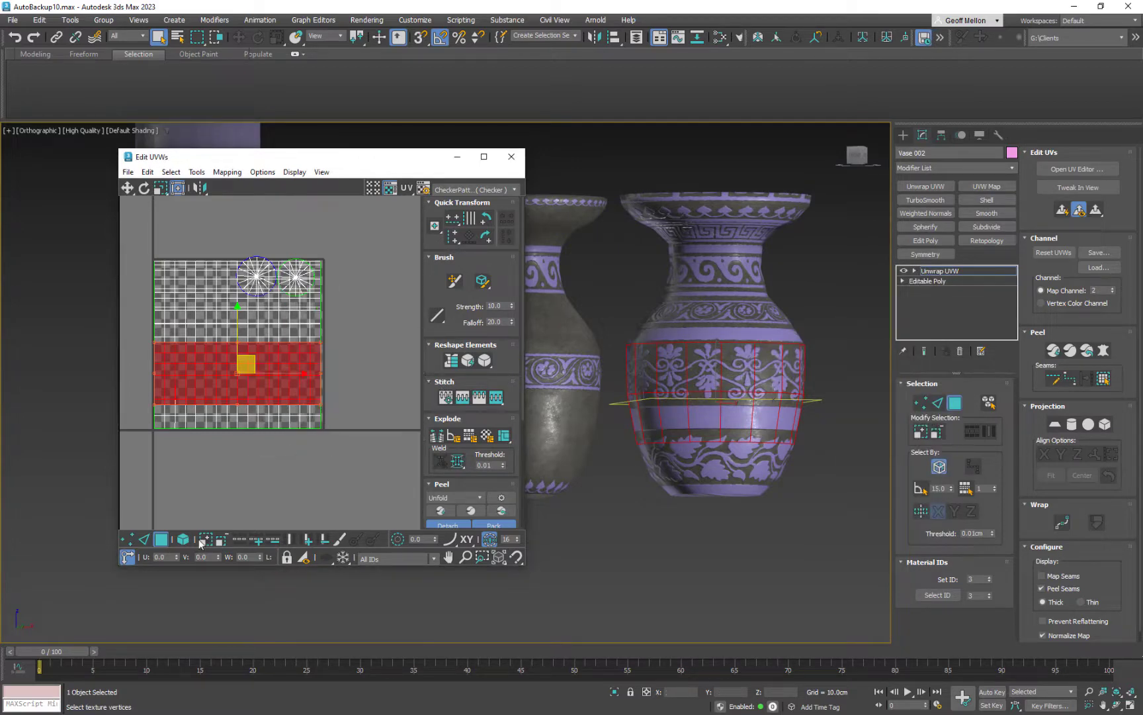
pyautogui.moveTo(168, 556); pyautogui.dragTo(104, 547)
pyautogui.write('1')
pyautogui.press('Return')
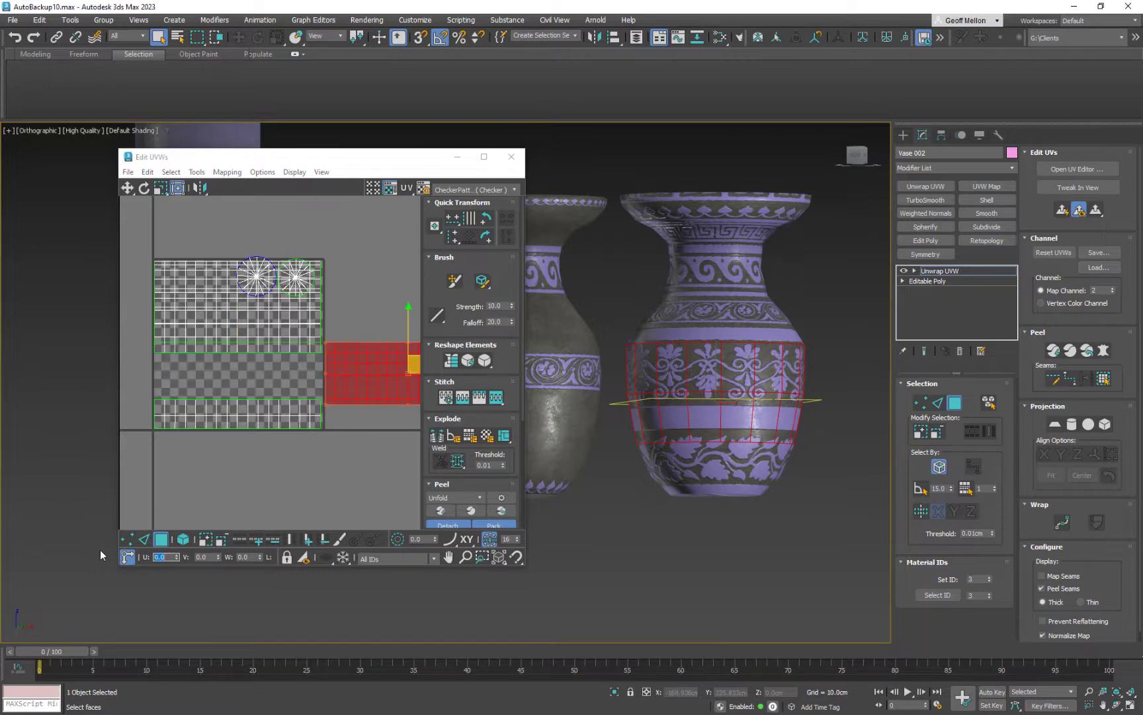
# Turn on whole-element selection and select all the vase's remaining UV elements in the main tile, including both round caps, except the palmette band
pyautogui.moveTo(182, 460); pyautogui.dragTo(75, 305)
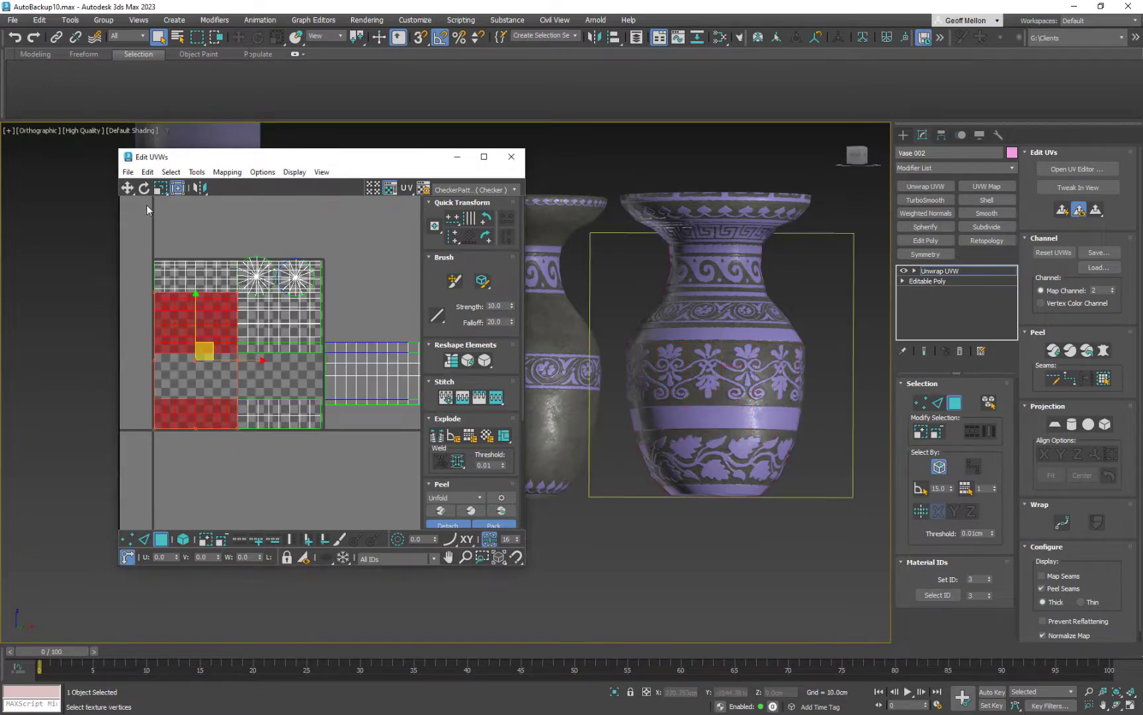
pyautogui.moveTo(146, 218); pyautogui.dragTo(206, 447)
pyautogui.click(184, 541)
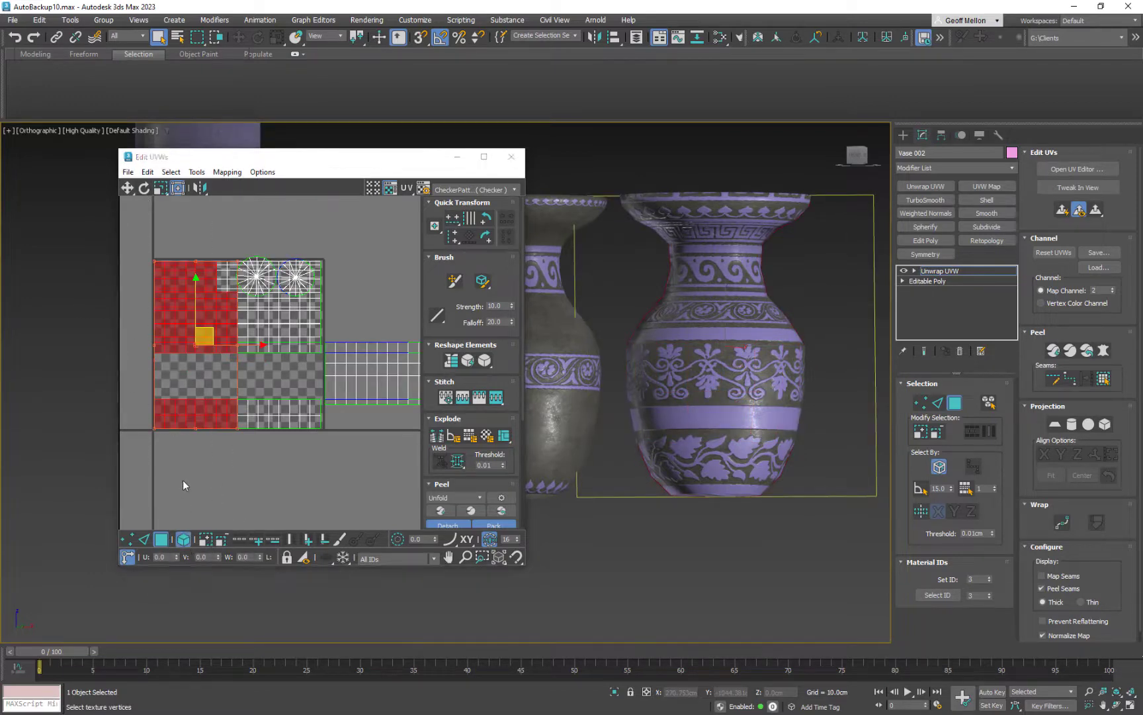
pyautogui.click(287, 423)
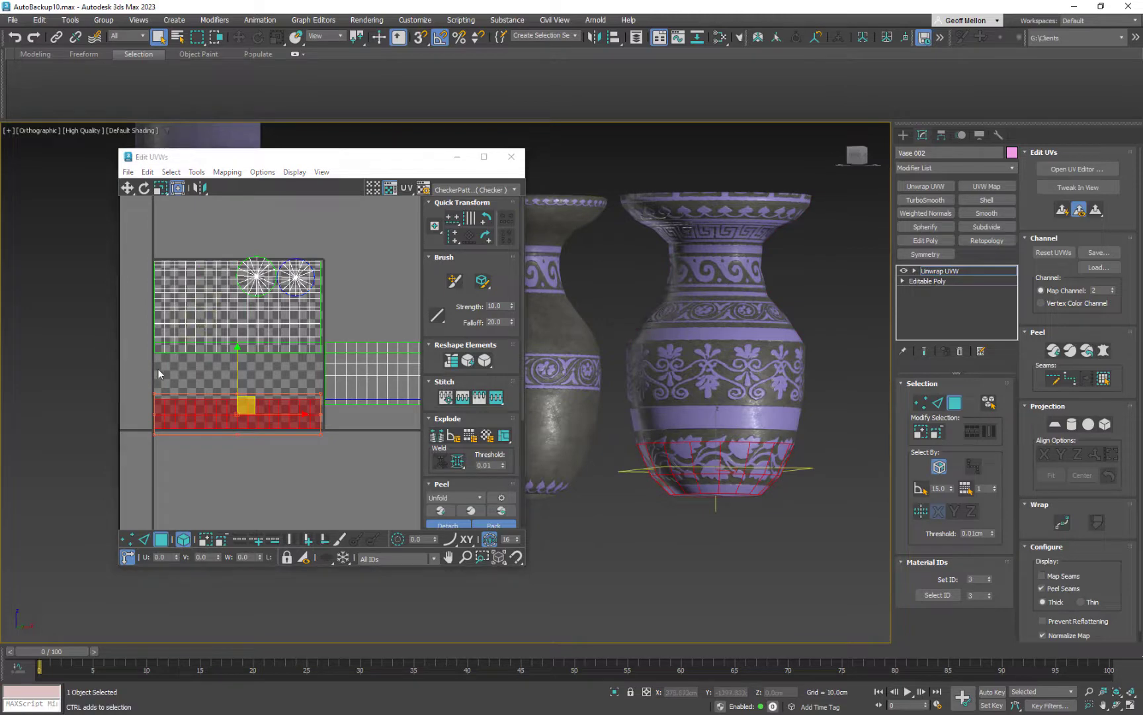
pyautogui.keyDown('ctrl'); pyautogui.click(232, 314); pyautogui.keyUp('ctrl')
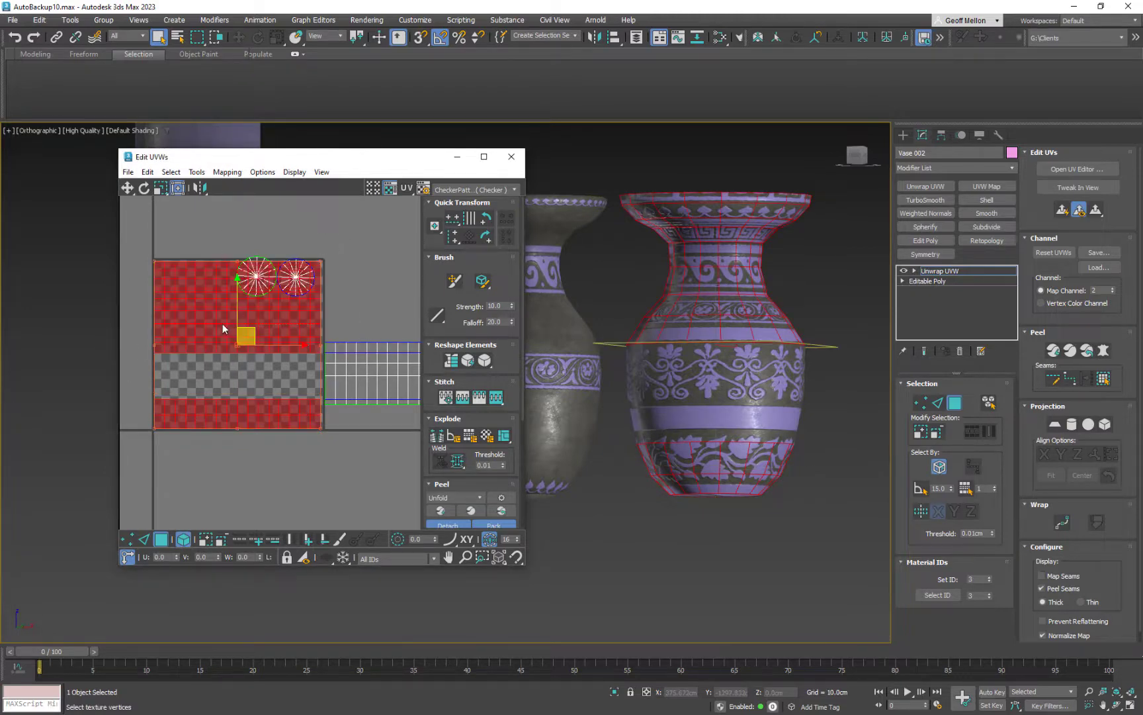
pyautogui.moveTo(338, 232); pyautogui.dragTo(190, 309)
pyautogui.keyDown('ctrl'); pyautogui.click(216, 418); pyautogui.keyUp('ctrl')
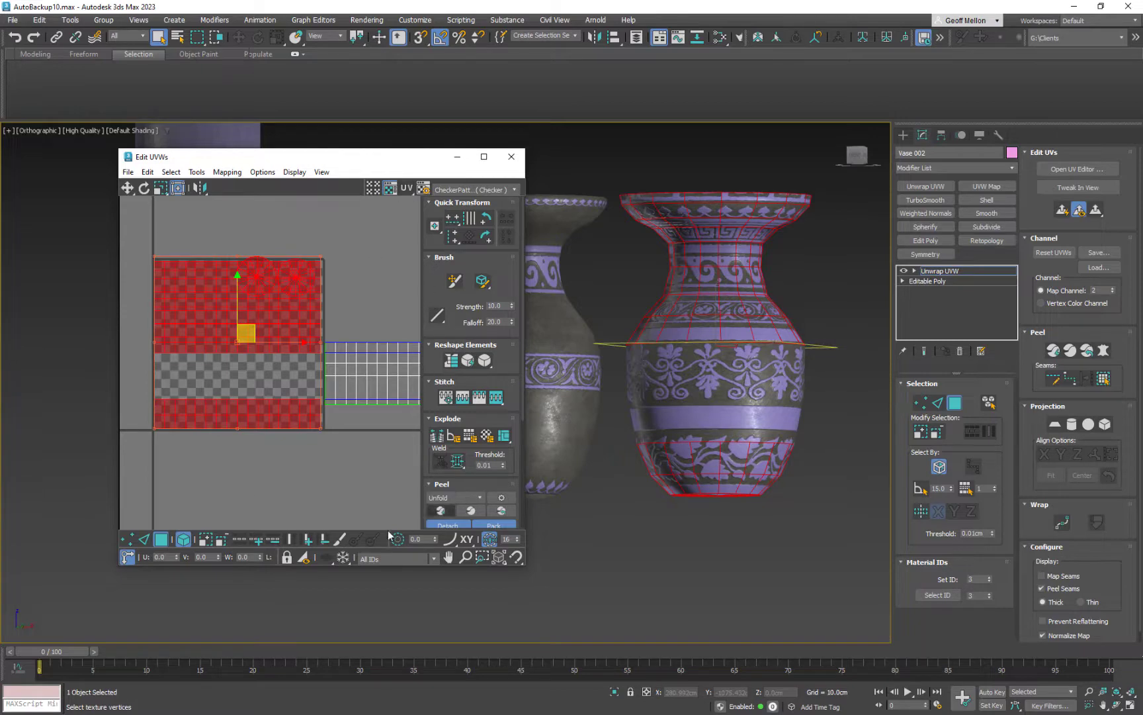
# Offset the selected UV elements by -1 in U, then check the palmette band by selecting its UVs in the opposite neighbouring tile
pyautogui.click(162, 556)
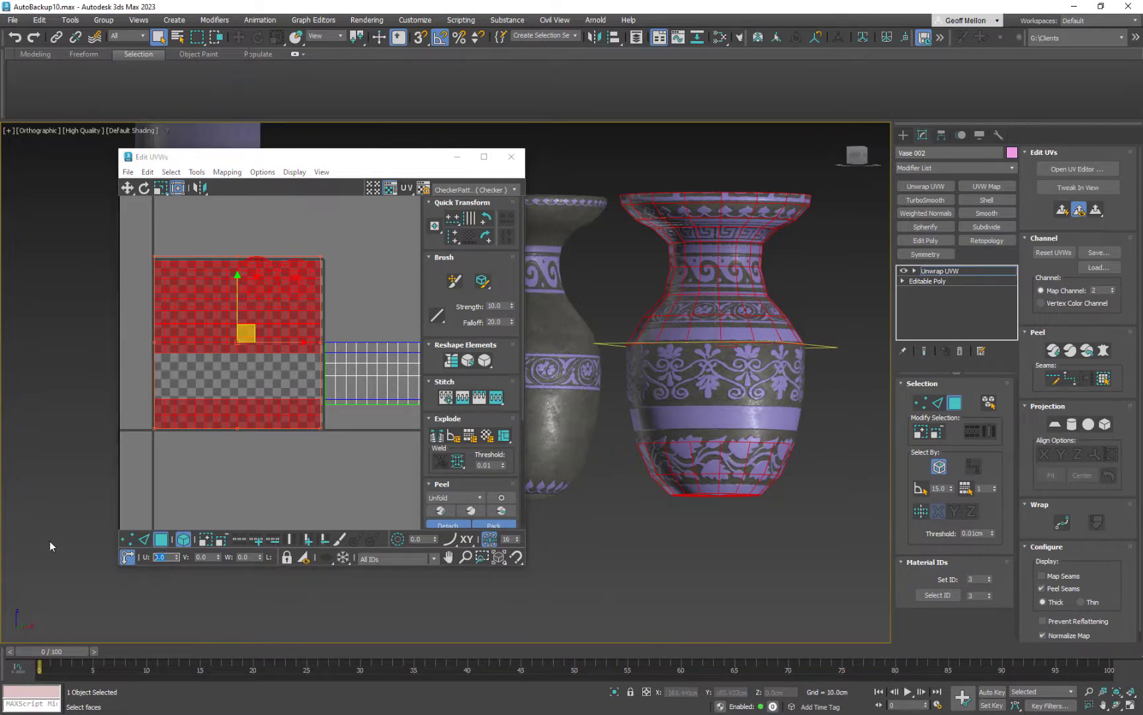
pyautogui.write('-1')
pyautogui.press('Return')
pyautogui.moveTo(192, 348); pyautogui.dragTo(274, 317, button='middle')
pyautogui.moveTo(606, 380); pyautogui.dragTo(623, 407, button='middle')
pyautogui.moveTo(337, 334); pyautogui.dragTo(232, 347, button='middle')
pyautogui.moveTo(260, 301); pyautogui.dragTo(364, 433)
pyautogui.moveTo(380, 378)
pyautogui.mouseDown(button='middle')
pyautogui.moveTo(309, 396)
pyautogui.moveTo(319, 354)
pyautogui.moveTo(437, 375)
pyautogui.mouseUp(button='middle')
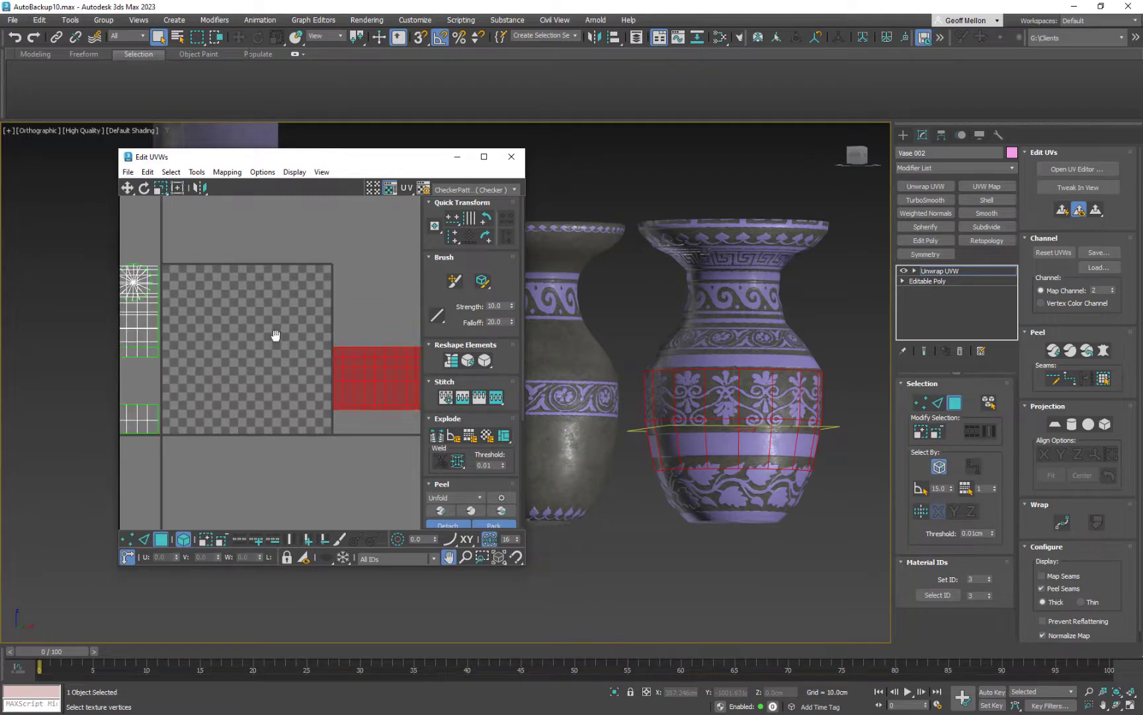
pyautogui.moveTo(276, 336); pyautogui.dragTo(321, 353, button='middle')
pyautogui.moveTo(780, 276); pyautogui.dragTo(771, 323, button='middle')
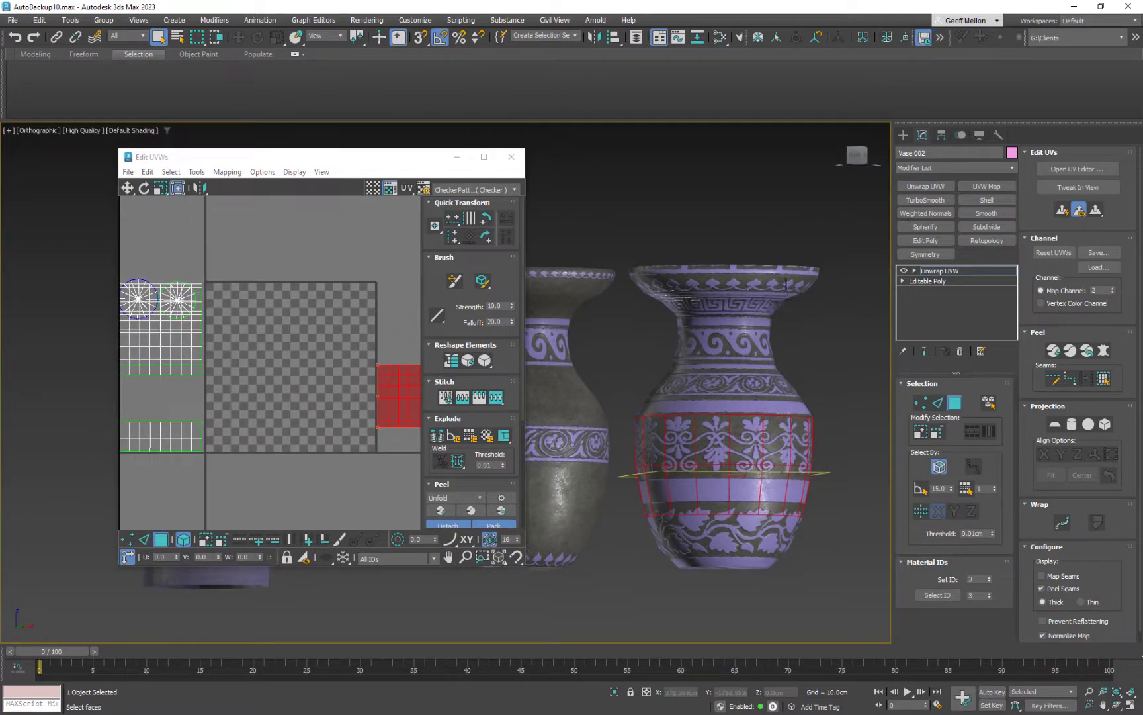
# Show the vase's edges and pick two faces on the small leaf band below the rim to locate them in the UV layout
pyautogui.click(785, 283)
pyautogui.press('F4')
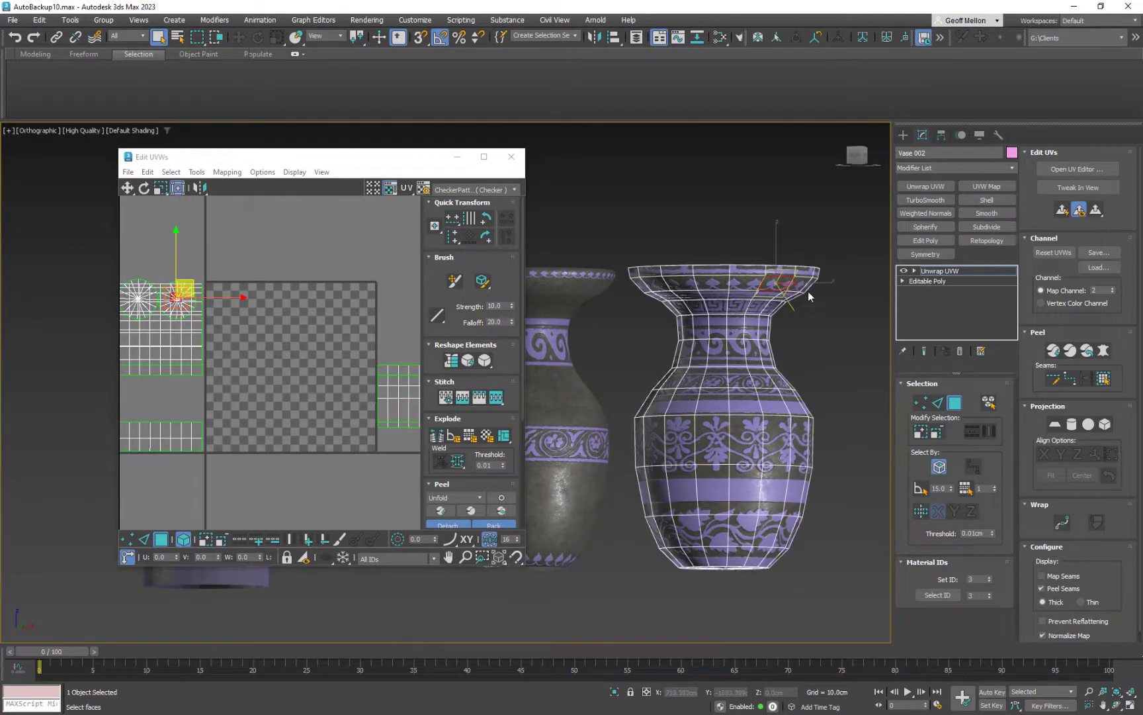
pyautogui.keyDown('ctrl'); pyautogui.click(799, 285); pyautogui.keyUp('ctrl')
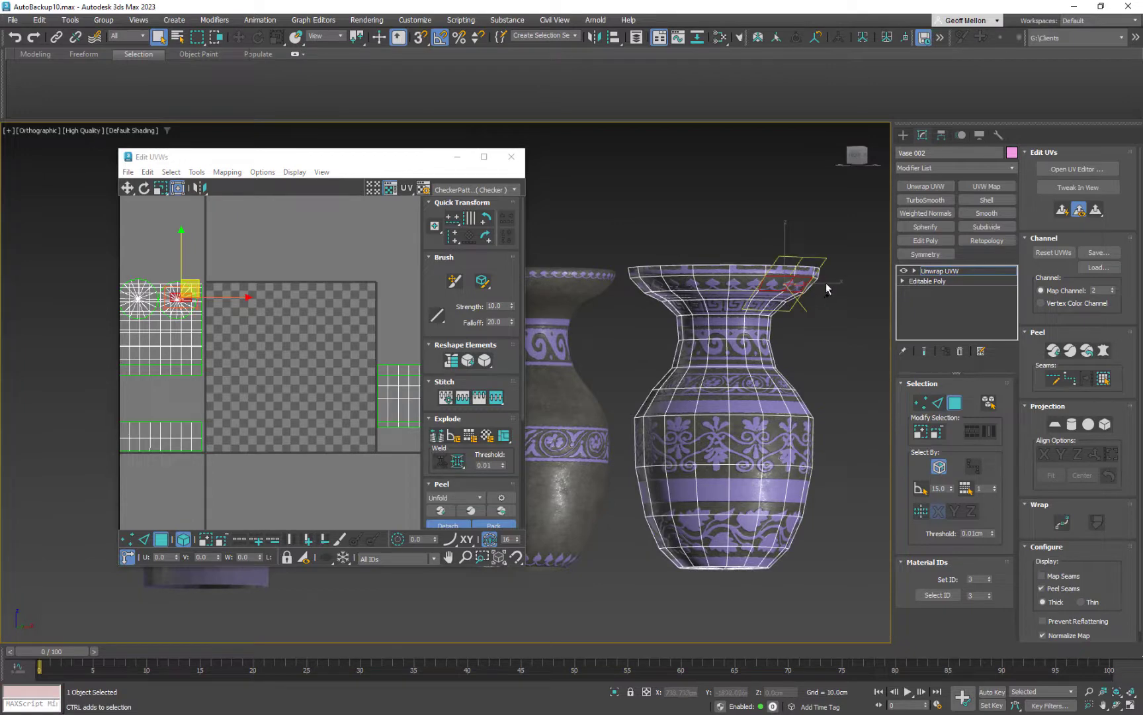
pyautogui.scroll(6, 293, 319)
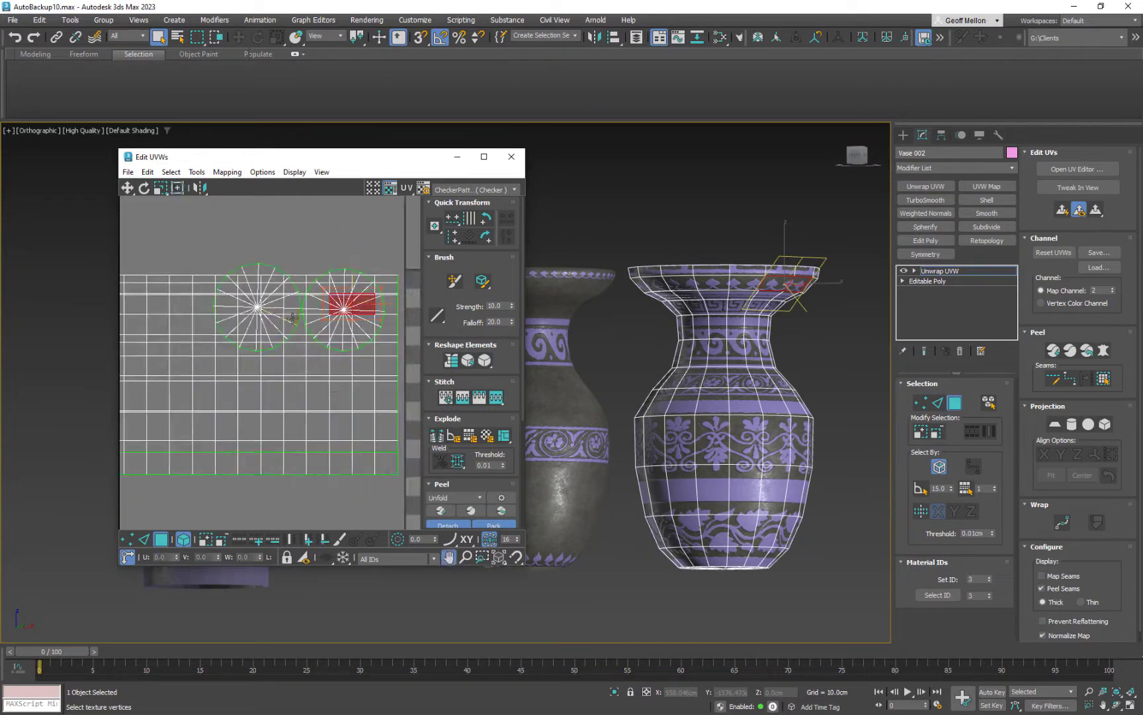
pyautogui.moveTo(293, 319); pyautogui.dragTo(291, 319, button='middle')
pyautogui.moveTo(807, 298)
pyautogui.keyDown('alt'); pyautogui.mouseDown(button='middle')
pyautogui.moveTo(796, 303)
pyautogui.moveTo(806, 301)
pyautogui.mouseUp(button='middle'); pyautogui.keyUp('alt')
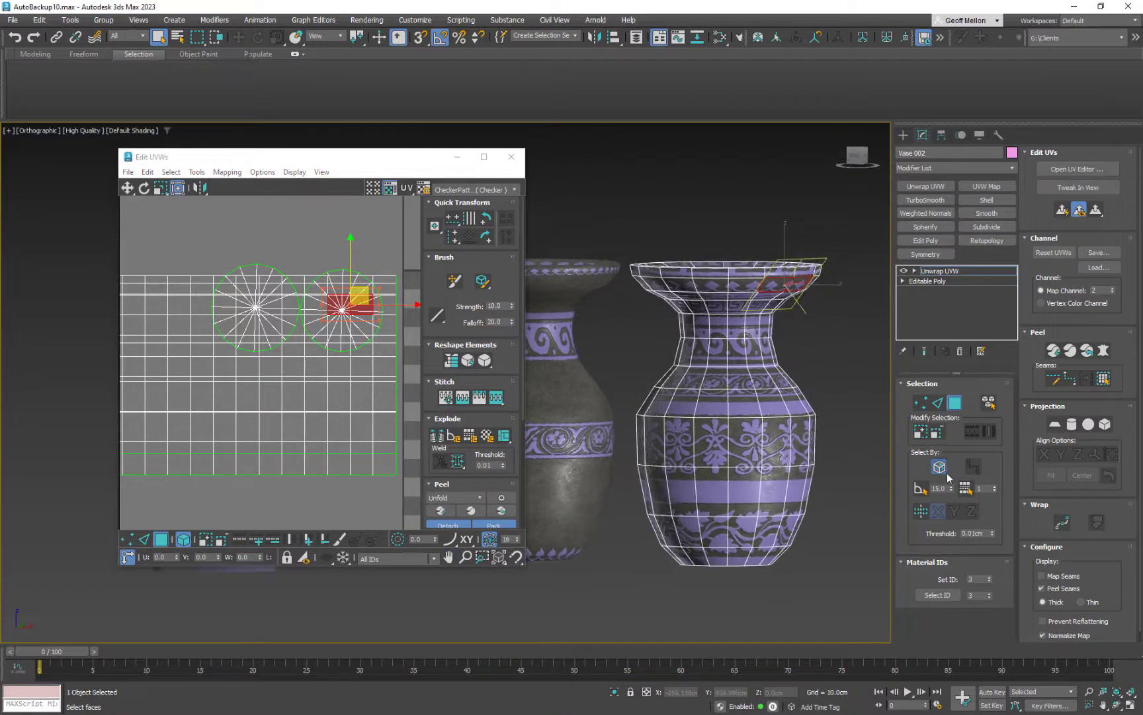
# Select the full ring of faces on the leaf band below the rim in the front view, without whole-element selection
pyautogui.moveTo(602, 386); pyautogui.dragTo(615, 413, button='middle')
pyautogui.press('f')
pyautogui.scroll(-5, 559, 403)
pyautogui.press('z')
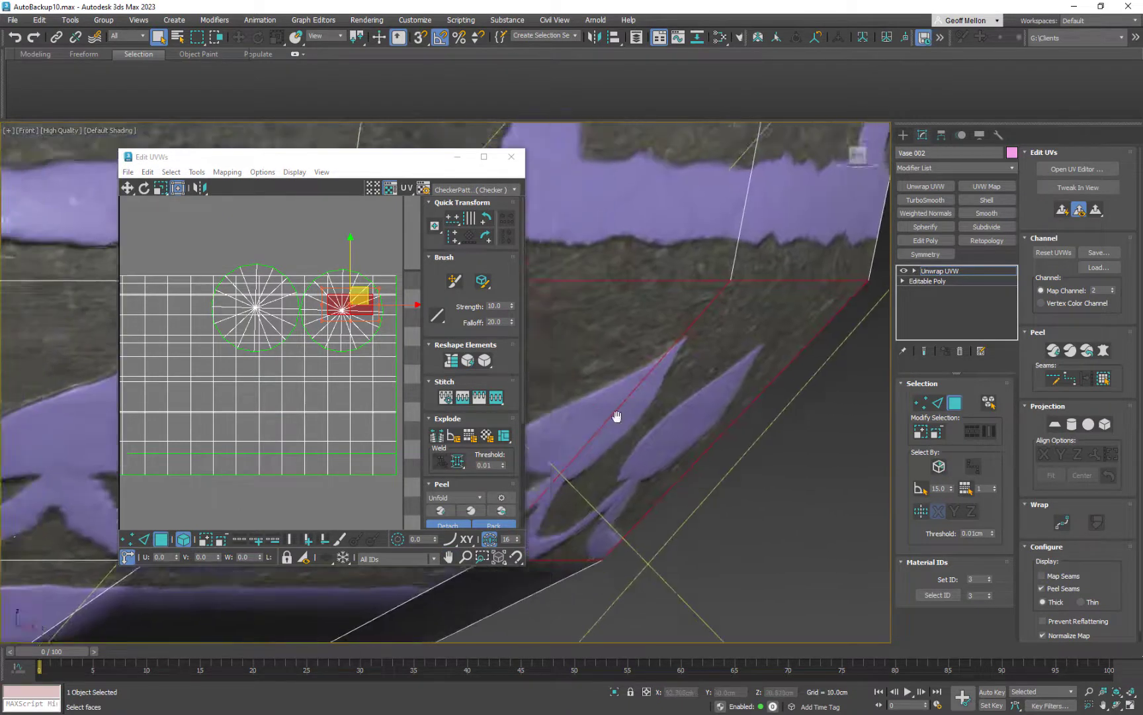
pyautogui.scroll(-5, 622, 384)
pyautogui.scroll(-3, 629, 343)
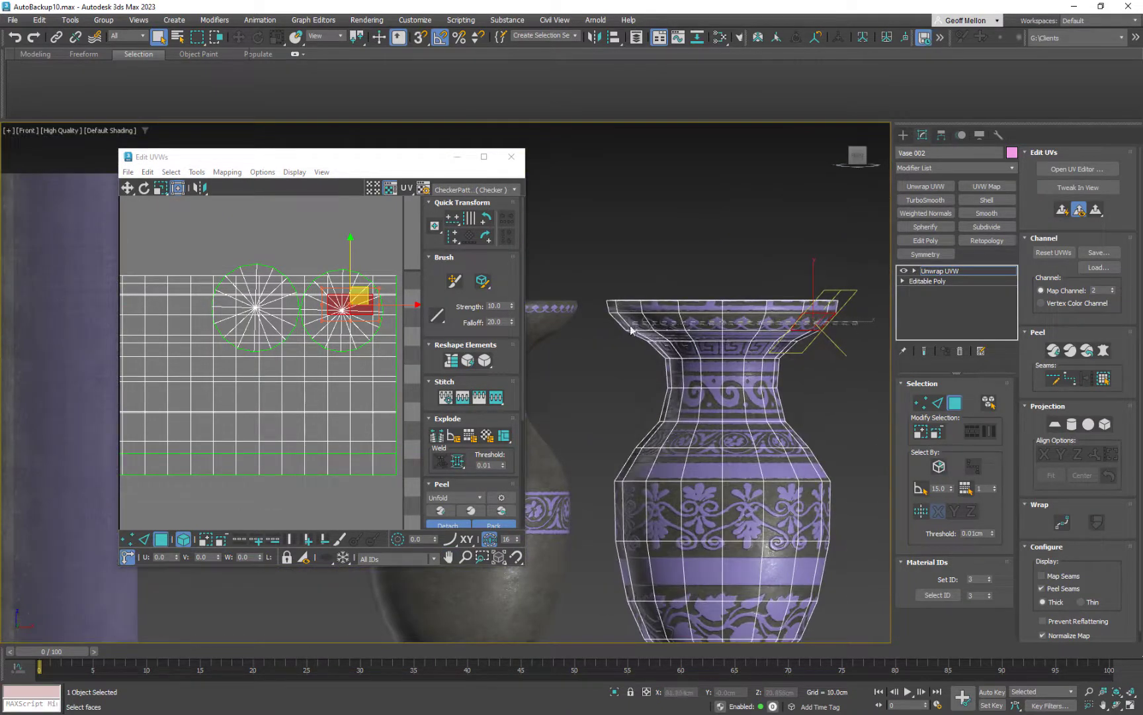
pyautogui.moveTo(859, 322); pyautogui.dragTo(596, 324)
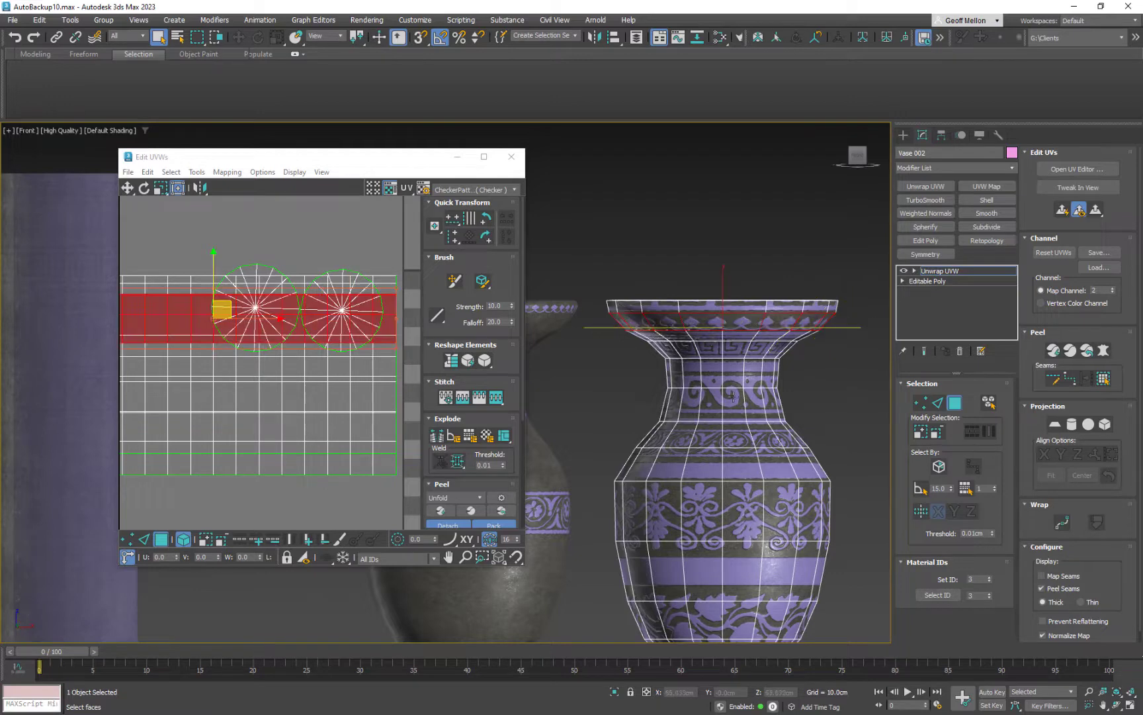
pyautogui.moveTo(707, 364); pyautogui.dragTo(643, 347, button='middle')
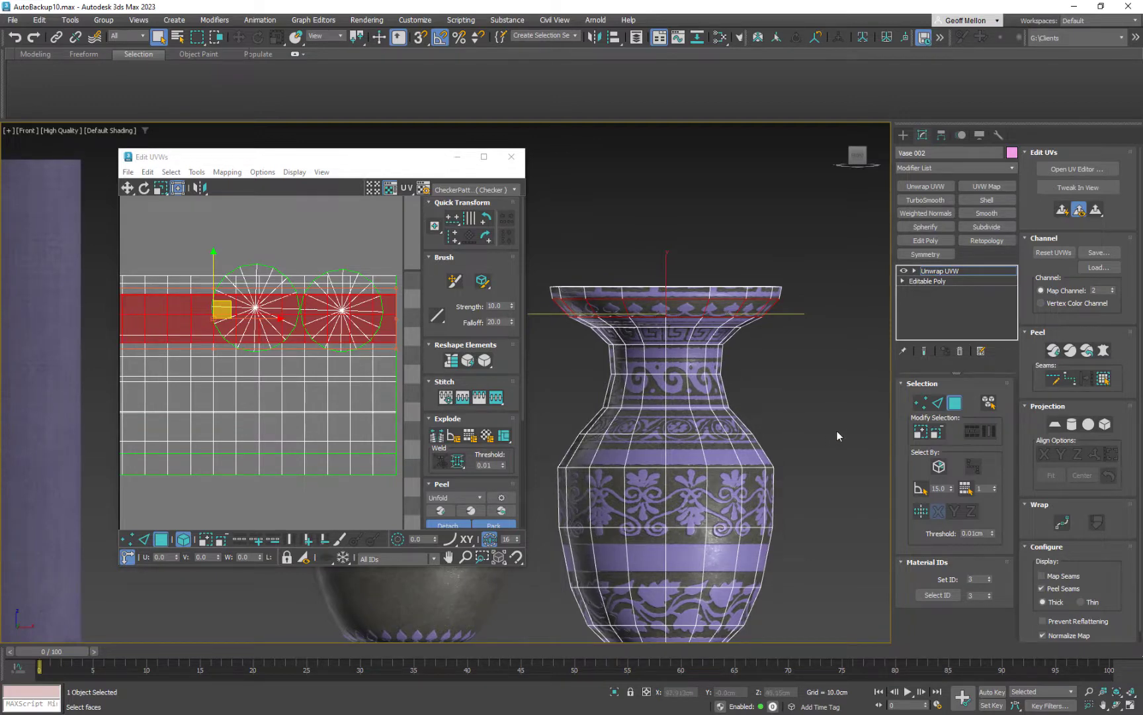
# Break the selected leaf band off as separate UVs and offset it two tiles along U, above the palmette band
pyautogui.rightClick(790, 346)
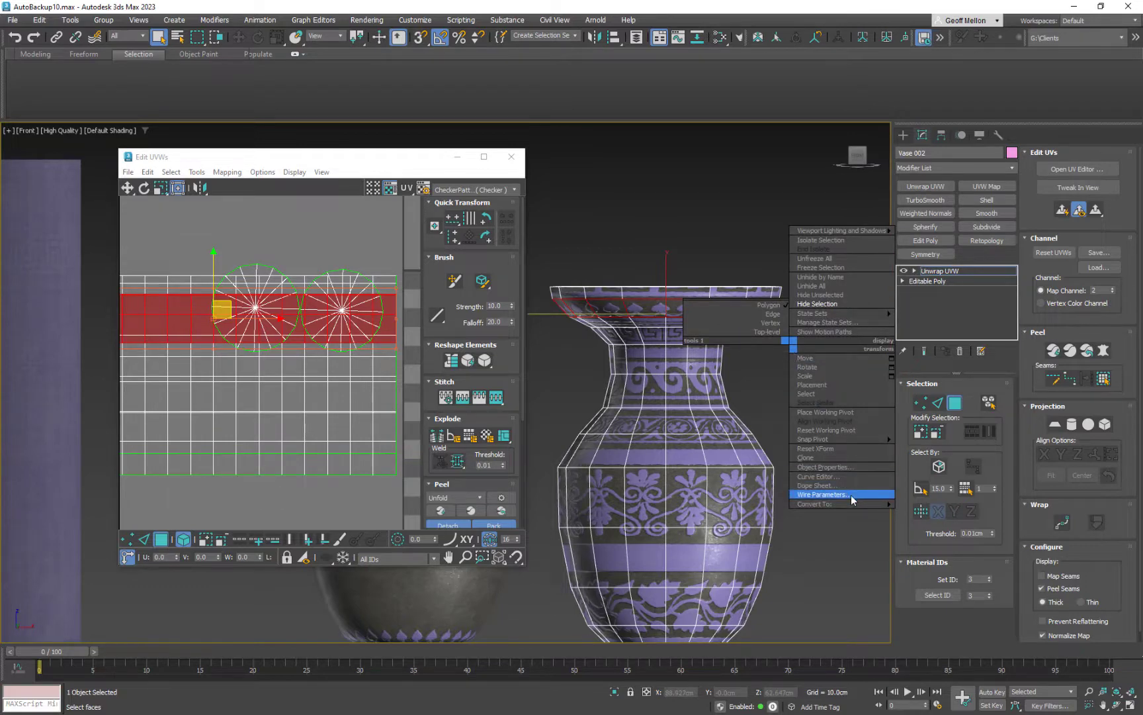
pyautogui.moveTo(539, 386); pyautogui.dragTo(580, 366, button='middle')
pyautogui.rightClick(298, 324)
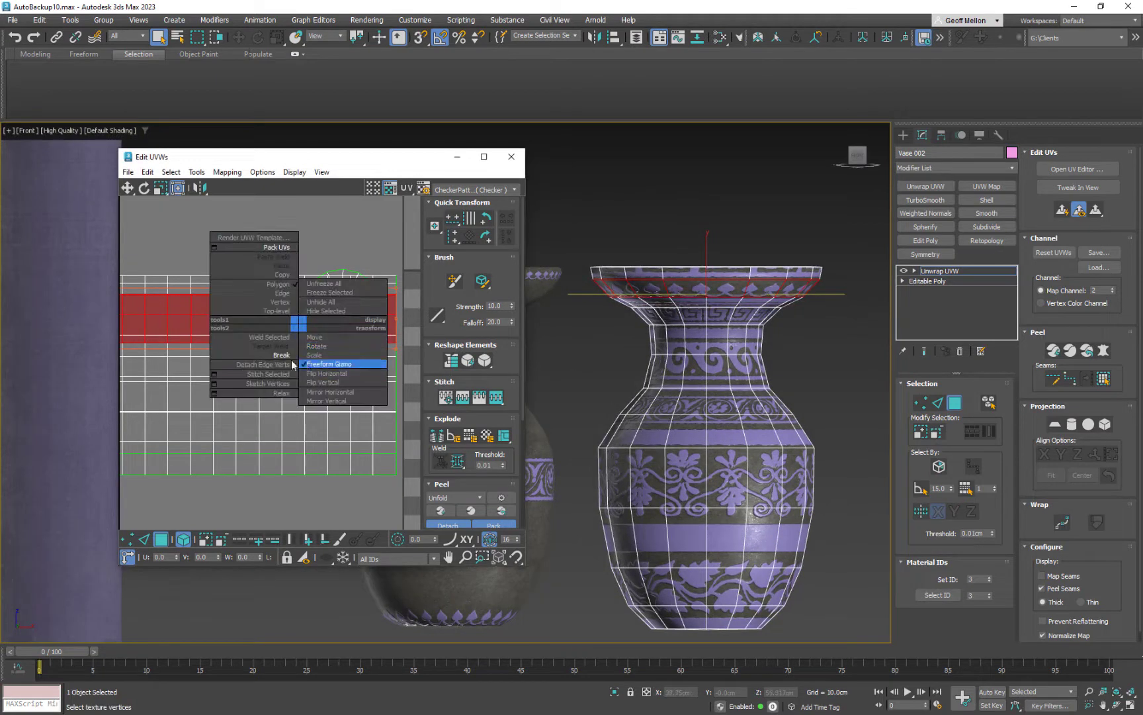
pyautogui.click(329, 364)
pyautogui.scroll(-3, 317, 349)
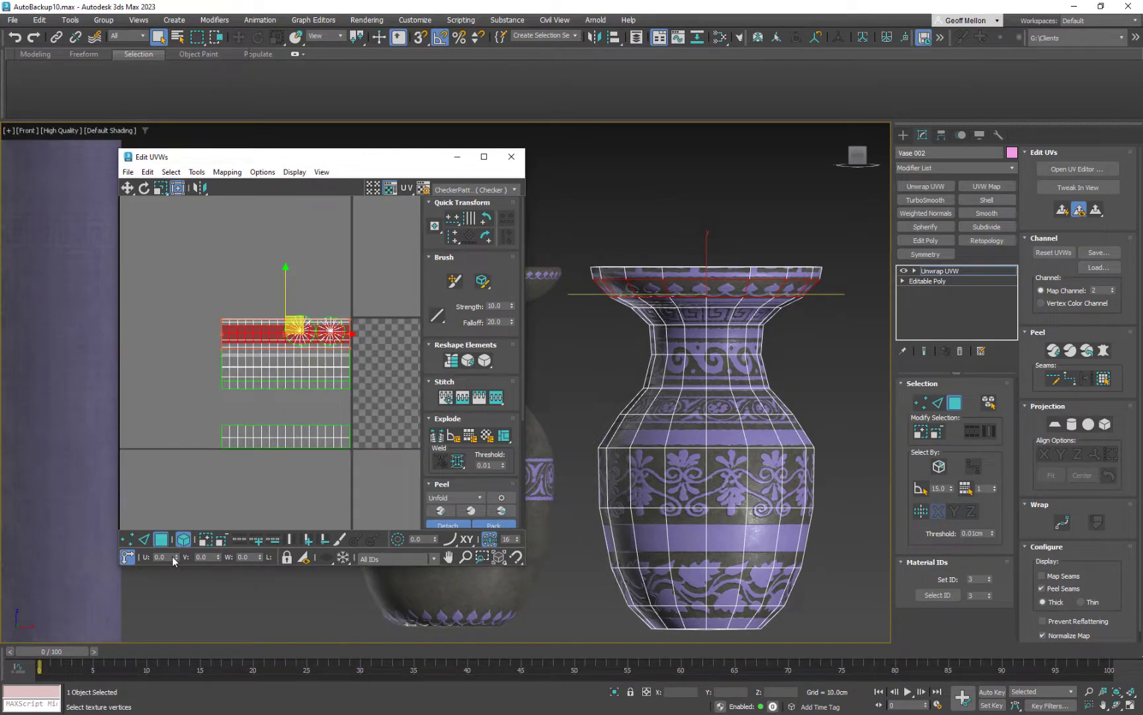
pyautogui.moveTo(168, 558); pyautogui.dragTo(133, 555)
pyautogui.press('Return')
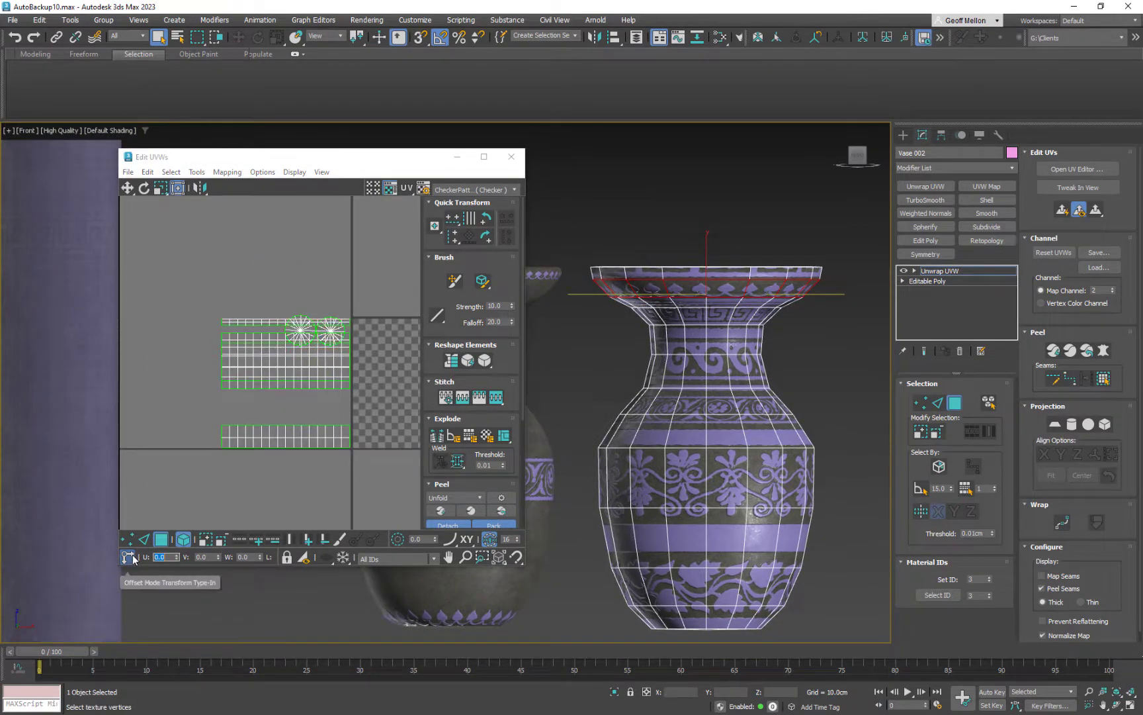
# Select the inner neck's UV strip that moved with the leaf band and offset it two tiles back in U
pyautogui.moveTo(679, 319); pyautogui.dragTo(680, 407, button='middle')
pyautogui.moveTo(359, 392); pyautogui.dragTo(231, 415, button='middle')
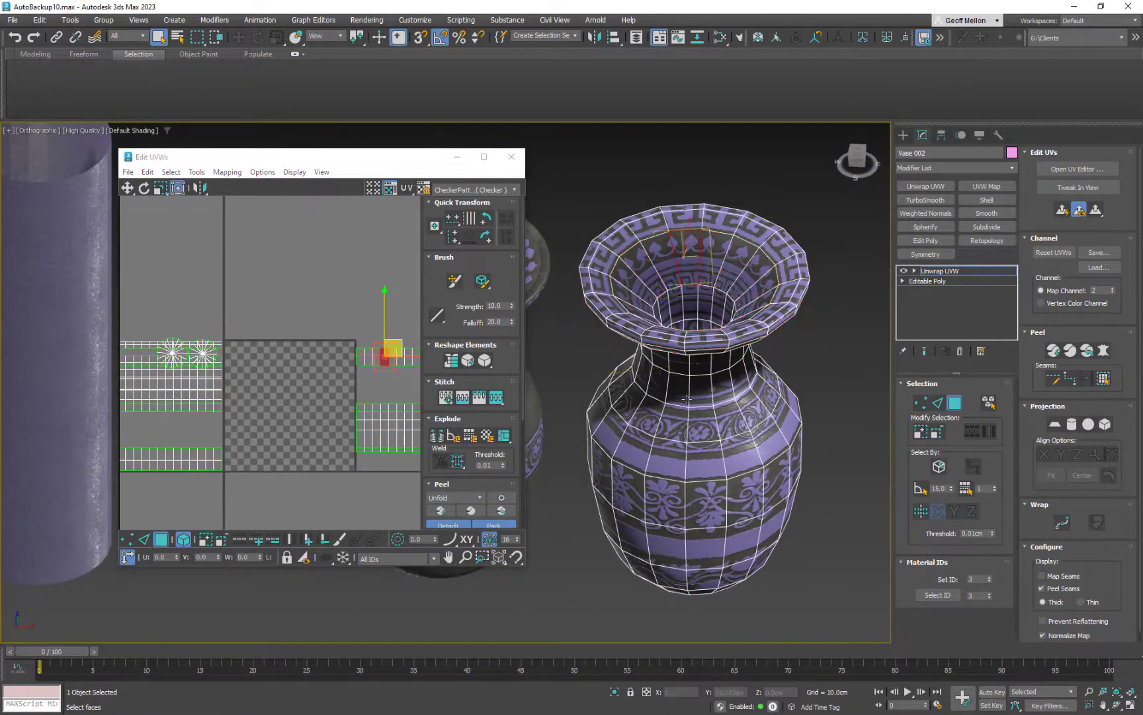
pyautogui.scroll(4, 404, 351)
pyautogui.scroll(-2, 334, 369)
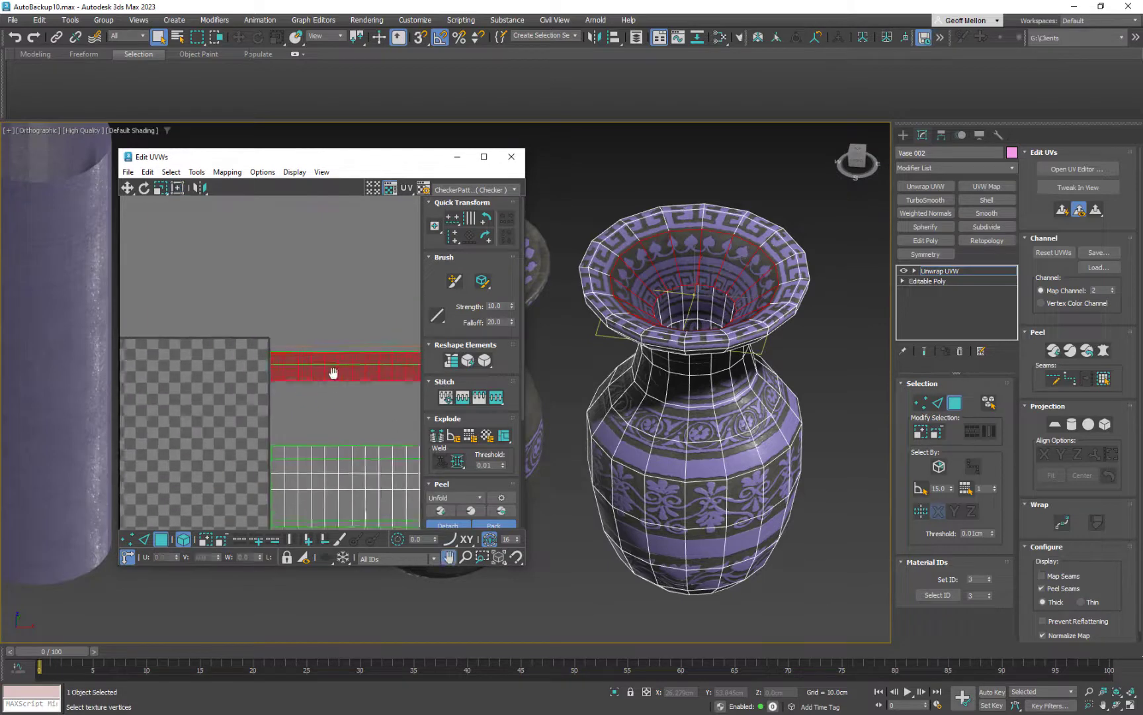
pyautogui.scroll(-3, 310, 389)
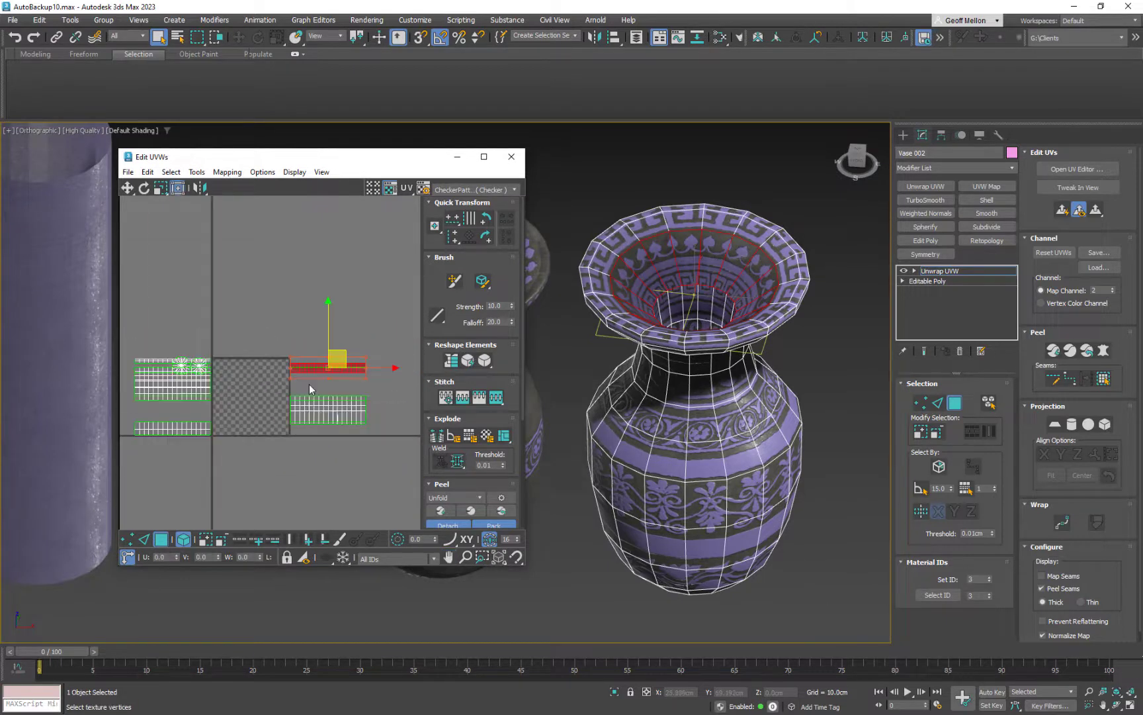
pyautogui.click(183, 539)
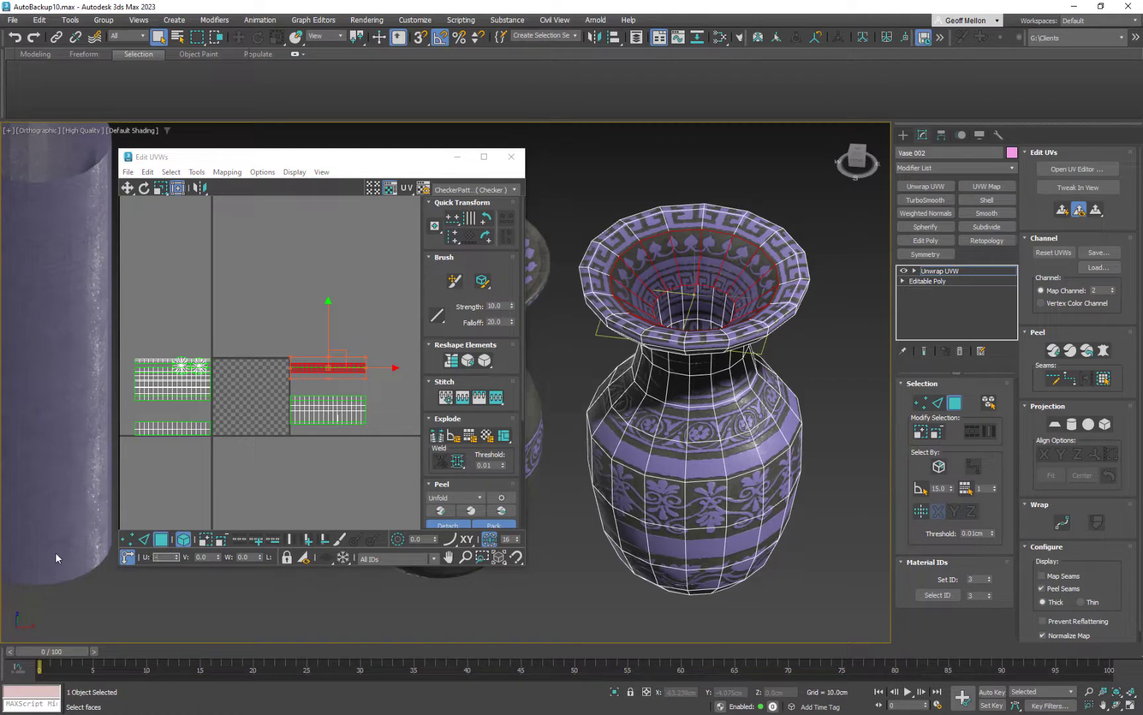
pyautogui.press('Return')
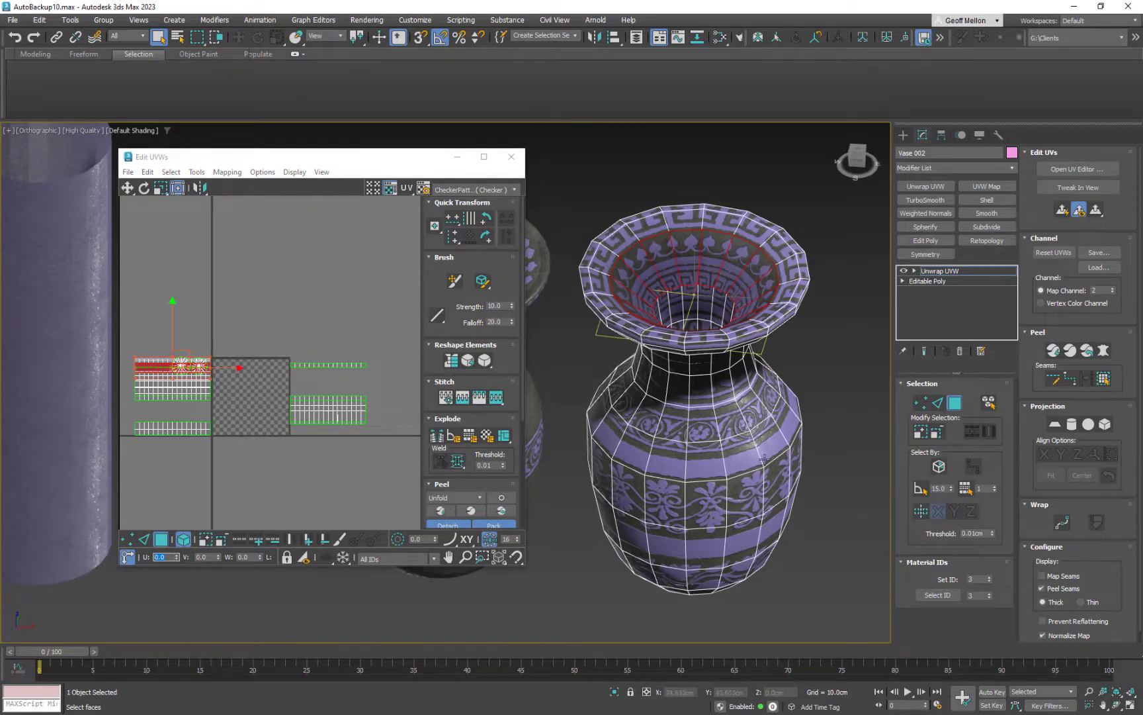
pyautogui.keyDown('alt'); pyautogui.moveTo(765, 460); pyautogui.dragTo(765, 439, button='middle'); pyautogui.keyUp('alt')
# Select the inner wall's UV element overlapping the palmette band and offset it two tiles back in U
pyautogui.click(350, 413)
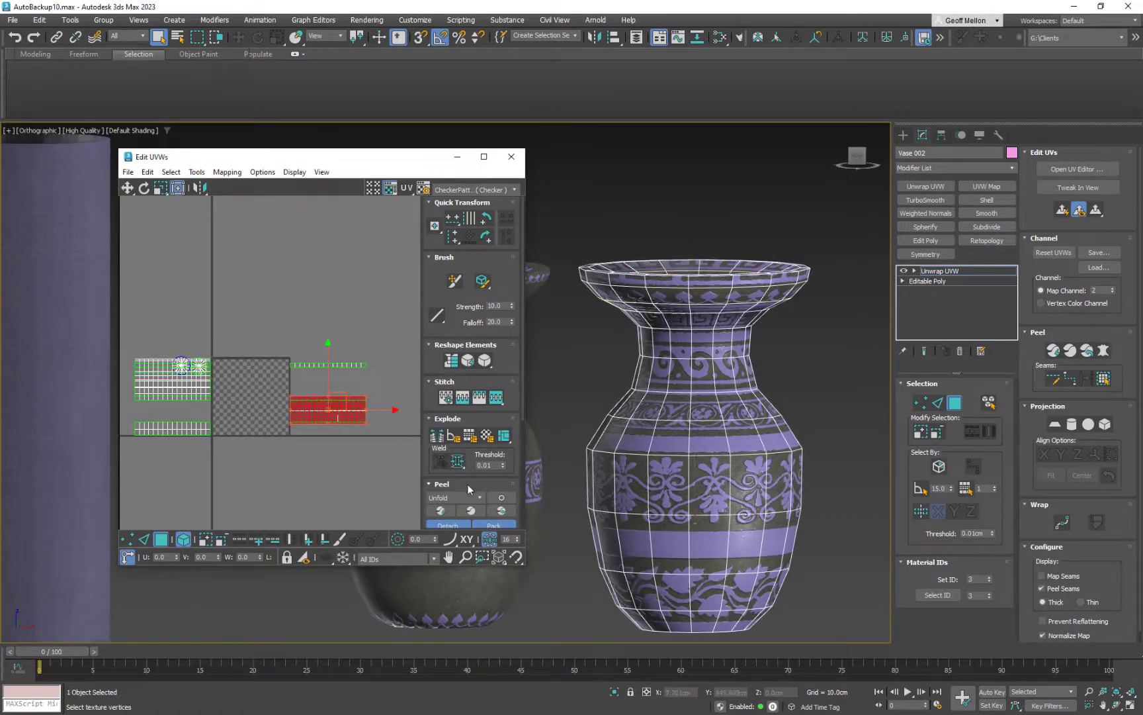
pyautogui.keyDown('alt'); pyautogui.moveTo(682, 450); pyautogui.dragTo(682, 477, button='middle'); pyautogui.keyUp('alt')
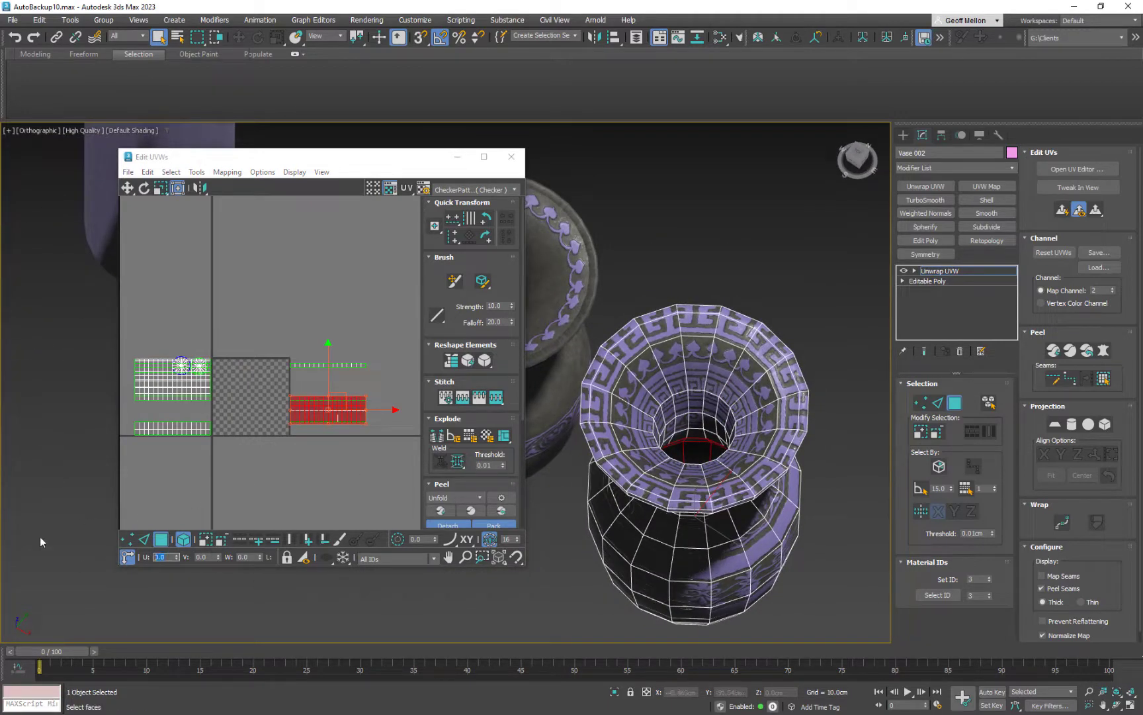
pyautogui.write('-42')
pyautogui.press('Return')
# Select all UV elements in the tile left of the origin and scale them down to less than half the tile's width
pyautogui.moveTo(331, 405); pyautogui.dragTo(389, 369, button='middle')
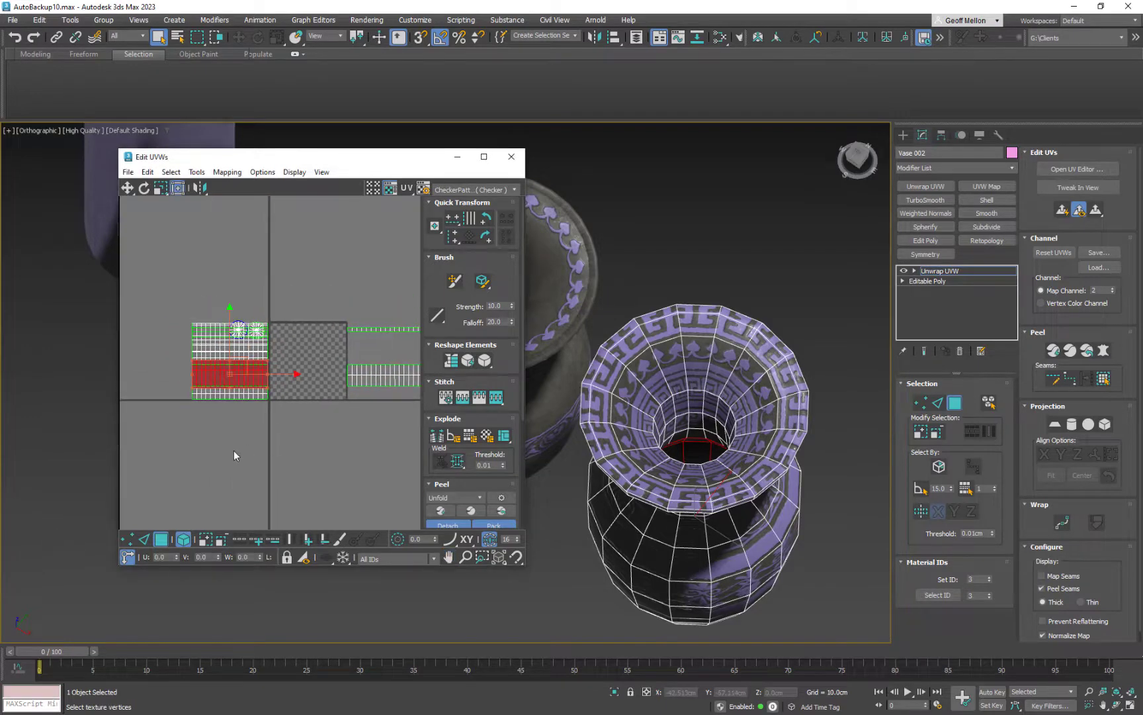
pyautogui.moveTo(265, 383); pyautogui.dragTo(173, 303)
pyautogui.keyDown('alt'); pyautogui.moveTo(661, 423); pyautogui.dragTo(735, 474, button='middle'); pyautogui.keyUp('alt')
pyautogui.moveTo(309, 360); pyautogui.dragTo(283, 365, button='middle')
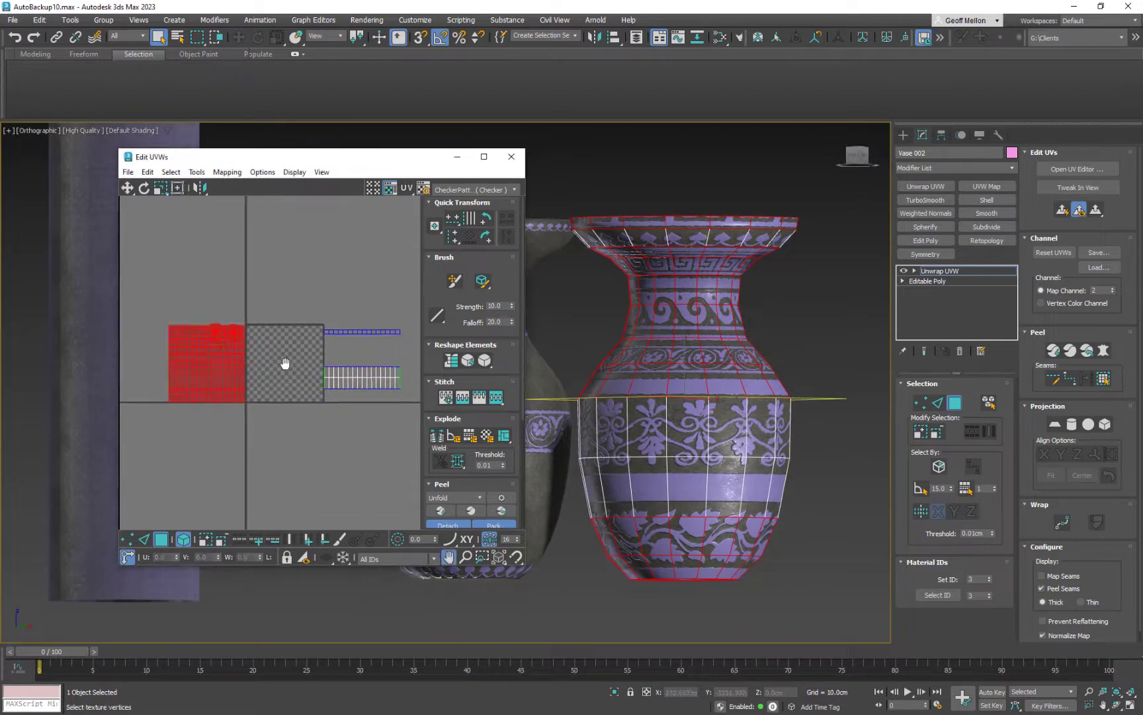
pyautogui.moveTo(247, 327); pyautogui.dragTo(182, 415)
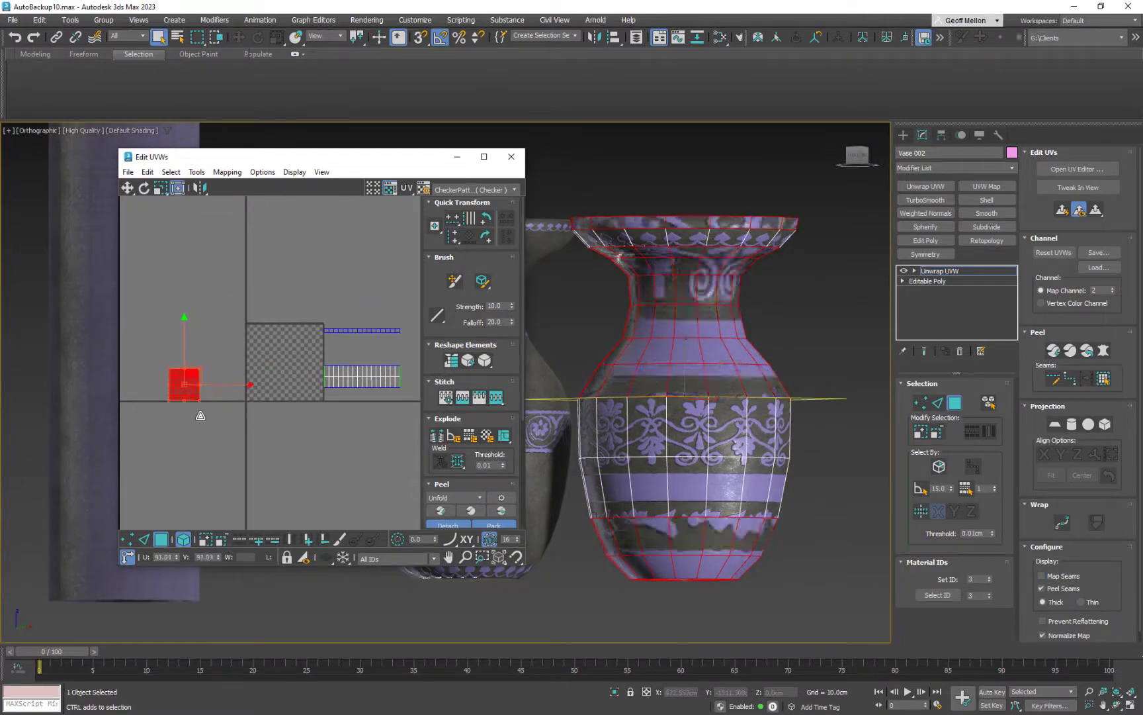
# Show Map #11 as the UV editor's background and display it across the occupied UV tiles
pyautogui.click(489, 190)
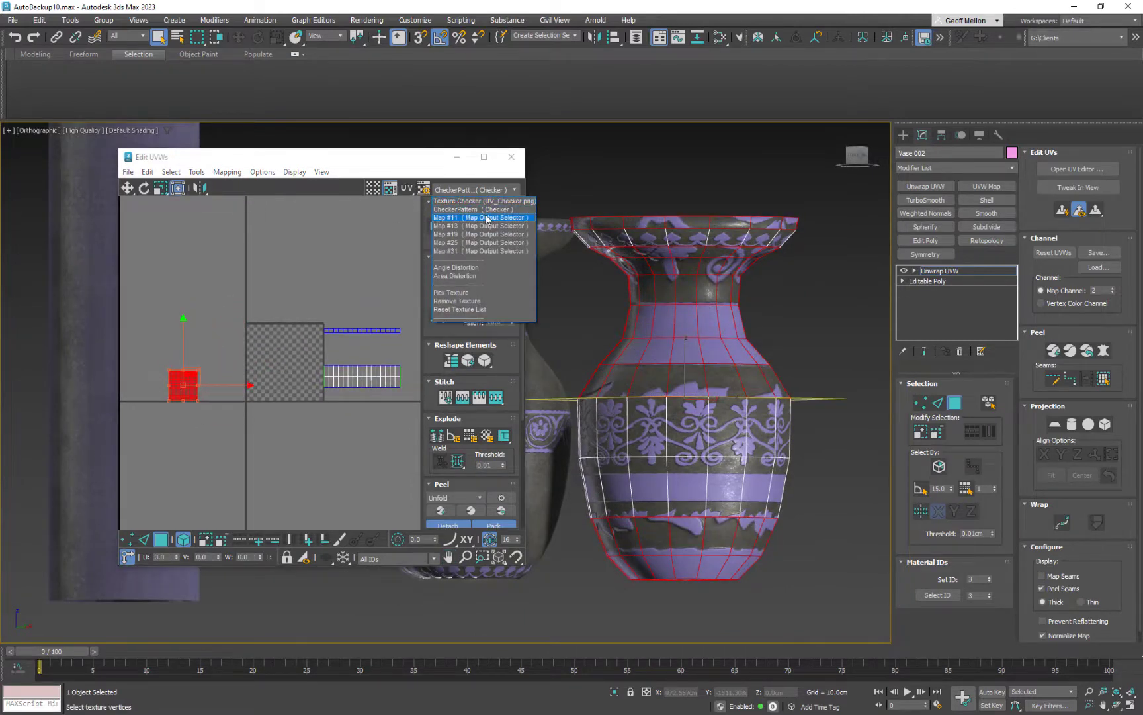
pyautogui.click(491, 220)
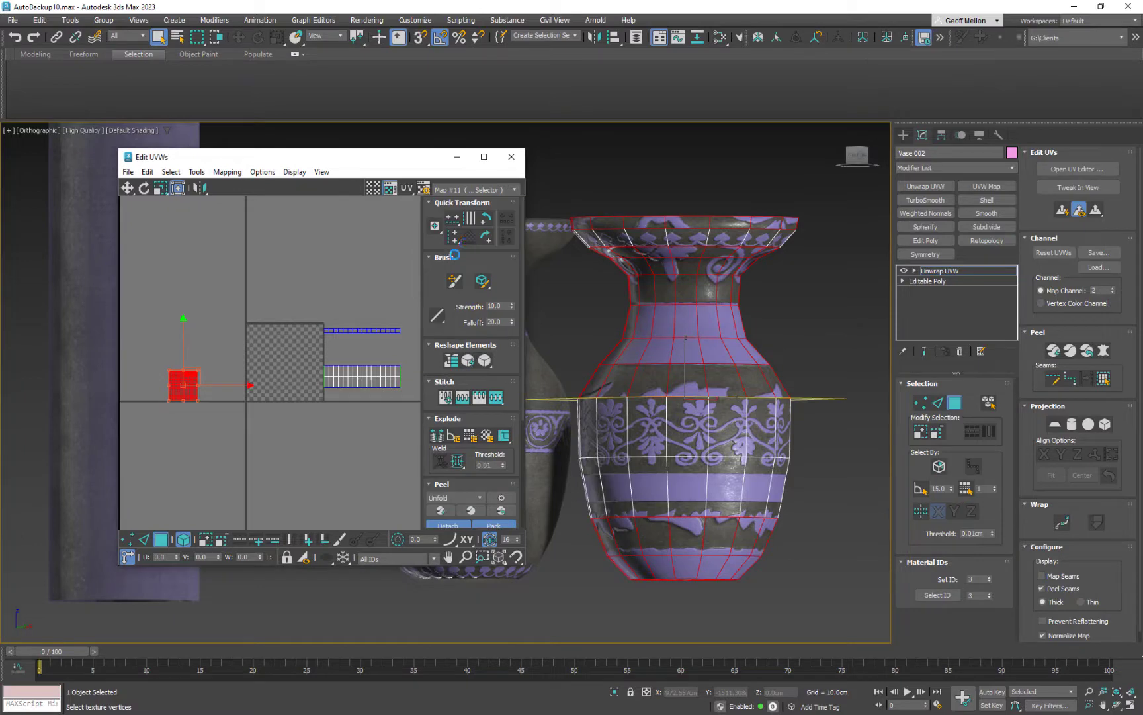
pyautogui.click(374, 190)
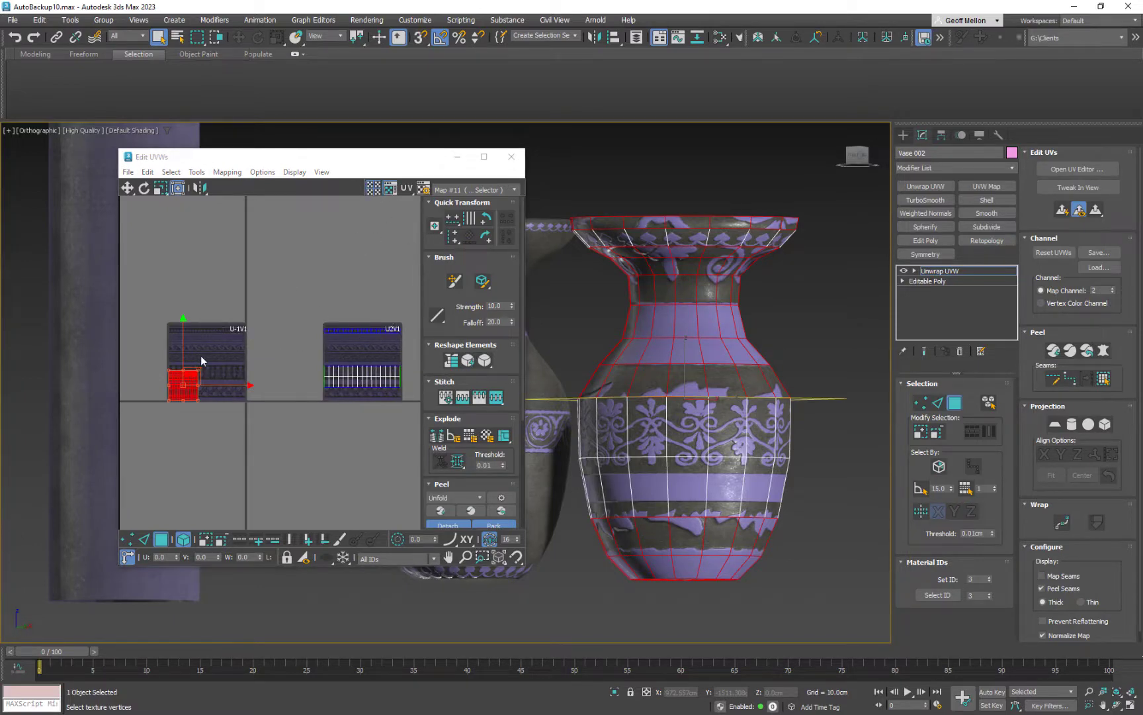
# Shrink the selected UVs to a tiny patch on the plain stone between the purple stripe and the vine motif
pyautogui.scroll(3, 202, 360)
pyautogui.moveTo(202, 357); pyautogui.dragTo(281, 334, button='middle')
pyautogui.scroll(8, 242, 396)
pyautogui.moveTo(247, 383); pyautogui.dragTo(287, 318, button='middle')
pyautogui.scroll(-4, 291, 318)
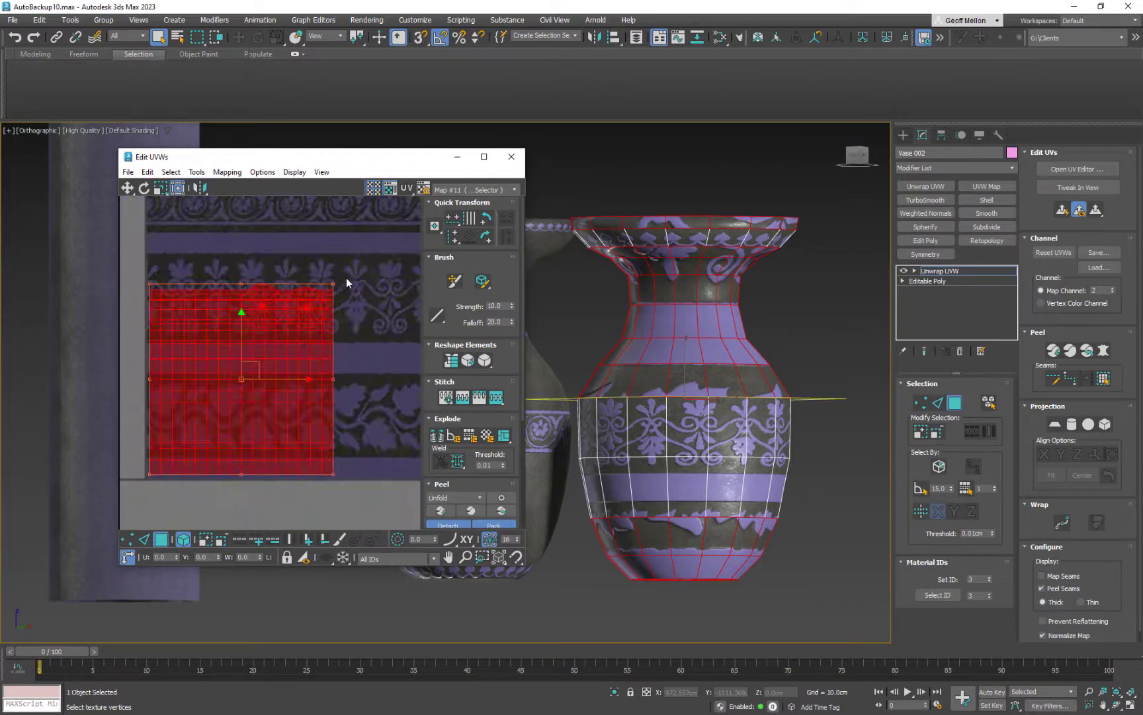
pyautogui.moveTo(334, 283); pyautogui.dragTo(264, 374)
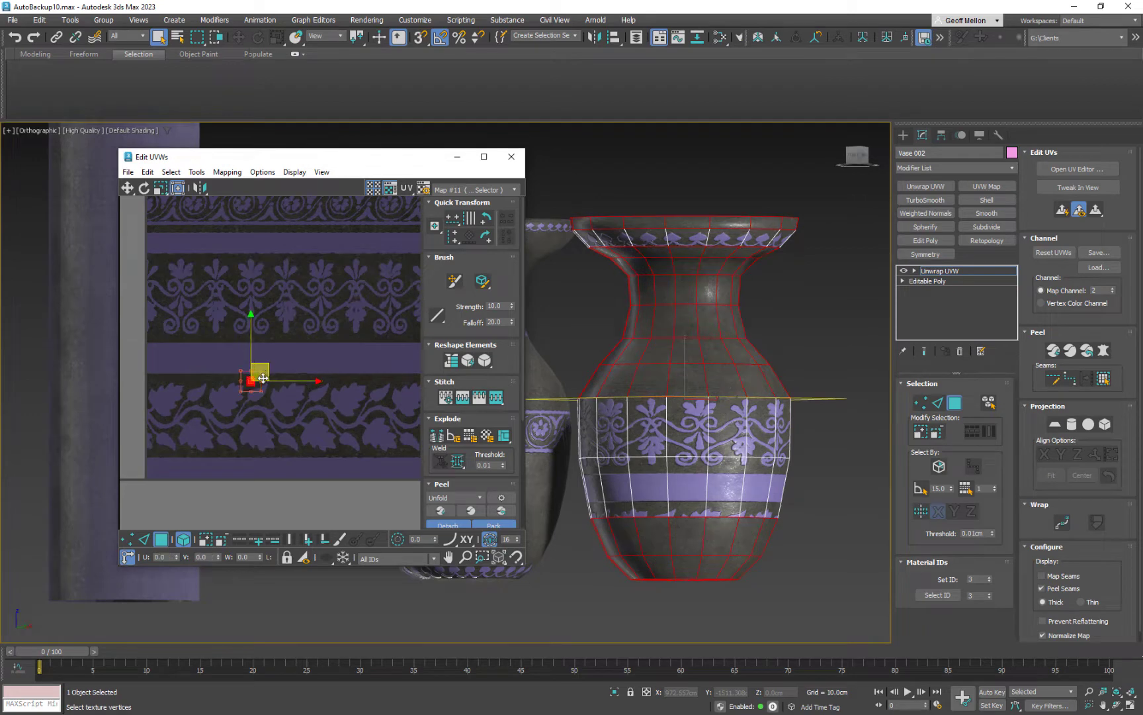
# Select the belly band's UV element and raise it to cover the palmette motif with the purple stripes above and below
pyautogui.moveTo(711, 396); pyautogui.dragTo(721, 365, button='middle')
pyautogui.scroll(-1, 463, 370)
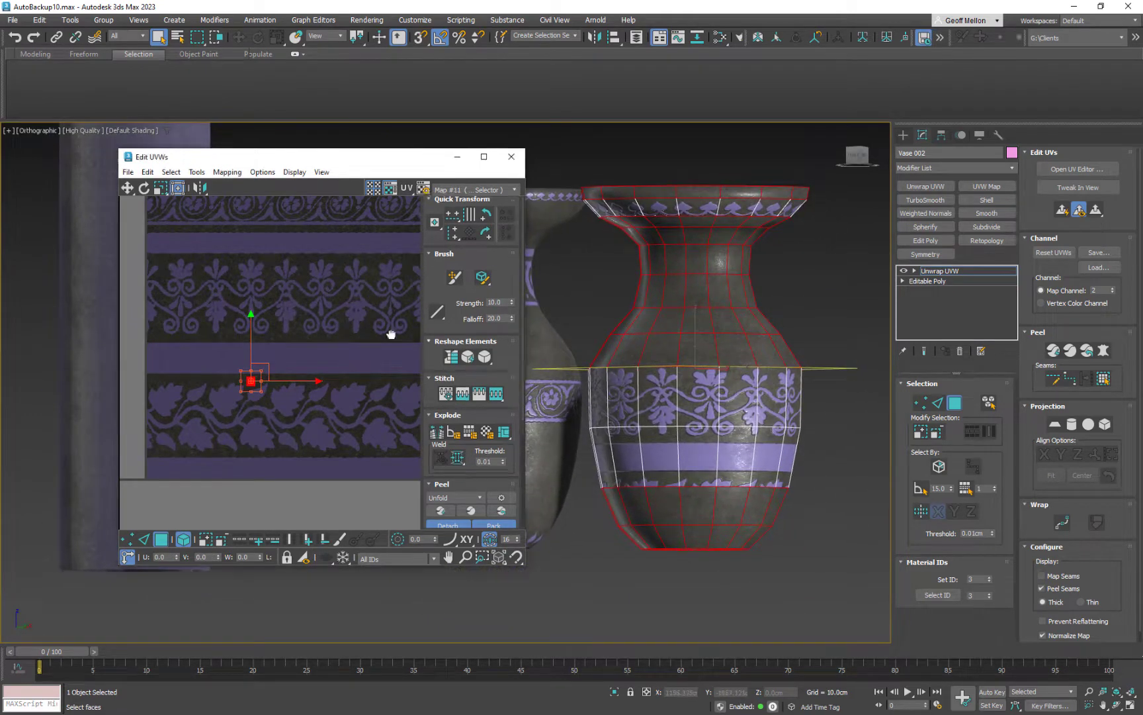
pyautogui.scroll(-9, 295, 334)
pyautogui.scroll(5, 351, 328)
pyautogui.click(368, 358)
pyautogui.scroll(-5, 369, 359)
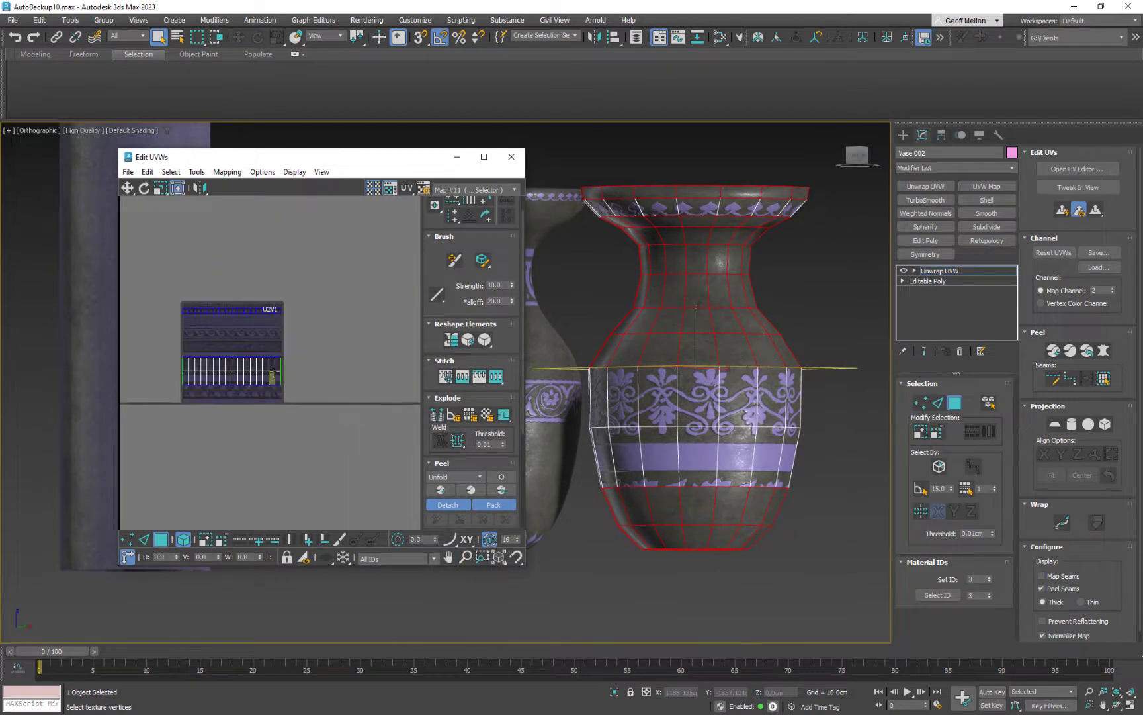
pyautogui.click(189, 375)
pyautogui.scroll(1, 189, 375)
pyautogui.scroll(3, 318, 380)
pyautogui.moveTo(189, 375); pyautogui.dragTo(286, 342, button='middle')
pyautogui.scroll(4, 318, 360)
pyautogui.scroll(-2, 191, 353)
pyautogui.click(483, 156)
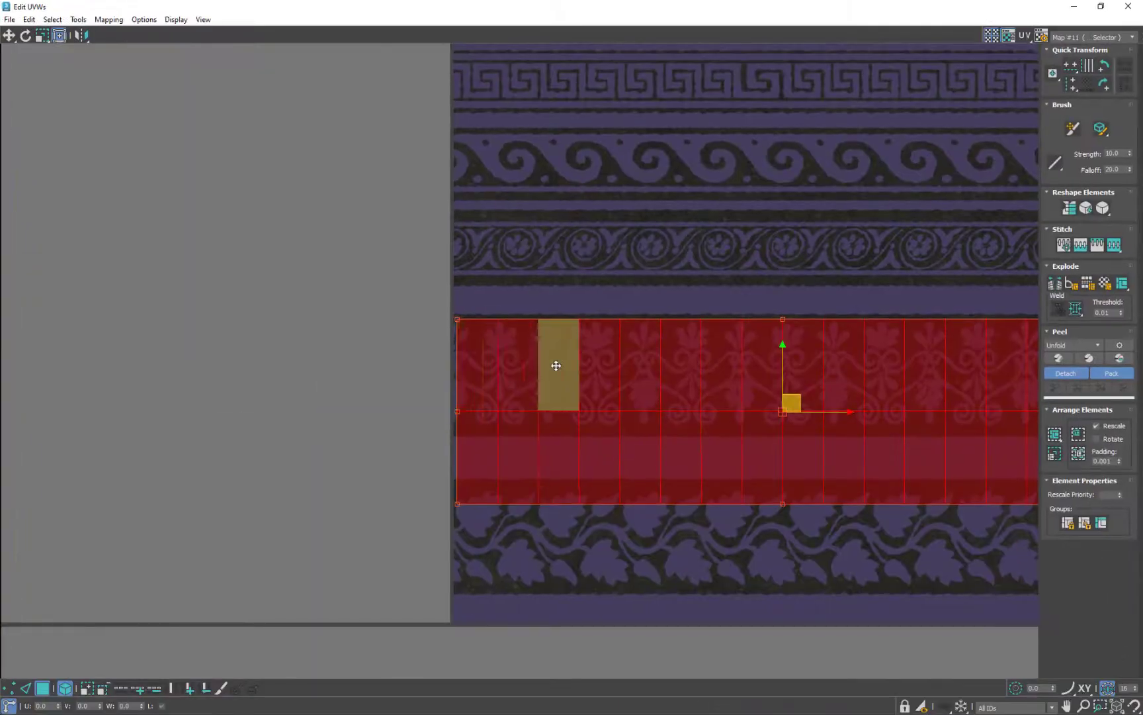
pyautogui.moveTo(638, 375); pyautogui.dragTo(623, 346)
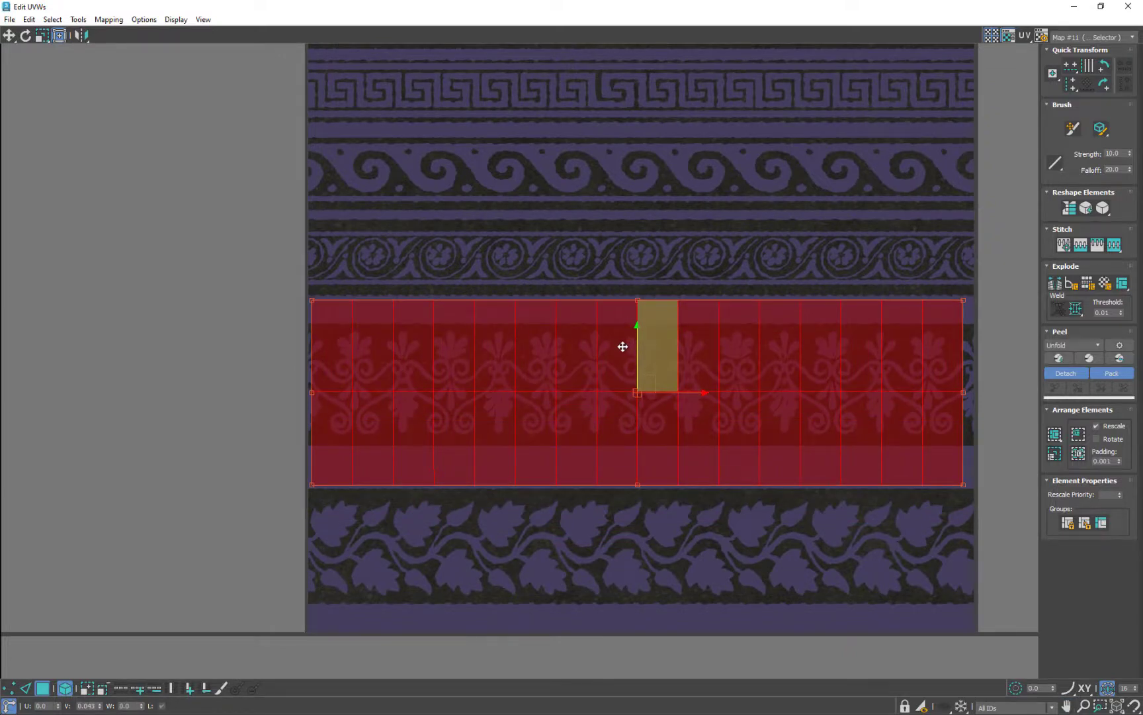
pyautogui.moveTo(623, 347); pyautogui.dragTo(623, 347)
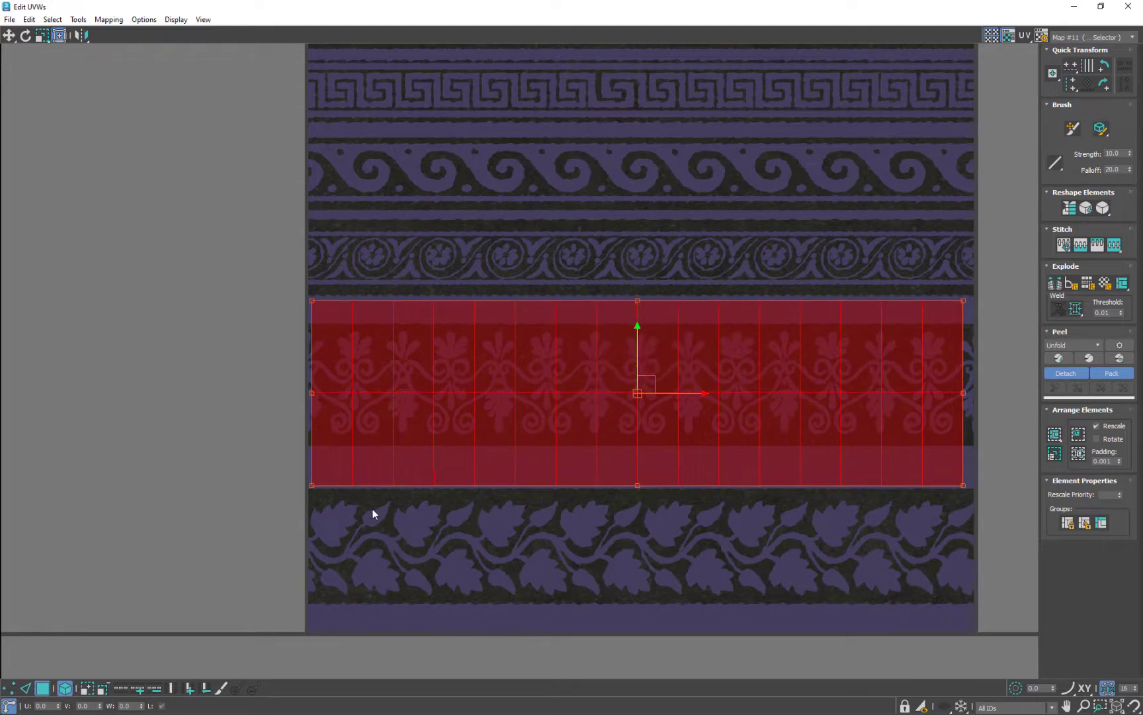
# Align the belly band's UVs with the tile's left edge and enlarge them to the tile's full width and the stripes' outer edges
pyautogui.moveTo(400, 434); pyautogui.dragTo(397, 440)
pyautogui.moveTo(685, 399); pyautogui.dragTo(681, 399)
pyautogui.scroll(4, 396, 313)
pyautogui.scroll(-4, 363, 361)
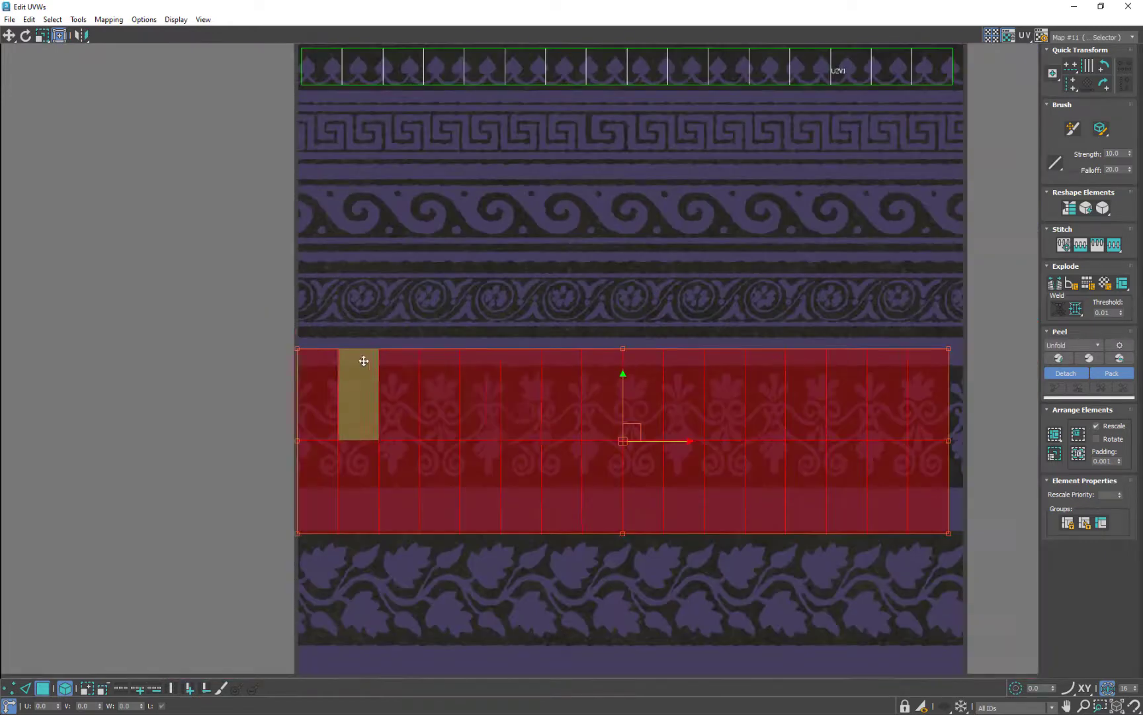
pyautogui.moveTo(857, 389); pyautogui.dragTo(770, 386, button='middle')
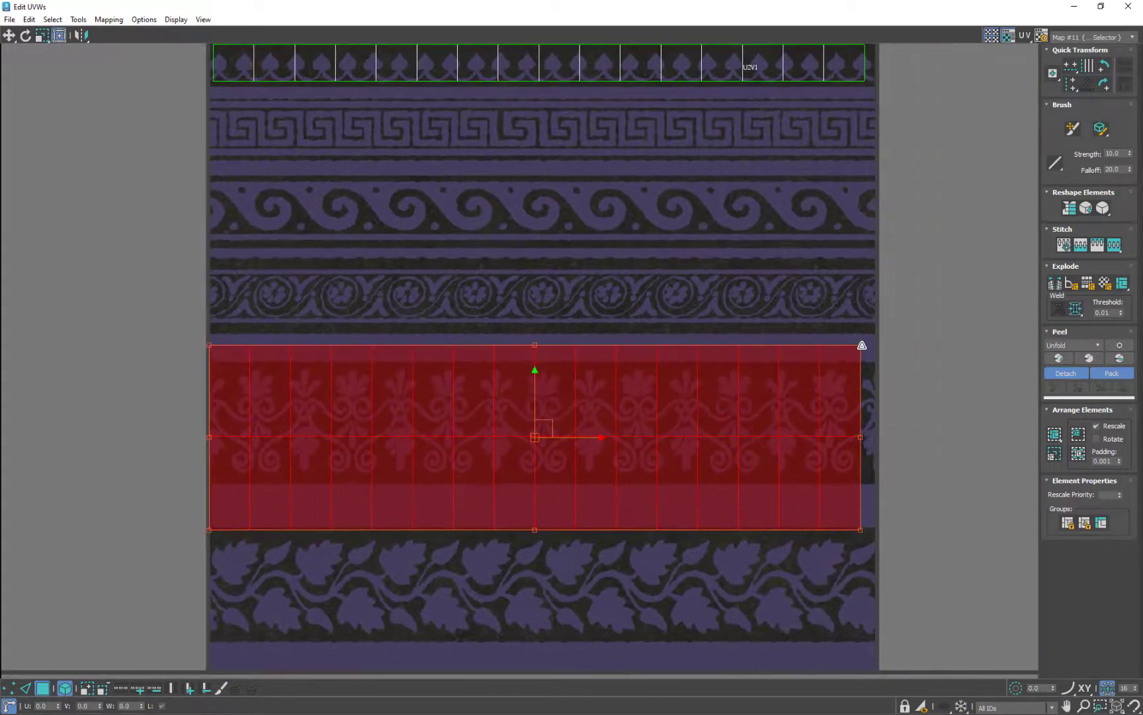
pyautogui.moveTo(861, 344); pyautogui.dragTo(878, 331)
pyautogui.scroll(3, 324, 357)
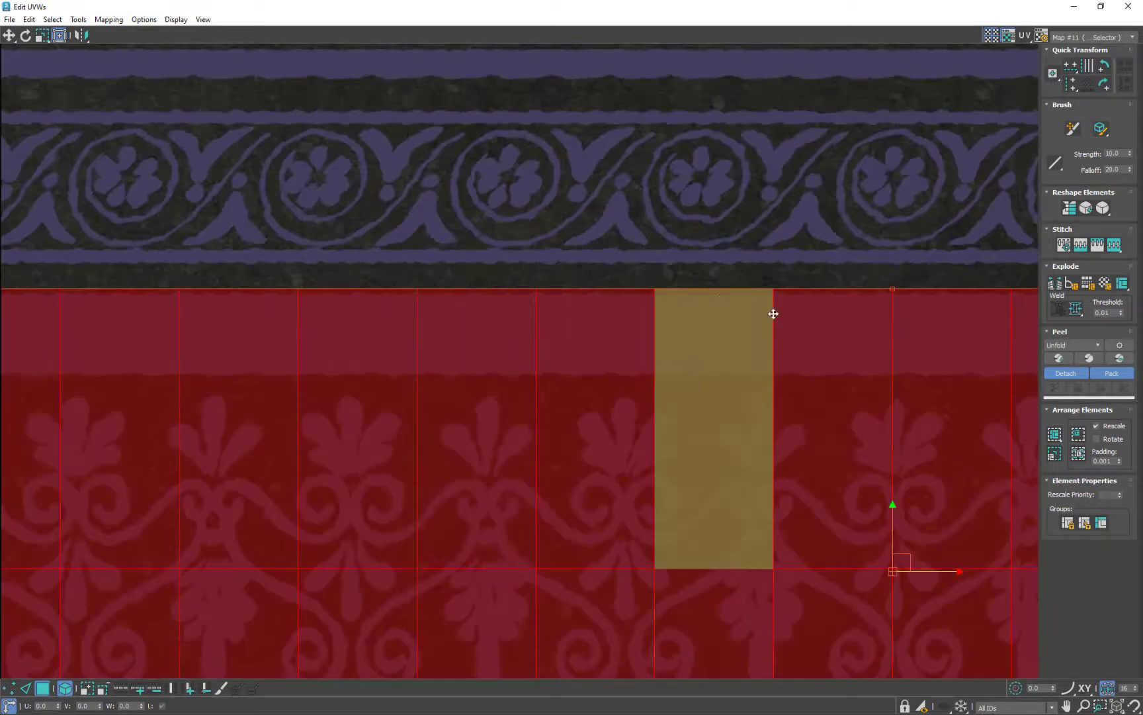
pyautogui.scroll(-3, 682, 308)
pyautogui.moveTo(989, 432); pyautogui.dragTo(765, 350, button='middle')
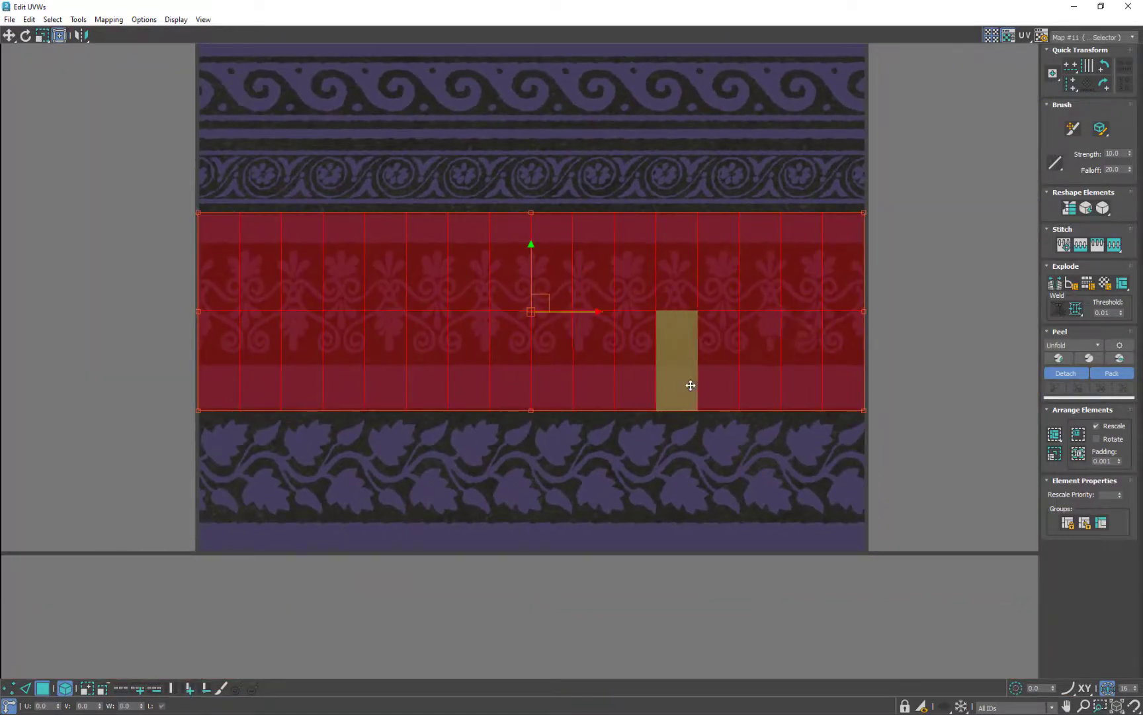
# Select the rim strip's UV element and move it up from the heart-shaped leaf motif onto the Greek key band
pyautogui.moveTo(659, 375); pyautogui.dragTo(548, 421, button='middle')
pyautogui.scroll(-3, 618, 324)
pyautogui.scroll(3, 679, 378)
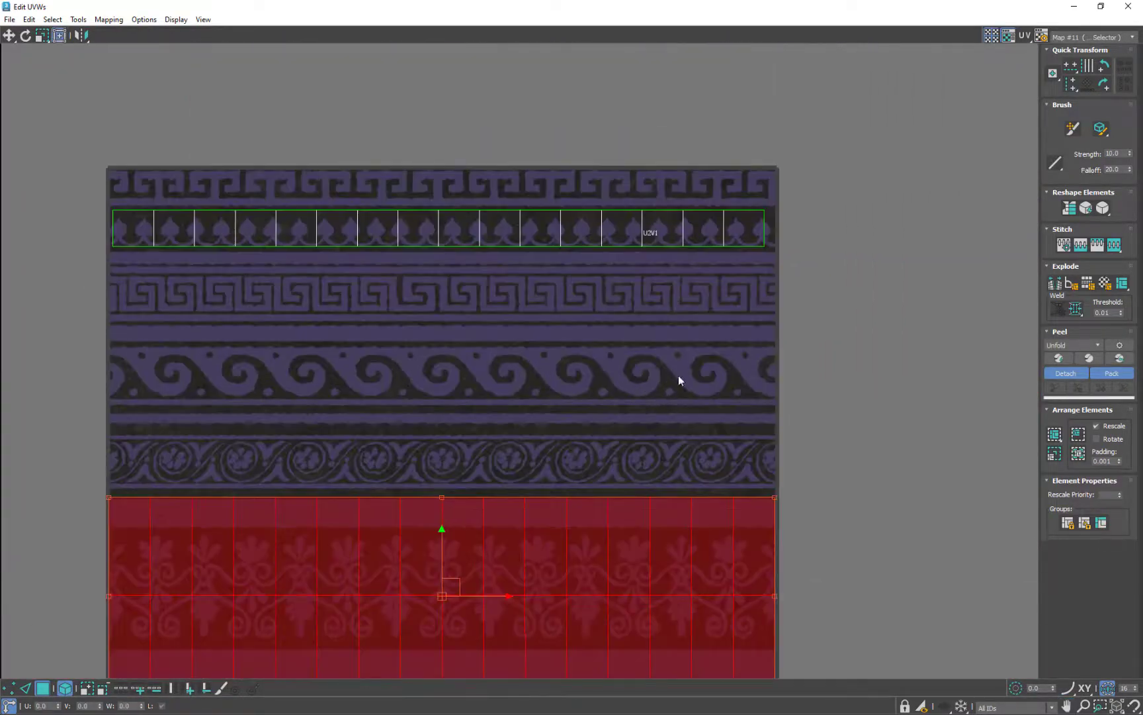
pyautogui.moveTo(873, 209); pyautogui.dragTo(124, 317)
pyautogui.moveTo(575, 373); pyautogui.dragTo(599, 399, button='middle')
pyautogui.moveTo(510, 259); pyautogui.dragTo(505, 220)
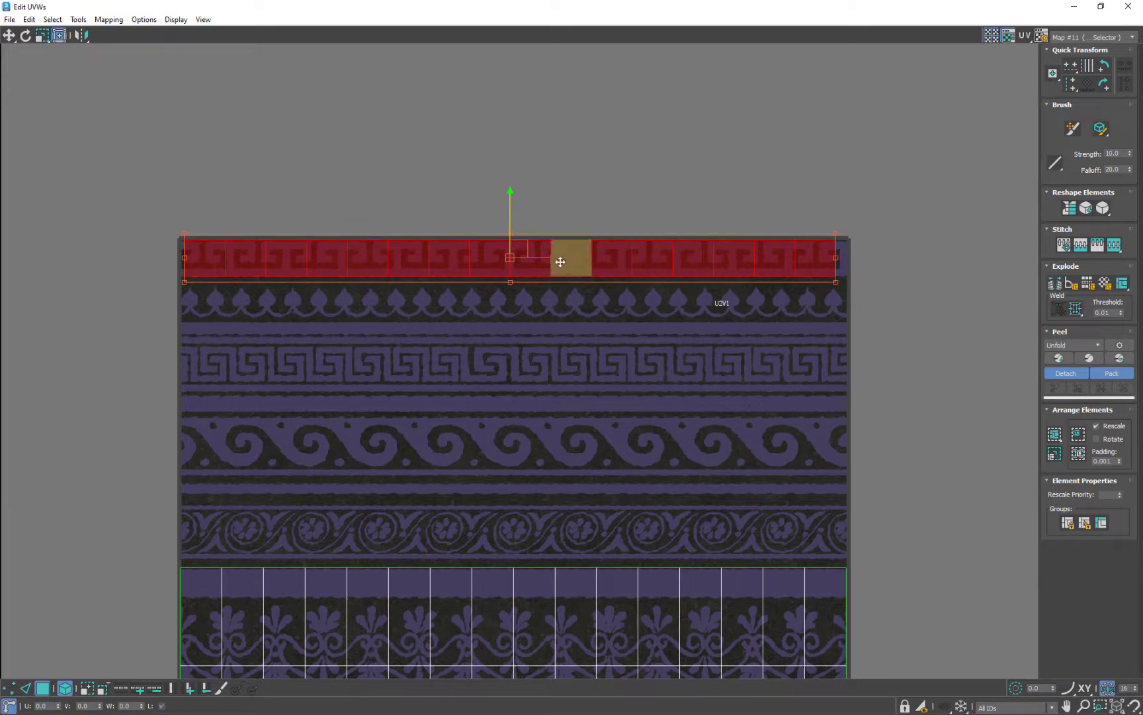
# Align the rim strip's UVs with the tile's left edge and stretch them across the full tile width
pyautogui.moveTo(562, 257); pyautogui.dragTo(557, 258)
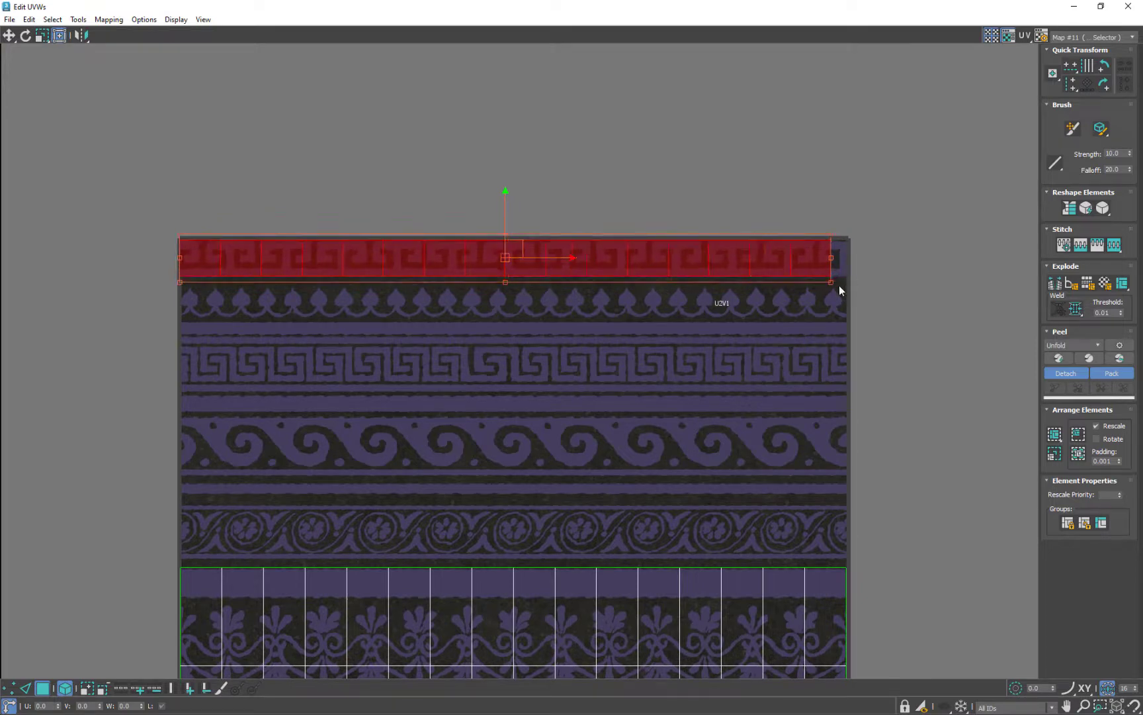
pyautogui.moveTo(831, 276); pyautogui.dragTo(845, 278)
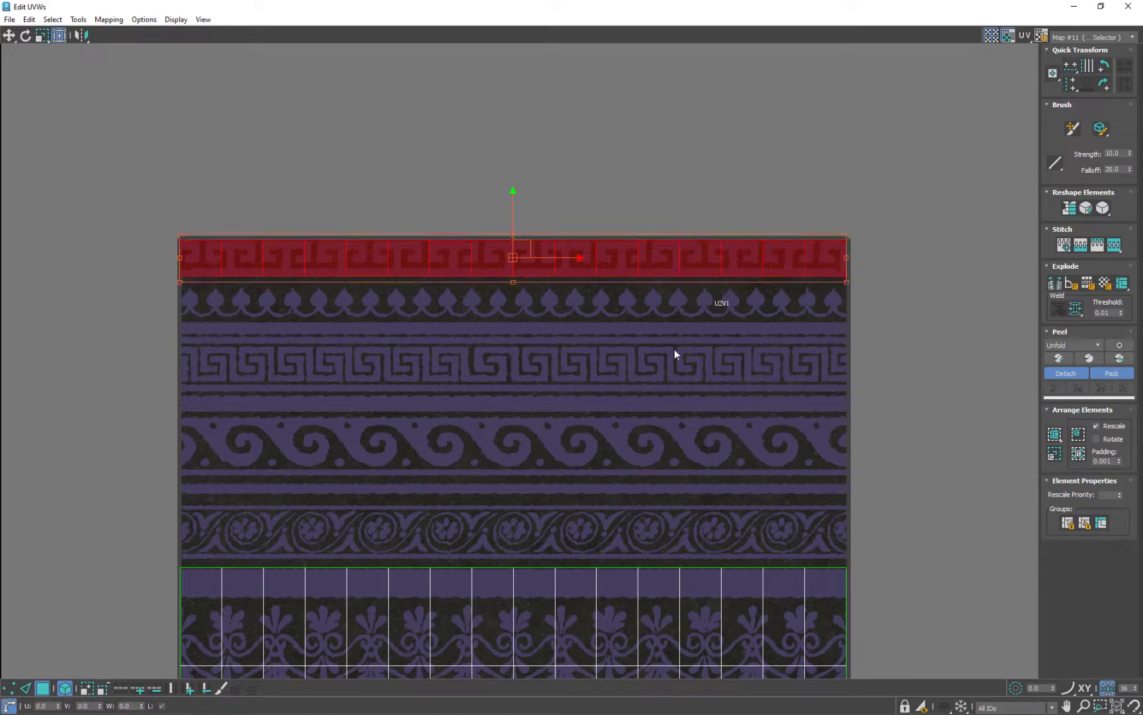
pyautogui.scroll(-5, 674, 348)
pyautogui.click(1101, 6)
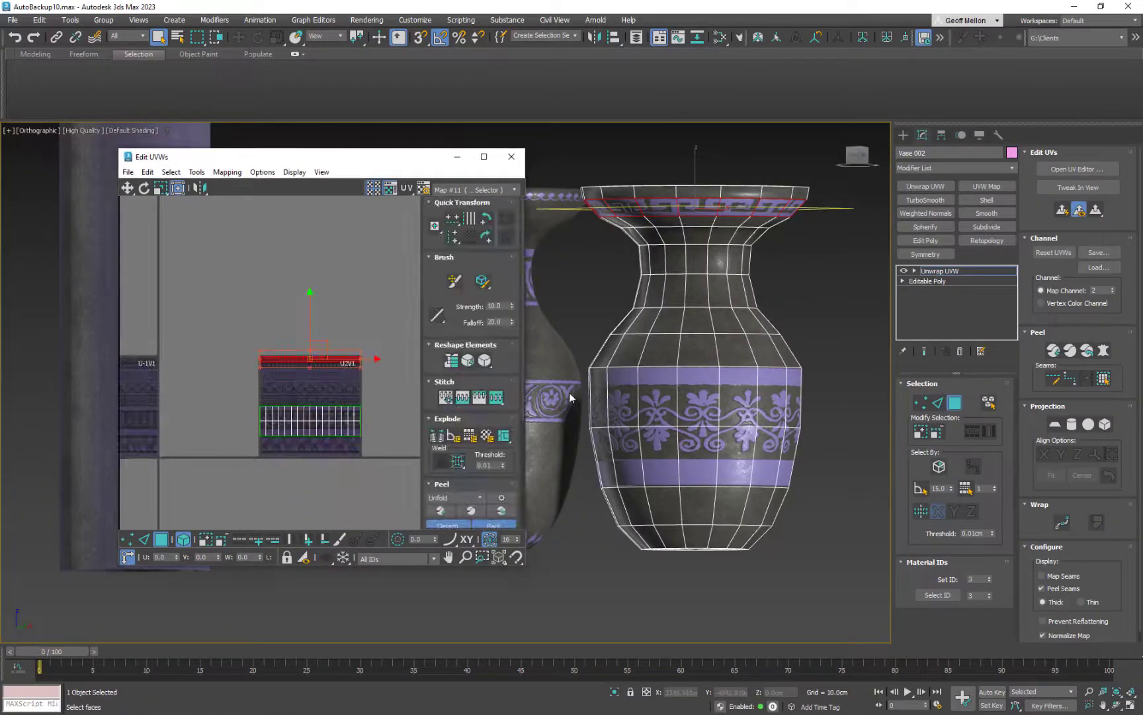
# Close the UV editor and clear the face selection to view both decorated vases together
pyautogui.scroll(-5, 730, 342)
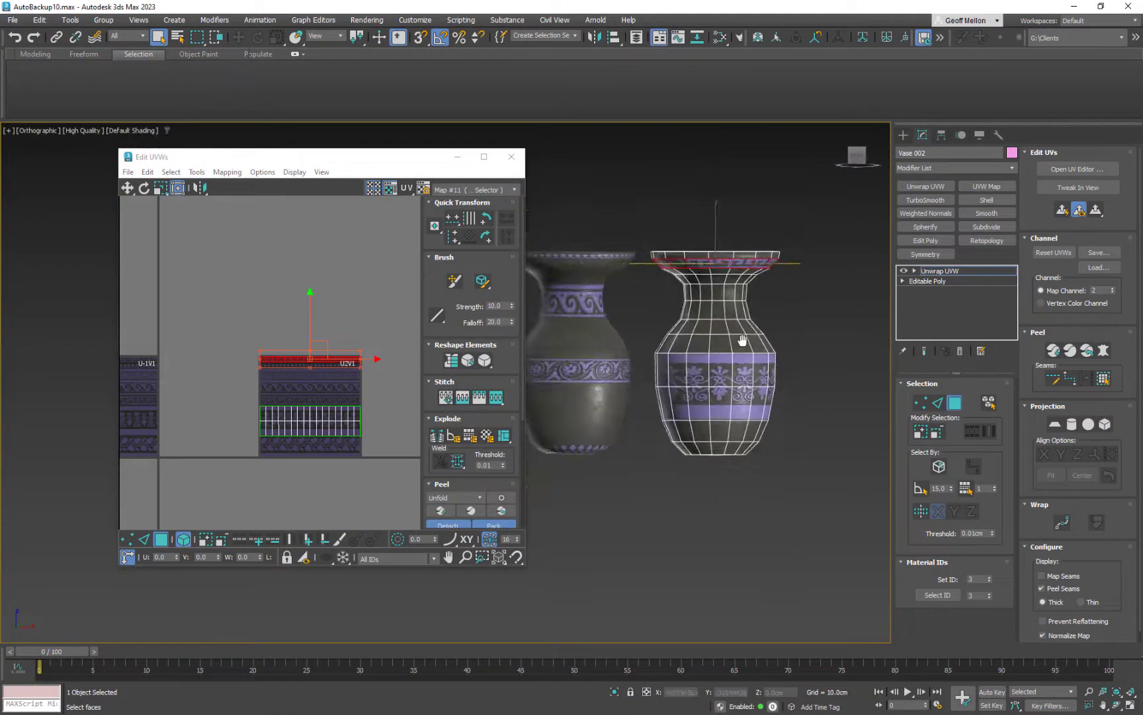
pyautogui.click(512, 157)
pyautogui.moveTo(671, 384); pyautogui.dragTo(622, 423, button='middle')
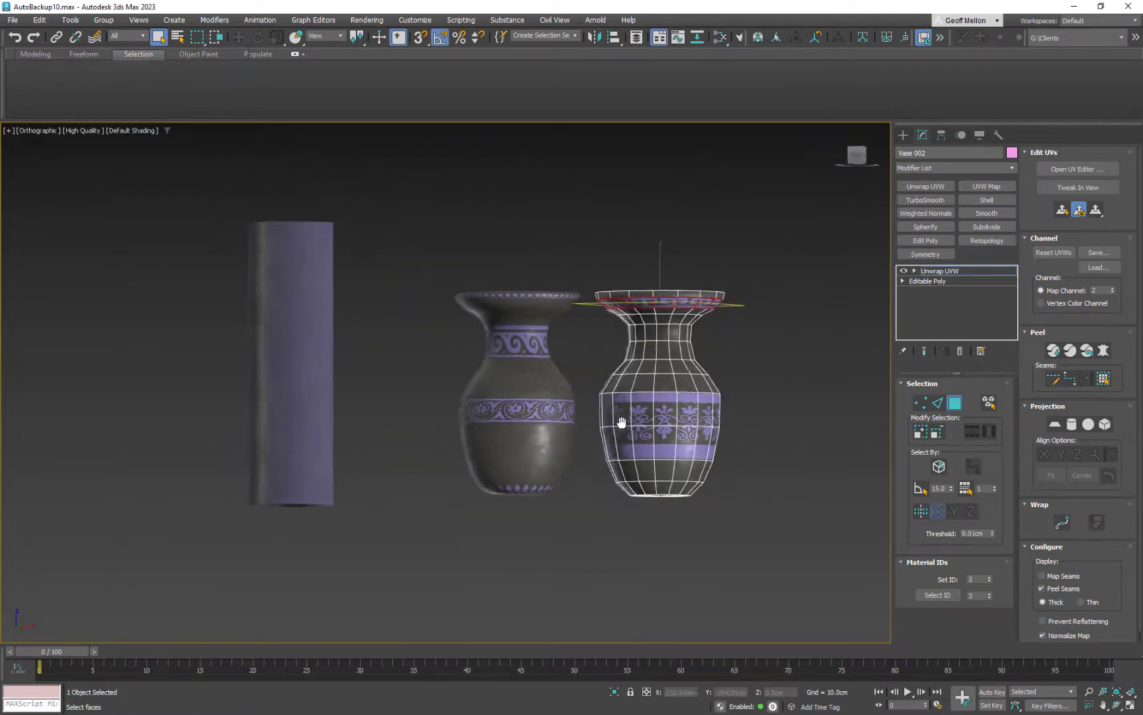
pyautogui.click(778, 364)
pyautogui.moveTo(778, 364); pyautogui.dragTo(701, 317, button='middle')
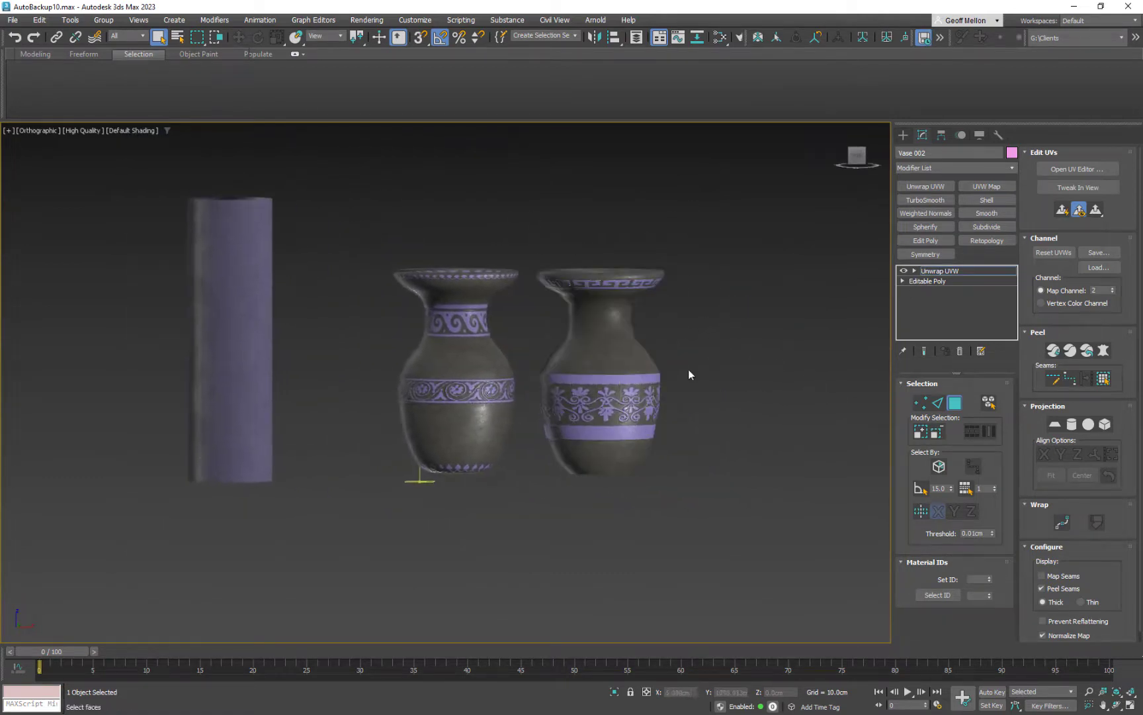
pyautogui.keyDown('alt'); pyautogui.moveTo(686, 375); pyautogui.dragTo(760, 444, button='middle'); pyautogui.keyUp('alt')
# Open the Slate Material Editor beside the vases and bring the complete decorated-stone material graph into view
pyautogui.press('m')
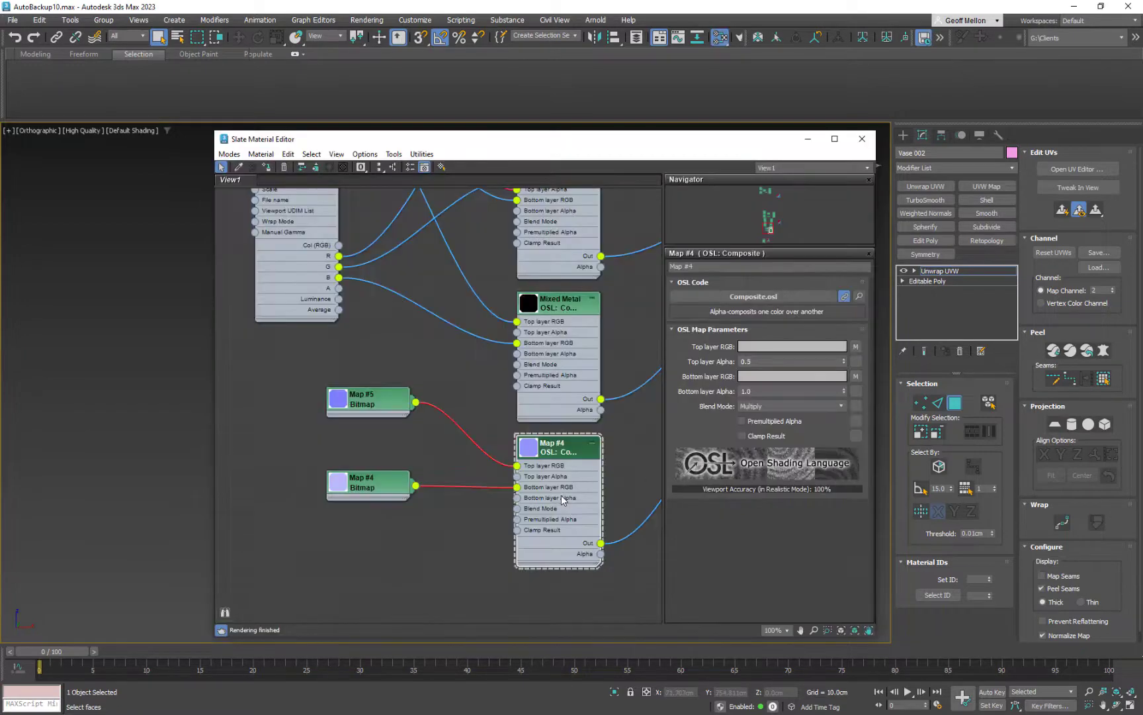
pyautogui.moveTo(391, 364); pyautogui.dragTo(440, 510, button='middle')
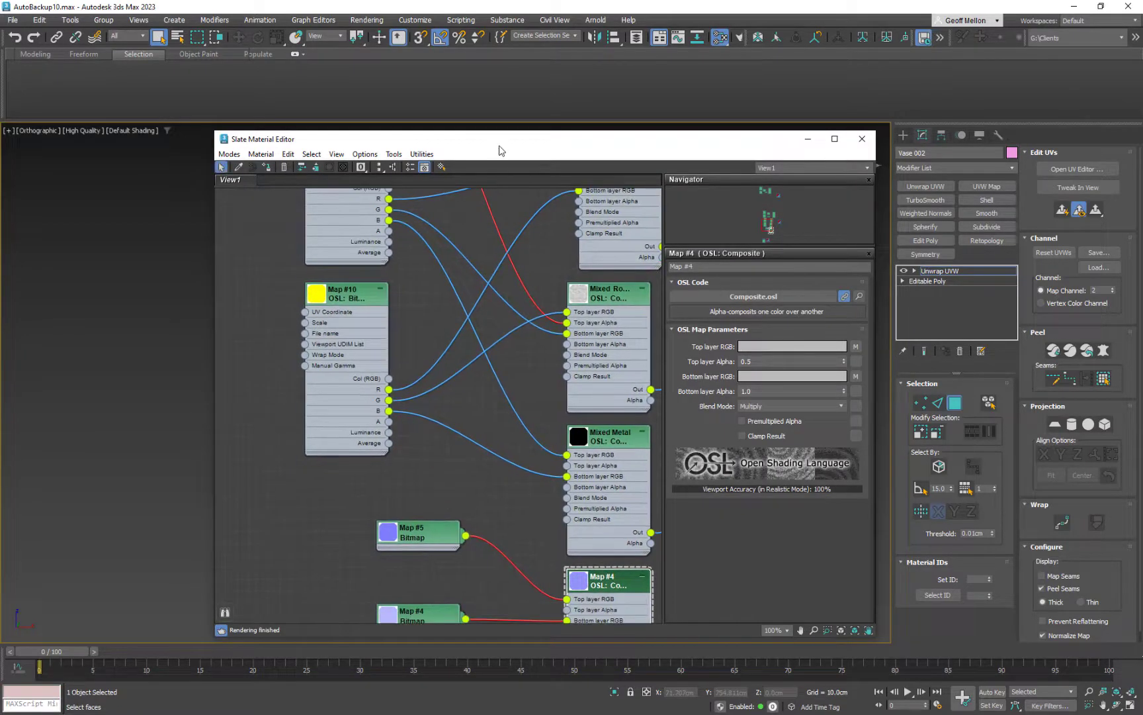
pyautogui.moveTo(499, 146); pyautogui.dragTo(837, 142)
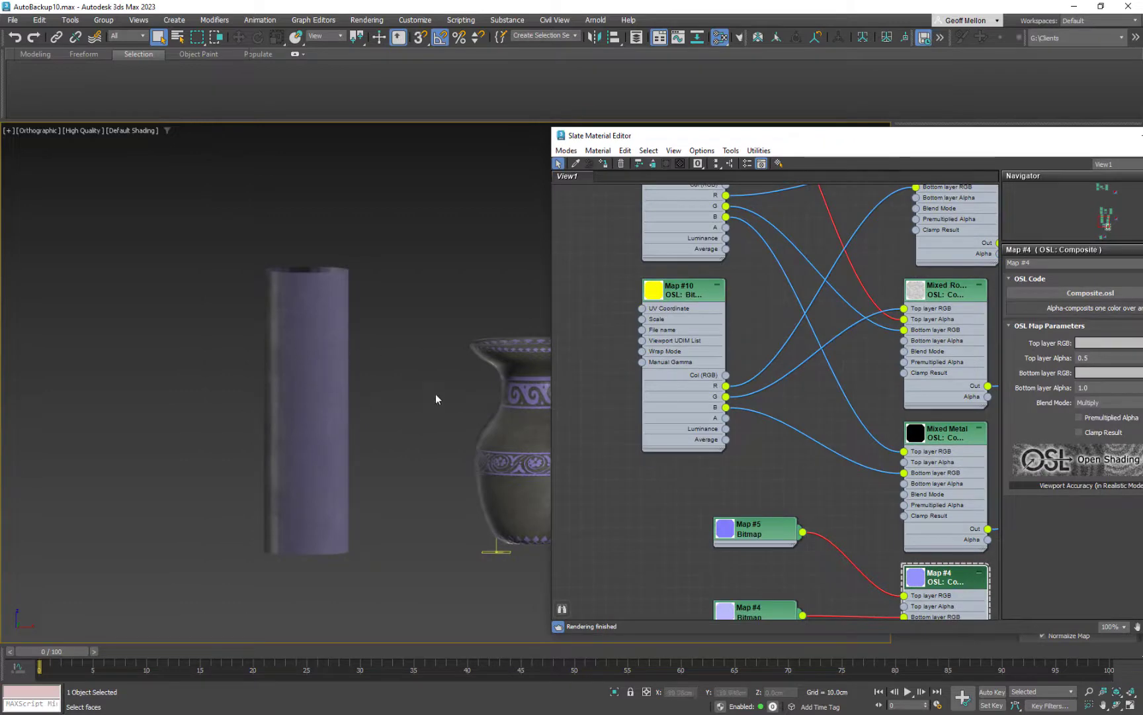
pyautogui.moveTo(436, 399); pyautogui.dragTo(323, 395, button='middle')
pyautogui.scroll(-10, 827, 324)
pyautogui.moveTo(827, 324); pyautogui.dragTo(856, 298, button='middle')
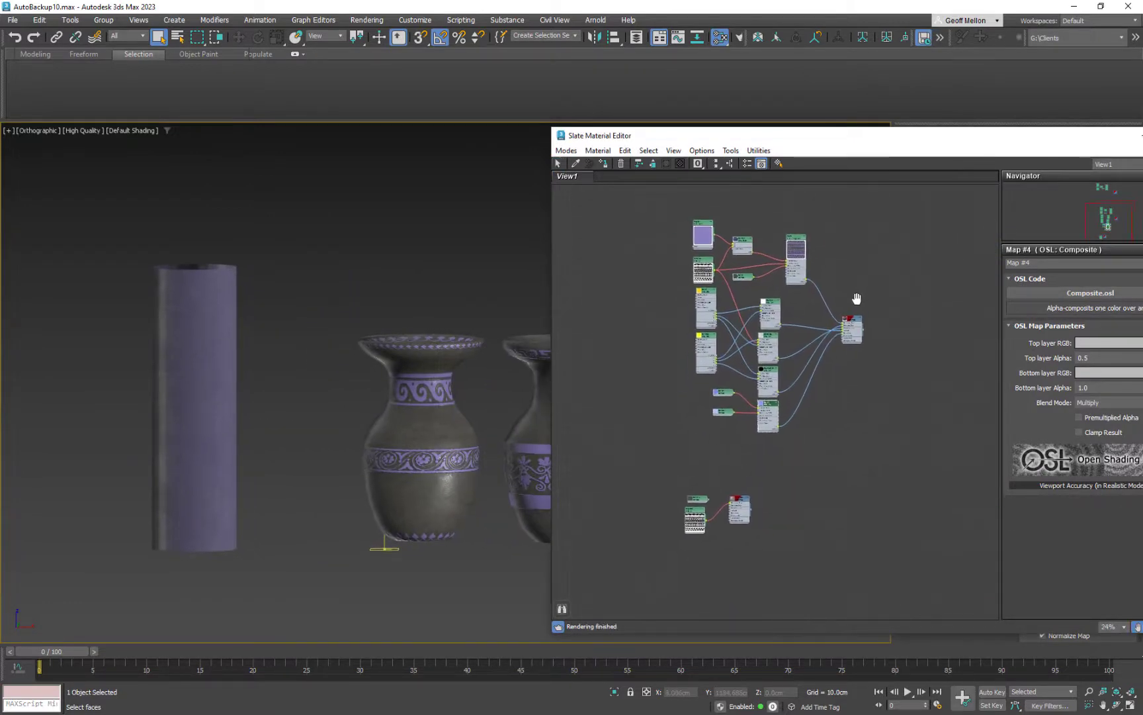
pyautogui.moveTo(878, 255); pyautogui.dragTo(852, 265, button='middle')
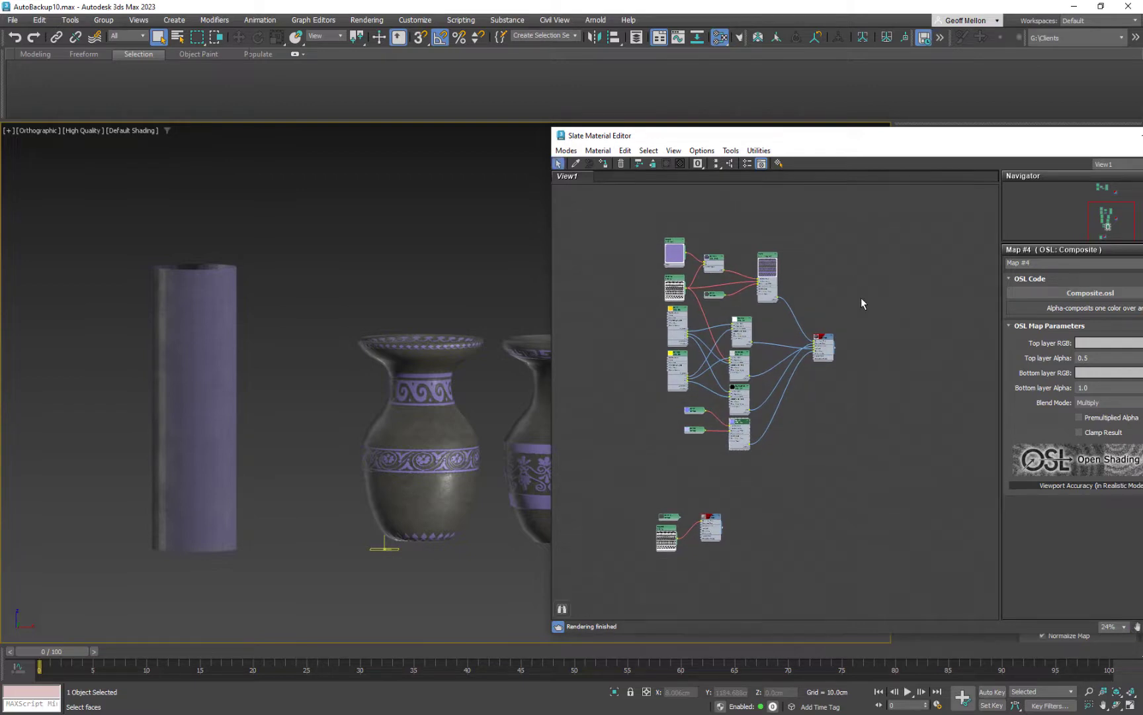
# Select the PBR material and the decor's color map, mask bitmap, tint and composite nodes, and clone them
pyautogui.moveTo(864, 298); pyautogui.dragTo(806, 386)
pyautogui.moveTo(825, 223); pyautogui.dragTo(617, 301)
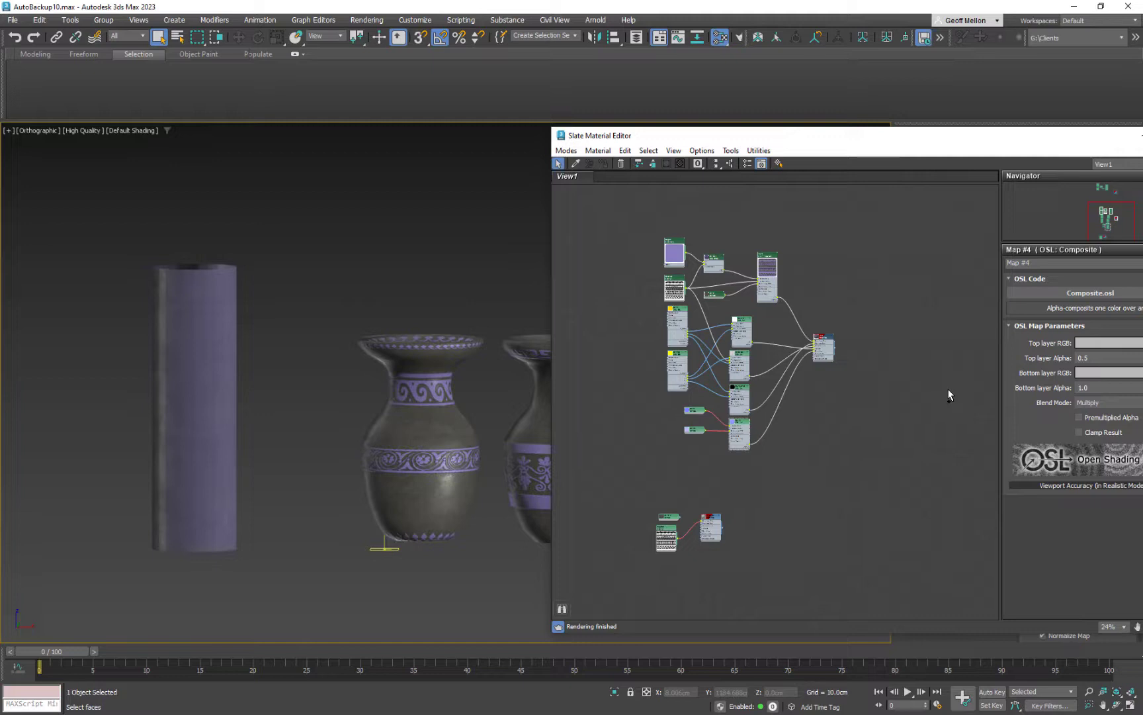
pyautogui.scroll(5, 829, 324)
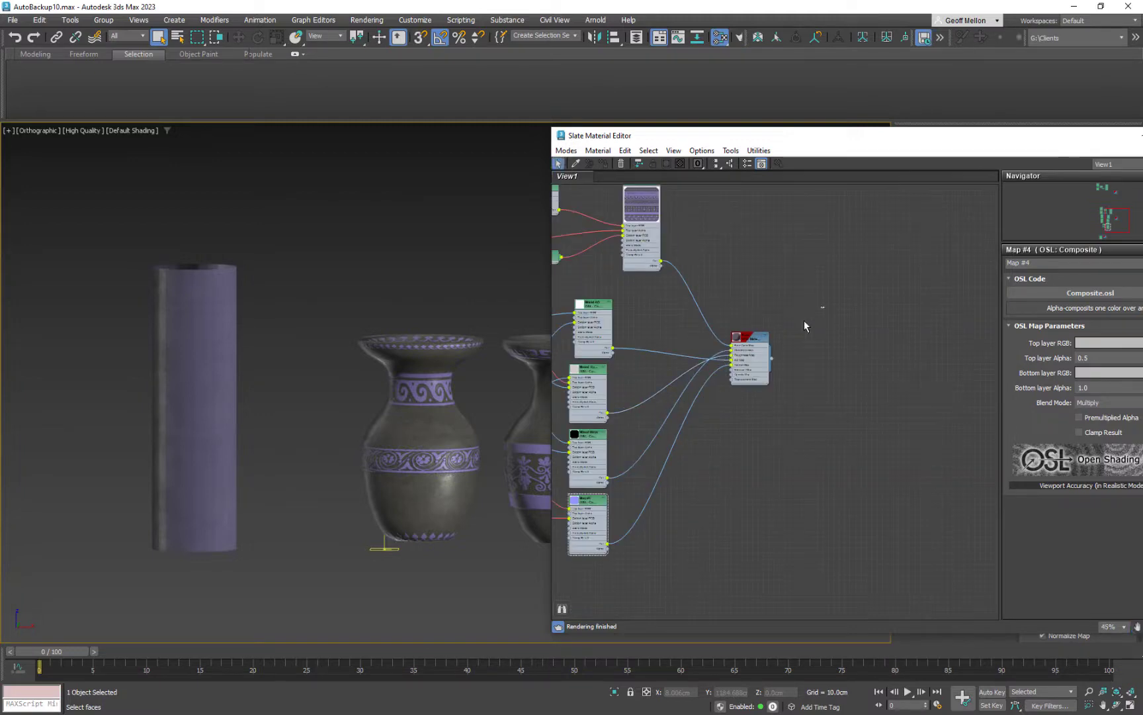
pyautogui.moveTo(706, 371); pyautogui.dragTo(867, 412, button='middle')
pyautogui.scroll(-2, 866, 412)
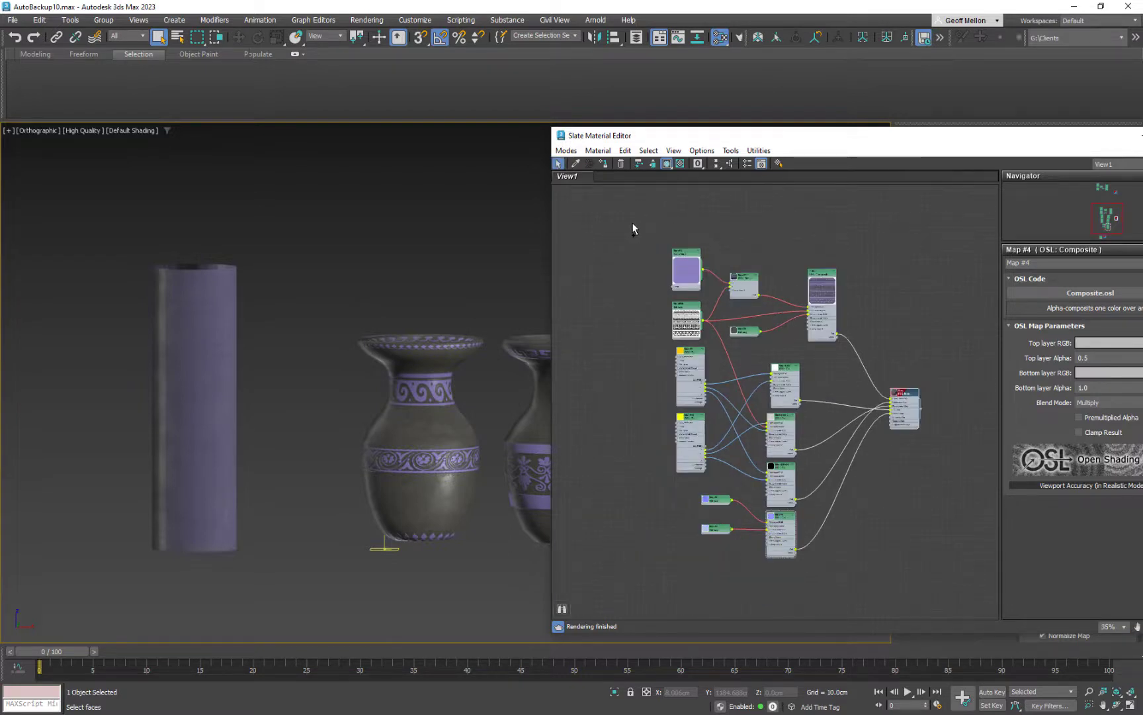
pyautogui.moveTo(632, 223); pyautogui.dragTo(863, 303)
pyautogui.moveTo(914, 330); pyautogui.dragTo(832, 305, button='middle')
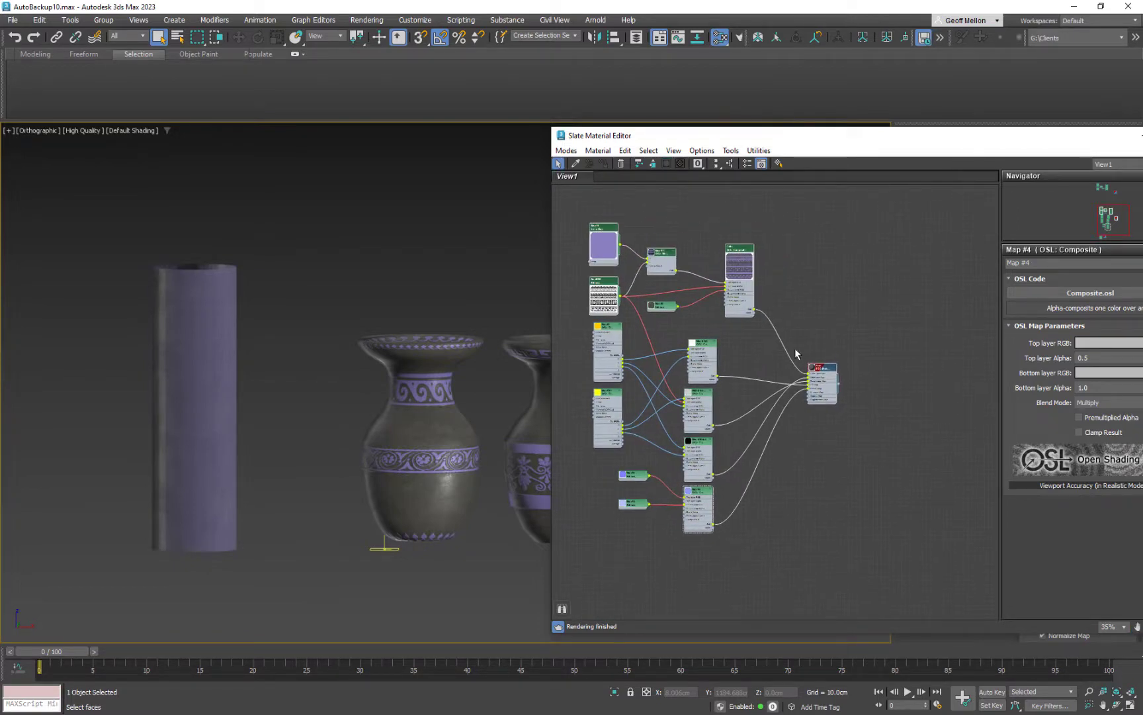
pyautogui.moveTo(776, 361); pyautogui.dragTo(831, 375, button='middle')
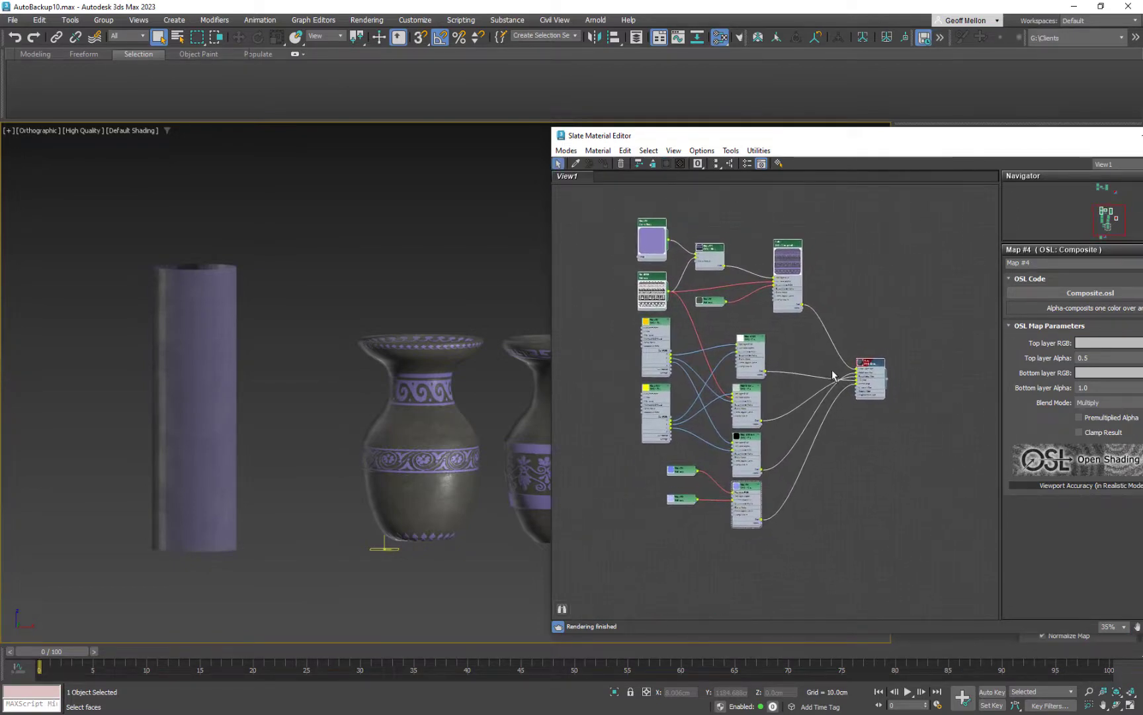
pyautogui.moveTo(876, 370)
pyautogui.keyDown('shift'); pyautogui.mouseDown()
pyautogui.moveTo(878, 256)
pyautogui.moveTo(896, 254)
pyautogui.mouseUp(); pyautogui.keyUp('shift')
# Arrange the cloned nodes above the original graph and rename the cloned PBR material Red
pyautogui.moveTo(879, 276)
pyautogui.mouseDown(button='middle')
pyautogui.moveTo(858, 397)
pyautogui.moveTo(817, 354)
pyautogui.mouseUp(button='middle')
pyautogui.moveTo(834, 328); pyautogui.dragTo(824, 331)
pyautogui.moveTo(745, 258); pyautogui.dragTo(714, 311, button='middle')
pyautogui.moveTo(784, 311); pyautogui.dragTo(766, 284, button='middle')
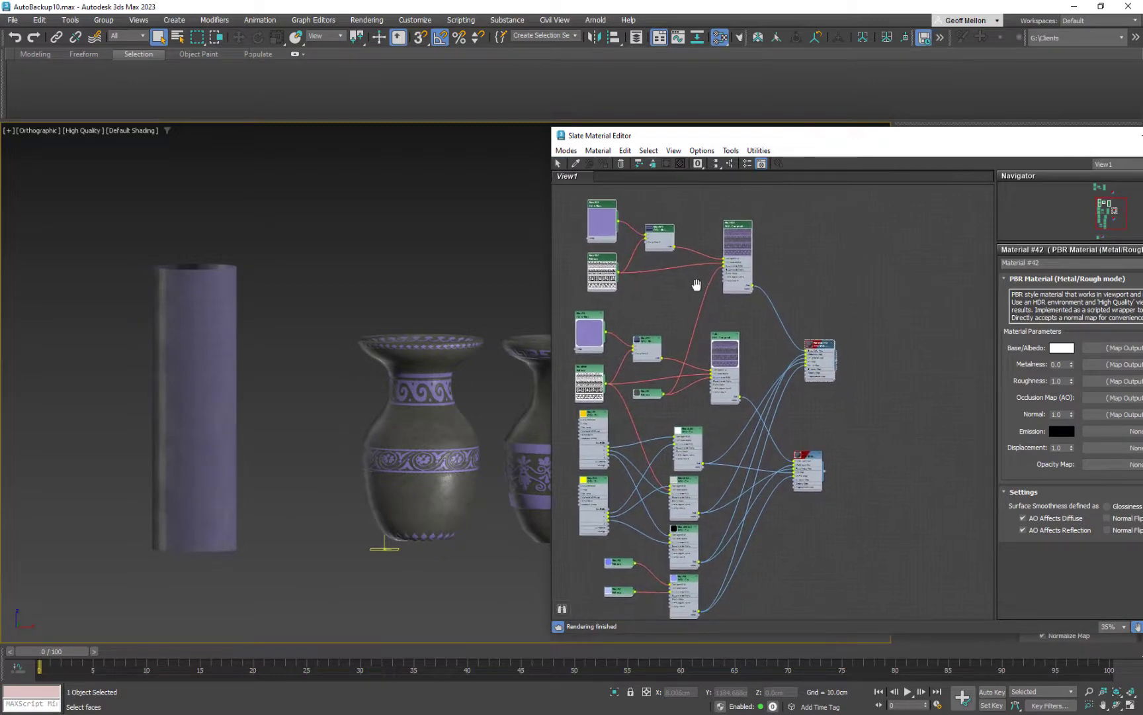
pyautogui.moveTo(817, 344); pyautogui.dragTo(810, 345)
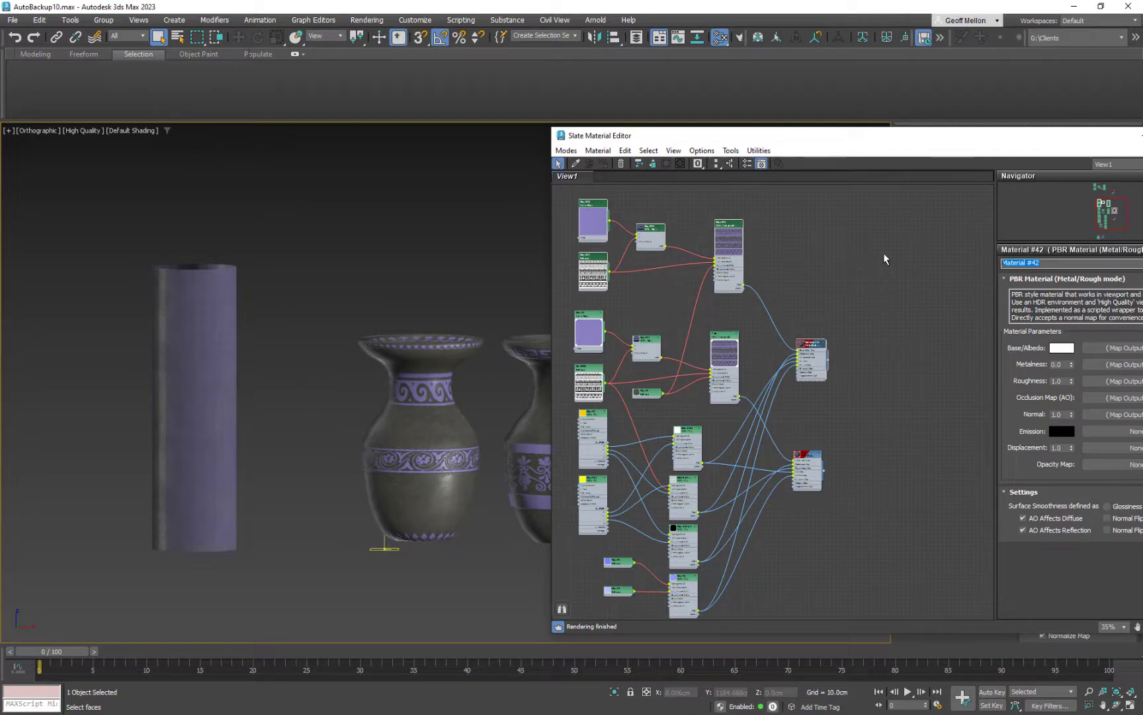
pyautogui.write('Red')
# Set the cloned color map's solid color to fully saturated pure red
pyautogui.doubleClick(584, 230)
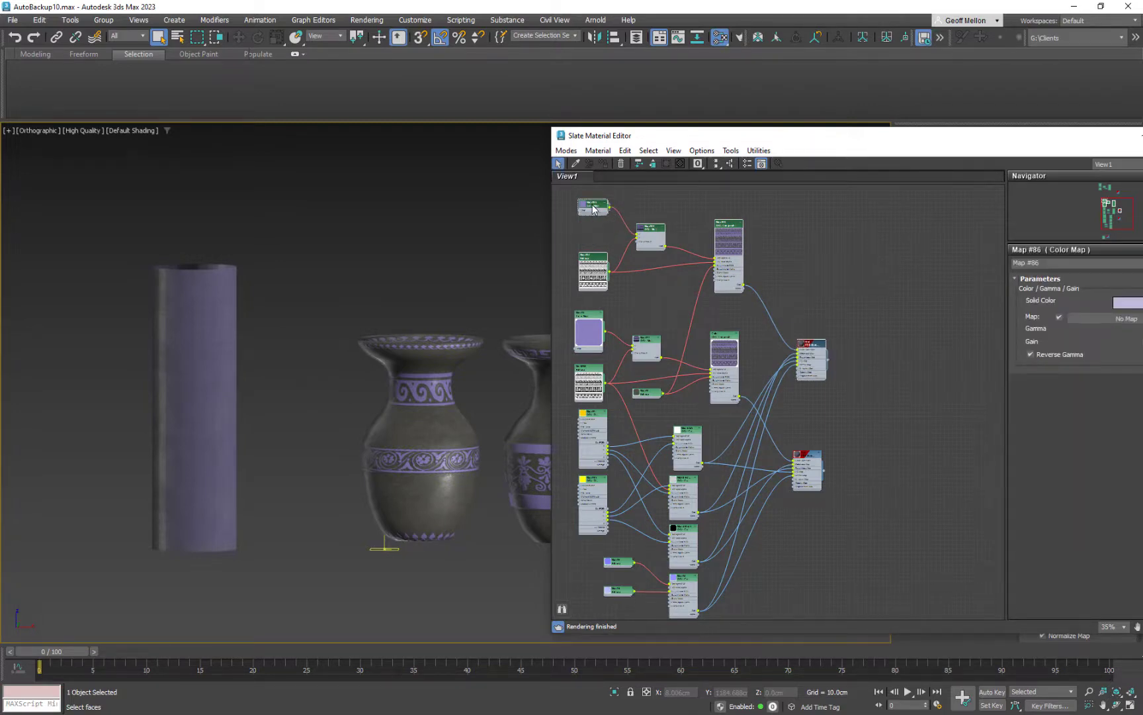
pyautogui.click(1133, 303)
pyautogui.moveTo(939, 213); pyautogui.dragTo(950, 181)
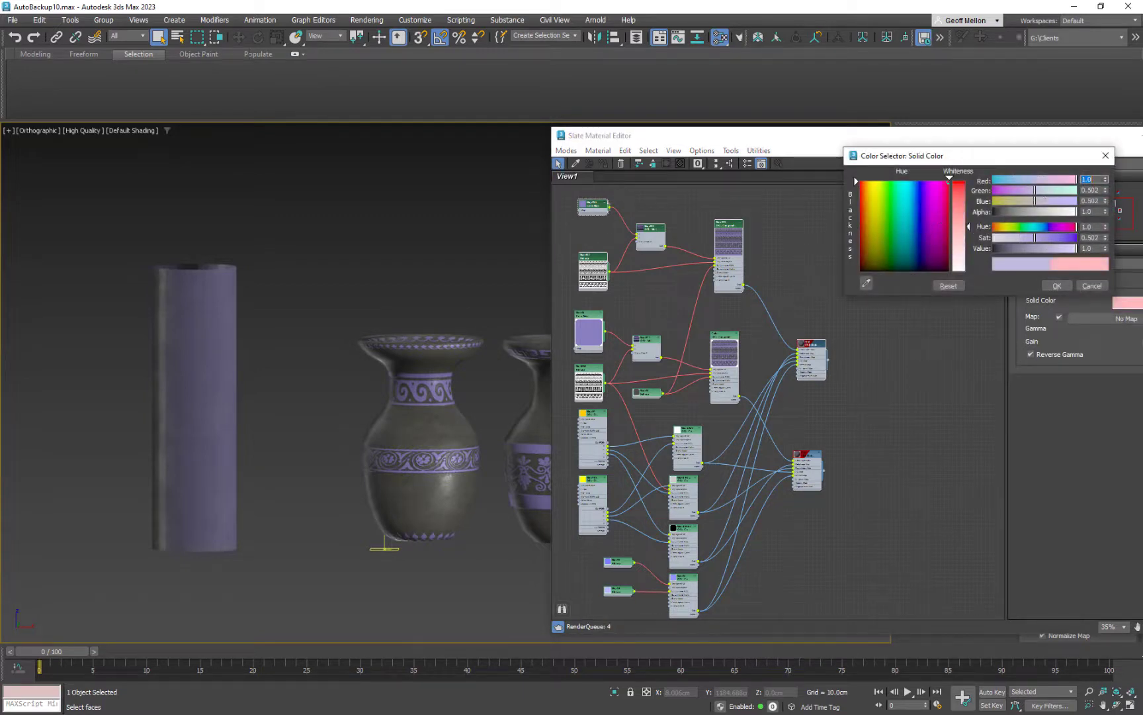
pyautogui.moveTo(969, 226); pyautogui.dragTo(968, 181)
pyautogui.click(1058, 287)
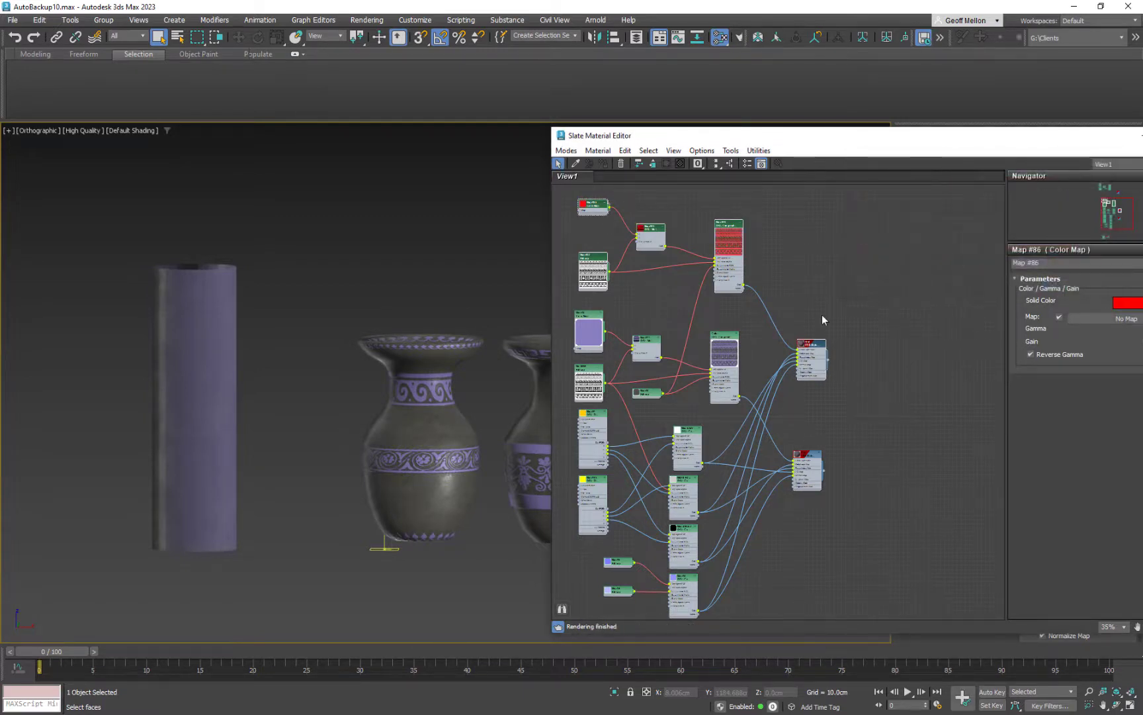
# Select the copied vase and convert it to an Editable Poly, keeping the material graph beside the vases
pyautogui.moveTo(822, 316); pyautogui.dragTo(848, 284, button='middle')
pyautogui.moveTo(452, 467); pyautogui.dragTo(267, 440, button='middle')
pyautogui.click(407, 467)
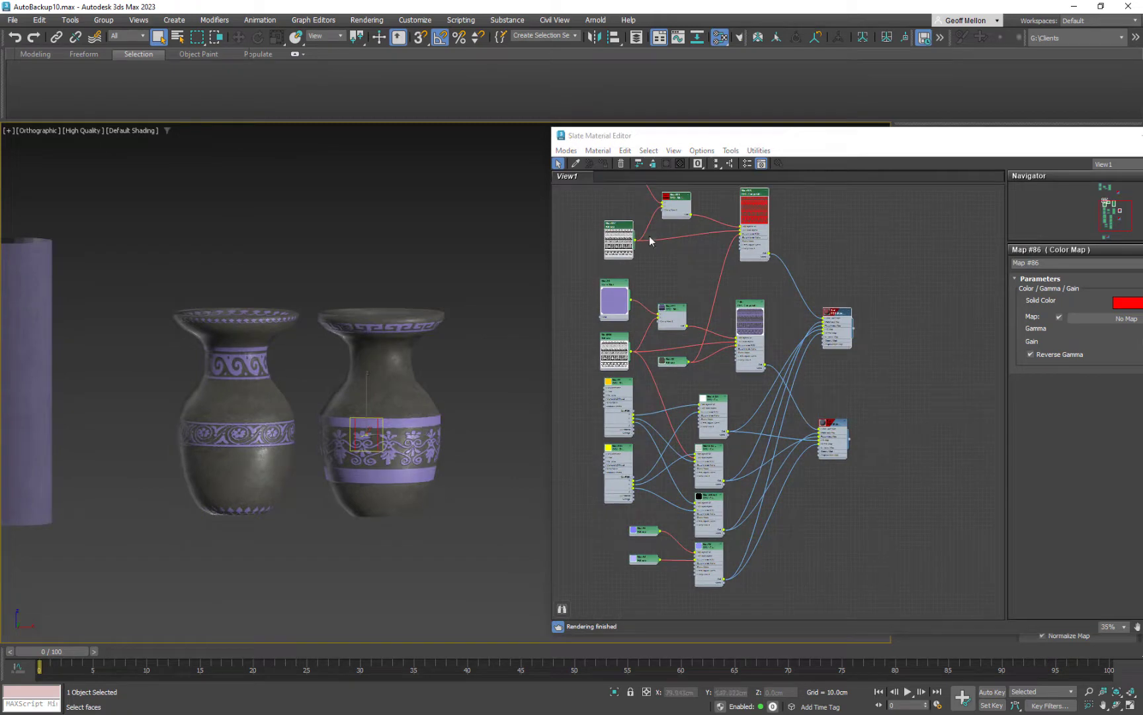
pyautogui.moveTo(1069, 136); pyautogui.dragTo(714, 162)
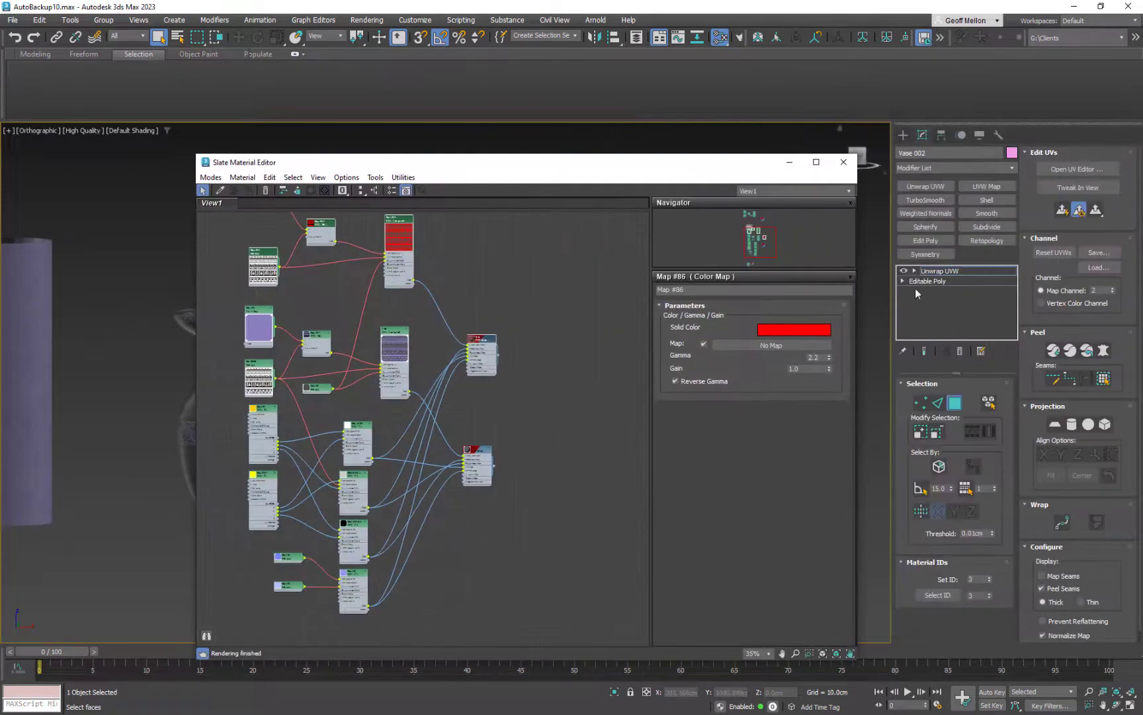
pyautogui.rightClick(883, 309)
pyautogui.moveTo(934, 471)
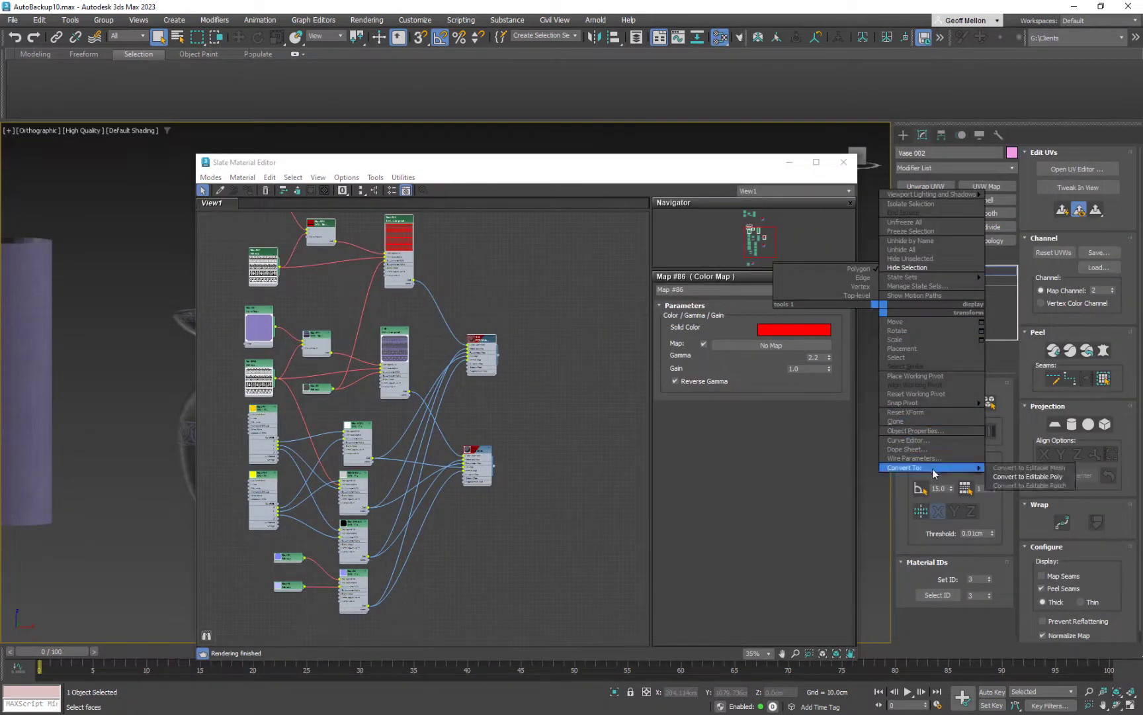
pyautogui.click(1028, 477)
pyautogui.moveTo(552, 168); pyautogui.dragTo(779, 164)
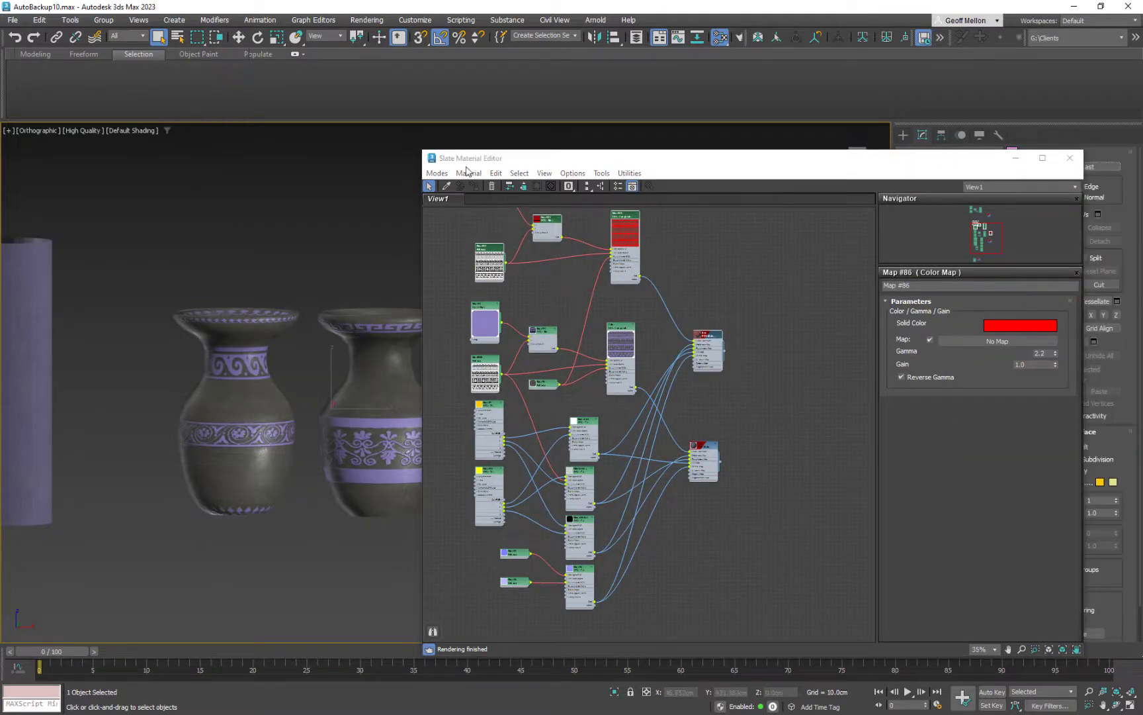
# Rename the cloned Red PBR material ReallyRed and assign it to the selected copied vase
pyautogui.click(719, 255)
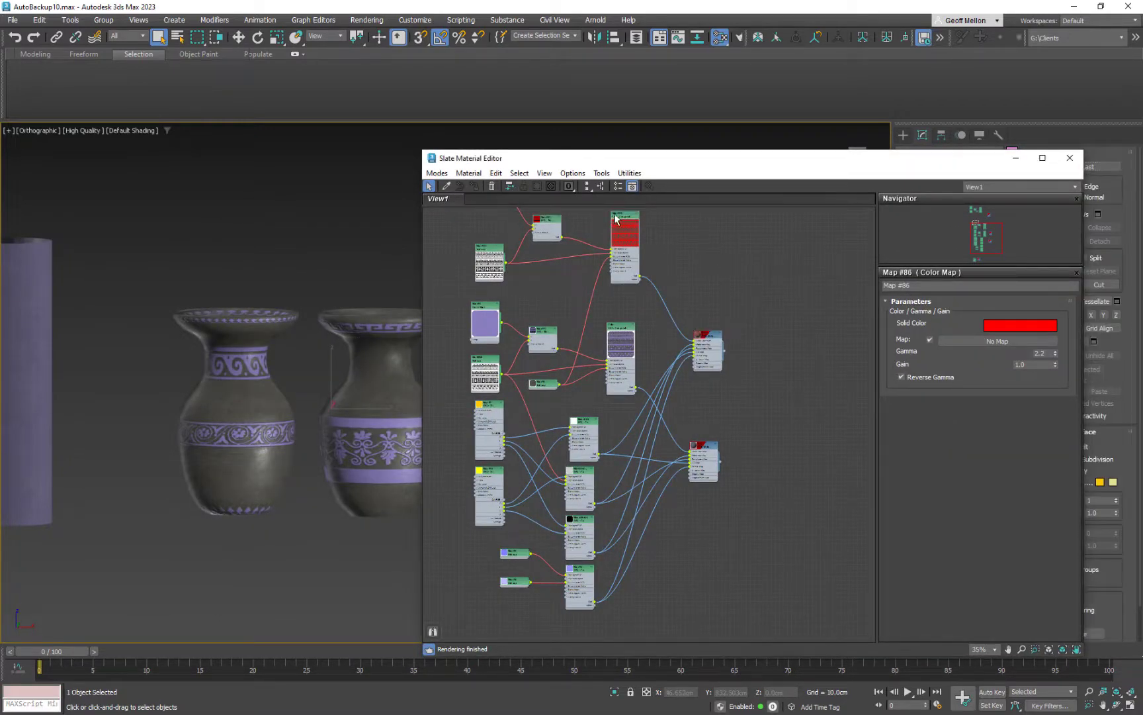
pyautogui.doubleClick(709, 336)
pyautogui.click(381, 325)
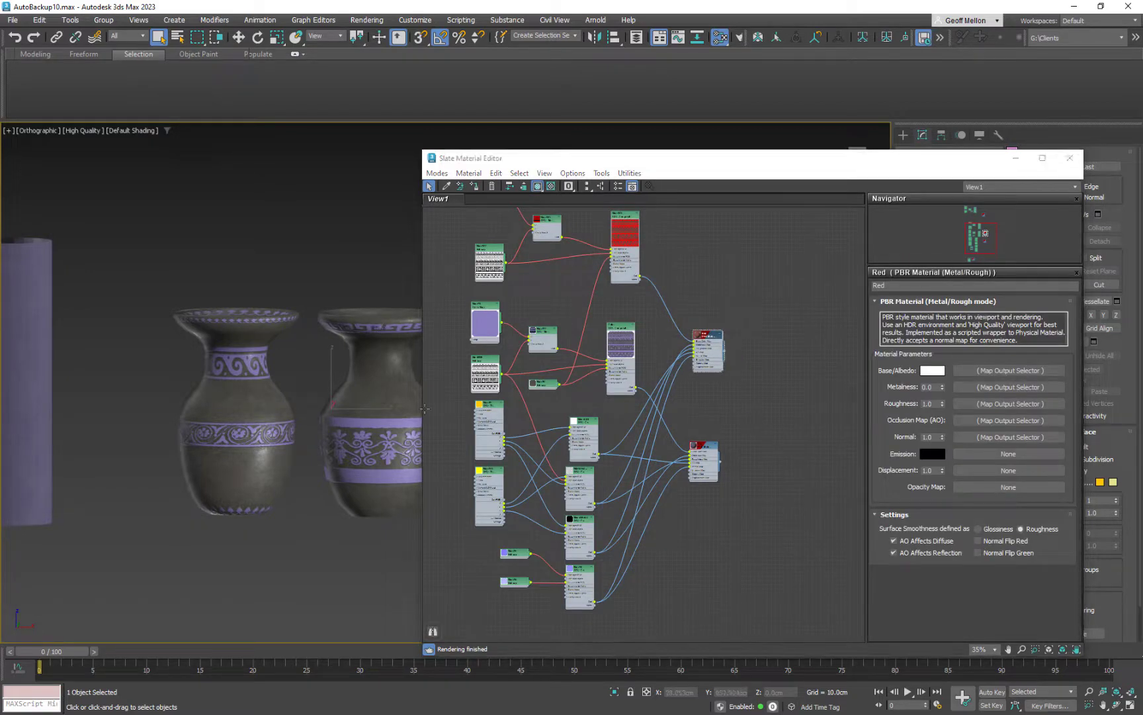
pyautogui.click(475, 186)
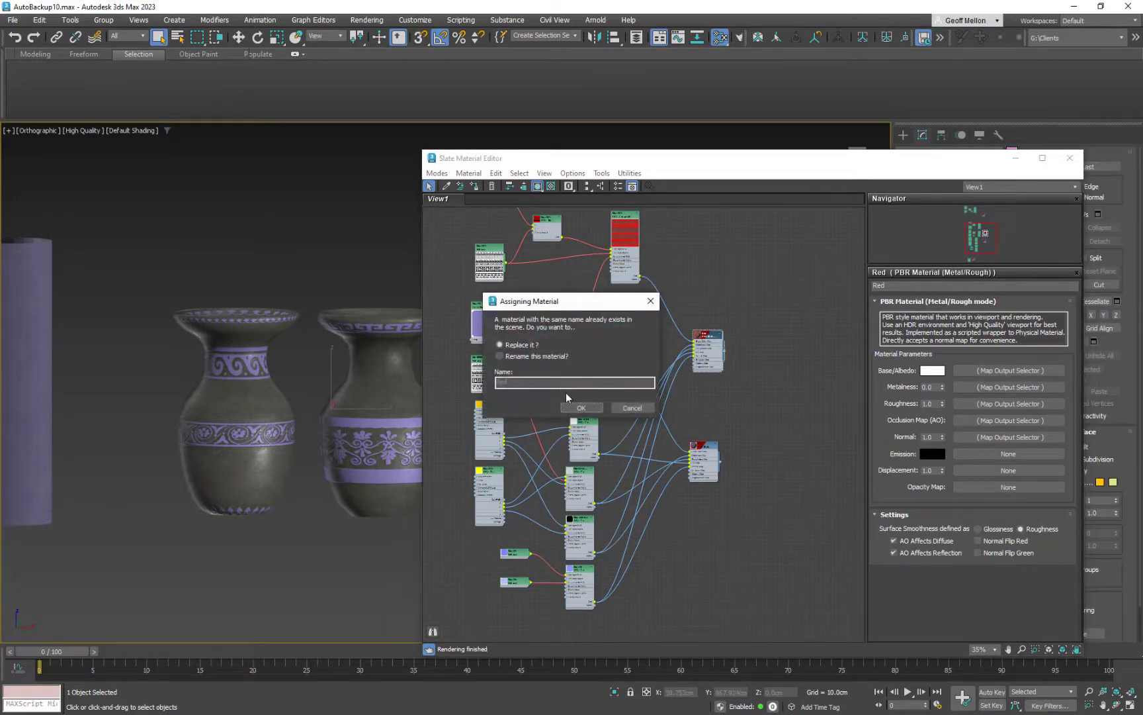
pyautogui.click(647, 409)
pyautogui.moveTo(718, 372)
pyautogui.mouseDown(button='middle')
pyautogui.moveTo(744, 349)
pyautogui.moveTo(745, 384)
pyautogui.moveTo(707, 389)
pyautogui.mouseUp(button='middle')
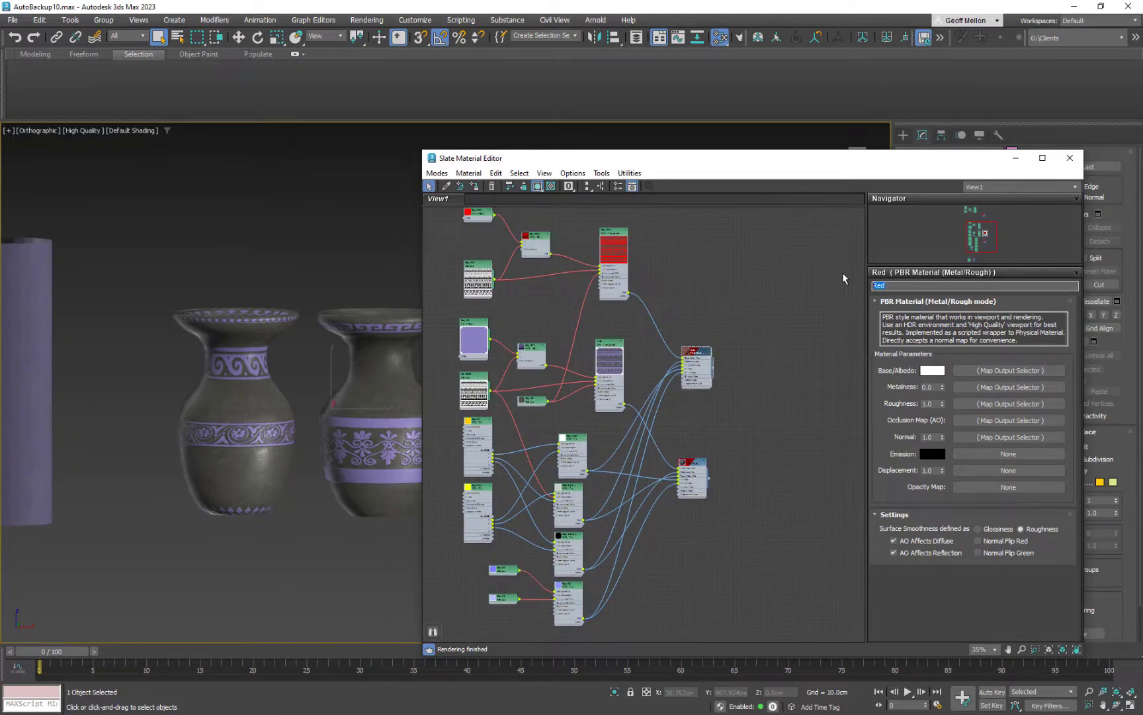
pyautogui.write('ReallyRed')
pyautogui.press('Return')
pyautogui.click(473, 186)
# Close the Slate Material Editor and compare the purple and red decorated vases up close
pyautogui.moveTo(376, 278); pyautogui.dragTo(296, 209, button='middle')
pyautogui.click(1070, 157)
pyautogui.moveTo(336, 325); pyautogui.dragTo(638, 307, button='middle')
pyautogui.scroll(3, 639, 304)
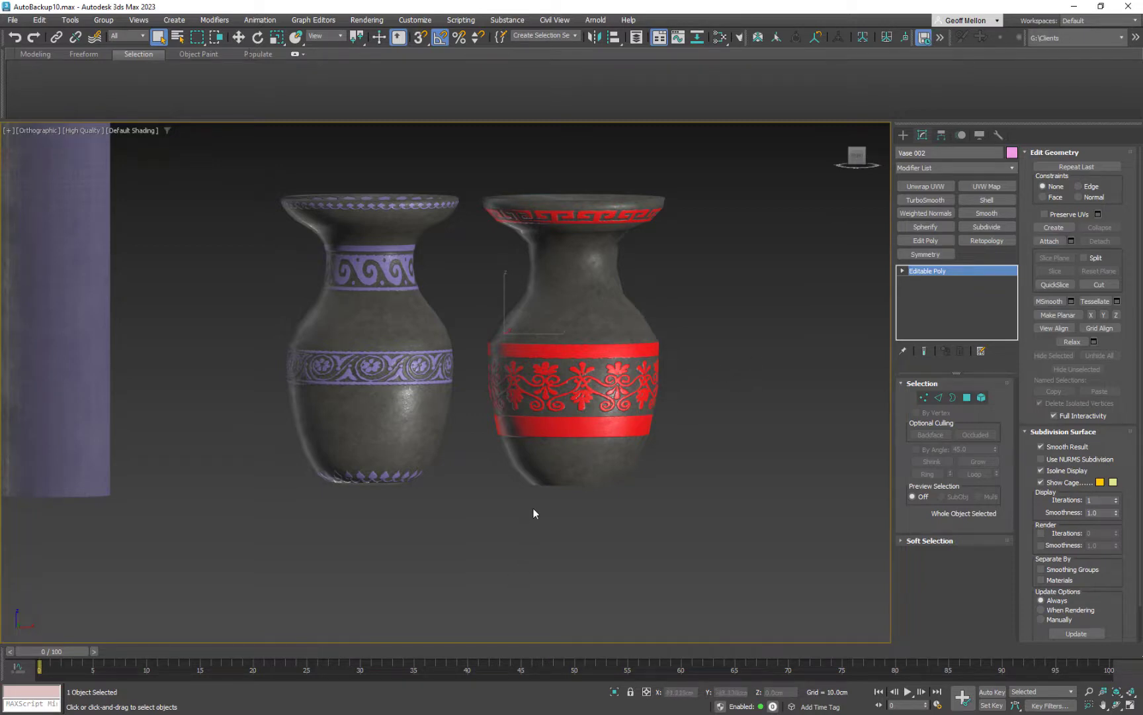
pyautogui.moveTo(660, 495); pyautogui.dragTo(704, 508, button='middle')
pyautogui.moveTo(764, 398); pyautogui.dragTo(761, 387, button='middle')
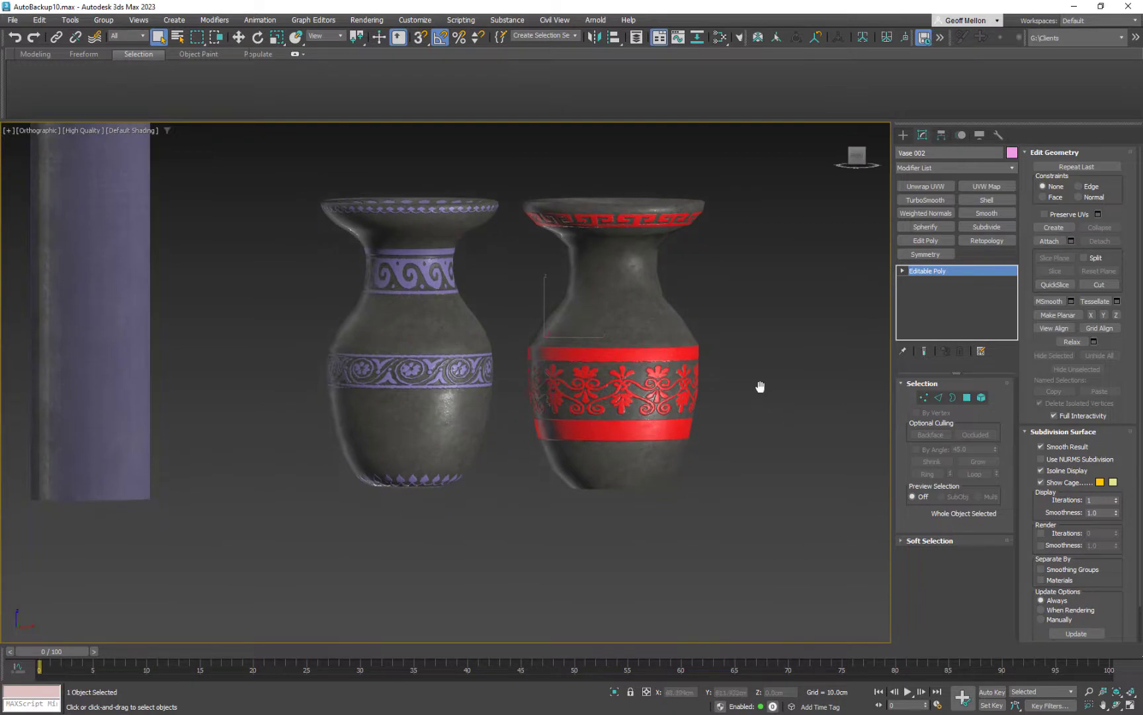
# Reopen the Slate Material Editor and arrange the ReallyRed material and its red map nodes compactly above the original decor nodes
pyautogui.press('m')
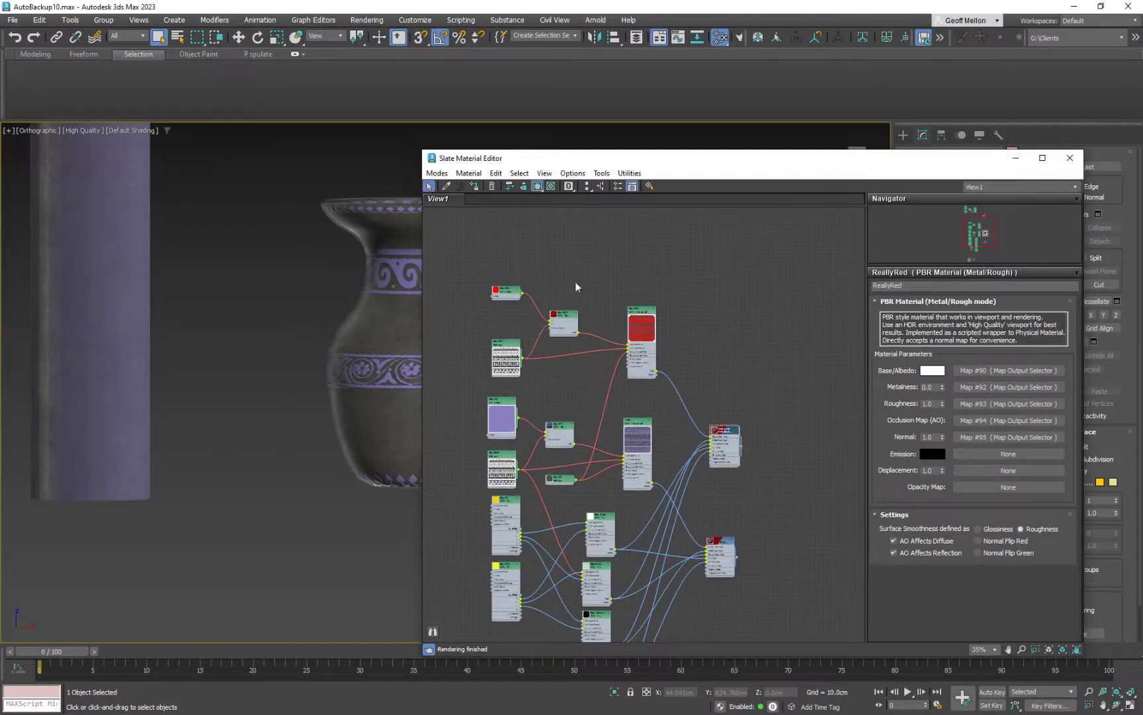
pyautogui.moveTo(423, 379); pyautogui.dragTo(384, 368)
pyautogui.moveTo(589, 311)
pyautogui.mouseDown(button='middle')
pyautogui.moveTo(589, 280)
pyautogui.moveTo(578, 299)
pyautogui.moveTo(587, 304)
pyautogui.mouseUp(button='middle')
pyautogui.moveTo(402, 254); pyautogui.dragTo(652, 395)
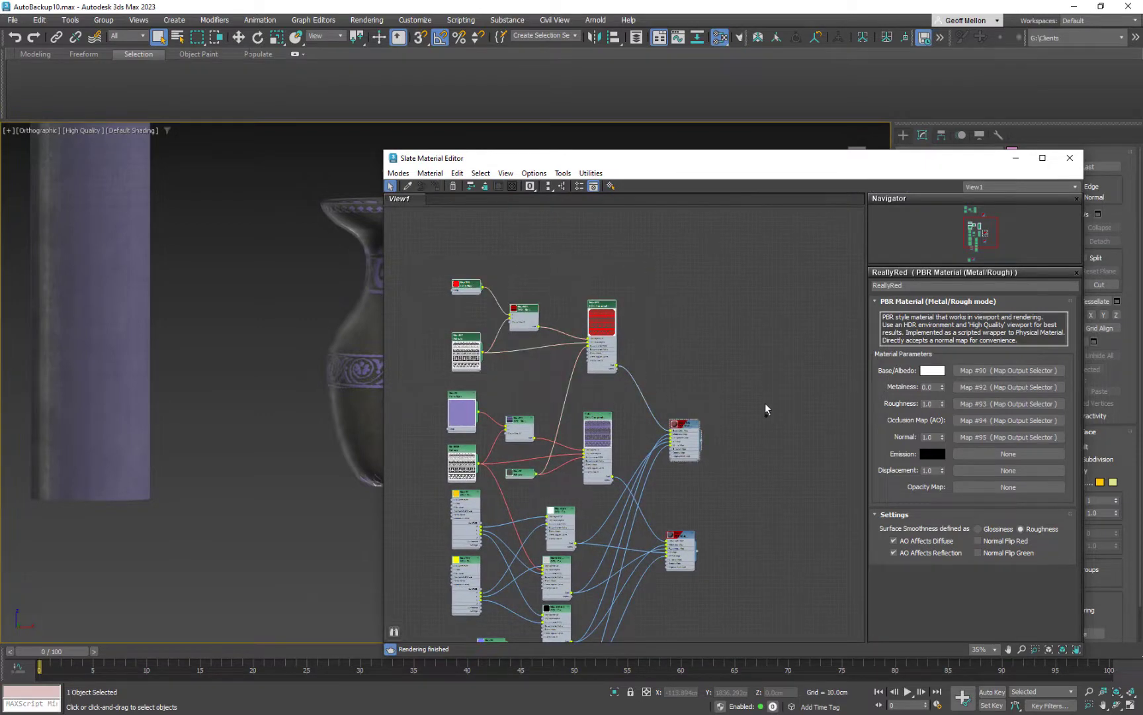
pyautogui.keyDown('ctrl'); pyautogui.moveTo(744, 371); pyautogui.dragTo(660, 473); pyautogui.keyUp('ctrl')
pyautogui.moveTo(689, 428); pyautogui.dragTo(702, 378)
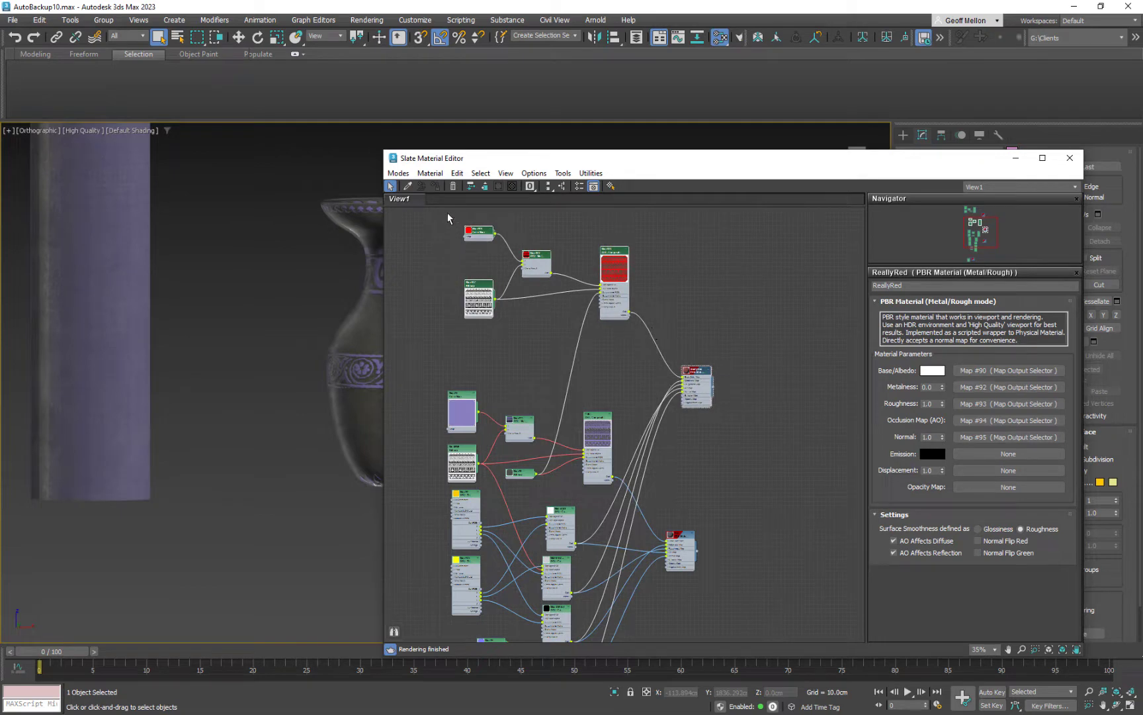
pyautogui.moveTo(448, 219); pyautogui.dragTo(673, 337)
pyautogui.moveTo(619, 256); pyautogui.dragTo(643, 315)
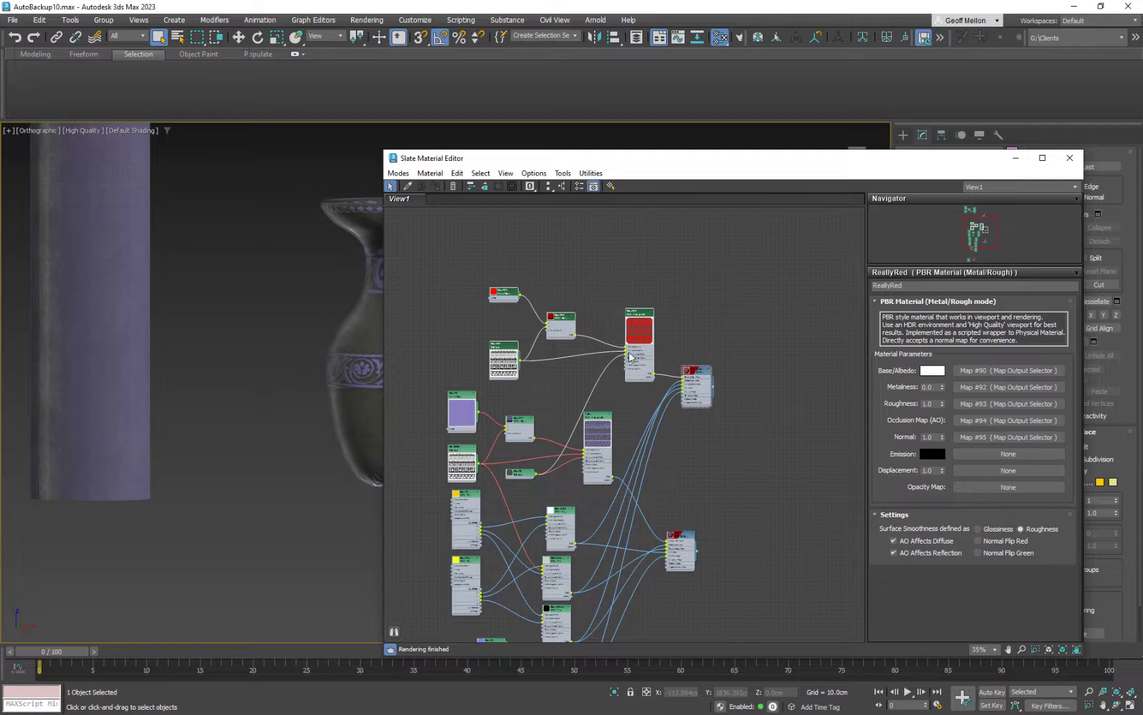
# Move the shared stone bitmap nearer the composites and the red color map down beside its multiply node
pyautogui.moveTo(514, 481); pyautogui.dragTo(547, 464)
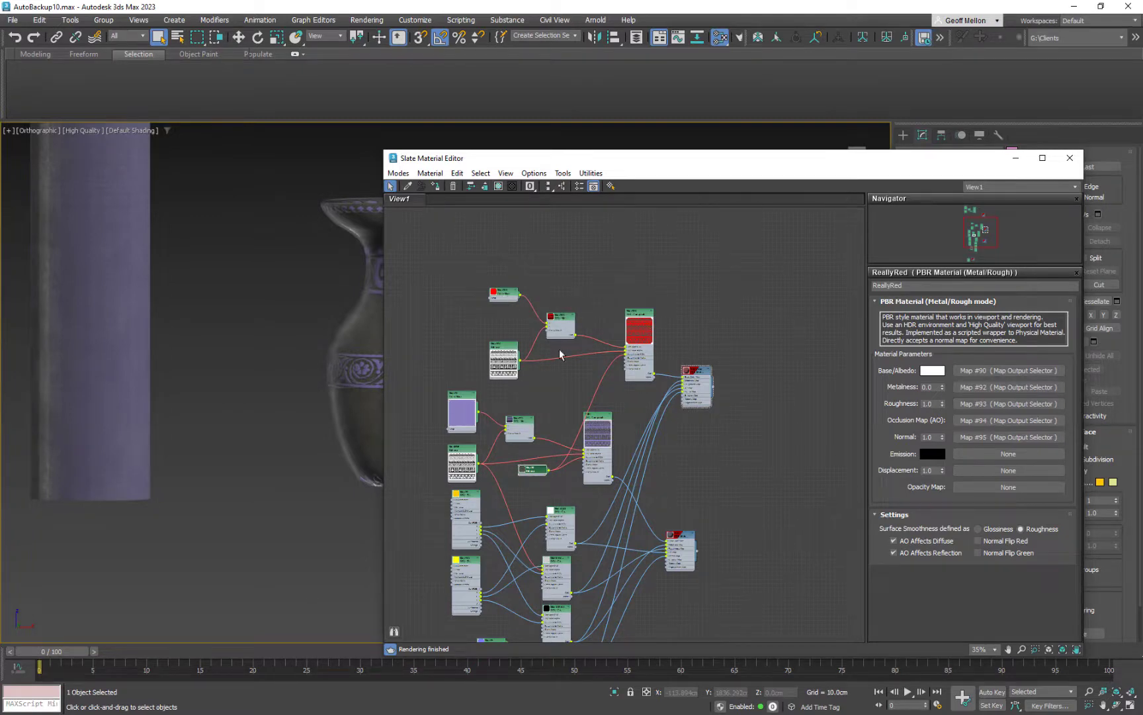
pyautogui.moveTo(519, 442); pyautogui.dragTo(540, 375, button='middle')
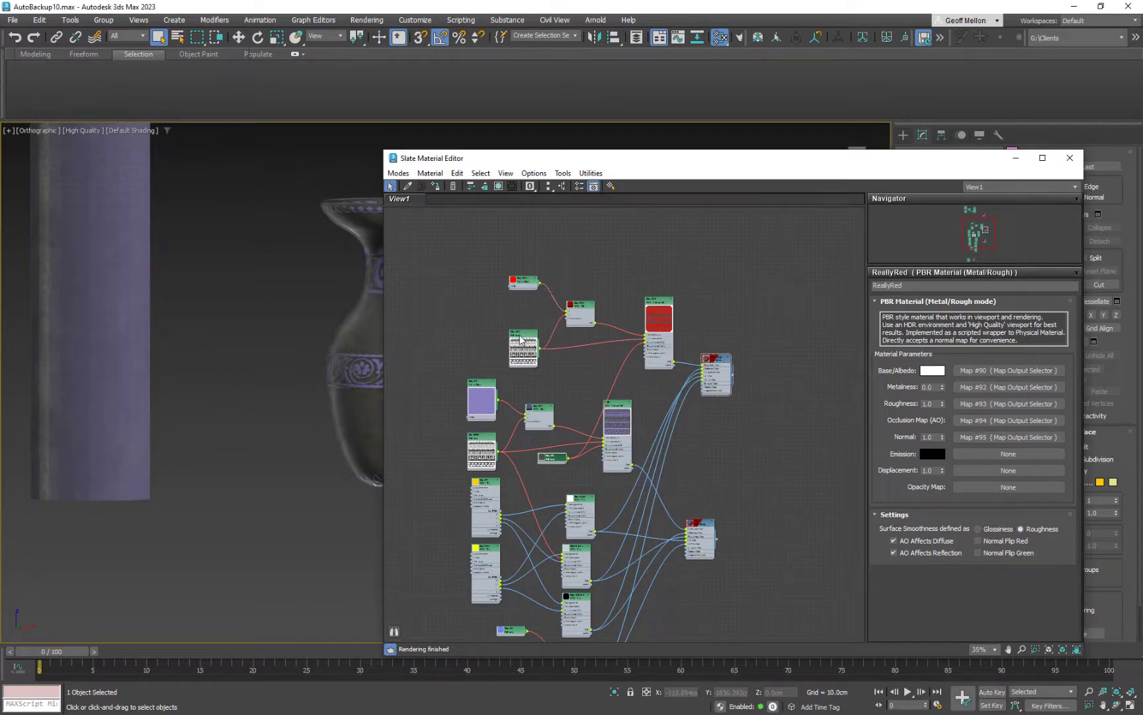
pyautogui.moveTo(645, 337); pyautogui.dragTo(615, 303, button='middle')
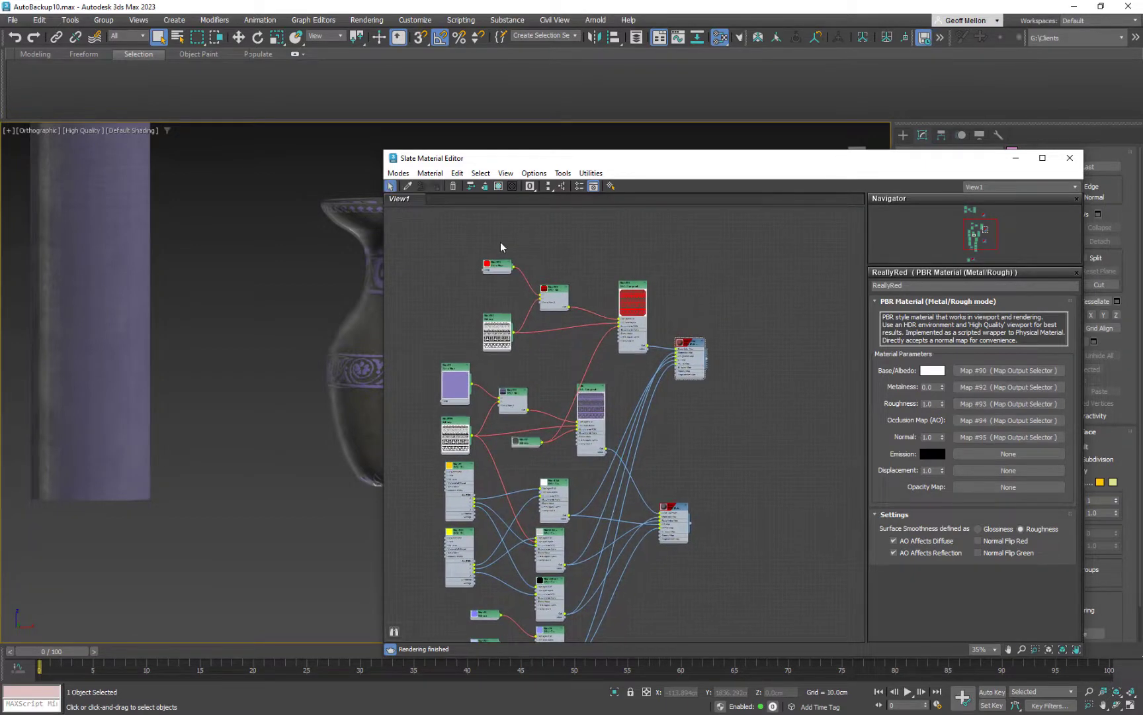
pyautogui.moveTo(502, 270); pyautogui.dragTo(507, 298)
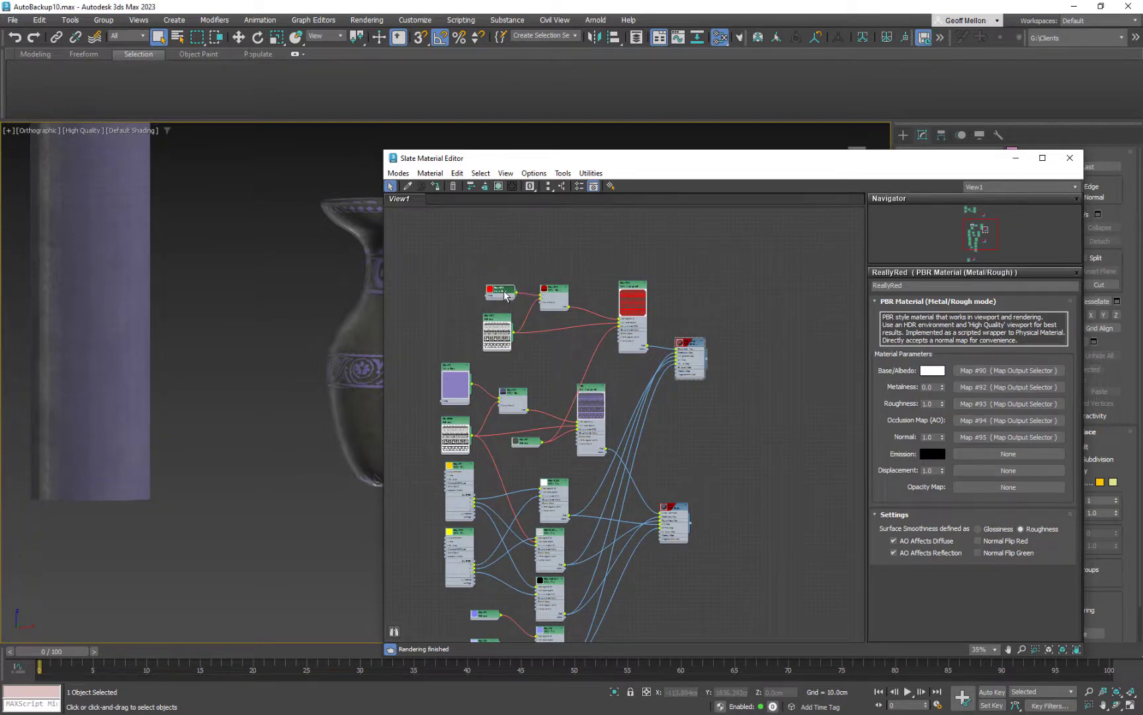
pyautogui.moveTo(618, 332); pyautogui.dragTo(640, 369, button='middle')
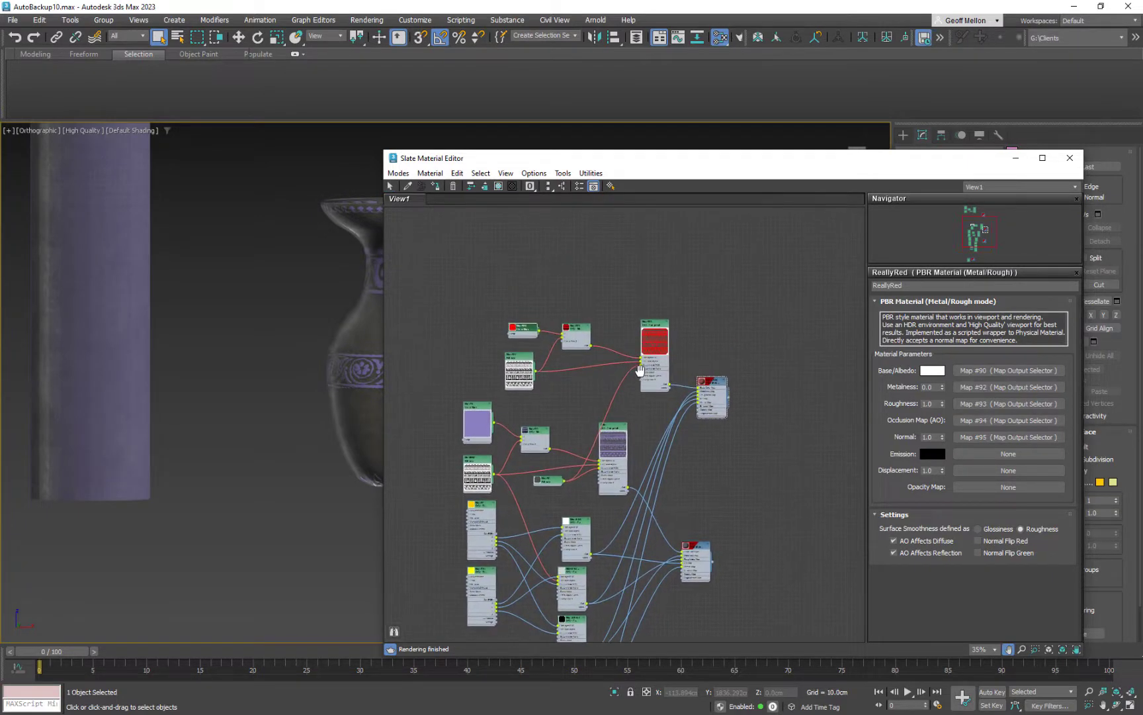
# Find the leftover disconnected red node group above the main graph and delete it
pyautogui.scroll(5, 640, 370)
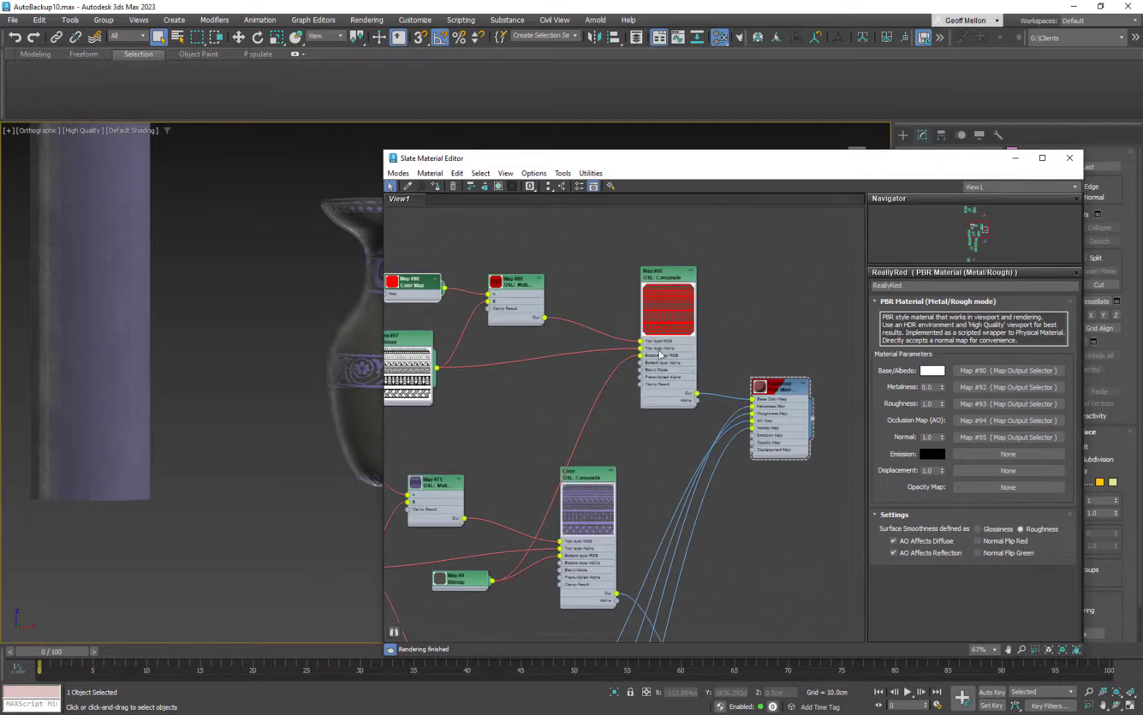
pyautogui.moveTo(571, 407); pyautogui.dragTo(635, 396, button='middle')
pyautogui.scroll(-10, 632, 357)
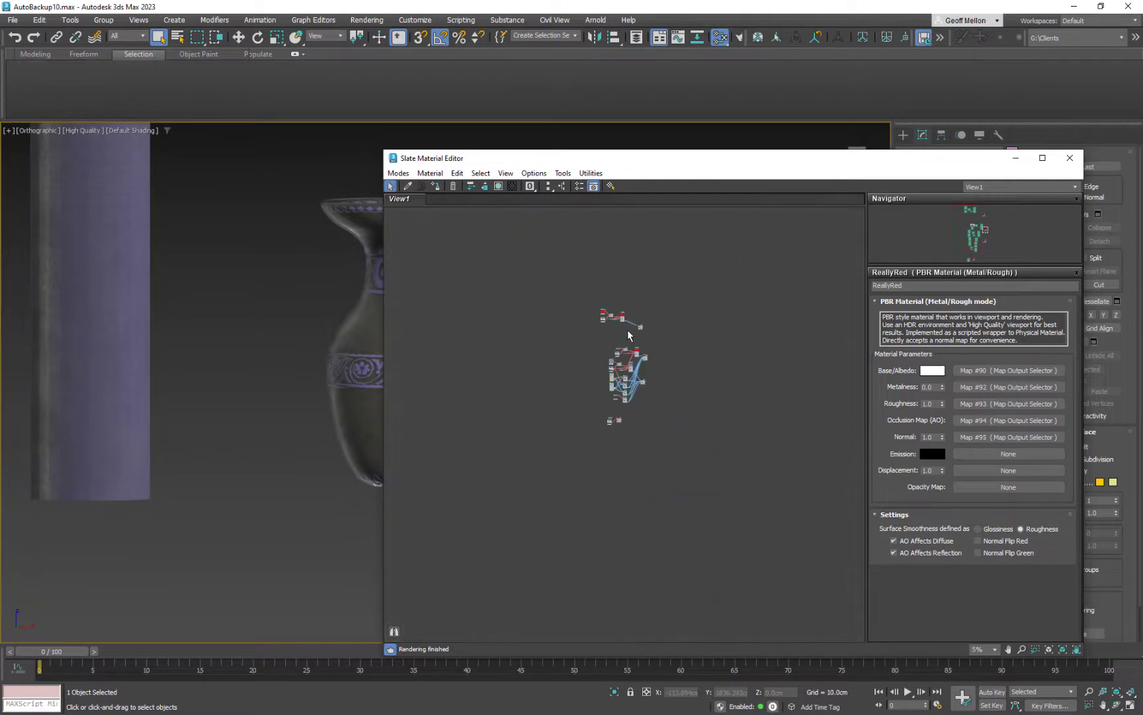
pyautogui.scroll(10, 615, 335)
pyautogui.scroll(-1, 590, 314)
pyautogui.moveTo(589, 324); pyautogui.dragTo(451, 274, button='middle')
pyautogui.moveTo(632, 387); pyautogui.dragTo(525, 268, button='middle')
pyautogui.scroll(-6, 626, 487)
pyautogui.moveTo(475, 348); pyautogui.dragTo(655, 438)
pyautogui.press('Delete')
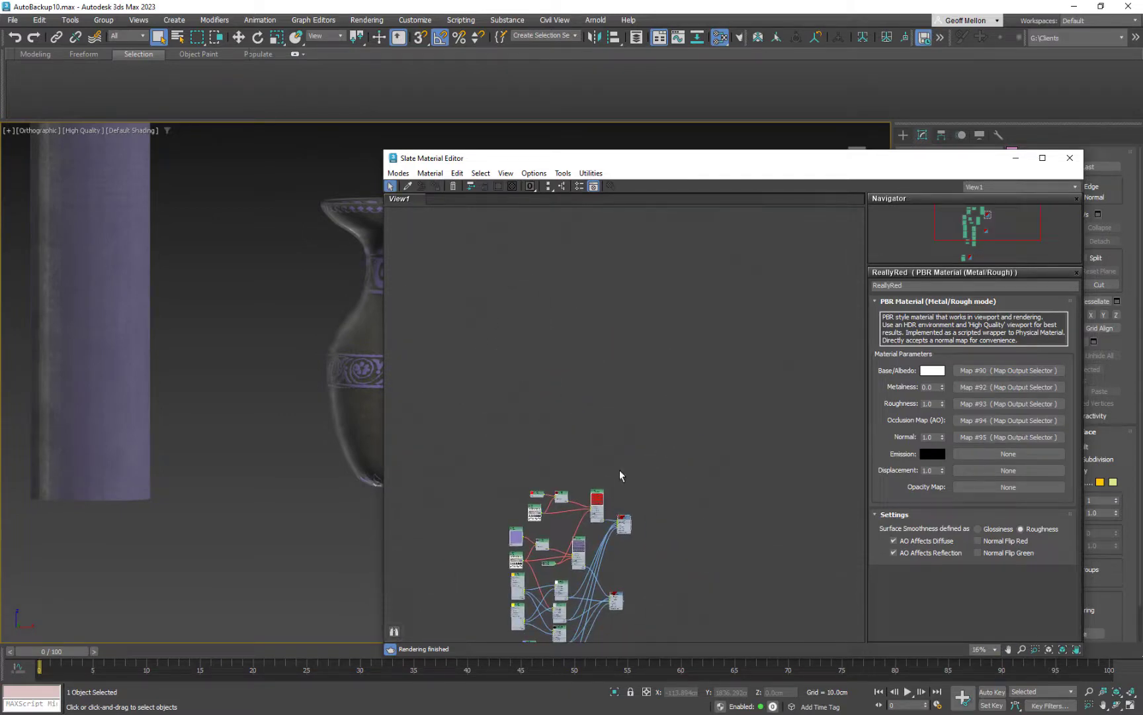
# Add a Bitmap map beside the red composite and load StripesGrungeAlpha.png from the UV Lectures folder
pyautogui.scroll(8, 655, 411)
pyautogui.moveTo(666, 358); pyautogui.dragTo(523, 401, button='middle')
pyautogui.rightClick(501, 407)
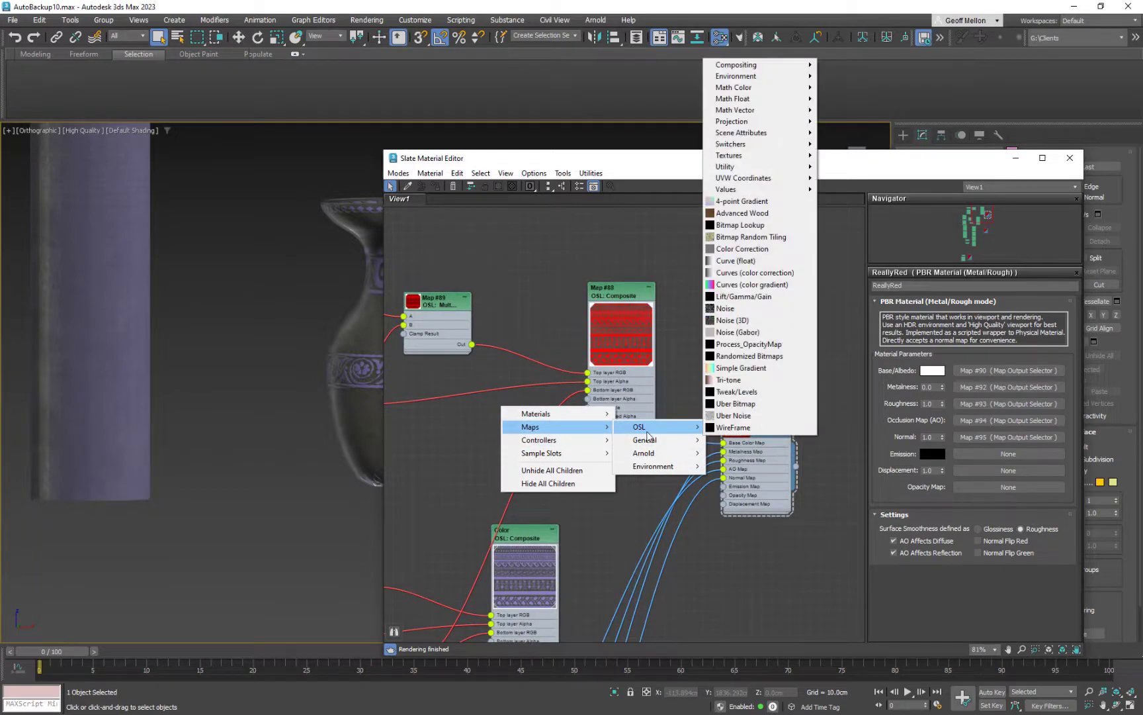
pyautogui.moveTo(646, 439)
pyautogui.click(724, 230)
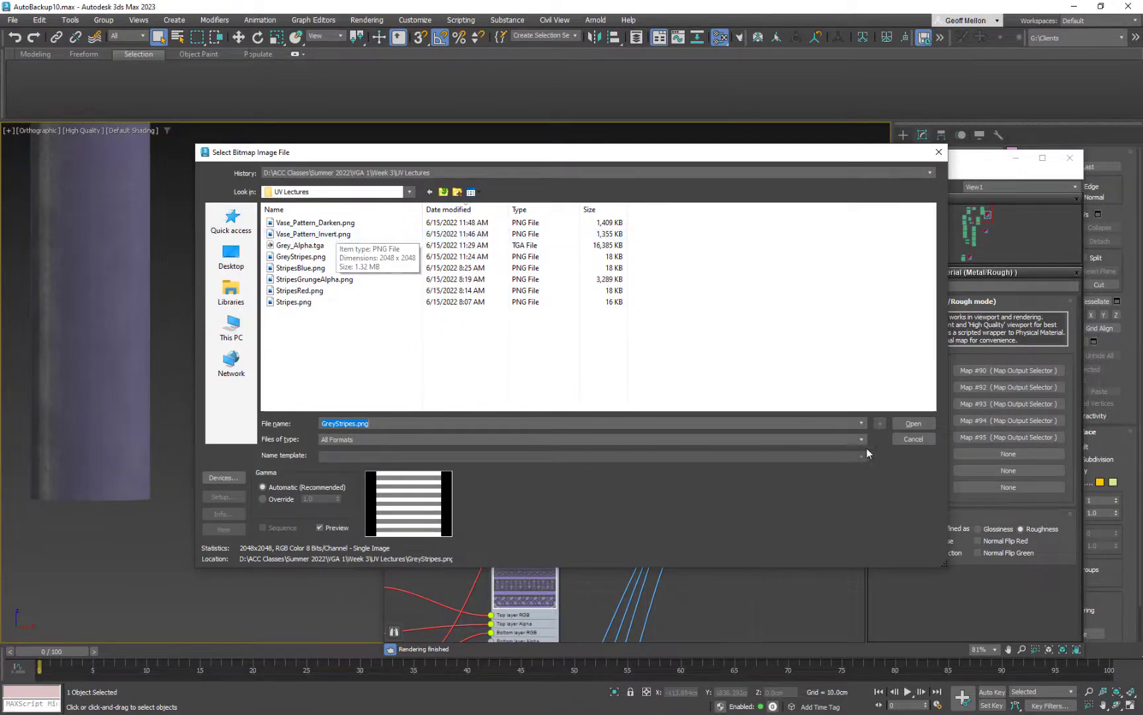
pyautogui.click(473, 193)
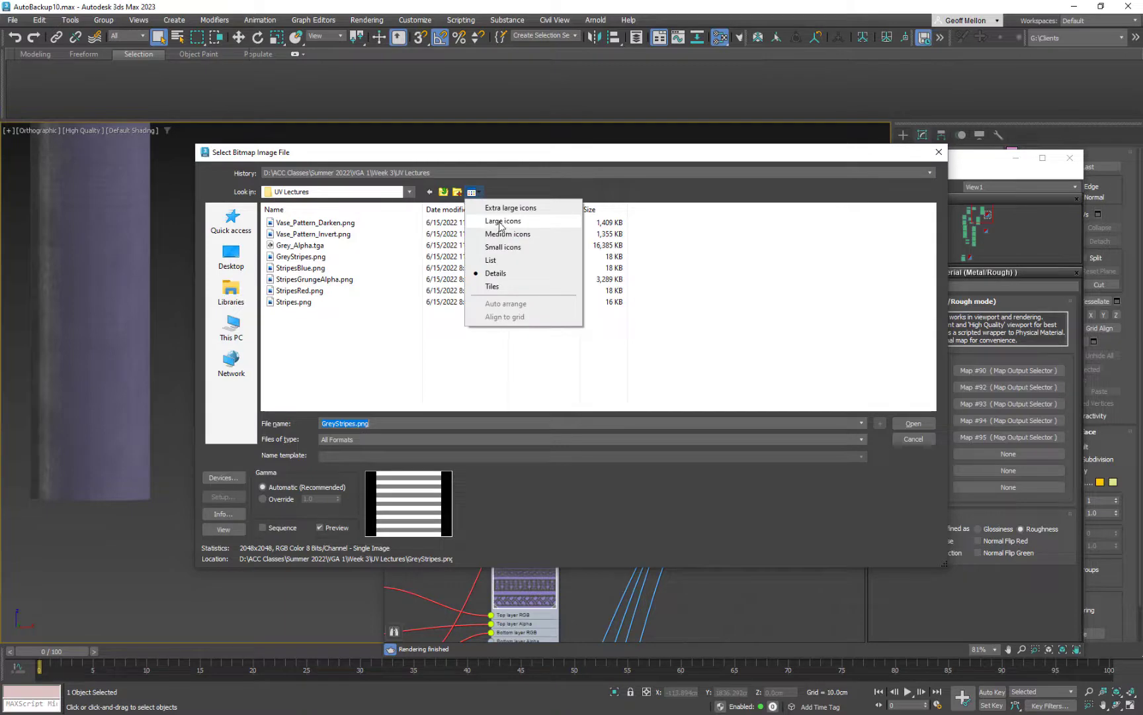
pyautogui.click(501, 223)
pyautogui.click(507, 222)
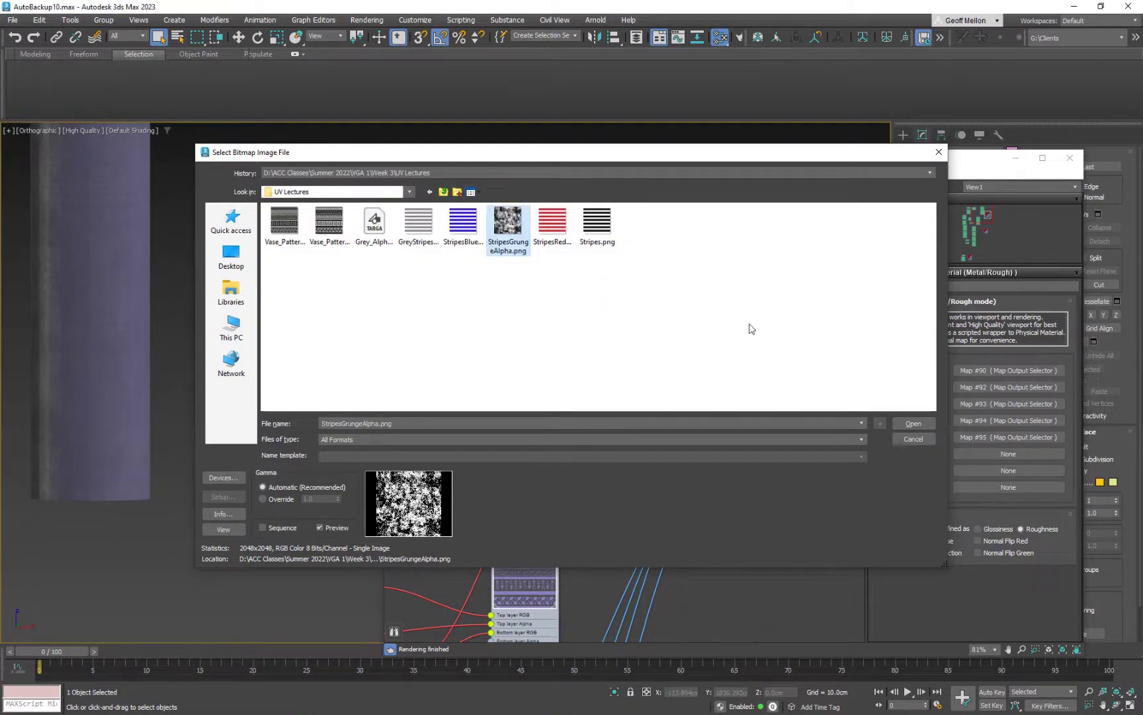
pyautogui.click(913, 423)
# Connect the grunge bitmap to the red composite's Top layer Alpha and inspect the effect on the vase's decor
pyautogui.moveTo(503, 389)
pyautogui.mouseDown(button='middle')
pyautogui.moveTo(491, 396)
pyautogui.moveTo(518, 397)
pyautogui.mouseUp(button='middle')
pyautogui.moveTo(295, 280); pyautogui.dragTo(146, 274, button='middle')
pyautogui.moveTo(513, 391); pyautogui.dragTo(636, 389, button='middle')
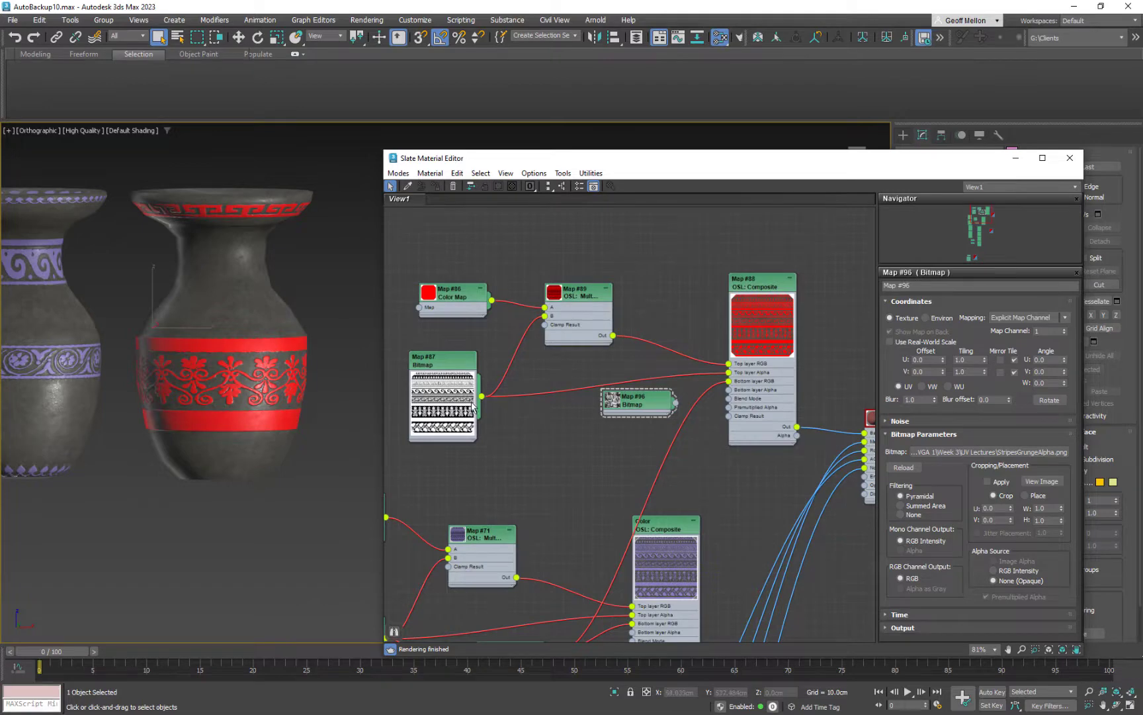
pyautogui.moveTo(462, 410)
pyautogui.mouseDown(button='middle')
pyautogui.moveTo(416, 406)
pyautogui.moveTo(451, 408)
pyautogui.mouseUp(button='middle')
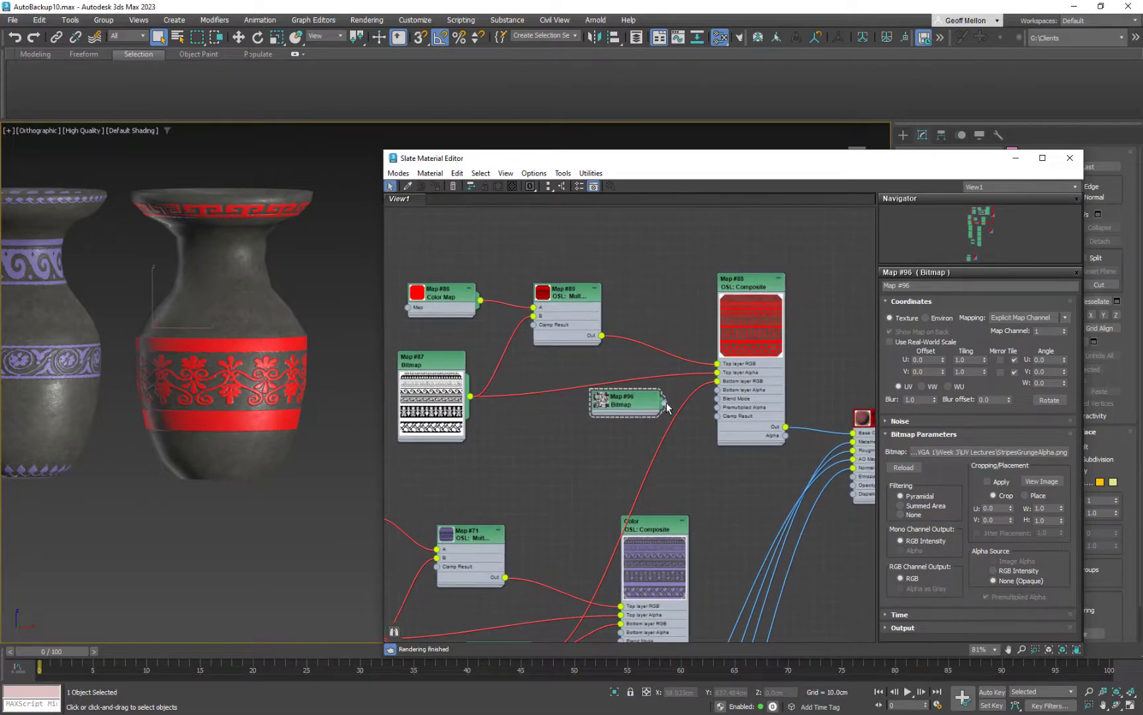
pyautogui.moveTo(665, 403); pyautogui.dragTo(717, 372)
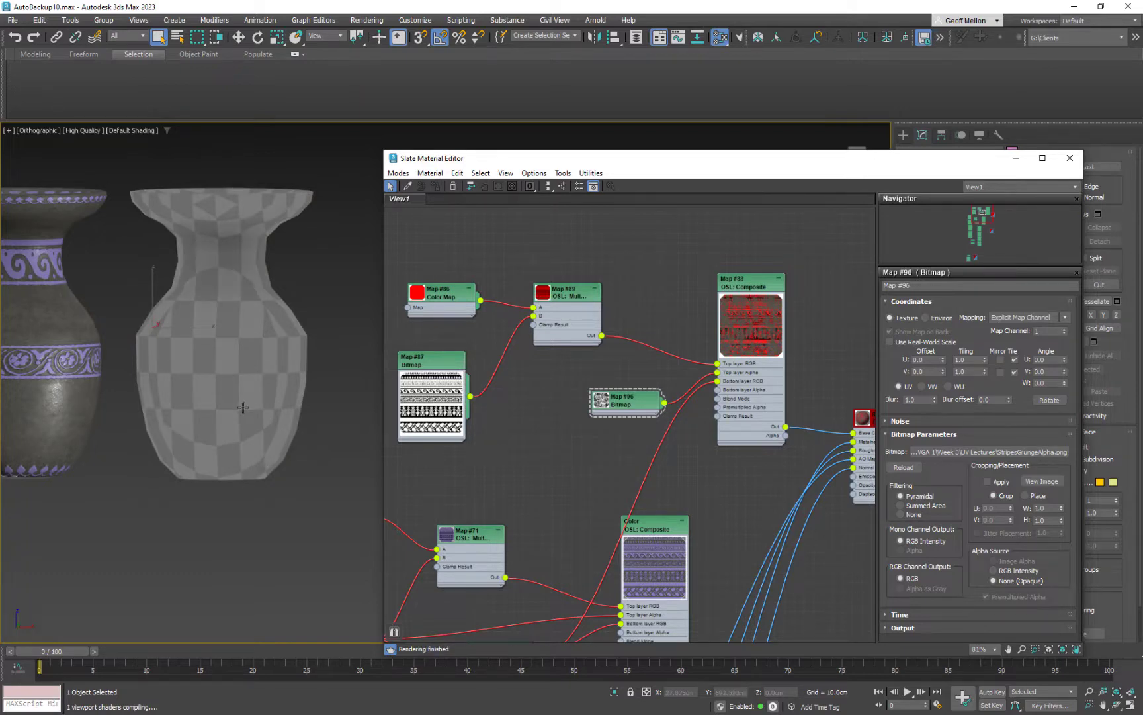
pyautogui.moveTo(292, 392); pyautogui.dragTo(305, 422, button='middle')
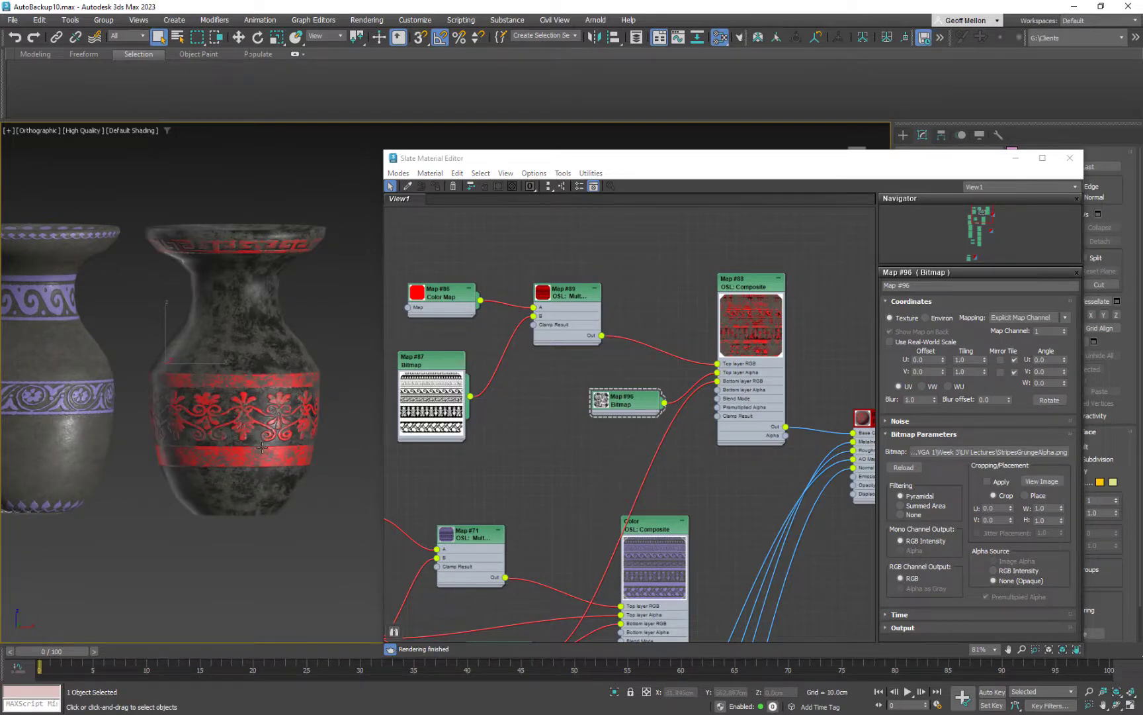
pyautogui.scroll(5, 262, 448)
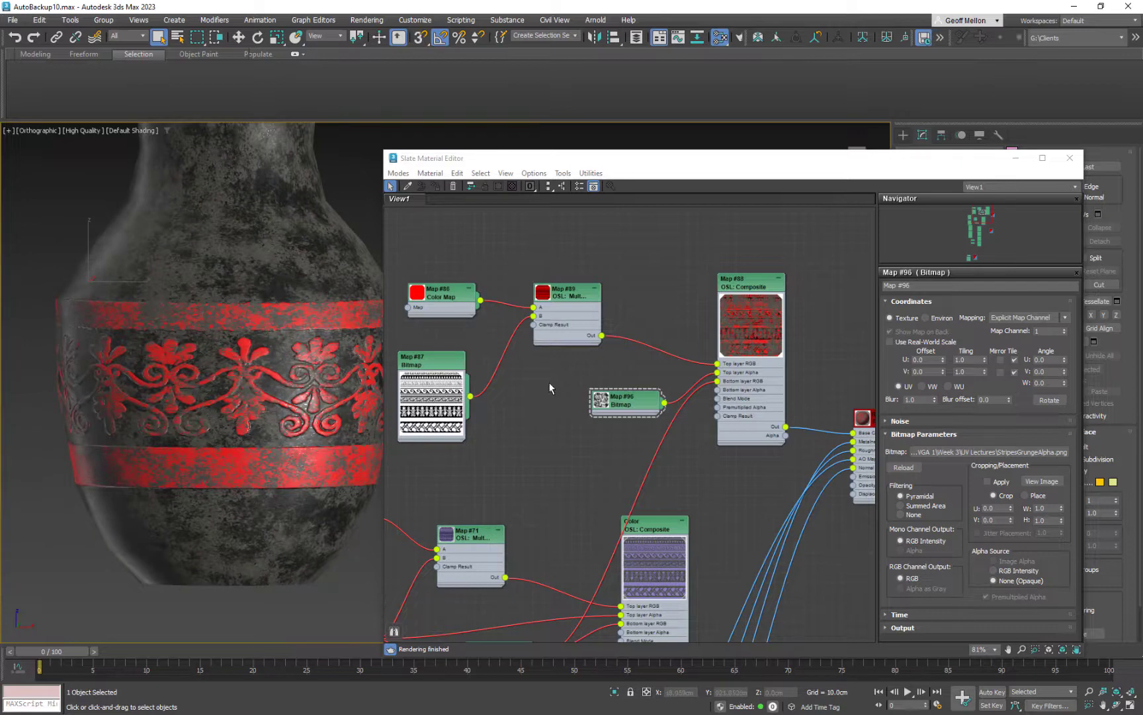
# Move the grunge bitmap node farther away from the red composite's inputs
pyautogui.moveTo(549, 383); pyautogui.dragTo(524, 411, button='middle')
pyautogui.moveTo(639, 453); pyautogui.dragTo(759, 397, button='middle')
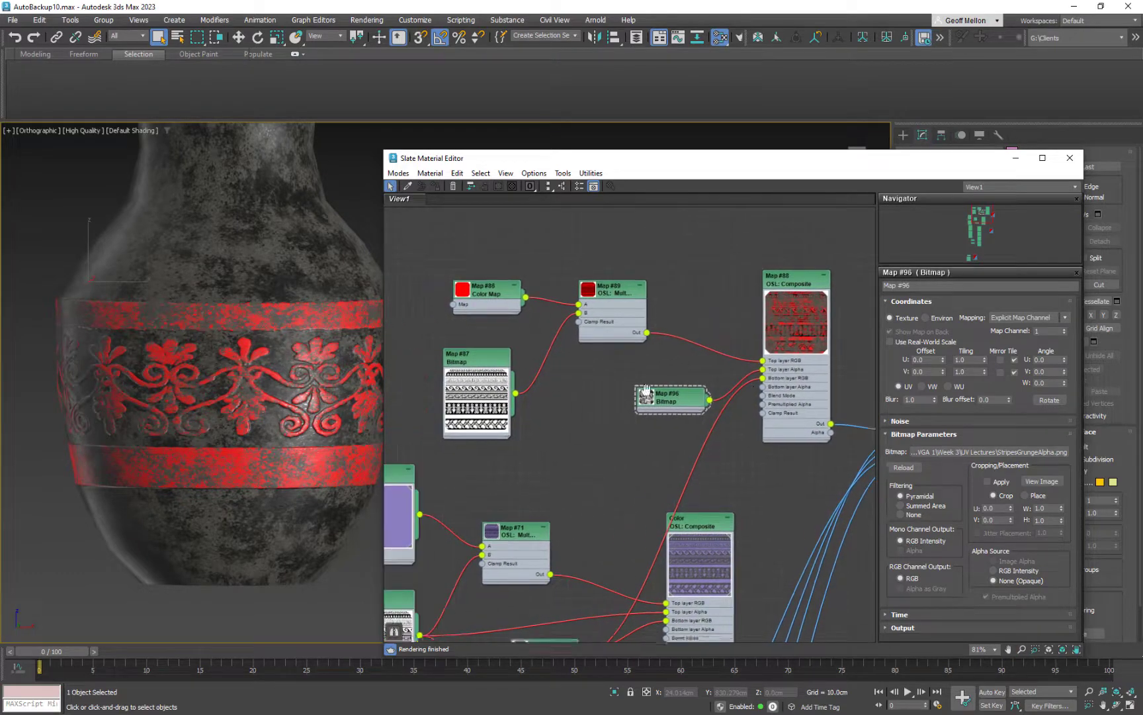
pyautogui.moveTo(675, 407); pyautogui.dragTo(622, 403)
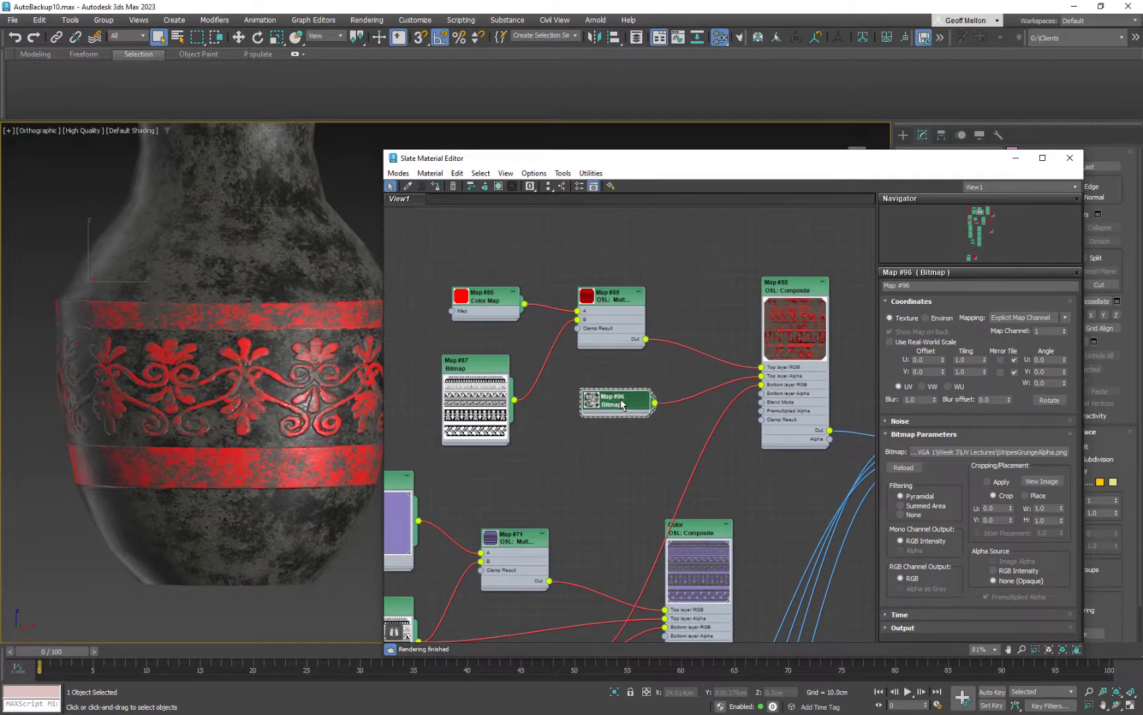
# Add an OSL Multiply (color) map from the red group's motif bitmap, with that bitmap feeding its A input
pyautogui.moveTo(623, 403); pyautogui.dragTo(594, 359, button='middle')
pyautogui.scroll(-2, 643, 412)
pyautogui.scroll(1, 641, 385)
pyautogui.moveTo(609, 386)
pyautogui.mouseDown()
pyautogui.moveTo(600, 418)
pyautogui.moveTo(625, 377)
pyautogui.mouseUp()
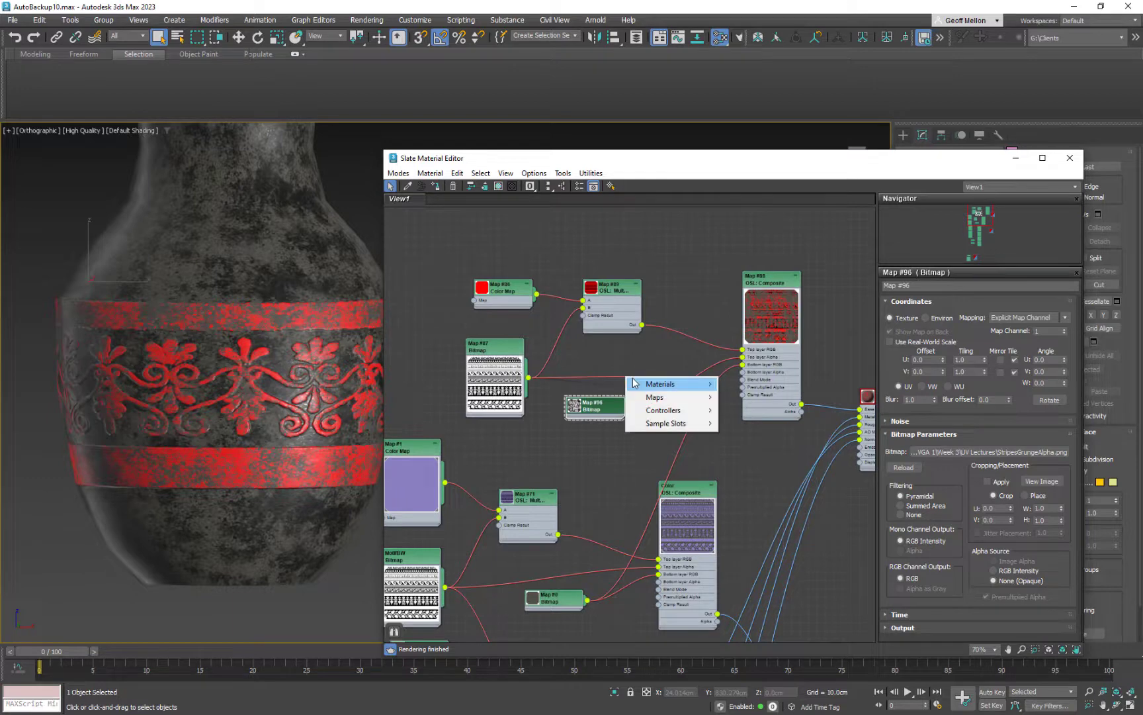
pyautogui.moveTo(650, 399)
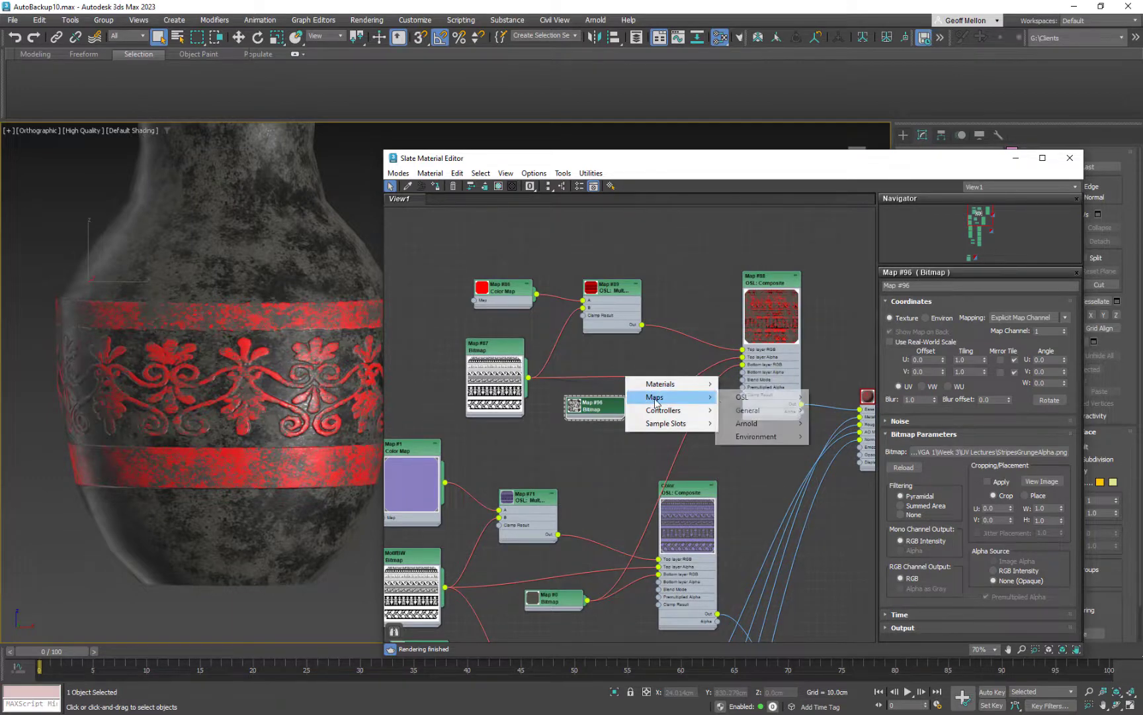
pyautogui.moveTo(768, 398)
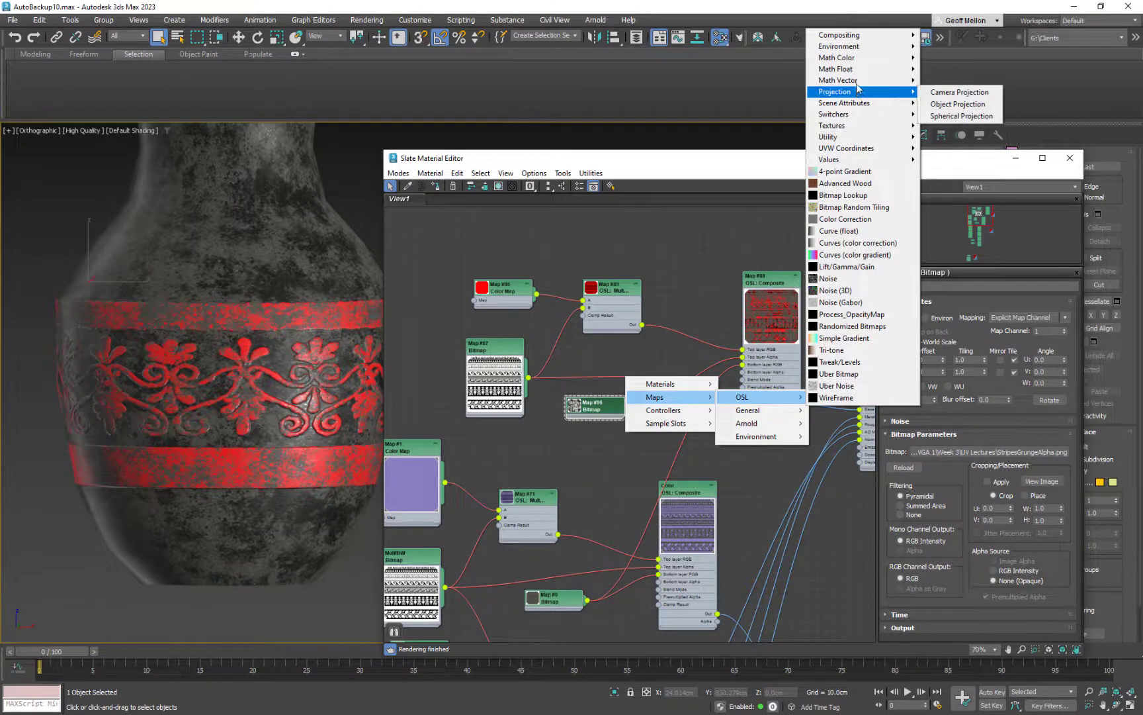
pyautogui.moveTo(880, 57)
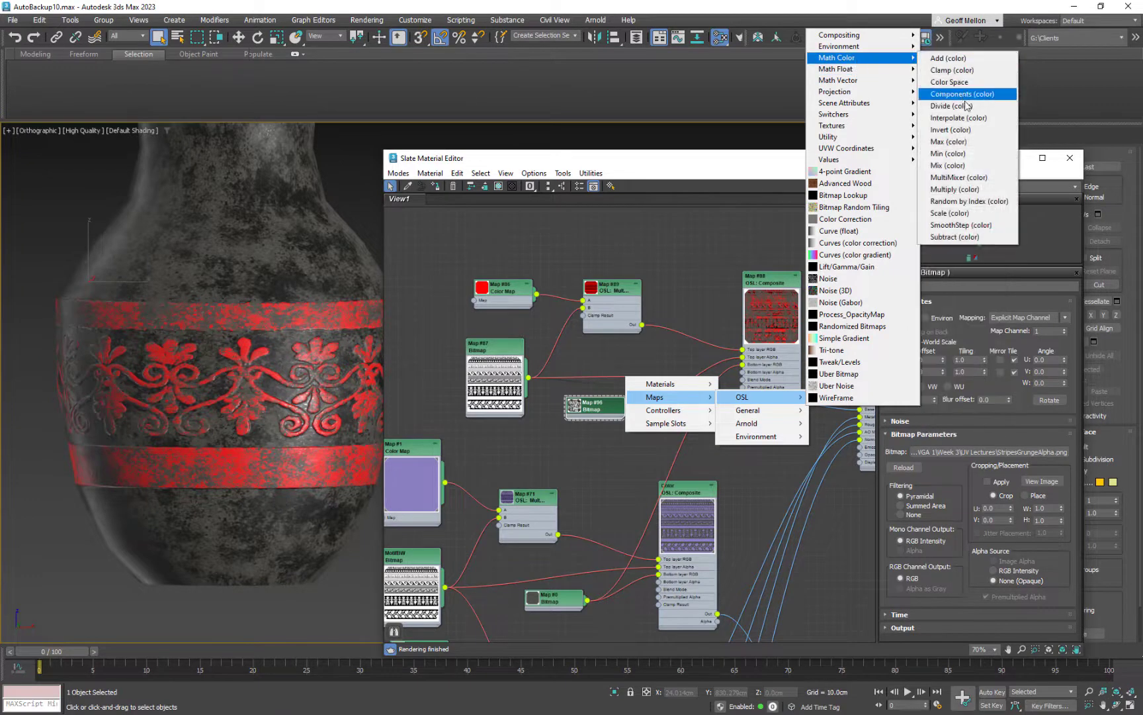
pyautogui.click(955, 189)
pyautogui.click(642, 395)
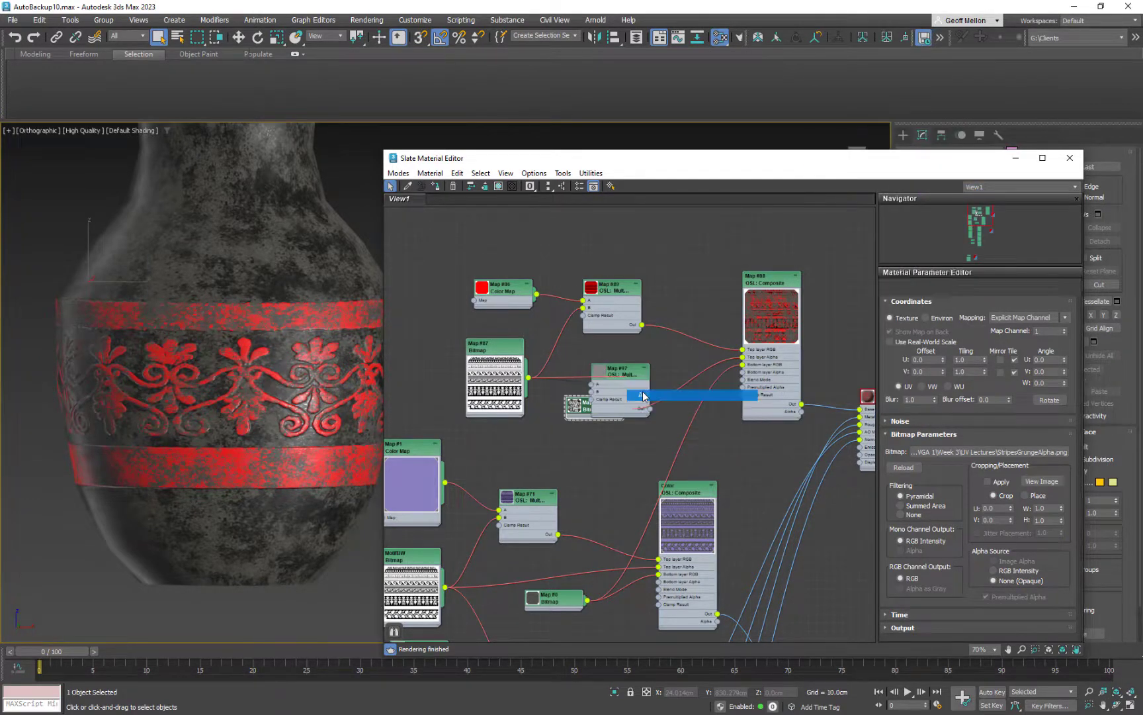
# Arrange the new multiply above the grunge bitmap and connect the grunge bitmap to its B input
pyautogui.moveTo(625, 373)
pyautogui.mouseDown()
pyautogui.moveTo(622, 353)
pyautogui.moveTo(635, 353)
pyautogui.mouseUp()
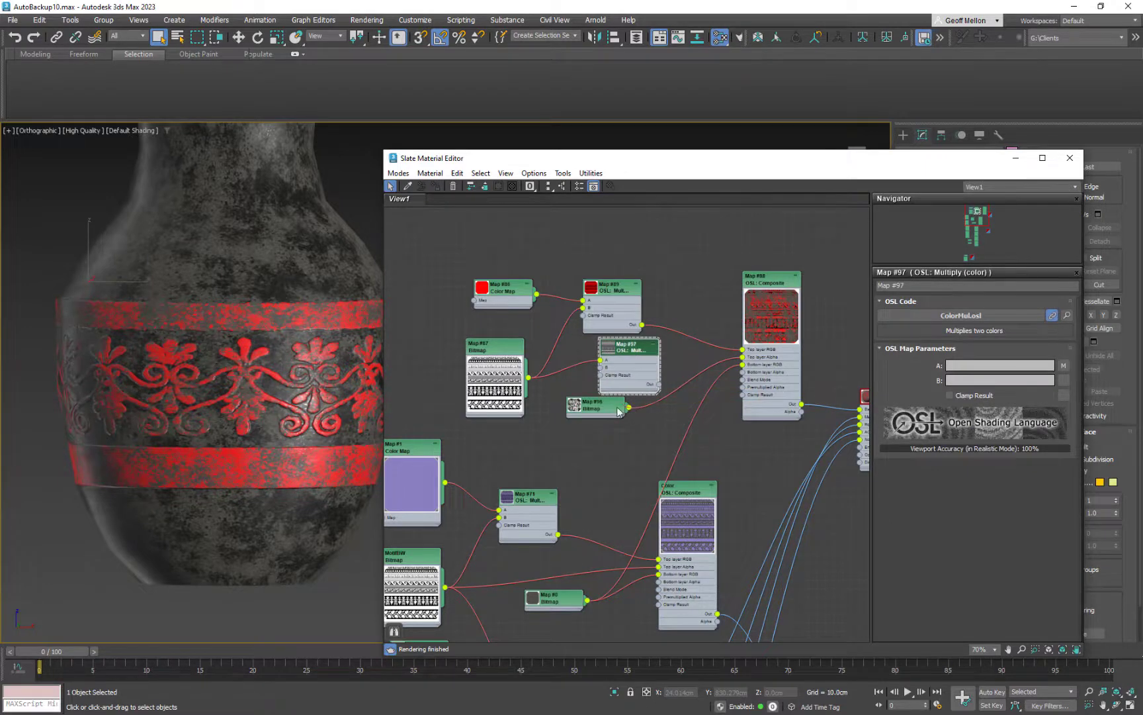
pyautogui.moveTo(628, 407); pyautogui.dragTo(600, 368)
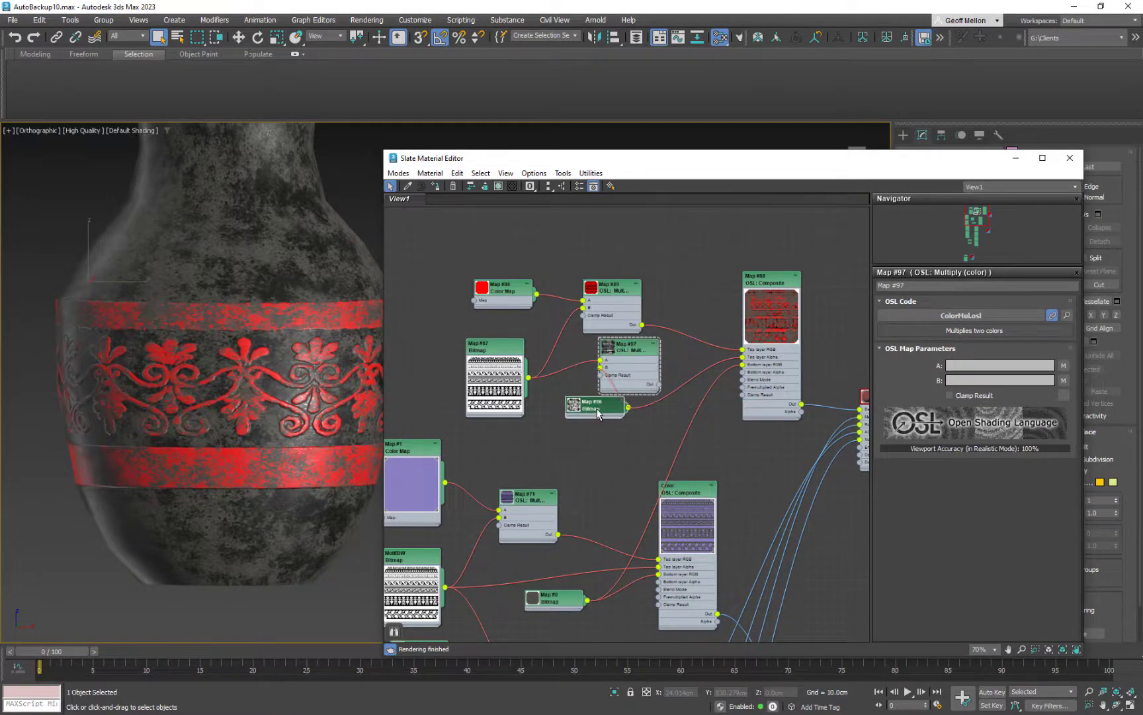
pyautogui.moveTo(598, 414); pyautogui.dragTo(582, 422)
# Try to connect the new multiply's output to the red composite's Top layer Alpha
pyautogui.moveTo(661, 389); pyautogui.dragTo(742, 357)
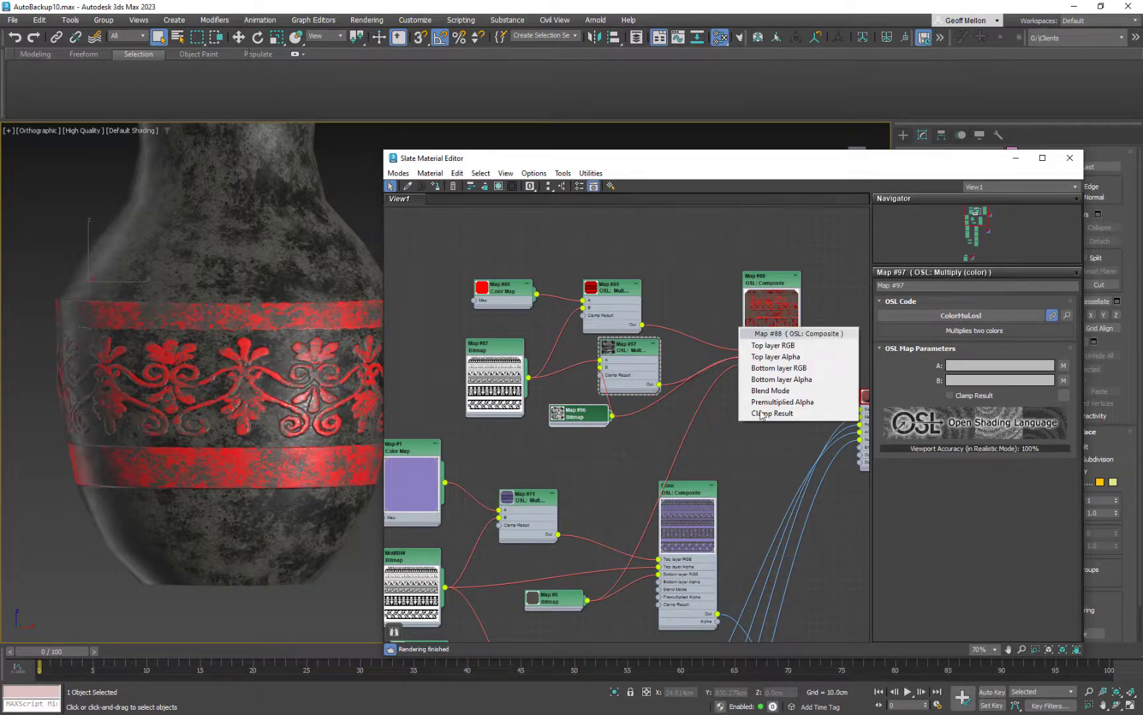
pyautogui.click(774, 368)
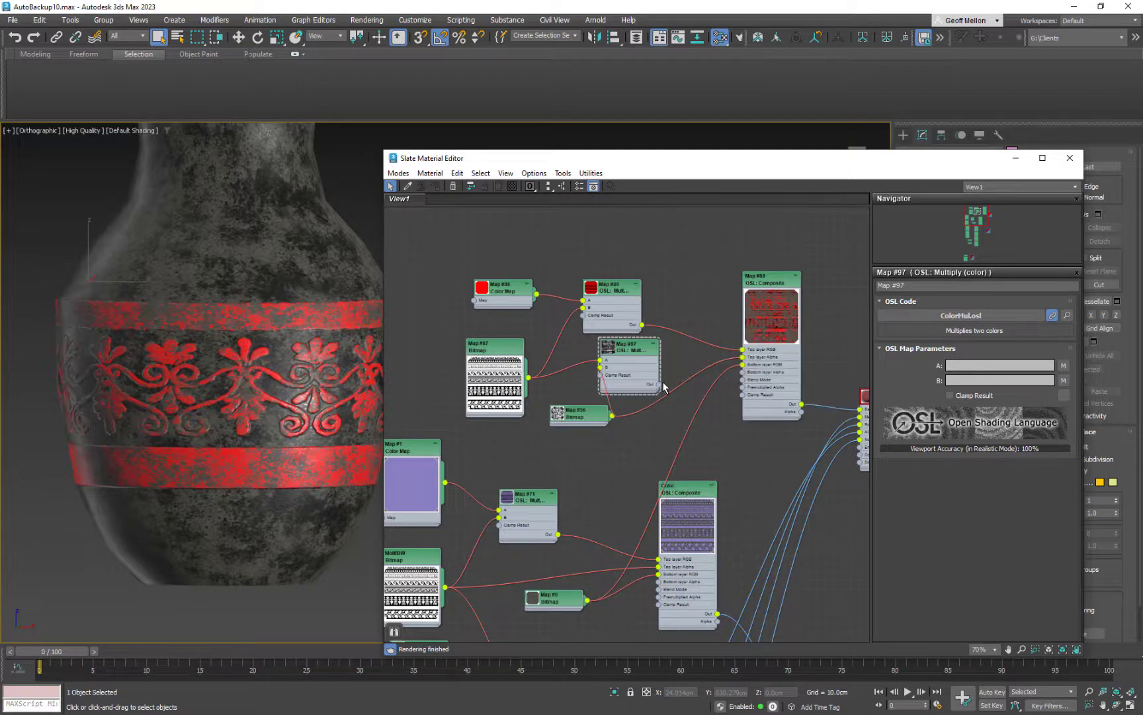
pyautogui.moveTo(659, 384); pyautogui.dragTo(741, 361)
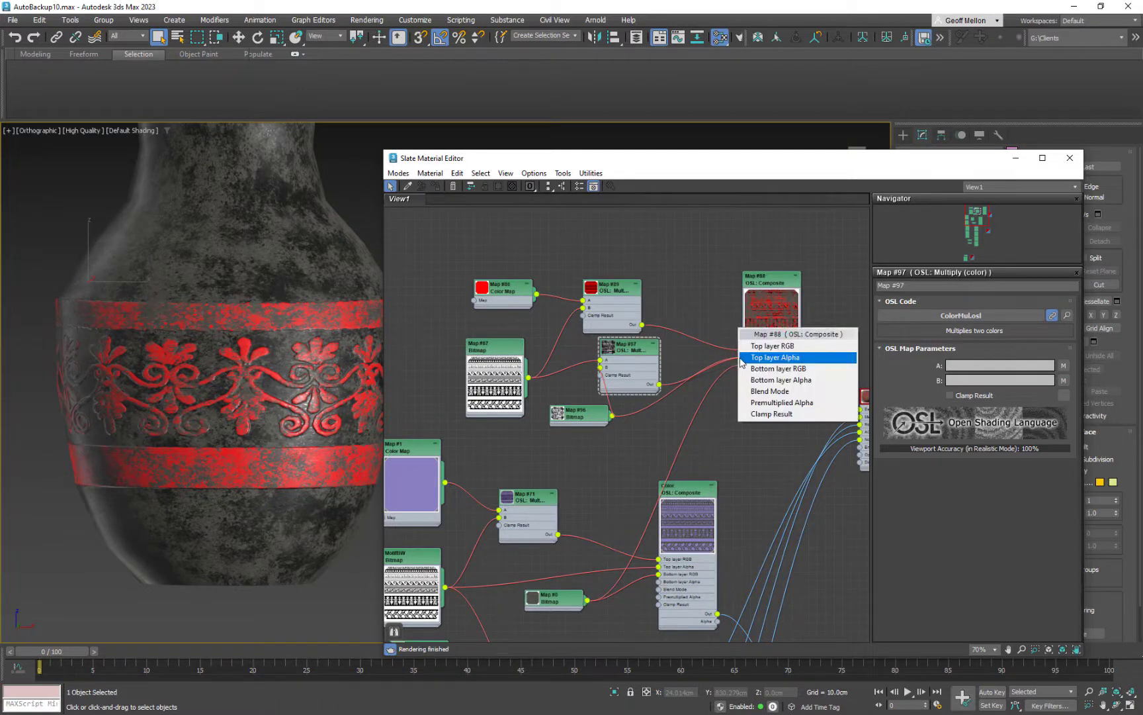
pyautogui.click(743, 358)
pyautogui.scroll(5, 751, 364)
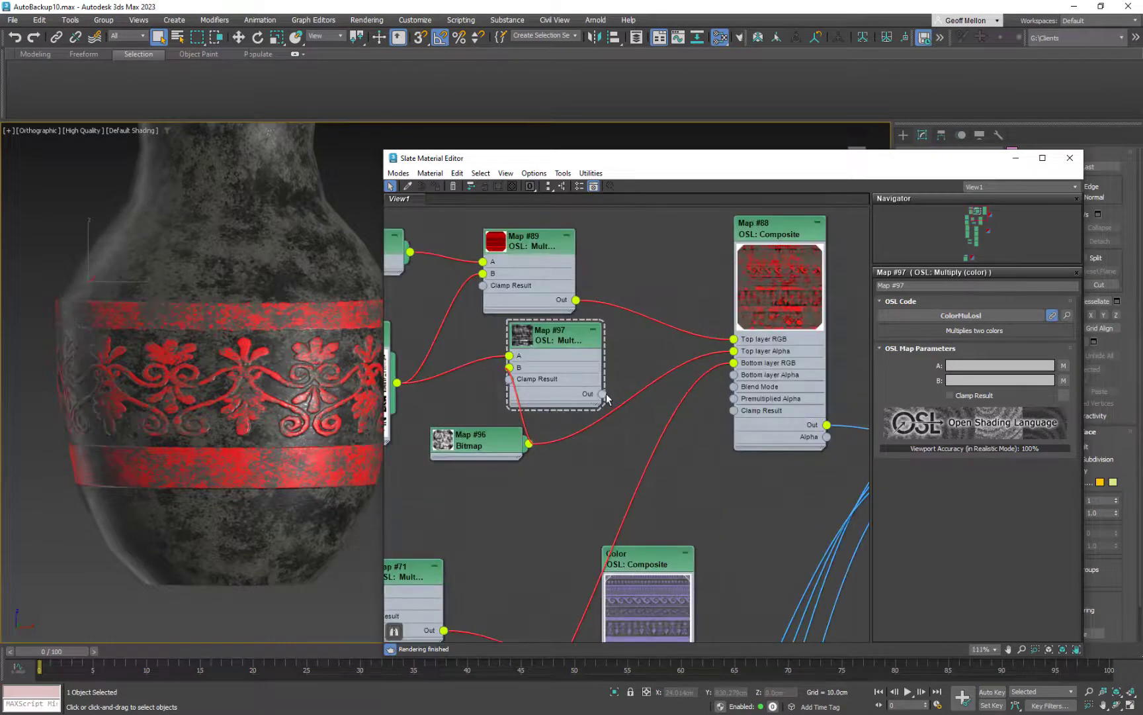
pyautogui.moveTo(602, 394); pyautogui.dragTo(739, 354)
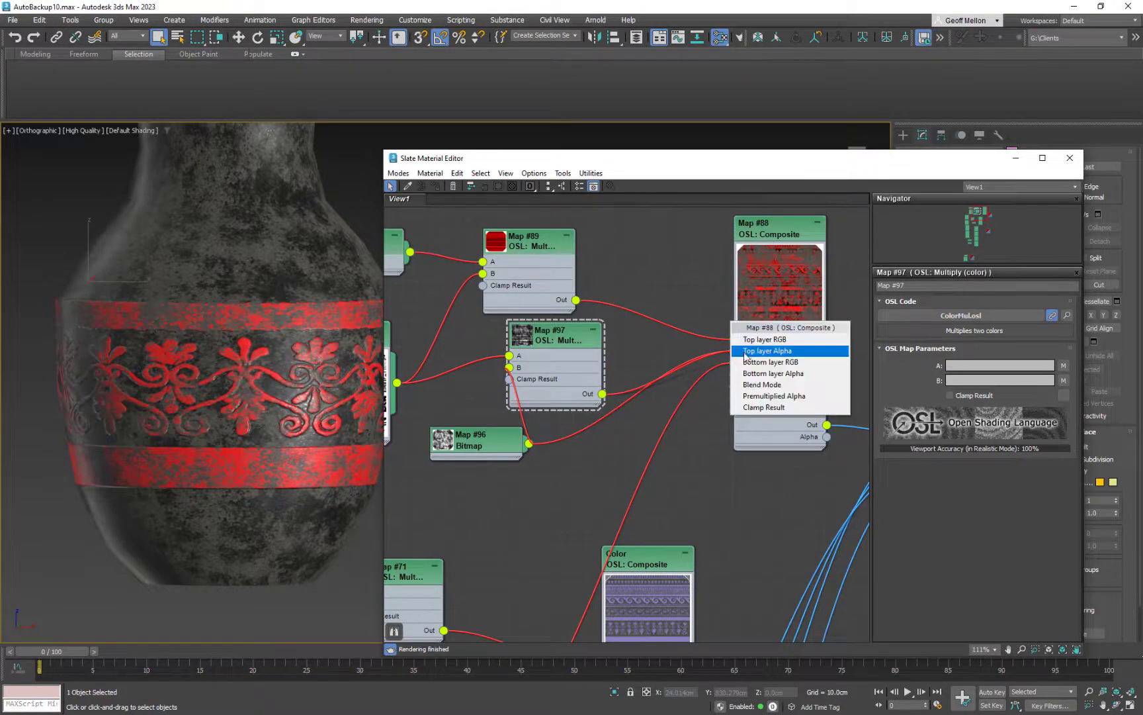
pyautogui.click(755, 352)
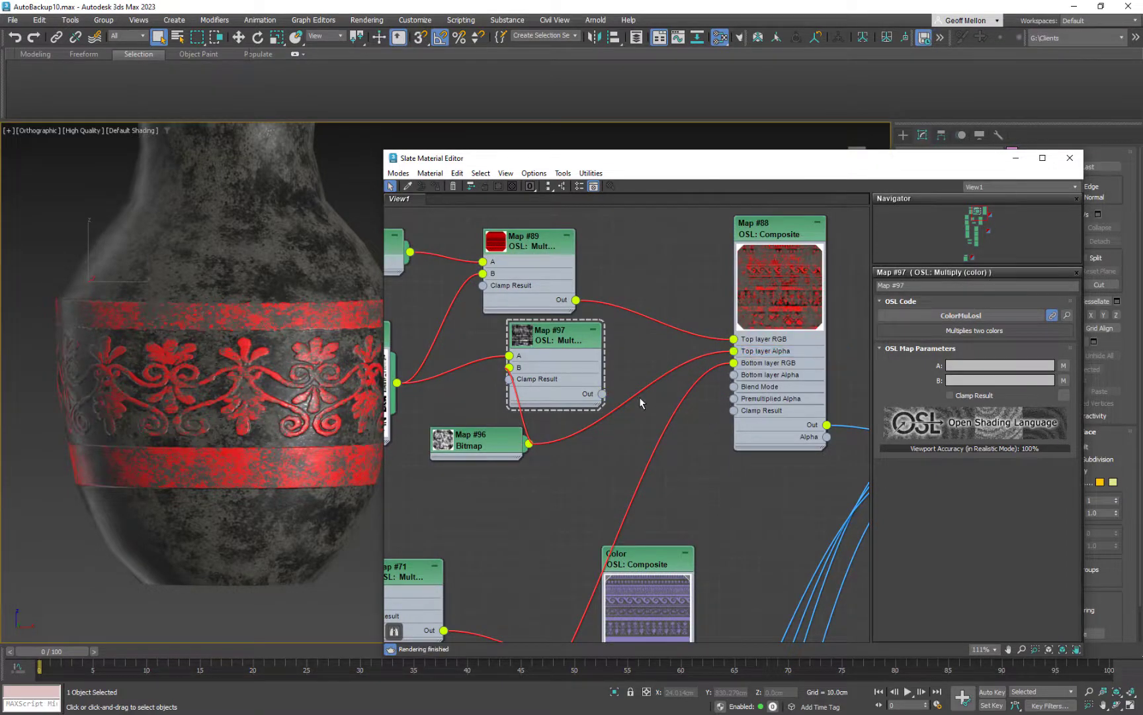
pyautogui.moveTo(602, 394); pyautogui.dragTo(734, 357)
pyautogui.click(764, 353)
# Delete the grunge bitmap's link to the red composite and connect the new multiply to the composite's Top layer RGB
pyautogui.click(687, 365)
pyautogui.press('Delete')
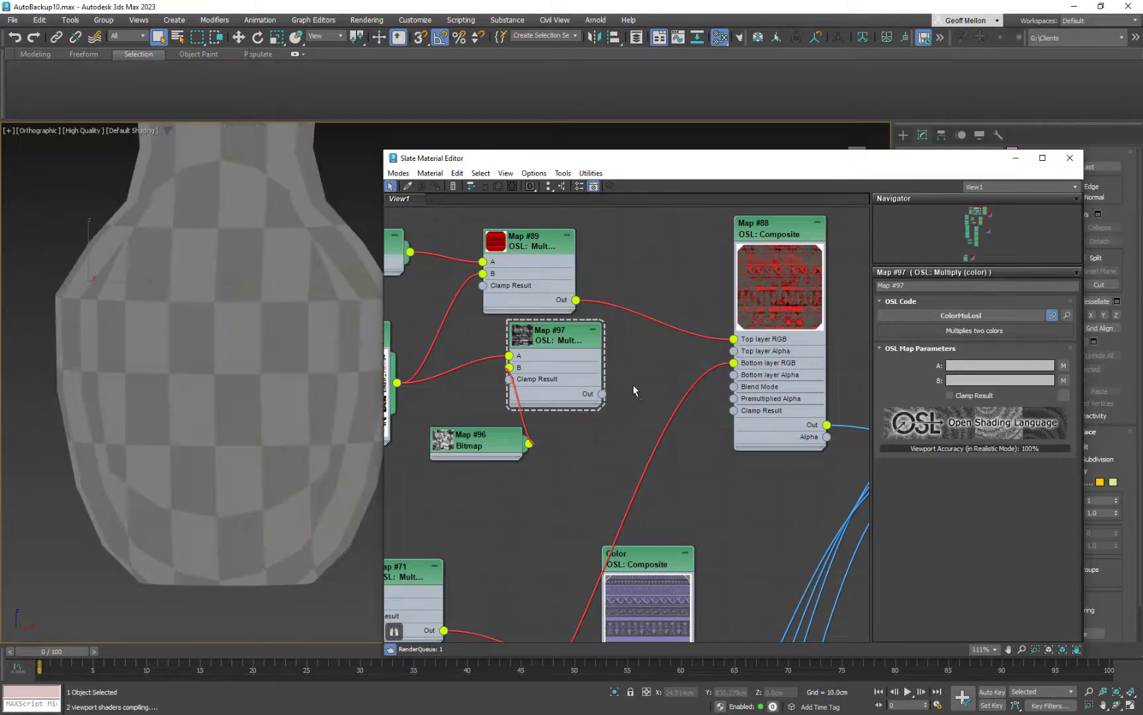
pyautogui.moveTo(602, 394); pyautogui.dragTo(736, 352)
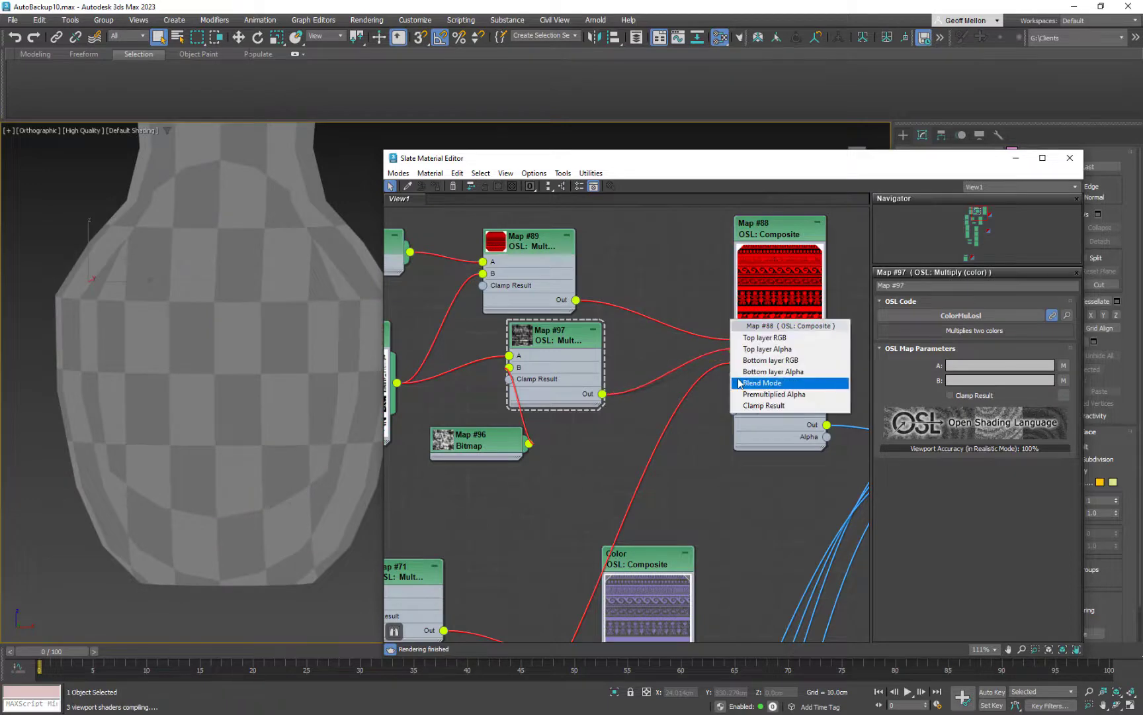
pyautogui.click(759, 338)
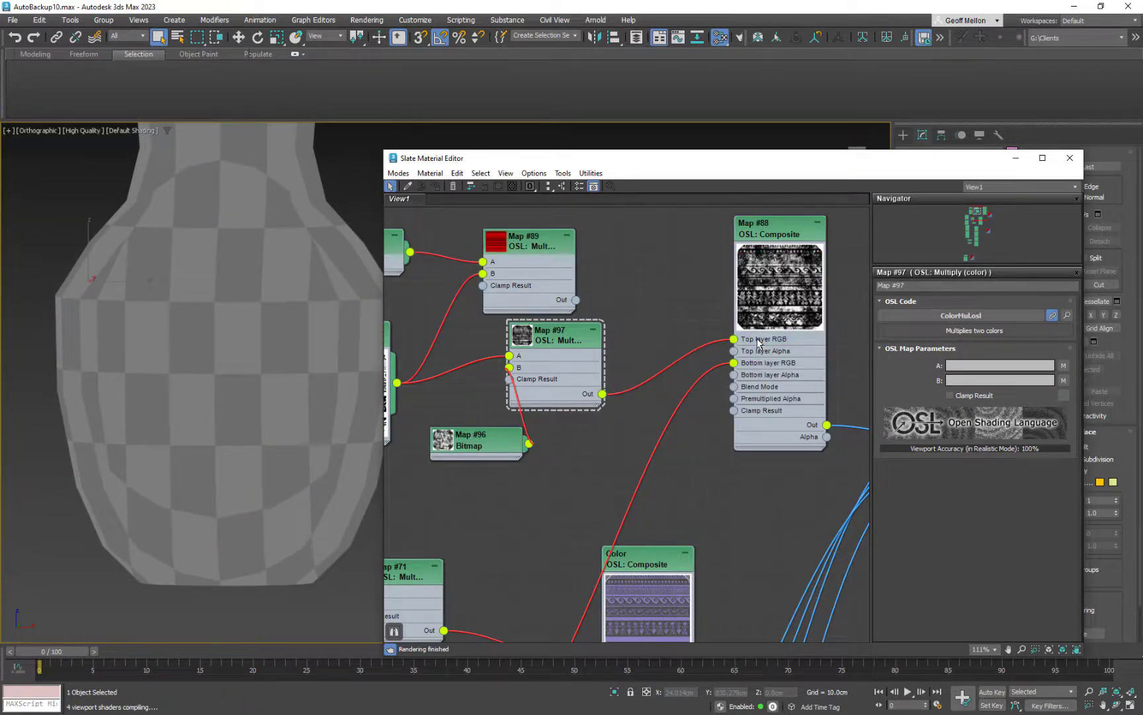
# Reconnect the red multiply to the composite's Top layer RGB and retry the grunge multiply on Top layer Alpha
pyautogui.moveTo(661, 399); pyautogui.dragTo(648, 470, button='middle')
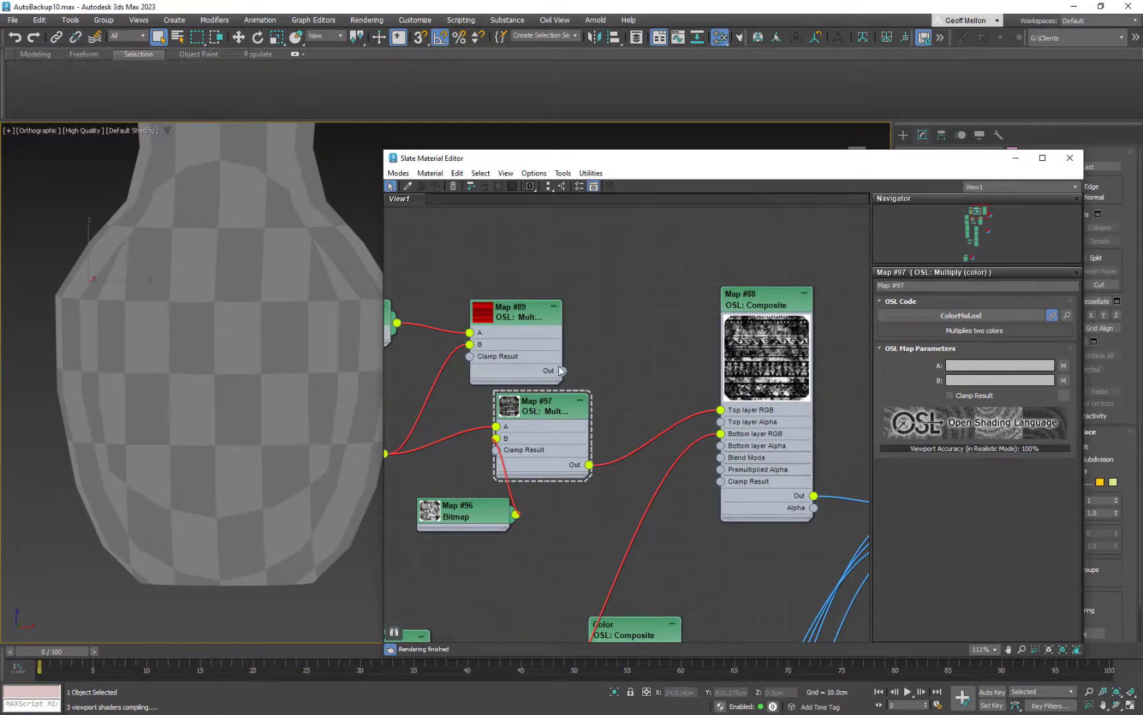
pyautogui.moveTo(561, 370); pyautogui.dragTo(721, 411)
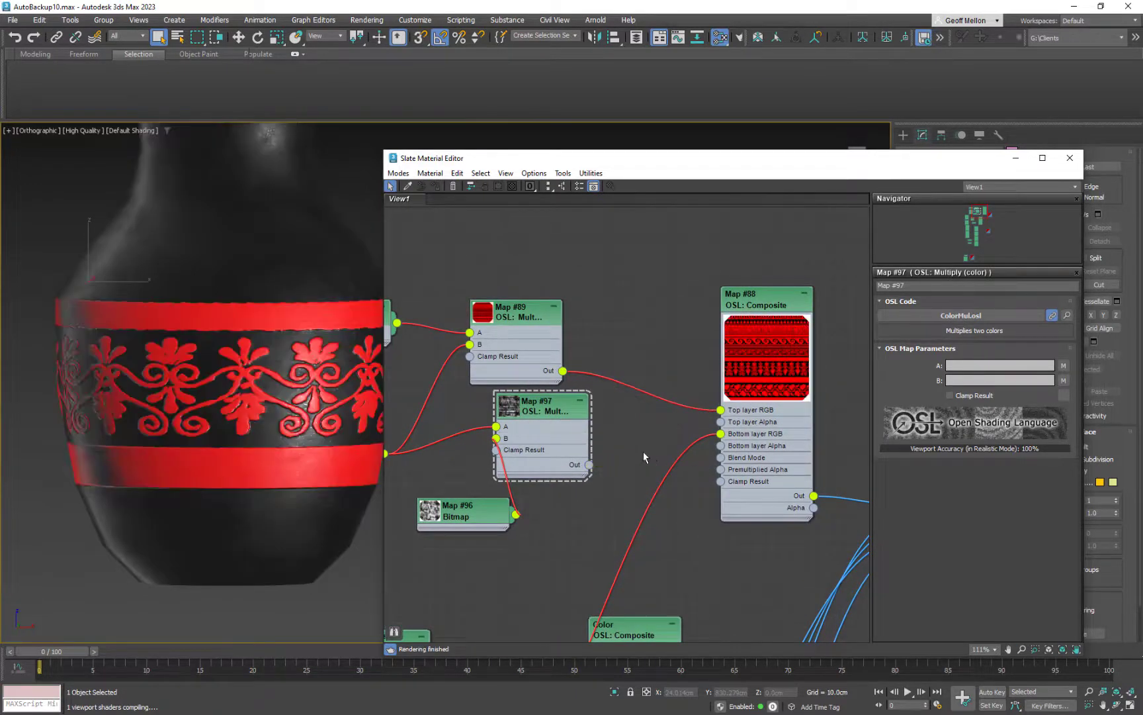
pyautogui.moveTo(587, 464); pyautogui.dragTo(722, 425)
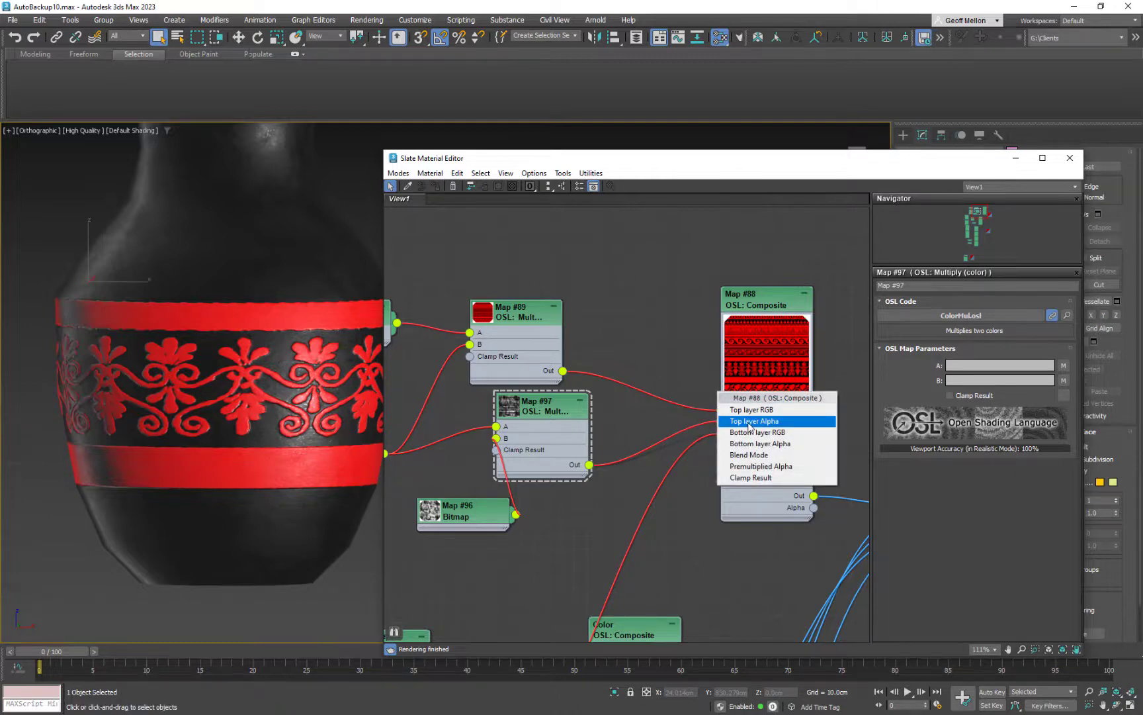
pyautogui.click(748, 422)
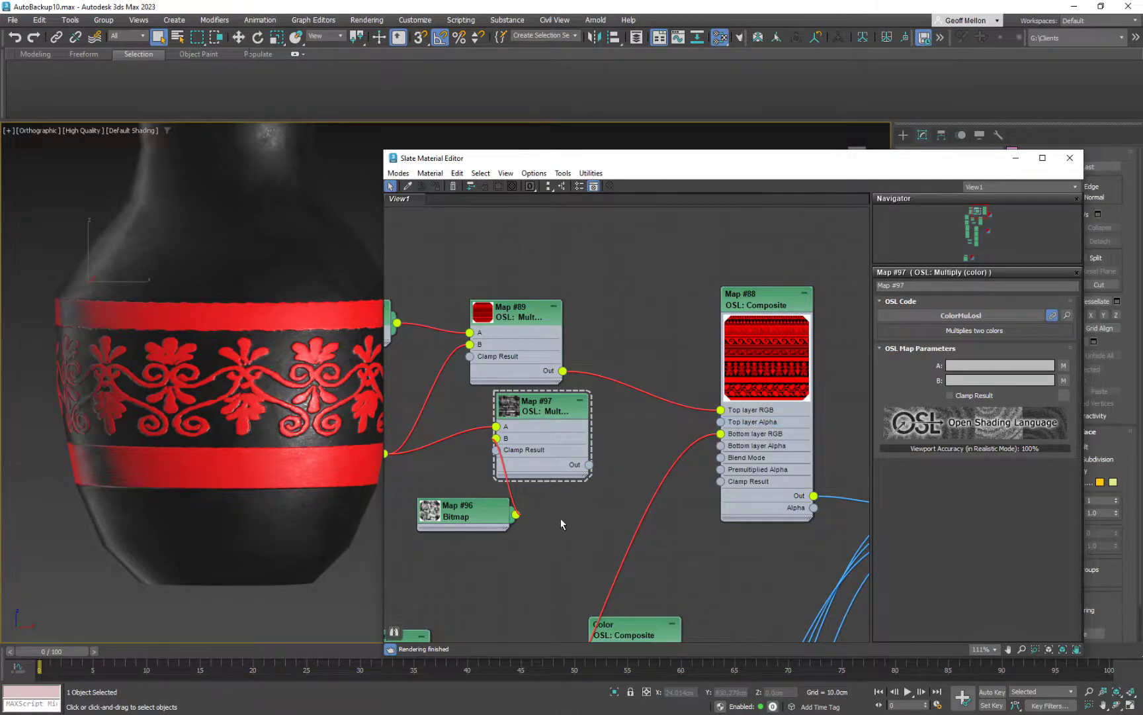
# Move the grunge bitmap node below the red group's motif bitmap
pyautogui.moveTo(561, 519); pyautogui.dragTo(752, 501, button='middle')
pyautogui.moveTo(659, 489); pyautogui.dragTo(546, 532)
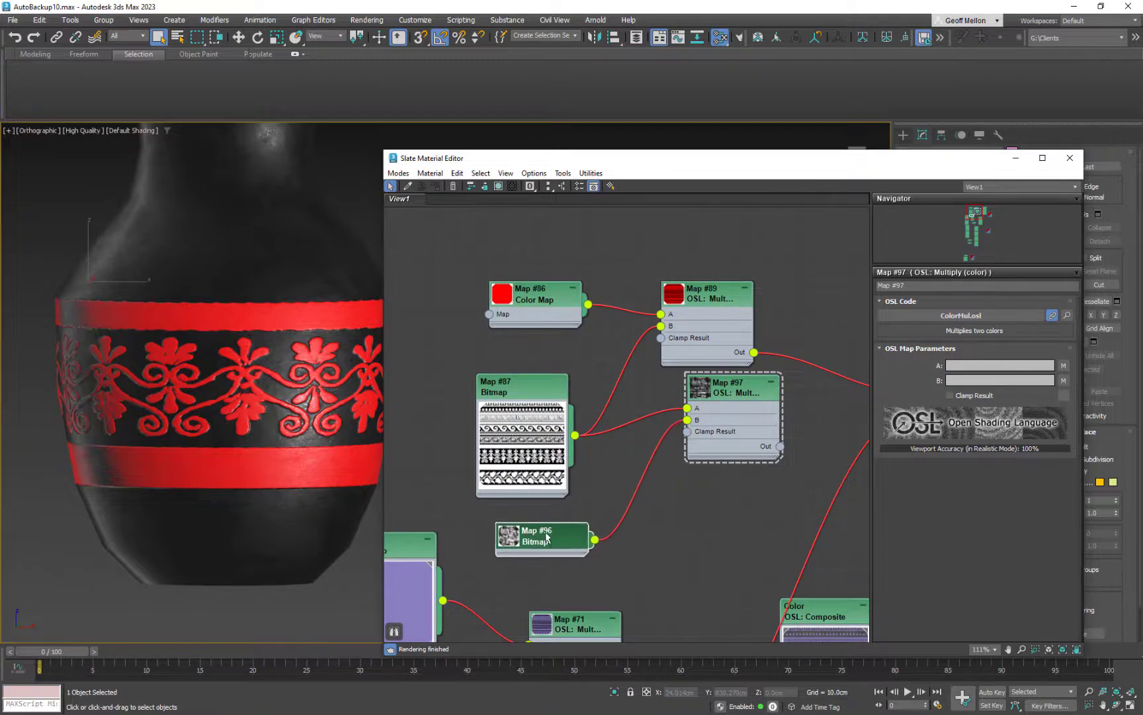
pyautogui.moveTo(667, 449); pyautogui.dragTo(554, 447, button='middle')
# Connect the red group's motif bitmap directly to the red composite's Top layer Alpha
pyautogui.scroll(-2, 589, 447)
pyautogui.scroll(-1, 622, 398)
pyautogui.moveTo(610, 401); pyautogui.dragTo(577, 382, button='middle')
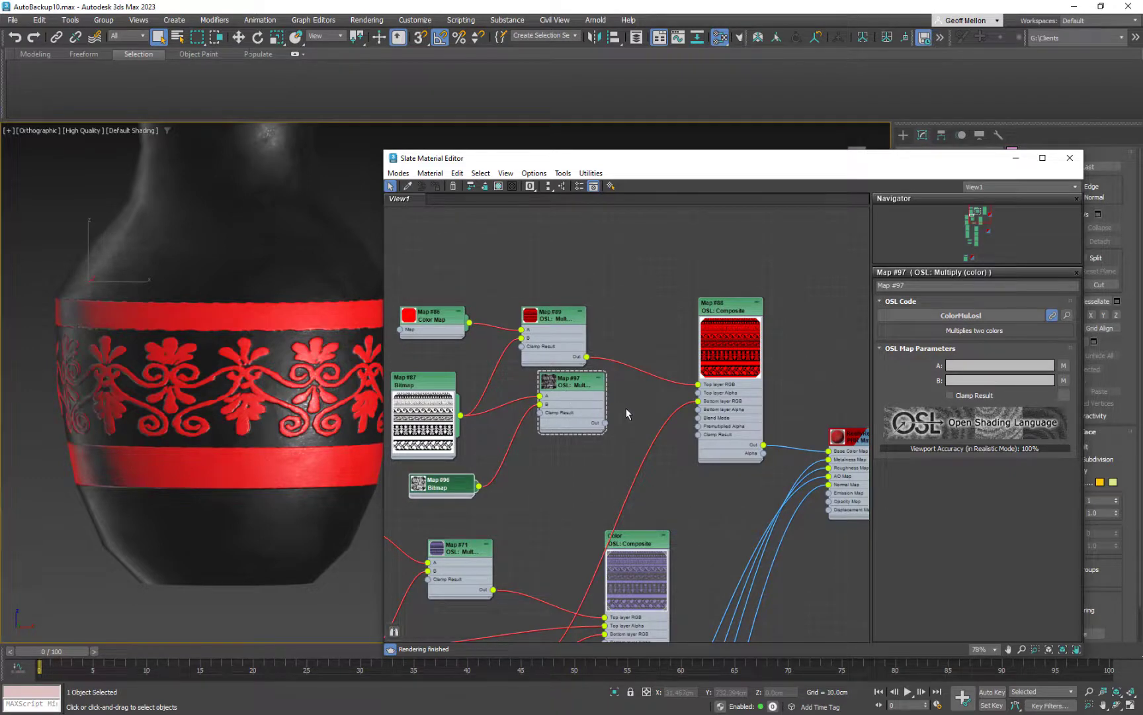
pyautogui.moveTo(627, 414); pyautogui.dragTo(574, 409, button='middle')
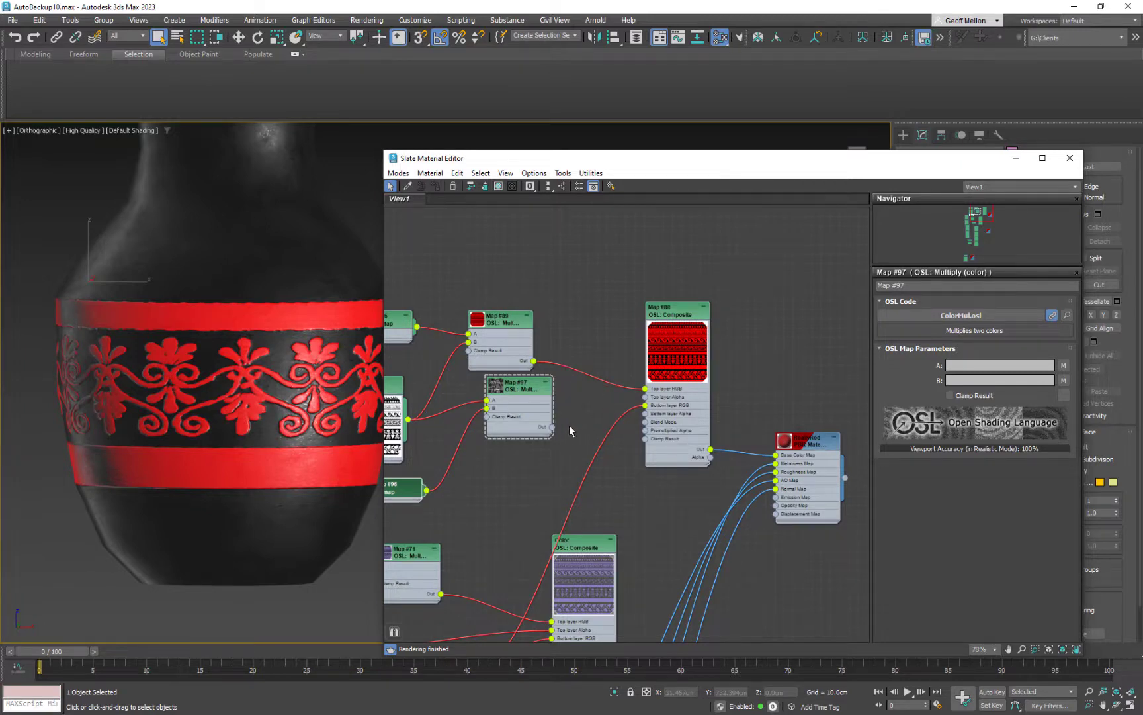
pyautogui.moveTo(687, 359); pyautogui.dragTo(776, 307, button='middle')
pyautogui.moveTo(720, 374); pyautogui.dragTo(706, 432, button='middle')
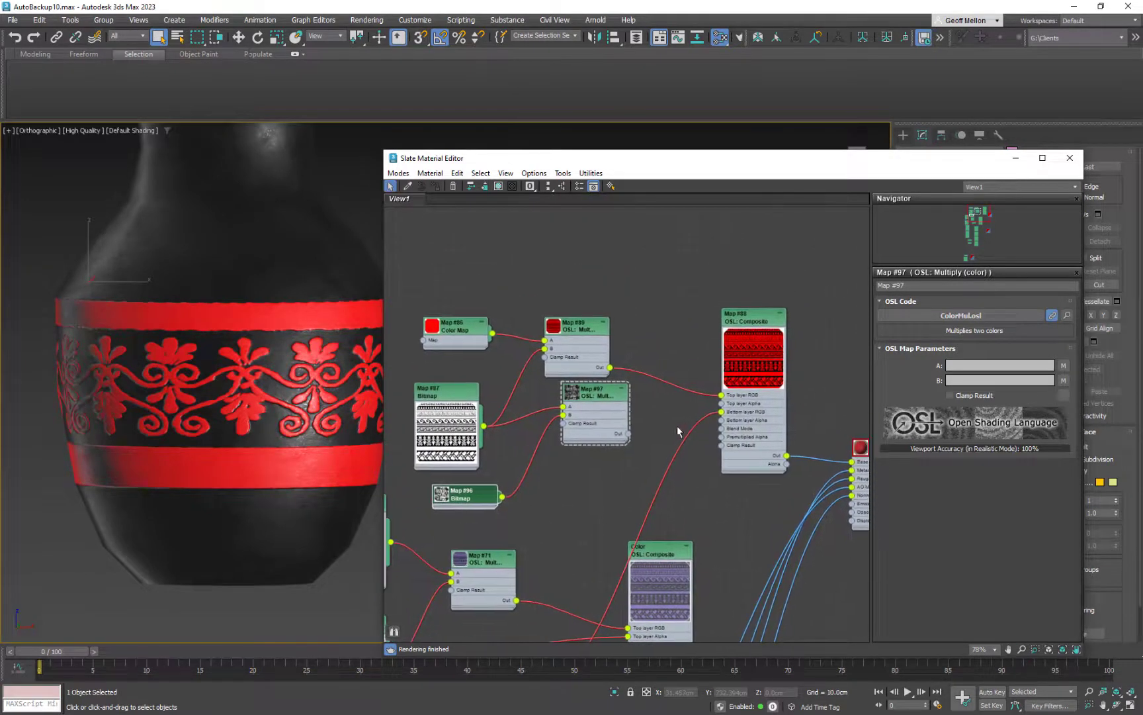
pyautogui.moveTo(485, 426); pyautogui.dragTo(721, 404)
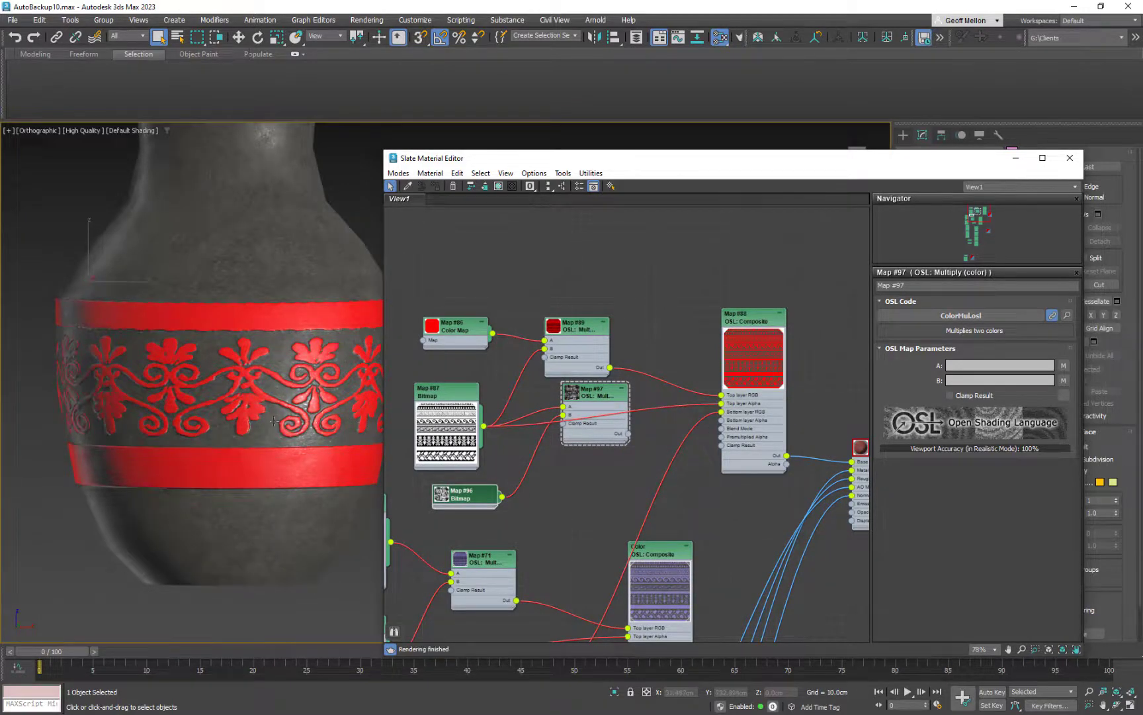
# Close the Slate Material Editor and view the column and both vases together in the viewport
pyautogui.scroll(-3, 255, 362)
pyautogui.moveTo(266, 356); pyautogui.dragTo(389, 413, button='middle')
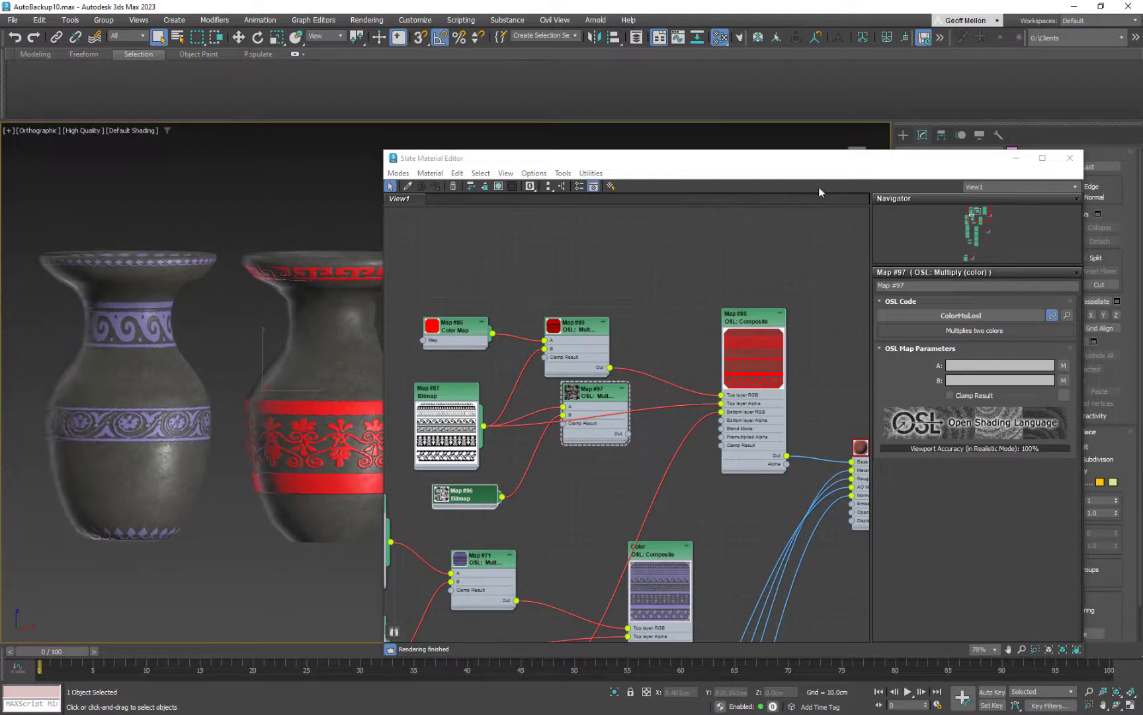
pyautogui.click(1070, 157)
pyautogui.moveTo(521, 319); pyautogui.dragTo(733, 327, button='middle')
pyautogui.scroll(-3, 732, 327)
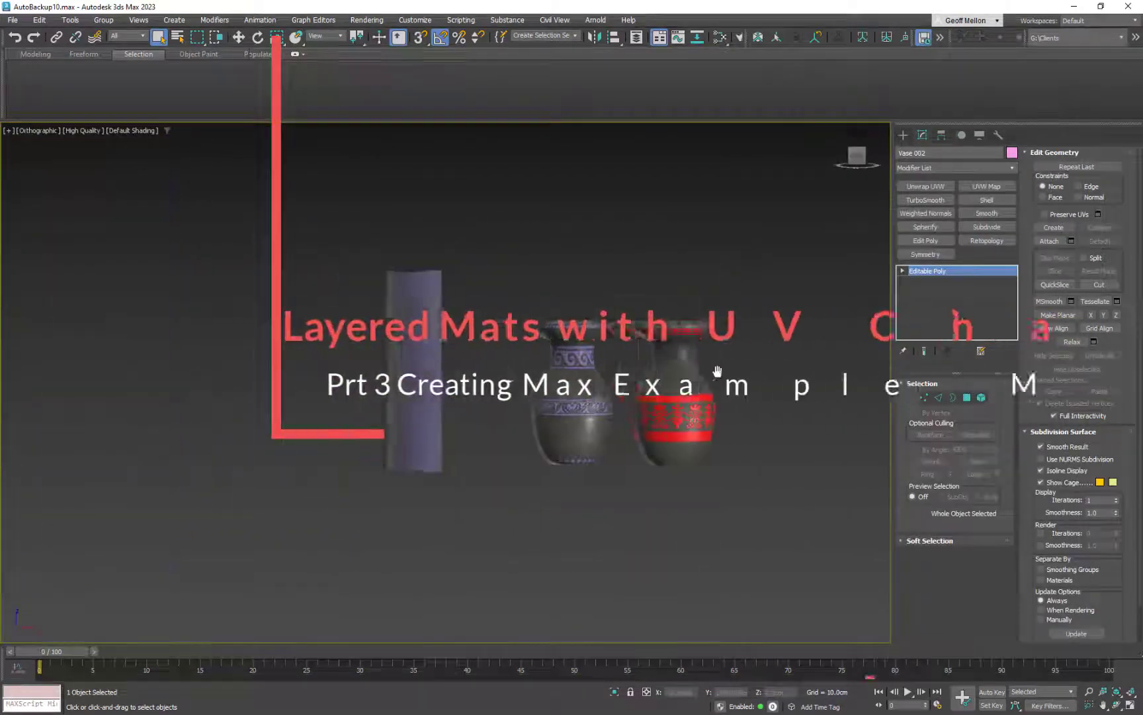